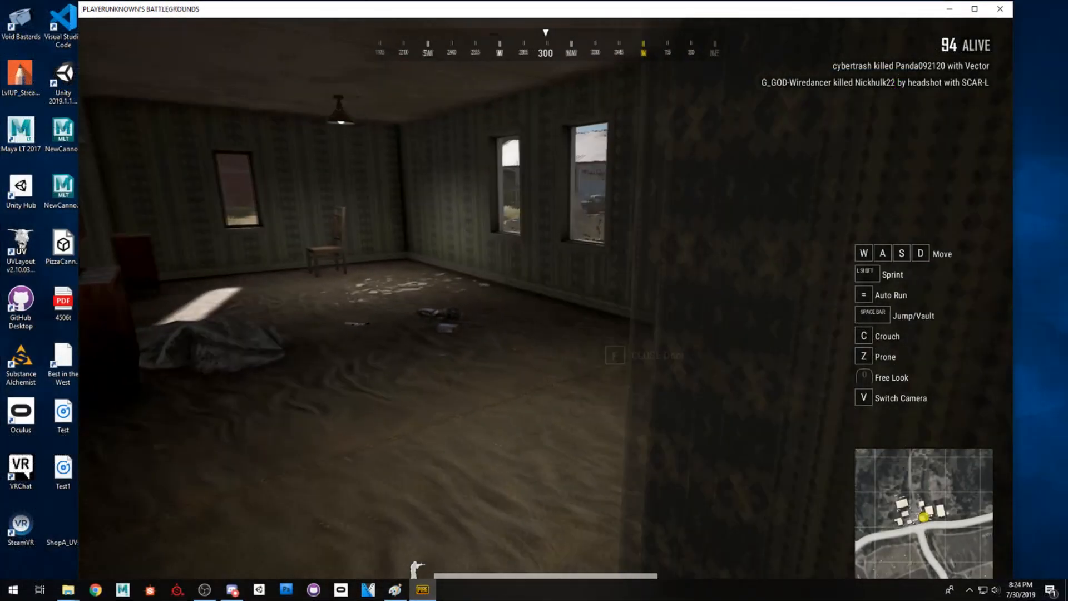
key("w")
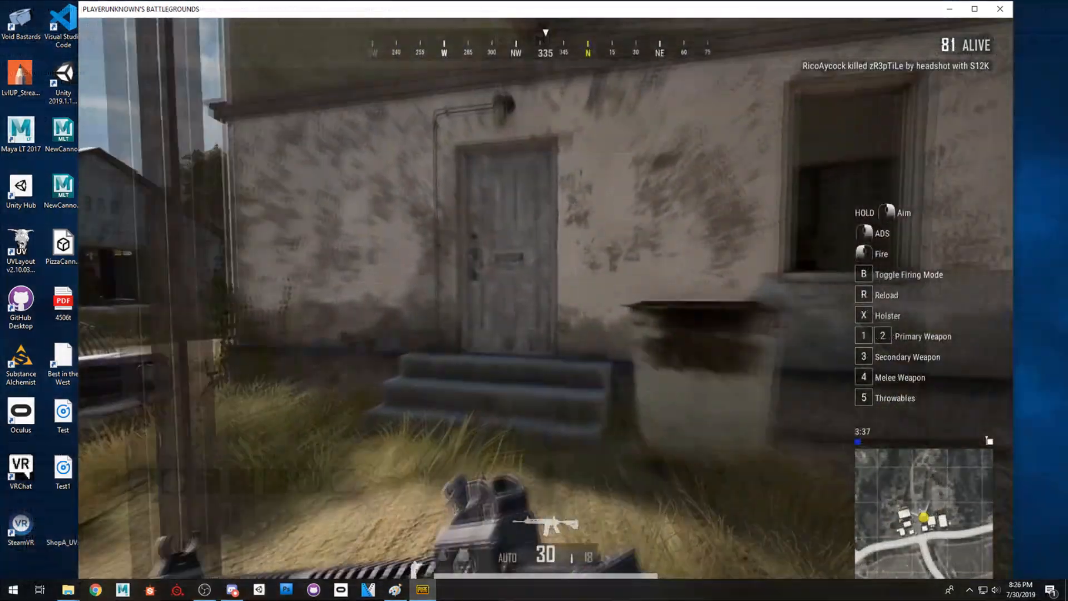
key("w")
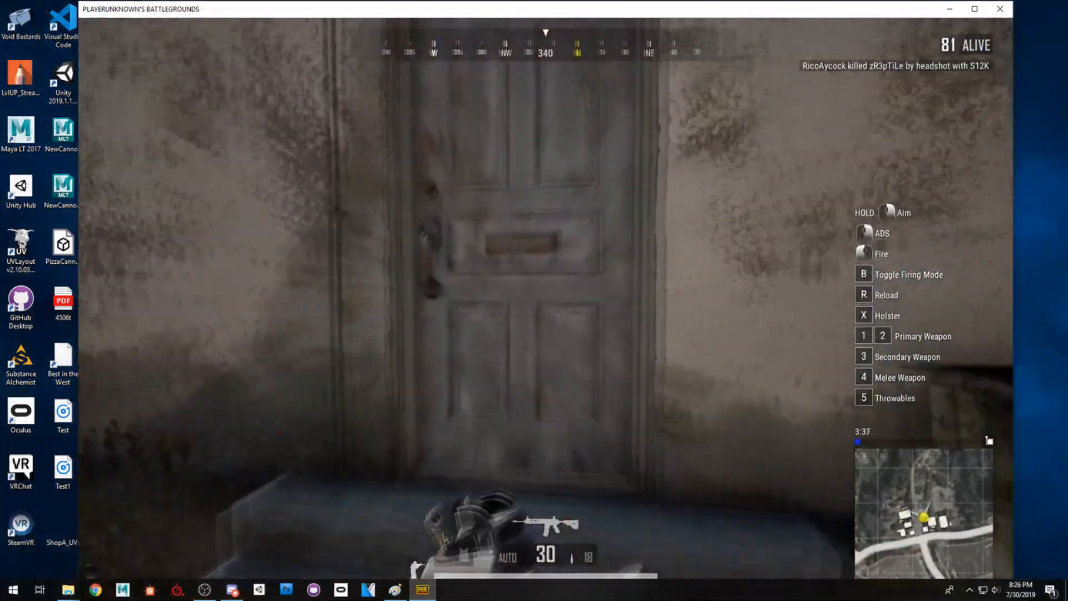
key("f")
key("w")
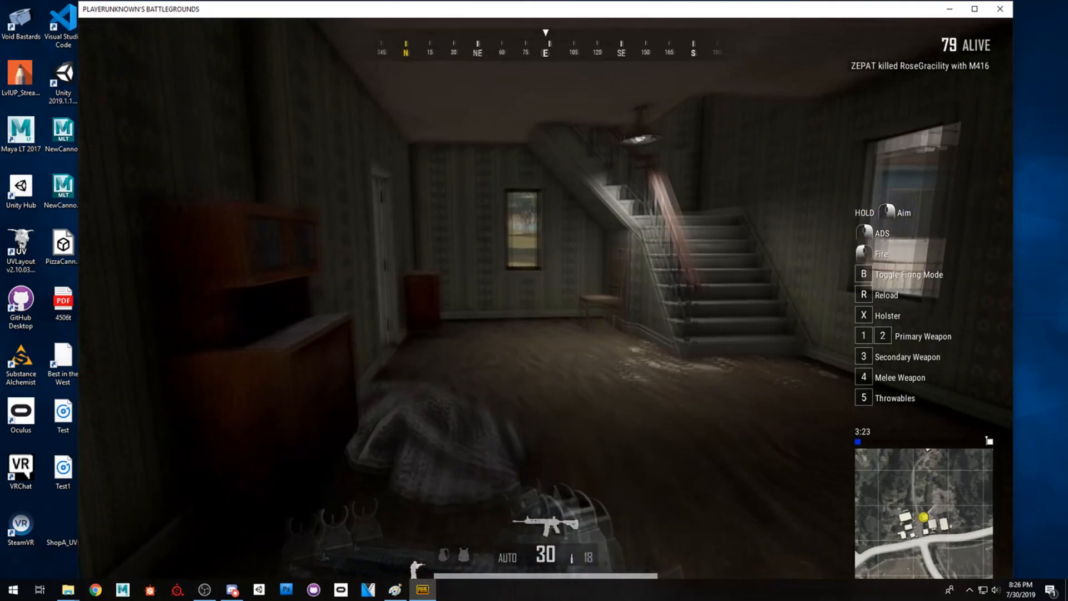
key("w")
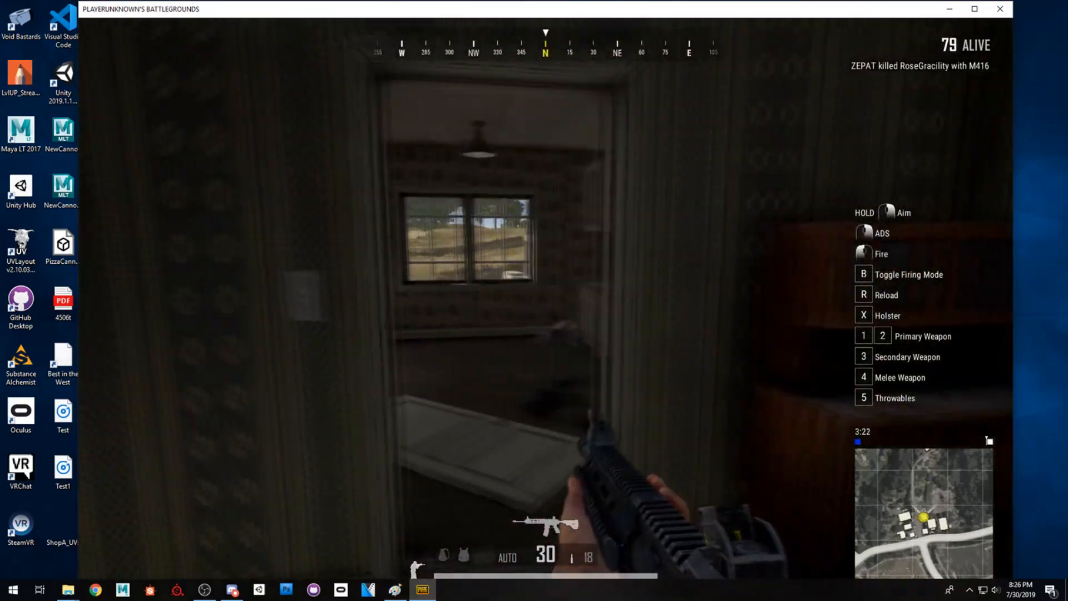
key("w")
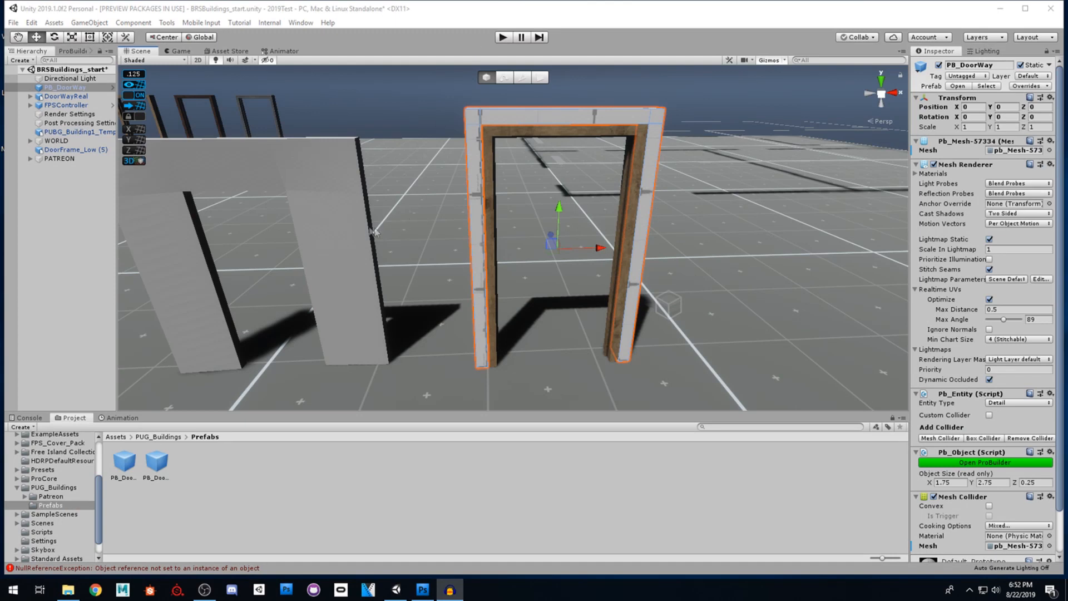
- Run the scene in play mode and walk up to the plain grey wall's doorway to check its opening
left_click(503, 37)
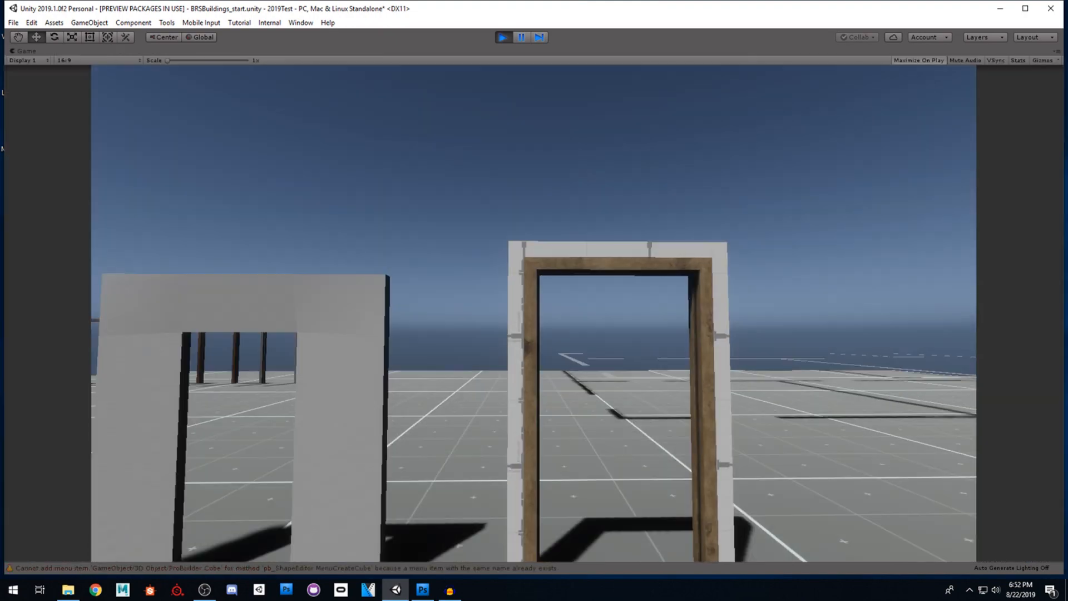
key("a")
key("w")
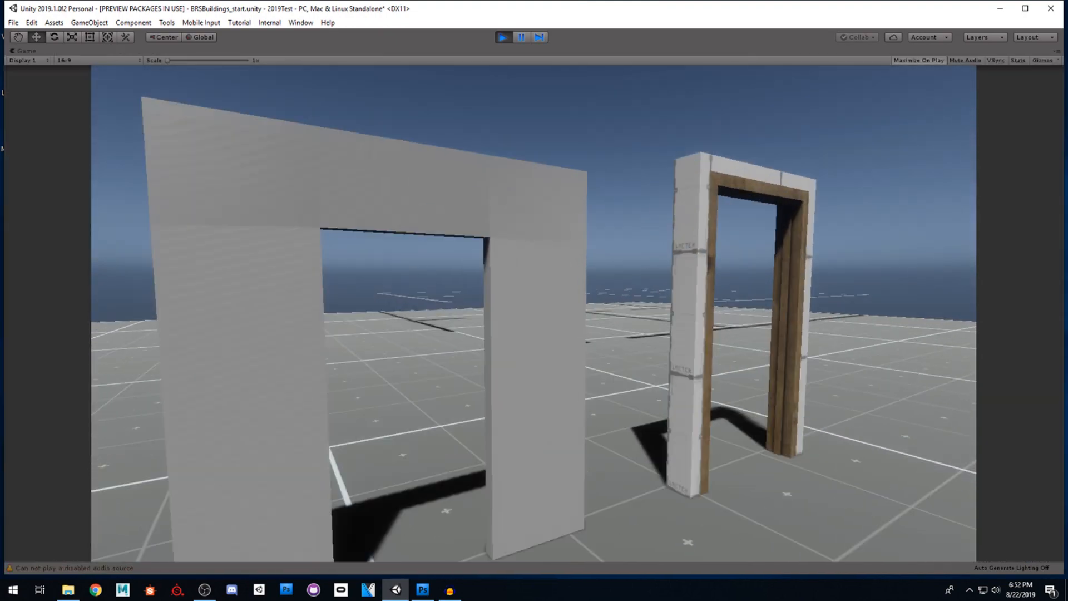
key("w")
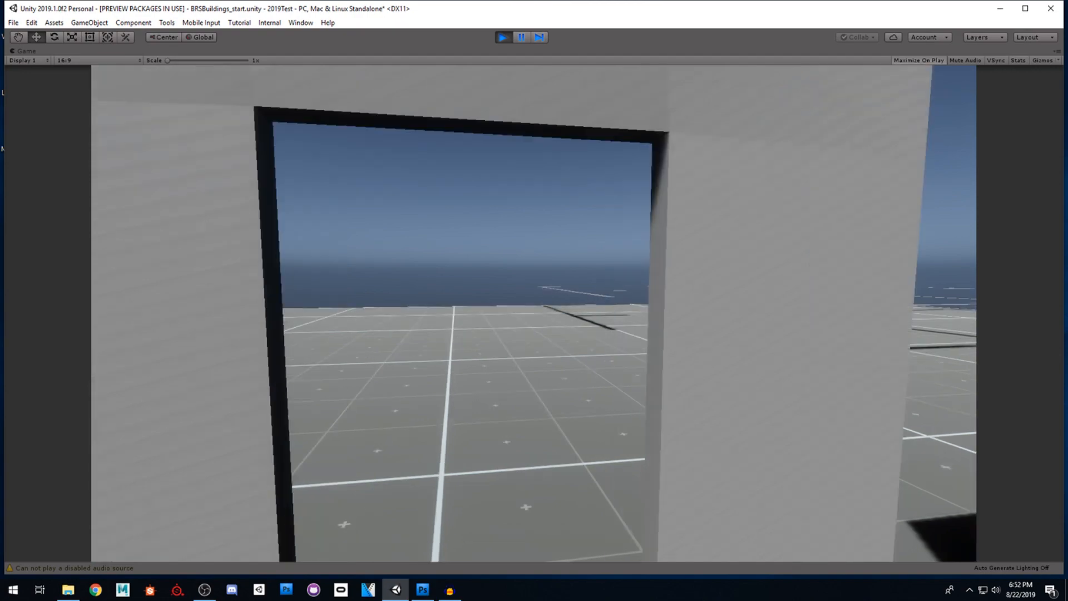
key("w")
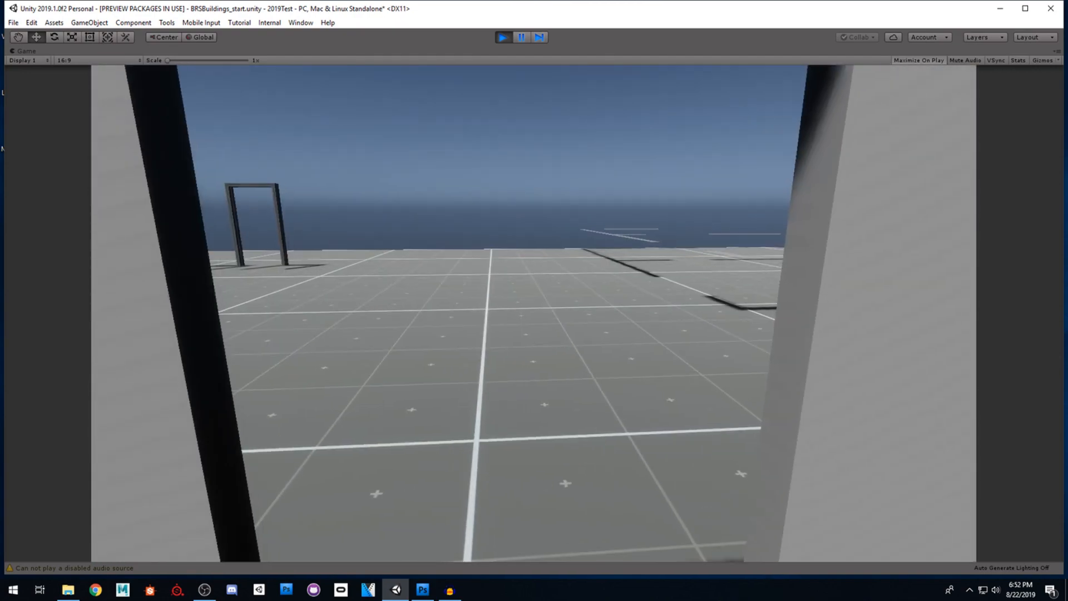
- Walk around the doorway with the wooden frame and examine its scale and the frame's side profile up close
key("s")
key("d")
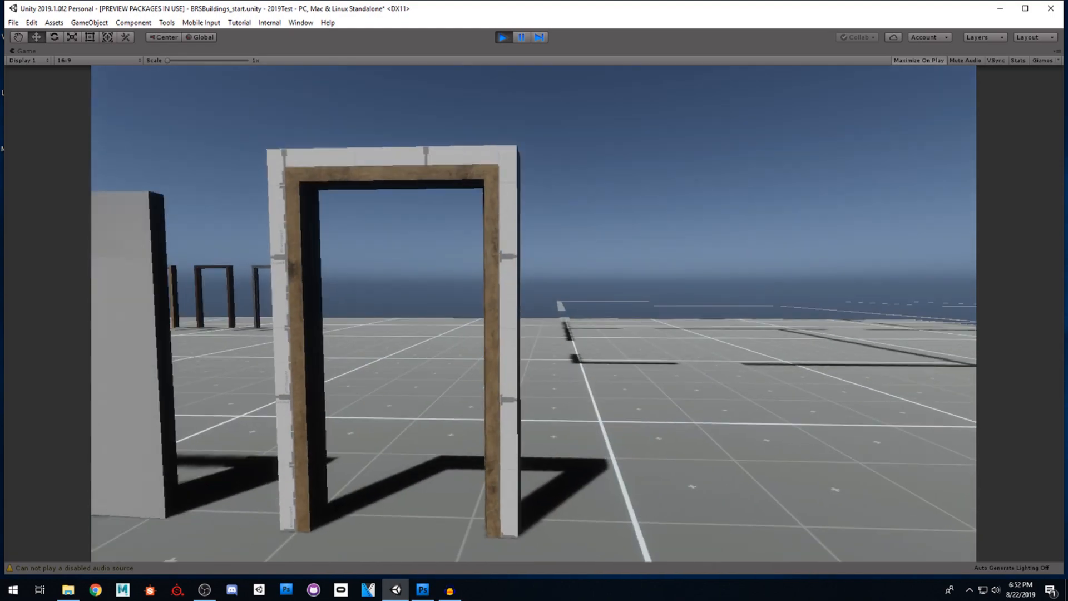
key("a")
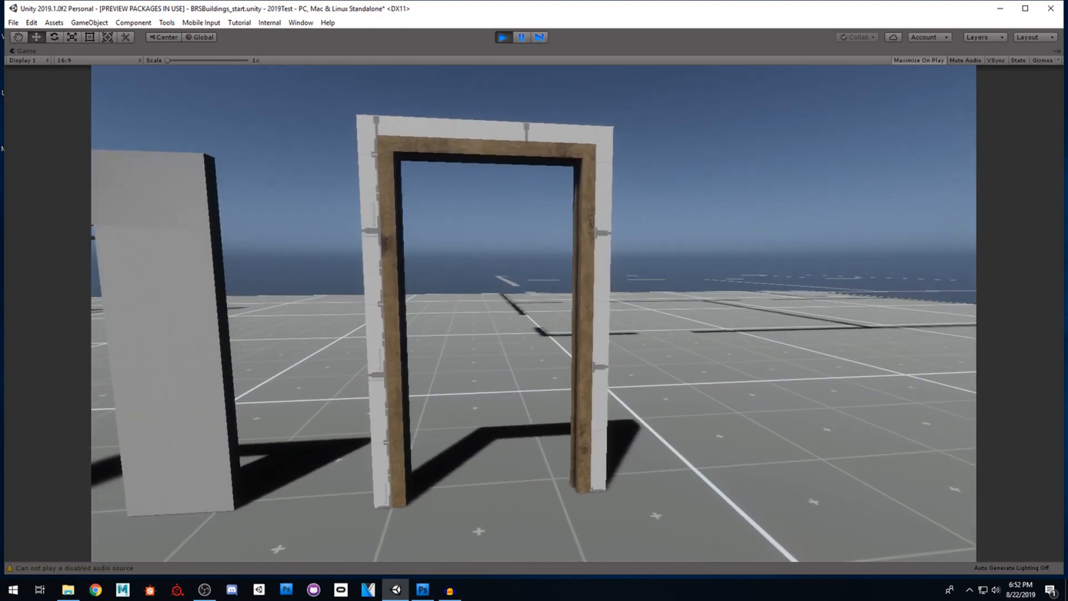
key("w")
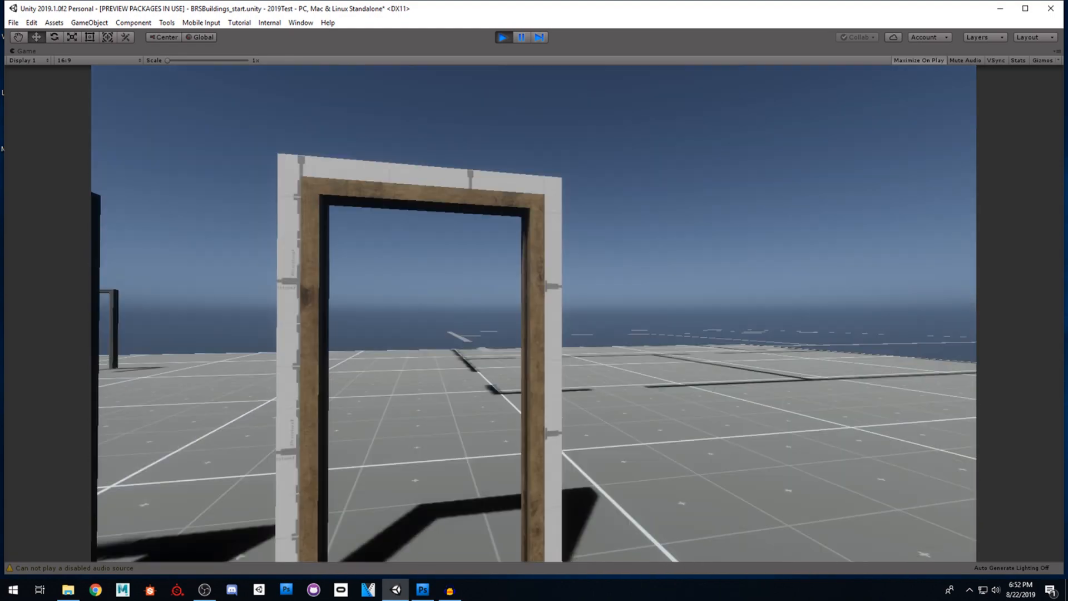
key("a")
key("w")
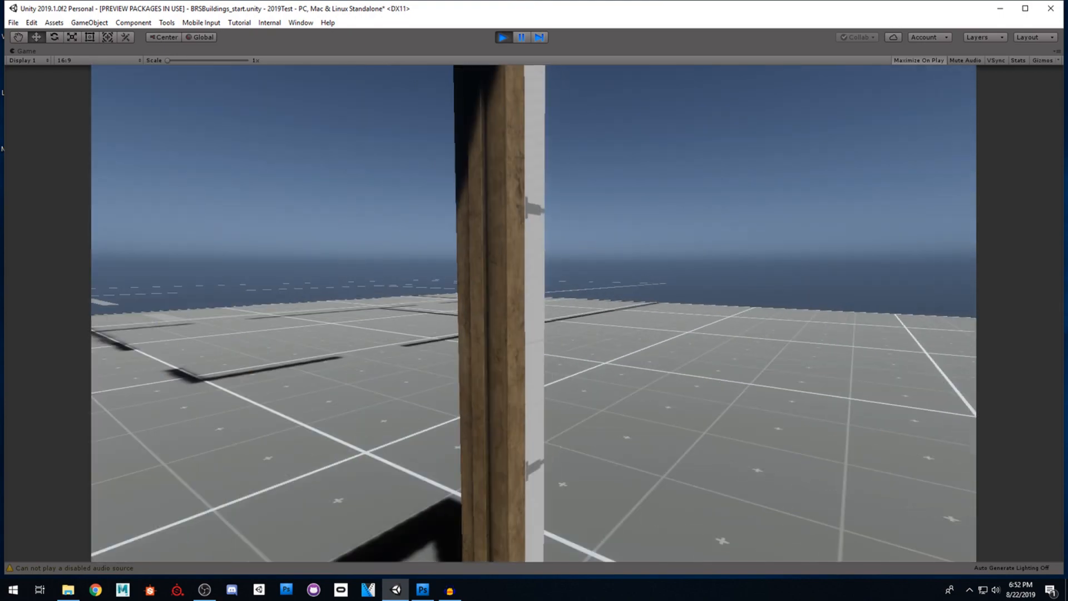
key("s")
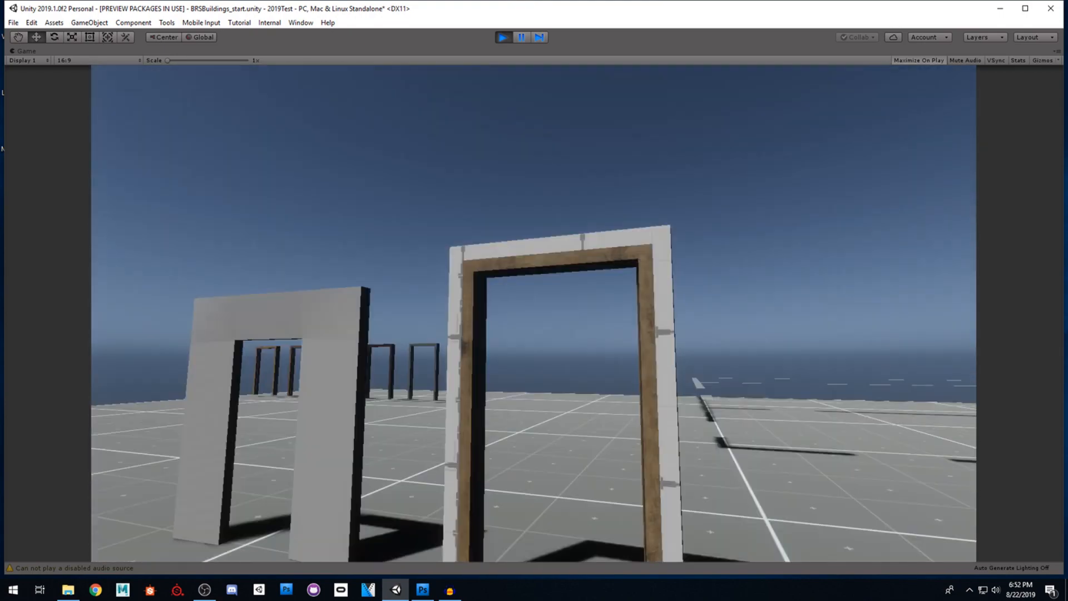
key("w")
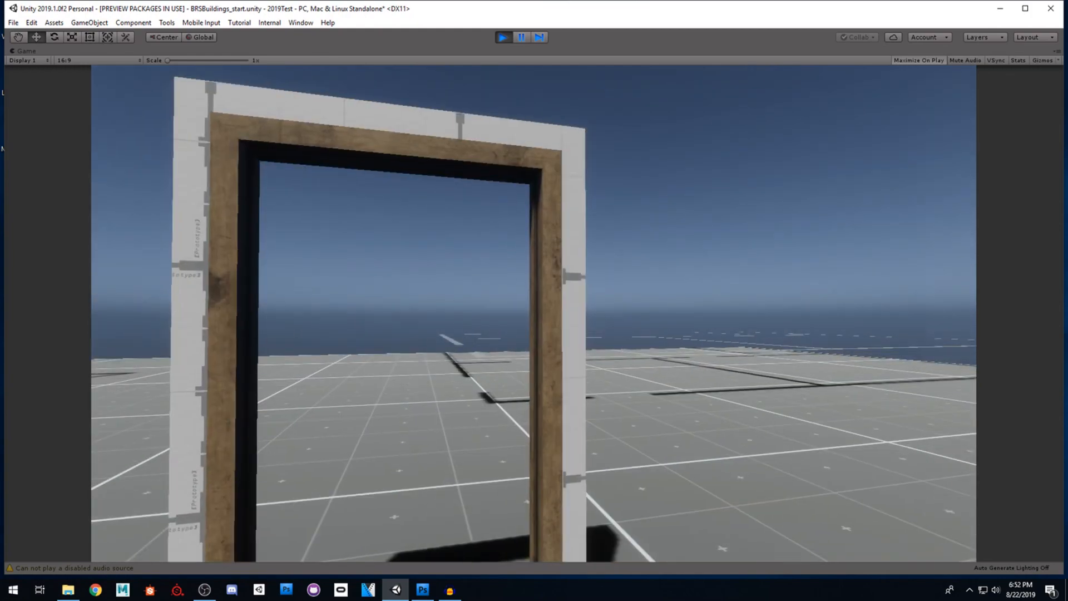
key("w")
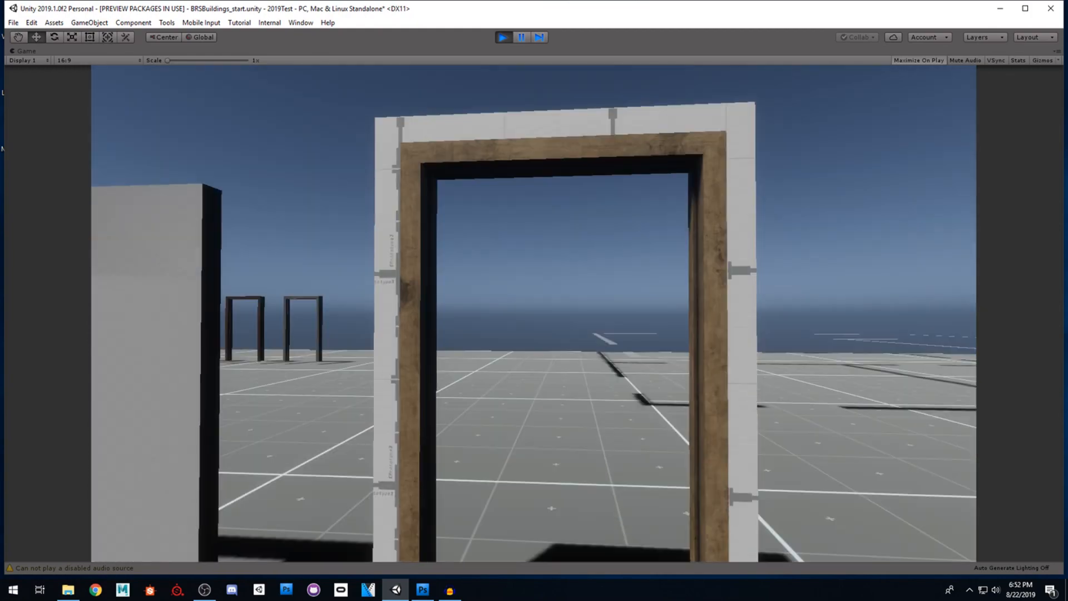
key("a")
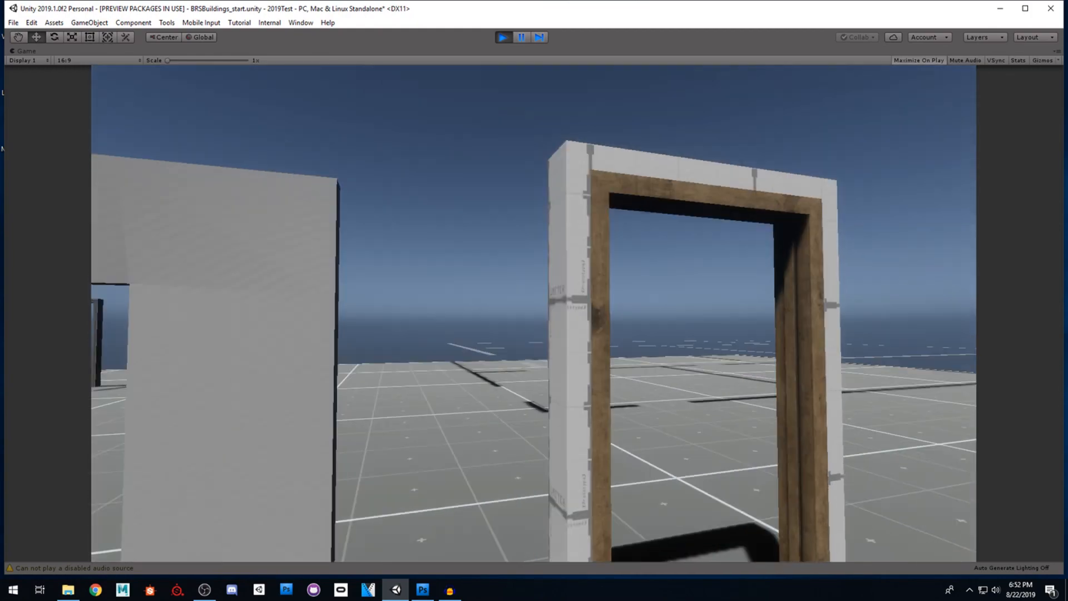
key("w")
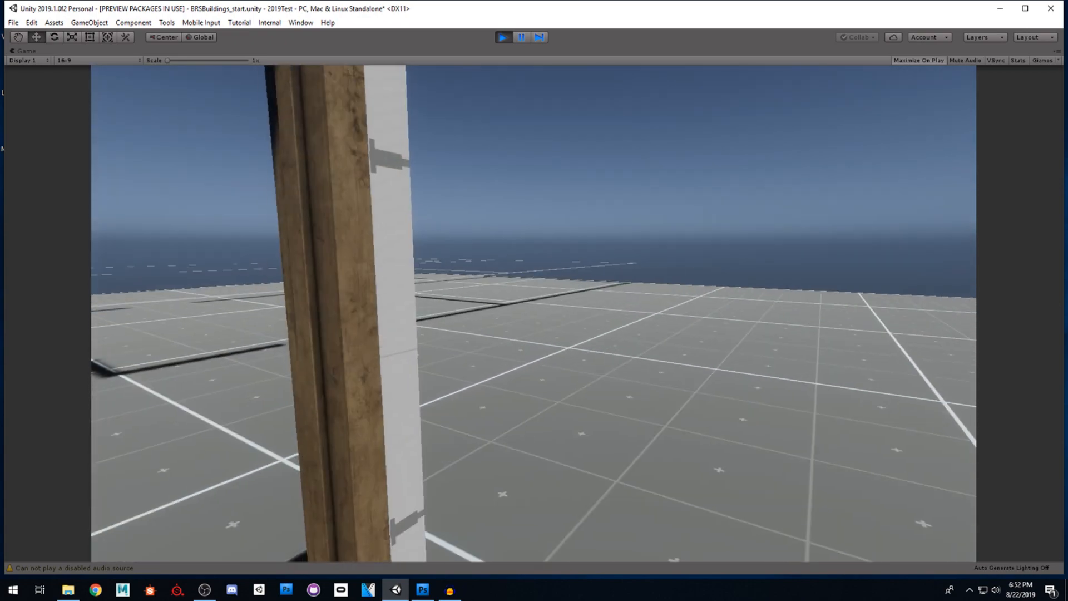
key("s")
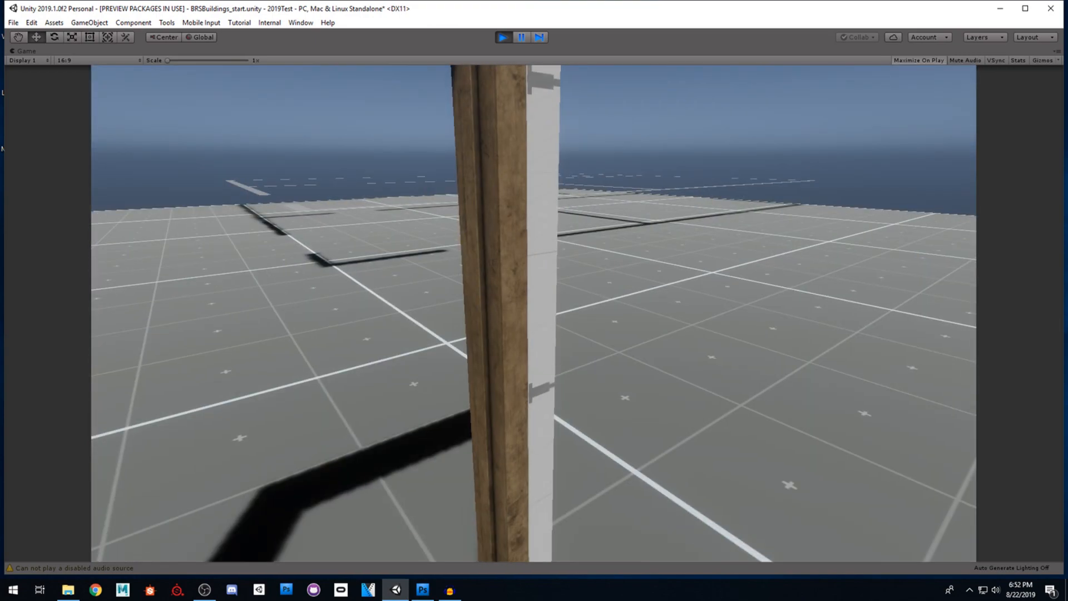
key("s")
- Walk to the row of five door frames and compare the light wood and reddish wood frames up close
key("w")
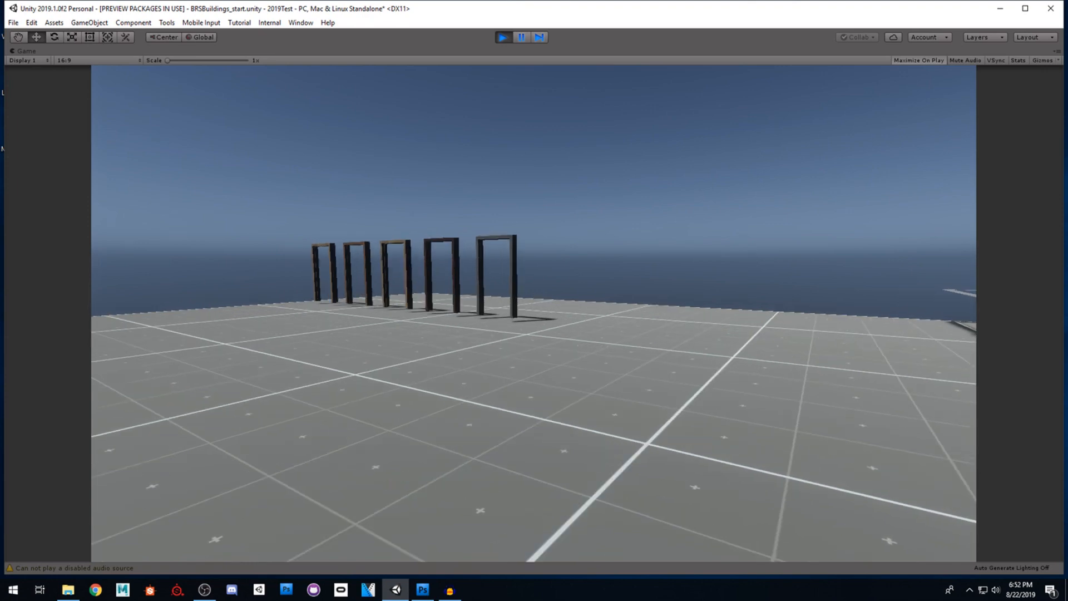
key("w")
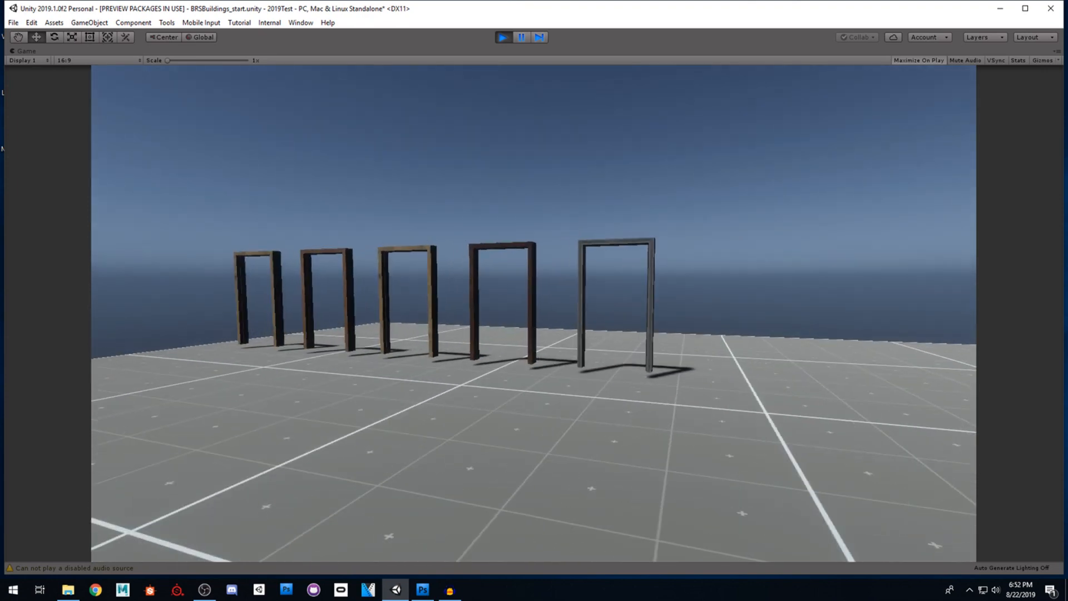
key("a")
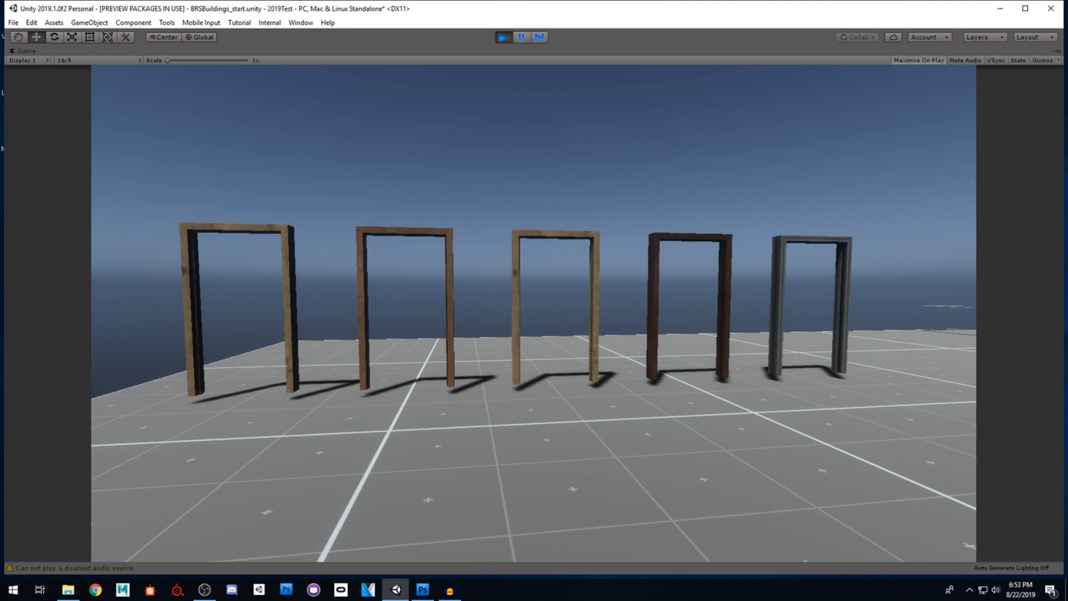
key("w")
key("a")
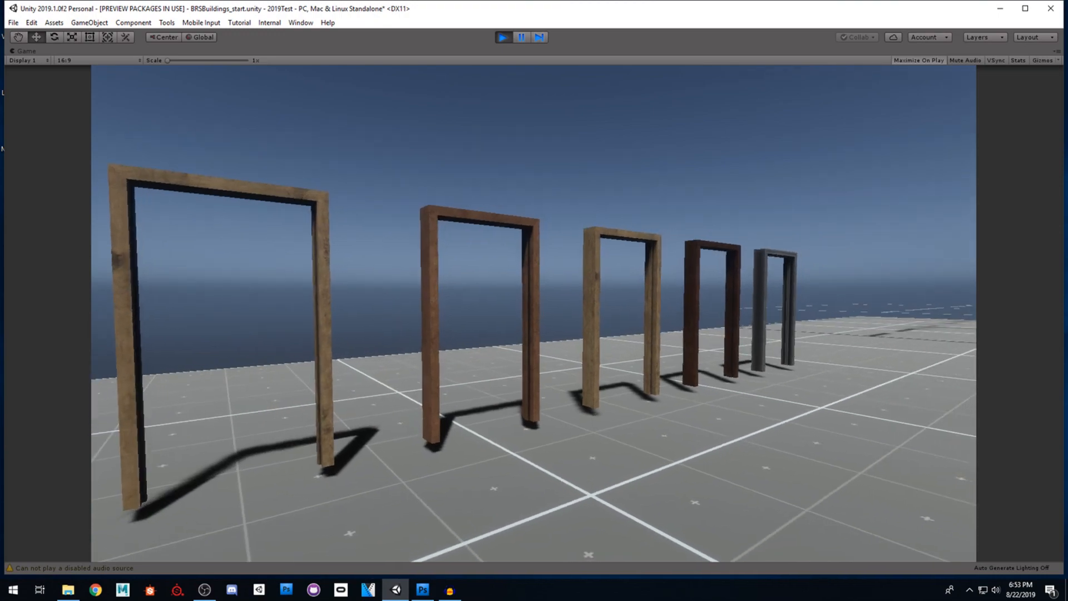
key("w")
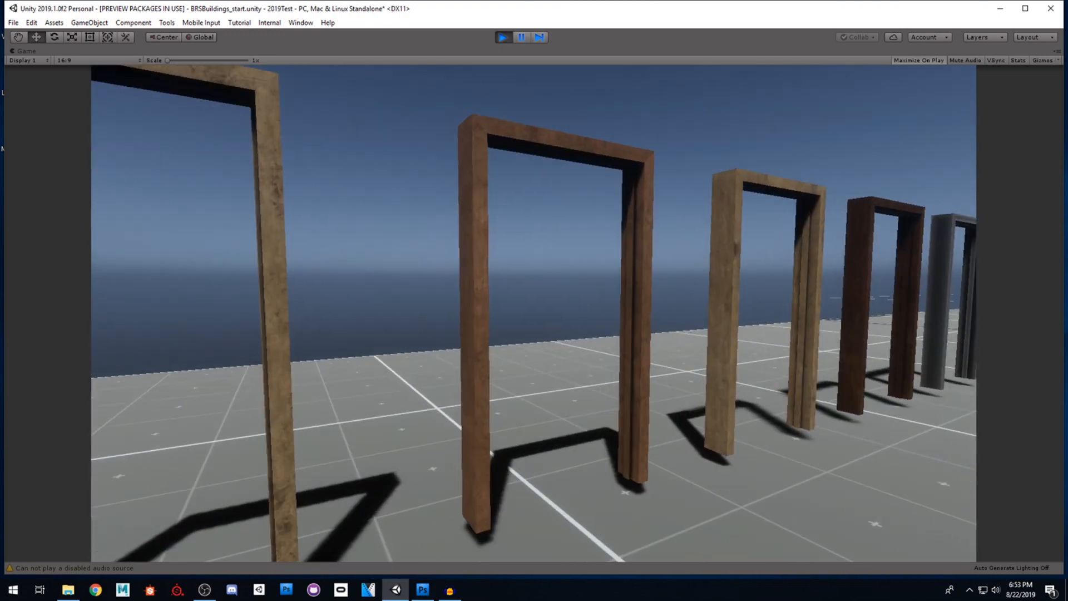
key("s")
key("w")
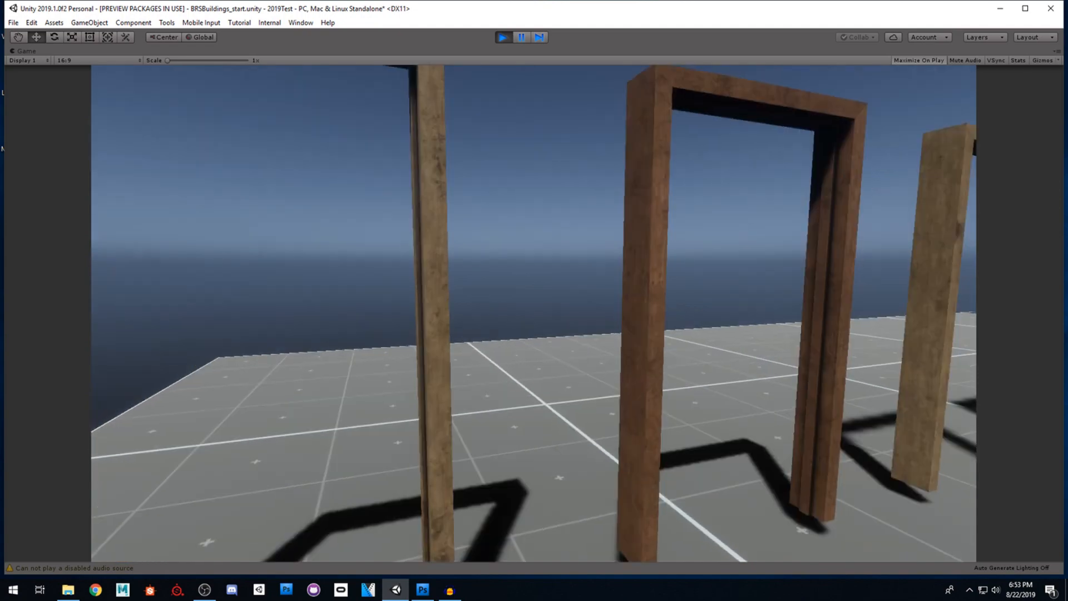
key("s")
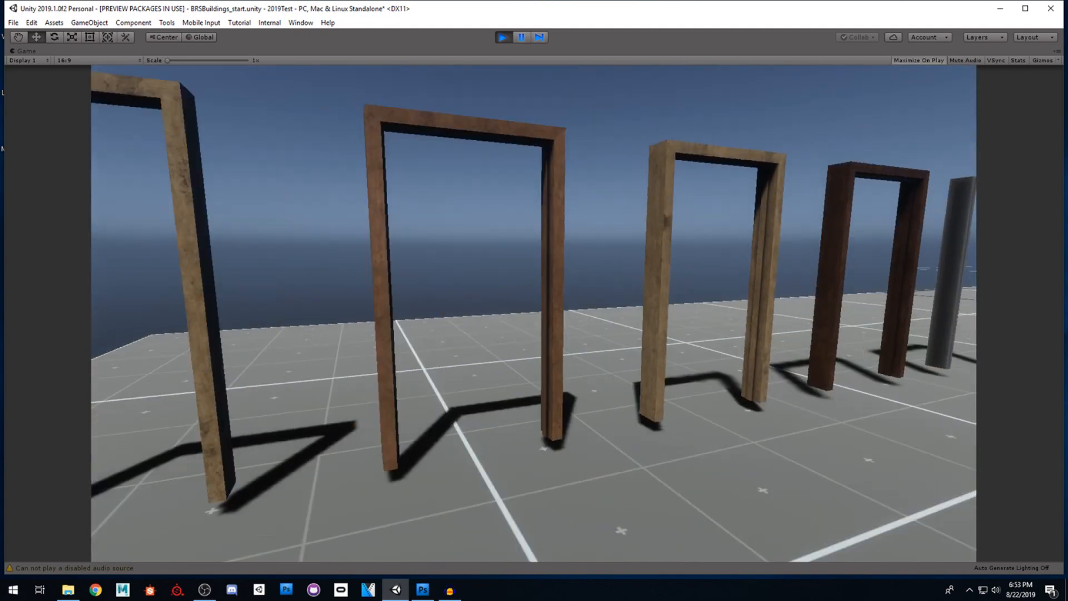
key("a")
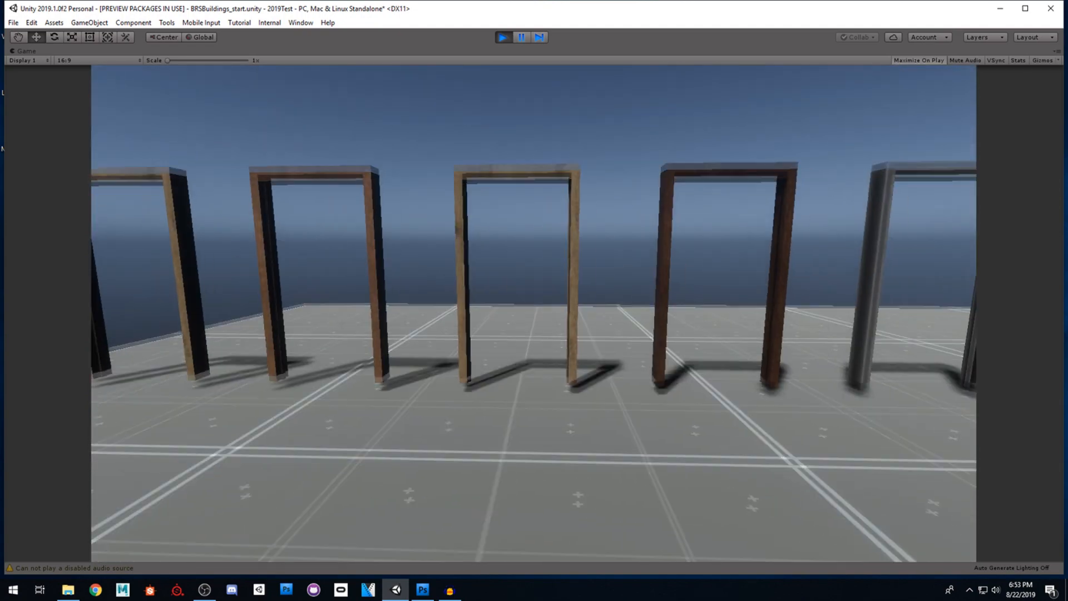
- Inspect the middle wood, dark wood and grey metal door frames up close, and step back to view the whole row
key("w")
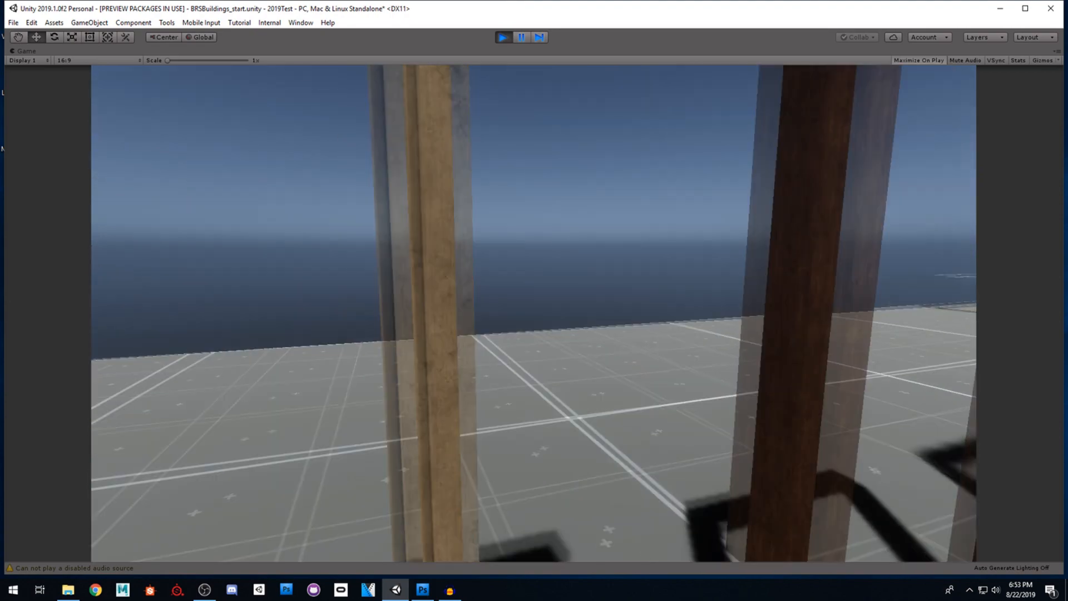
key("w")
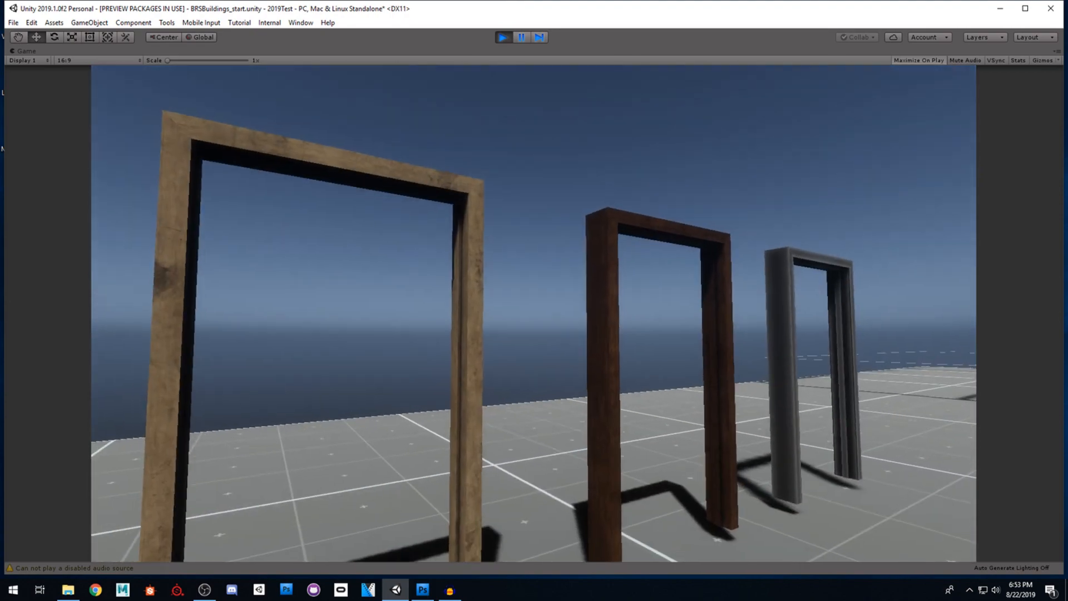
key("w")
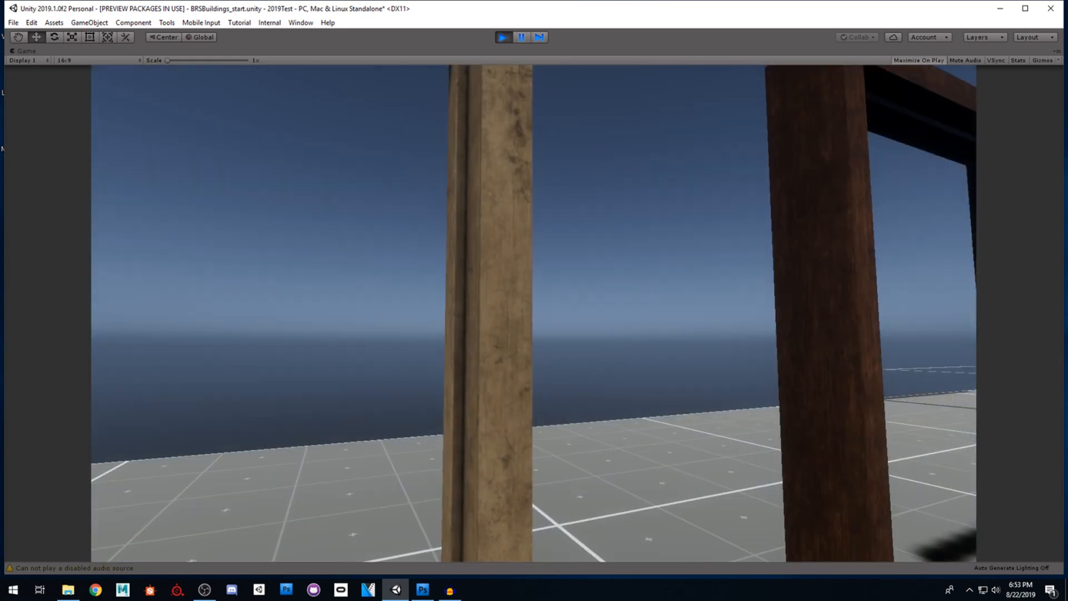
key("s")
key("d")
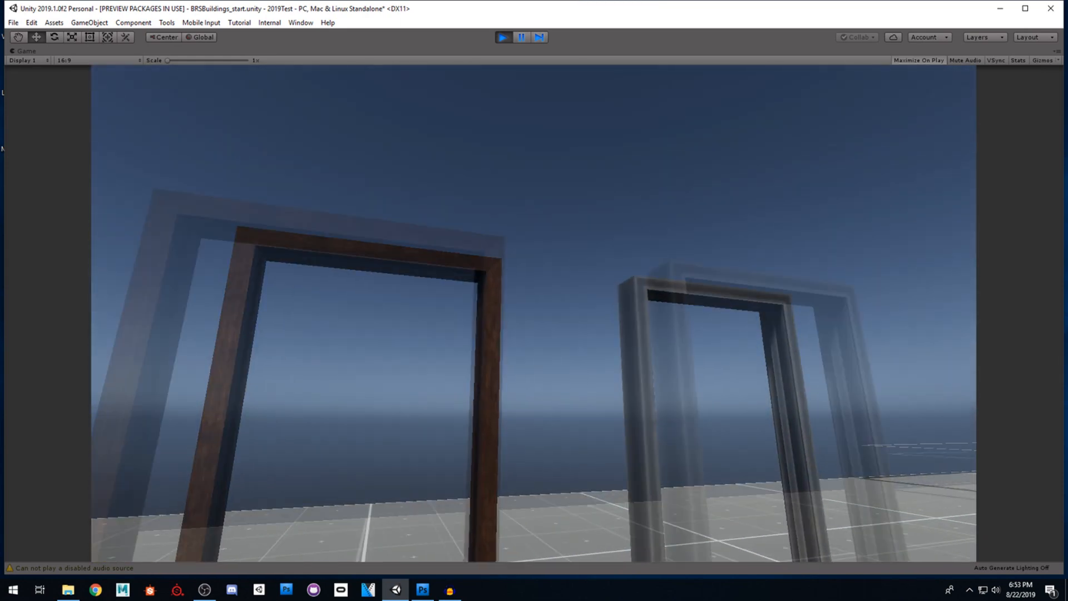
key("w")
key("s")
key("w")
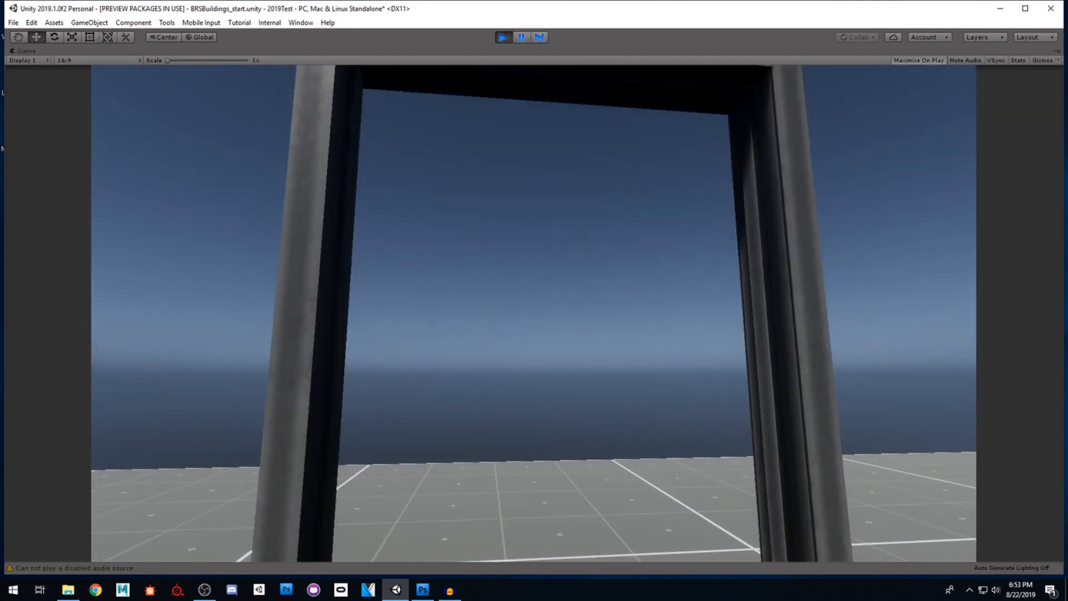
key("d")
key("s")
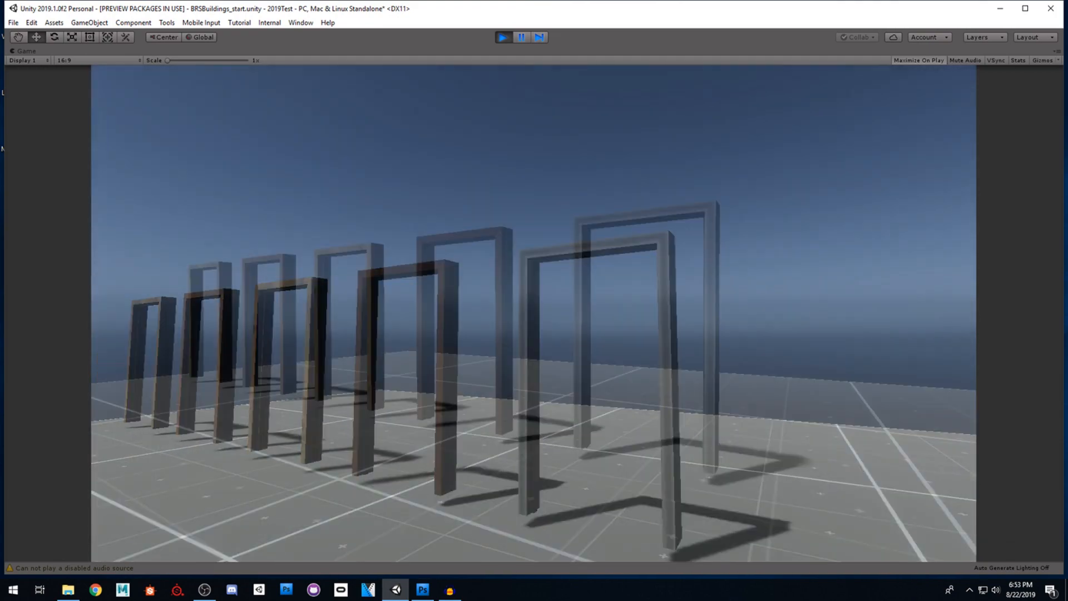
key("a")
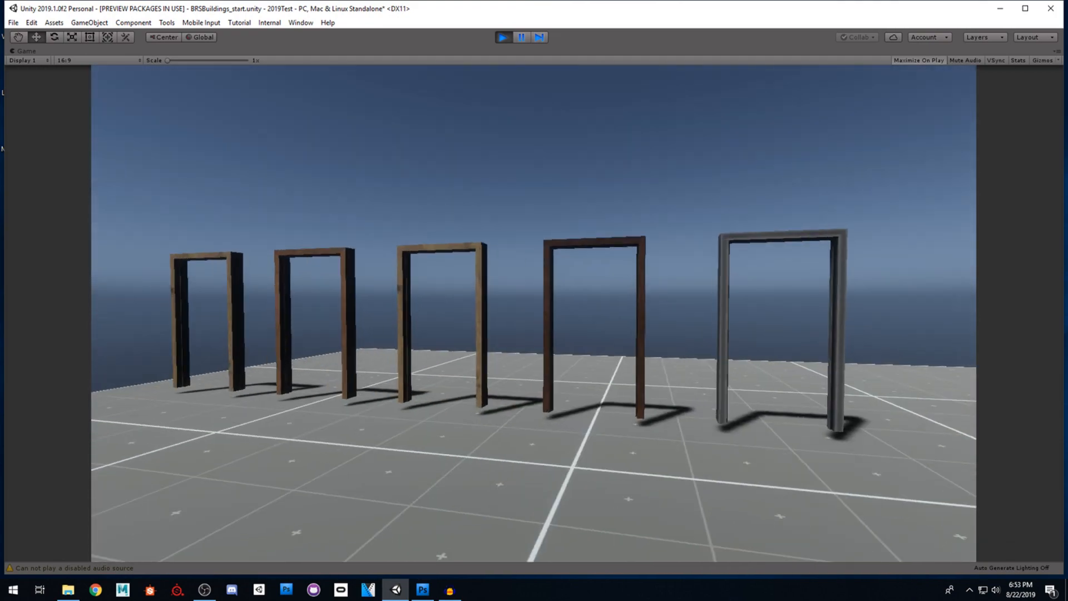
key("s")
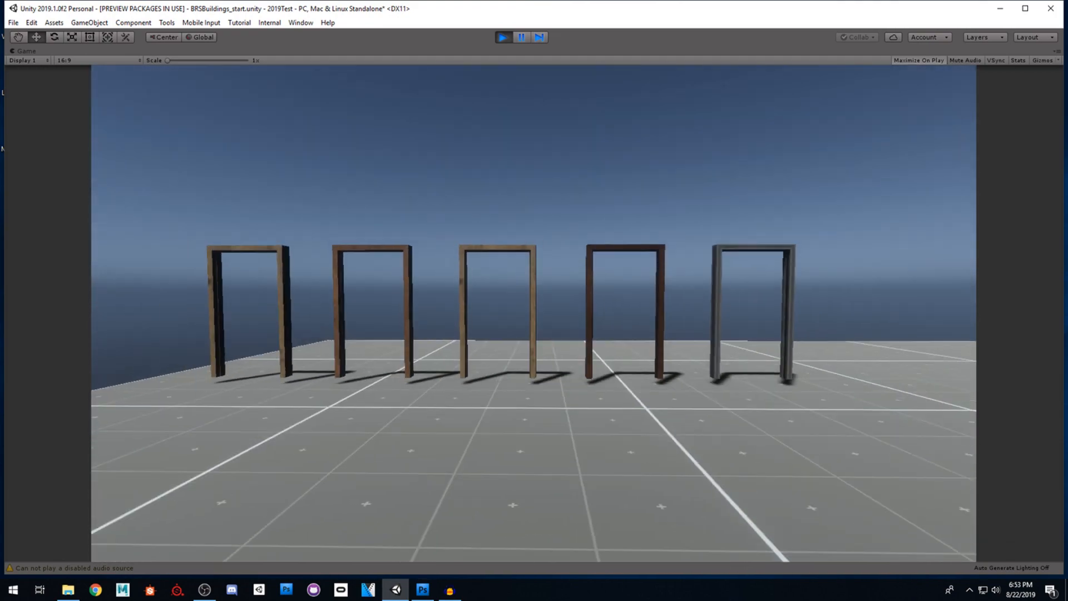
- Walk from the door frame row back to the wall and wooden-framed doorway, and examine the plain wall's opening up close
key("w")
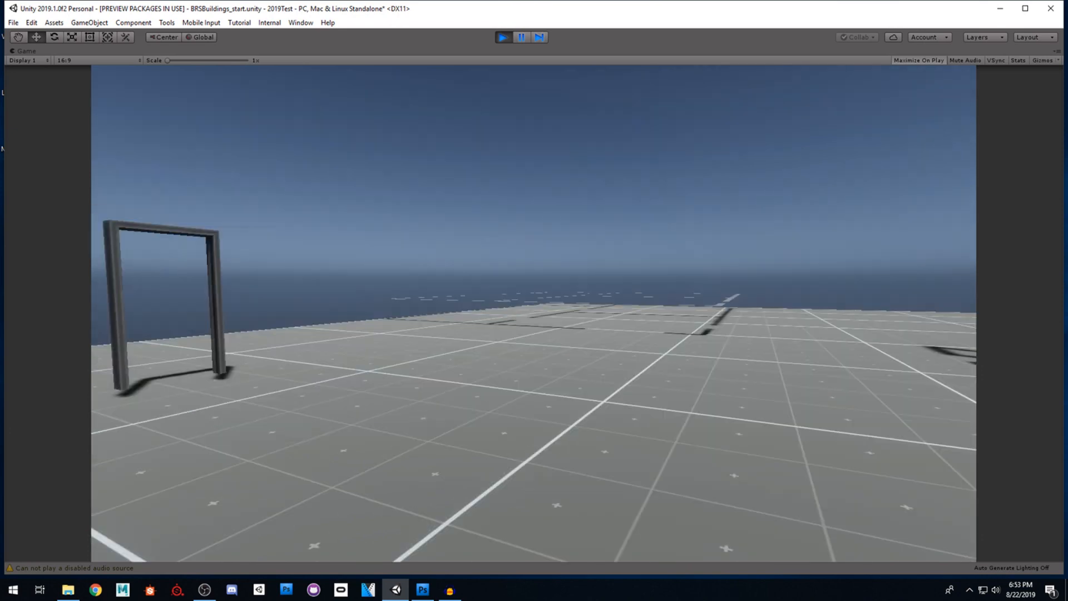
key("w")
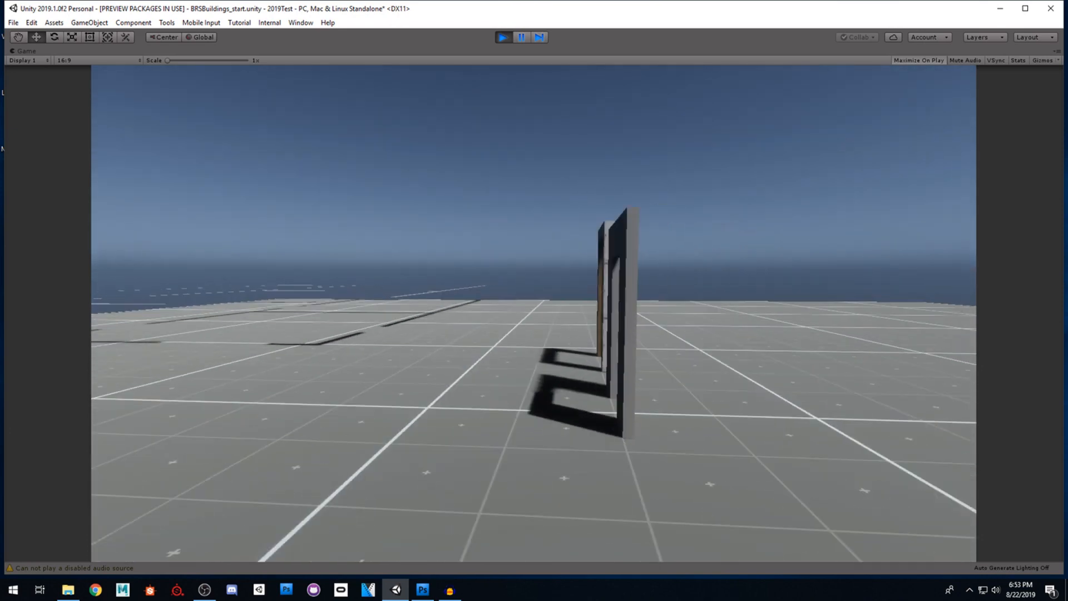
key("d")
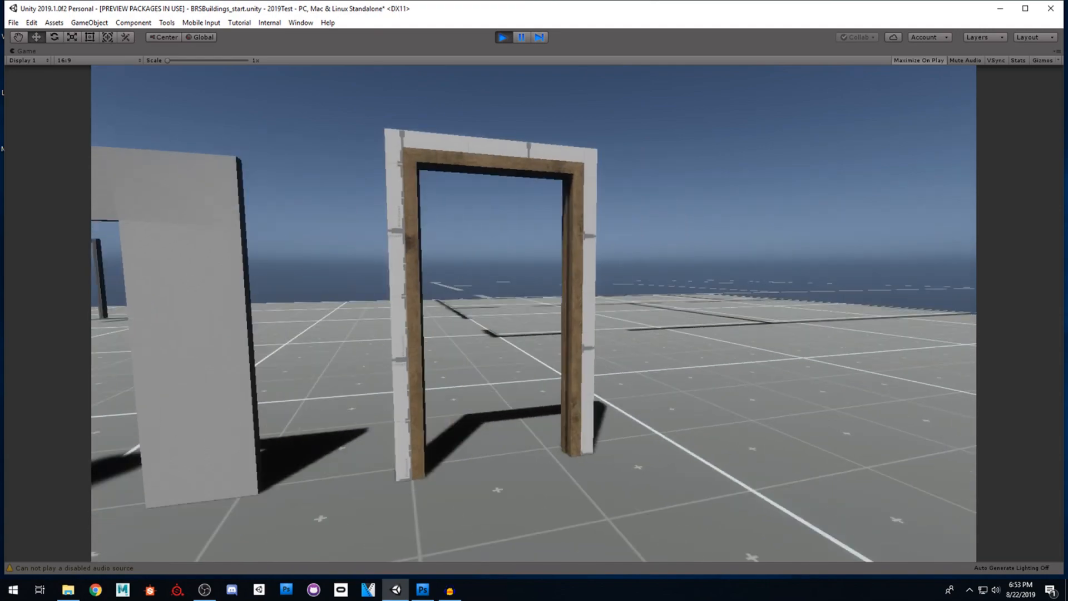
key("s")
key("w")
key("w")
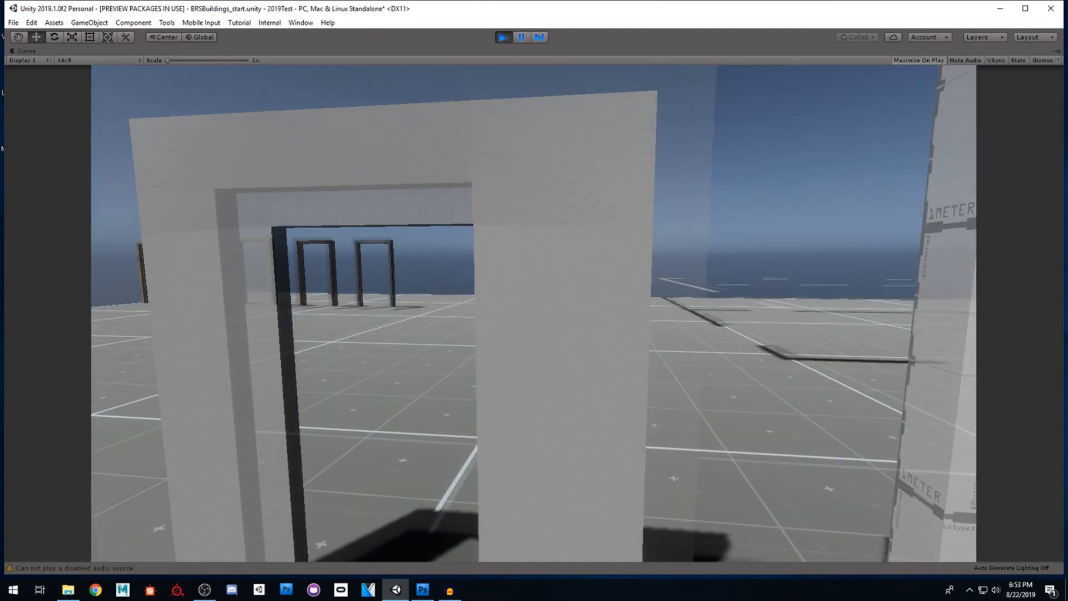
key("s")
key("d")
key("a")
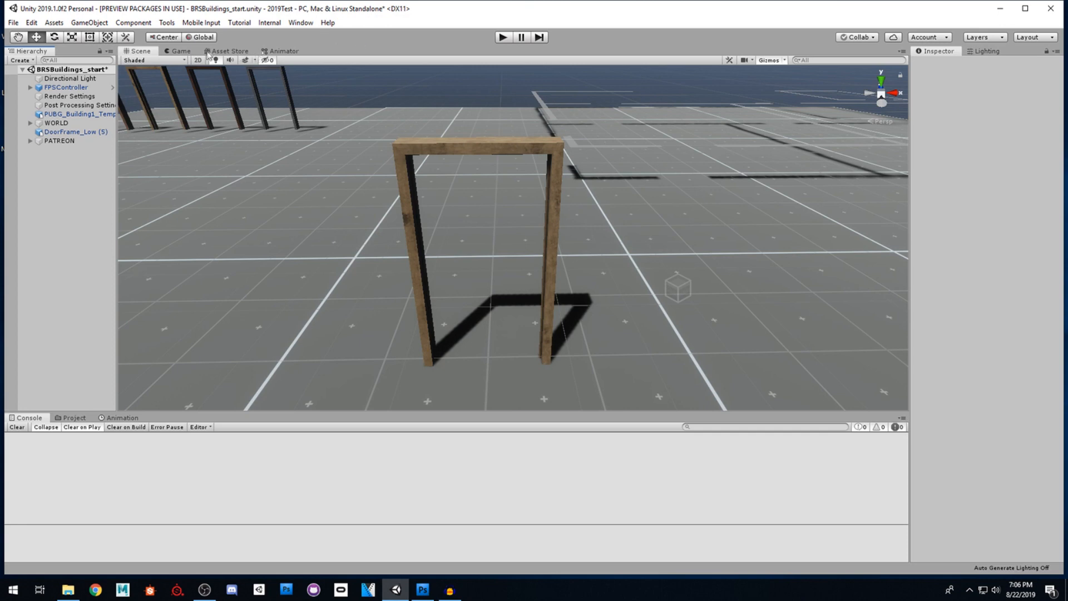
- Check the ProBuilder and ProGrids packages and the preview packages option in the Package Manager, and close it
left_click(298, 23)
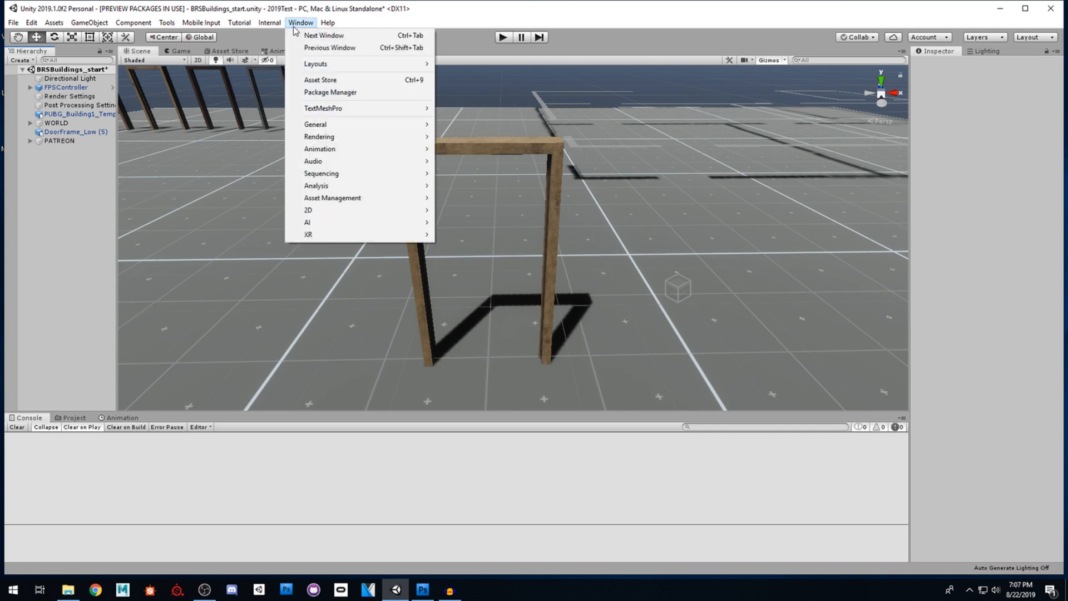
left_click(342, 94)
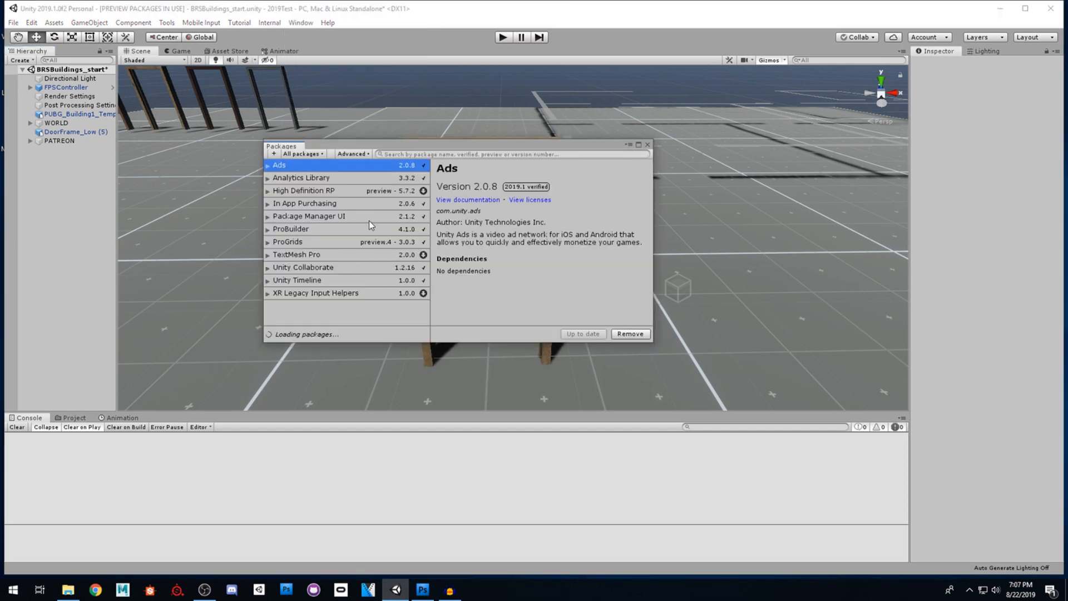
left_click_drag(427, 184, 426, 266)
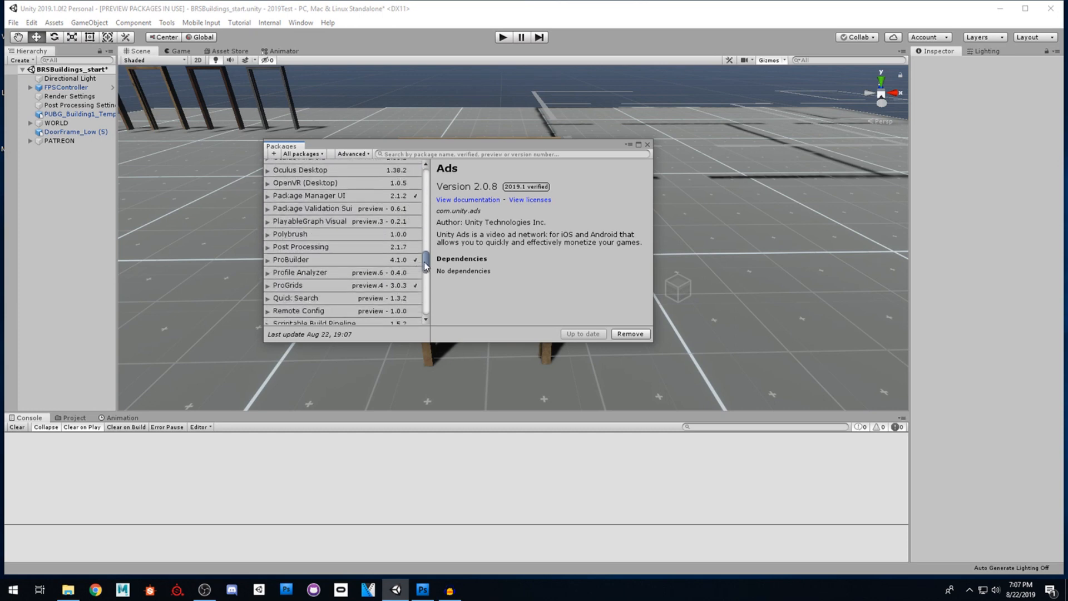
left_click(305, 261)
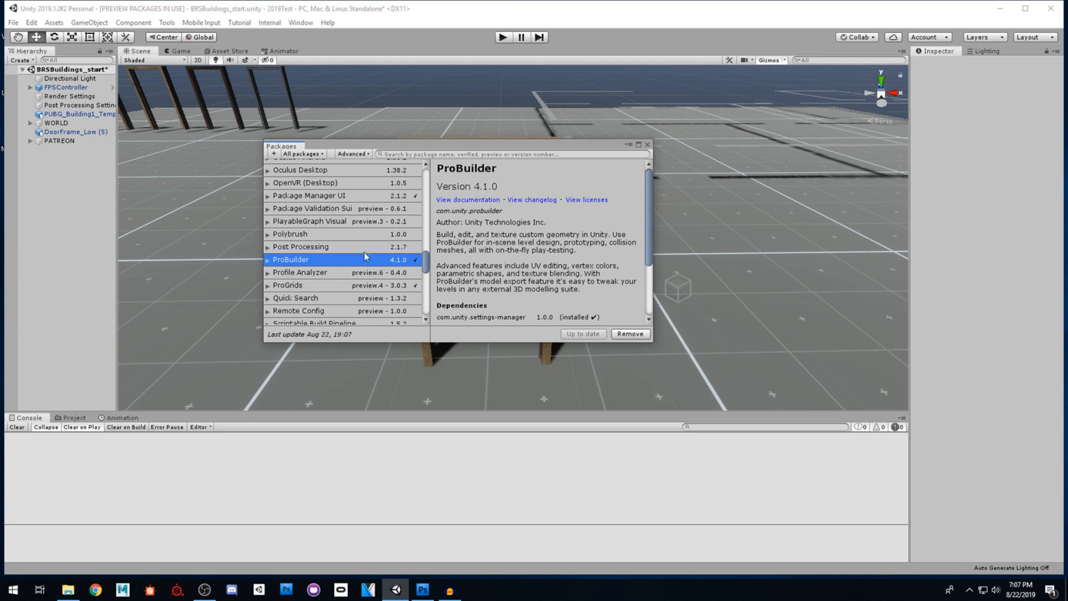
left_click(308, 287)
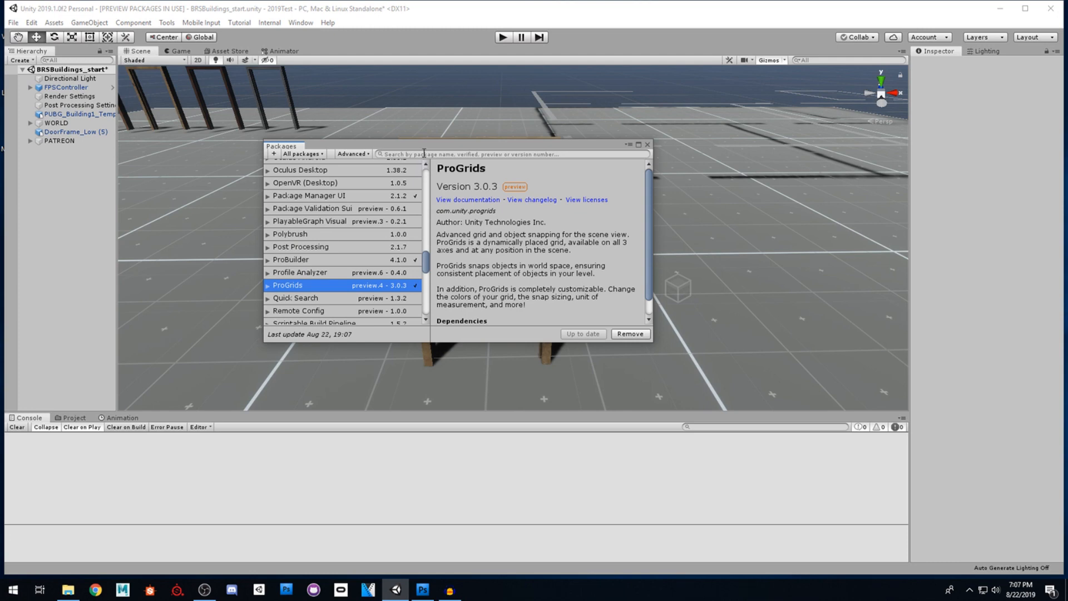
left_click(366, 155)
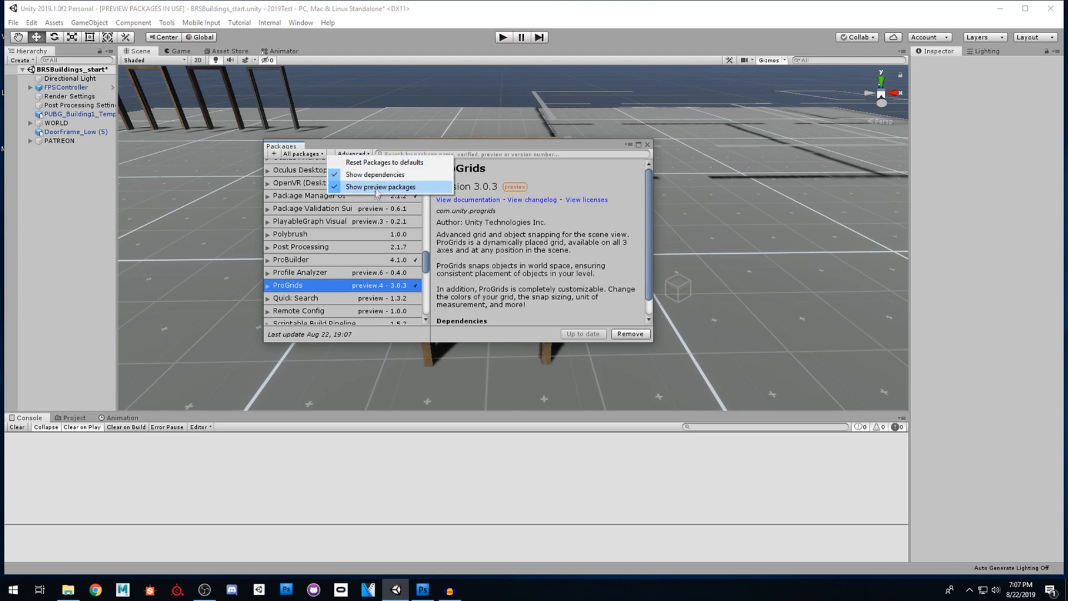
left_click(474, 148)
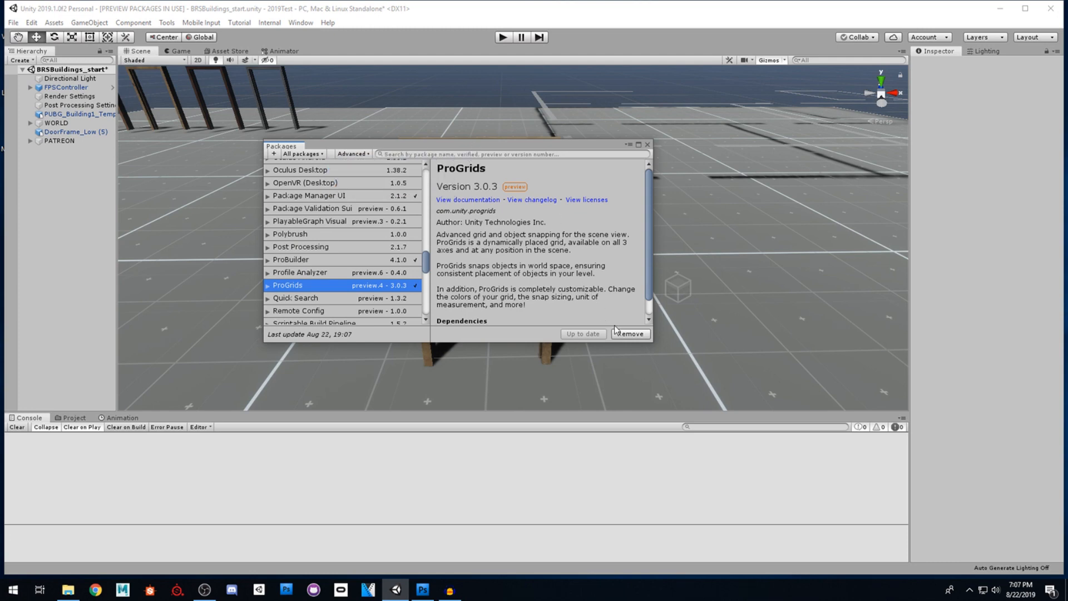
left_click(648, 145)
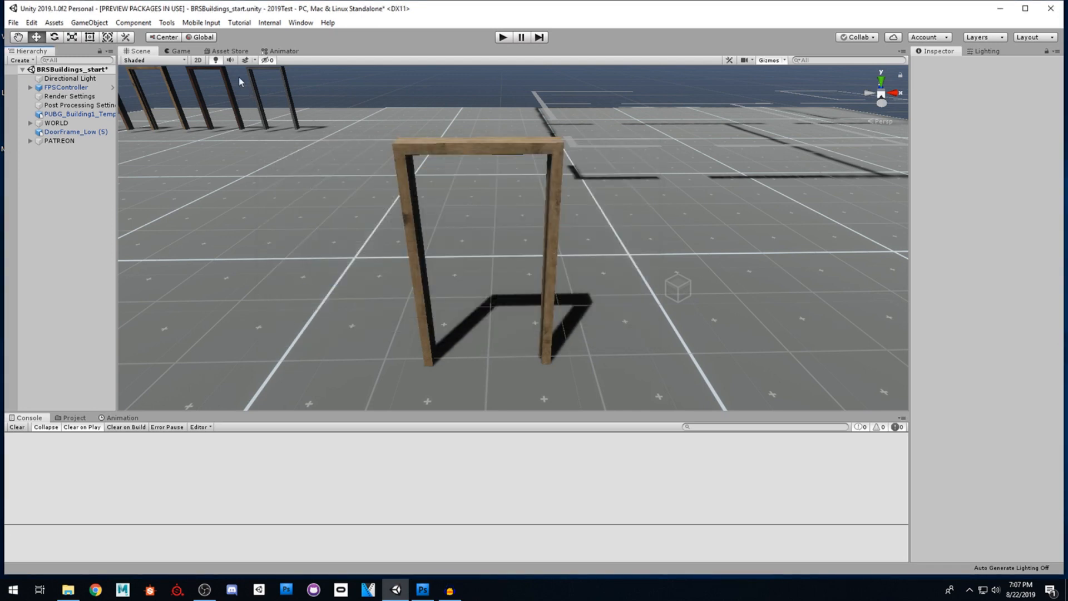
- Review the ProBuilder 2.x page in the Asset Store and return to the scene view
left_click(230, 52)
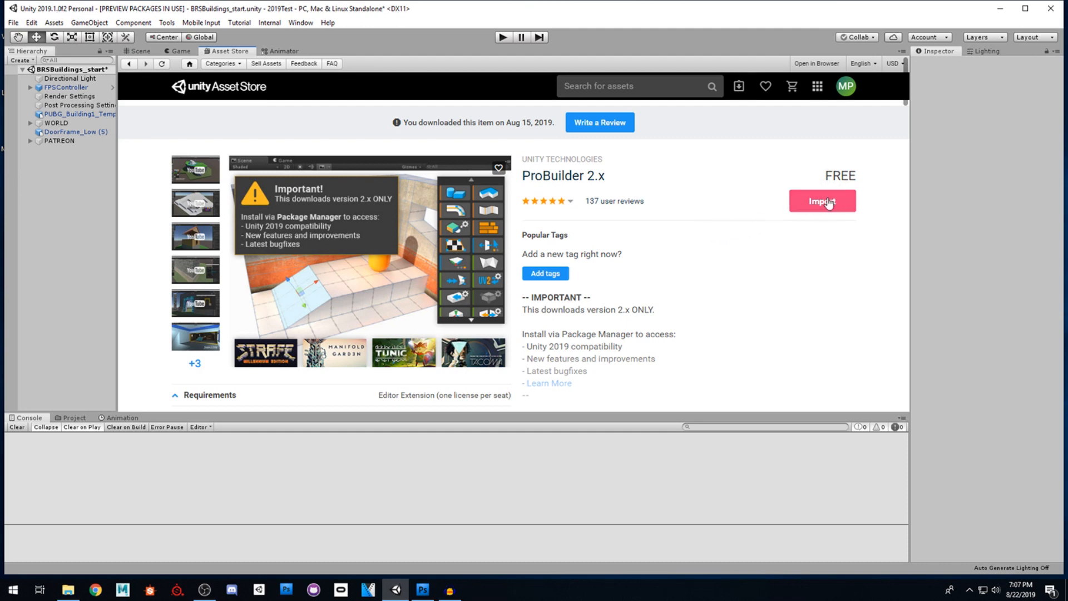
left_click_drag(457, 123, 531, 124)
left_click(530, 119)
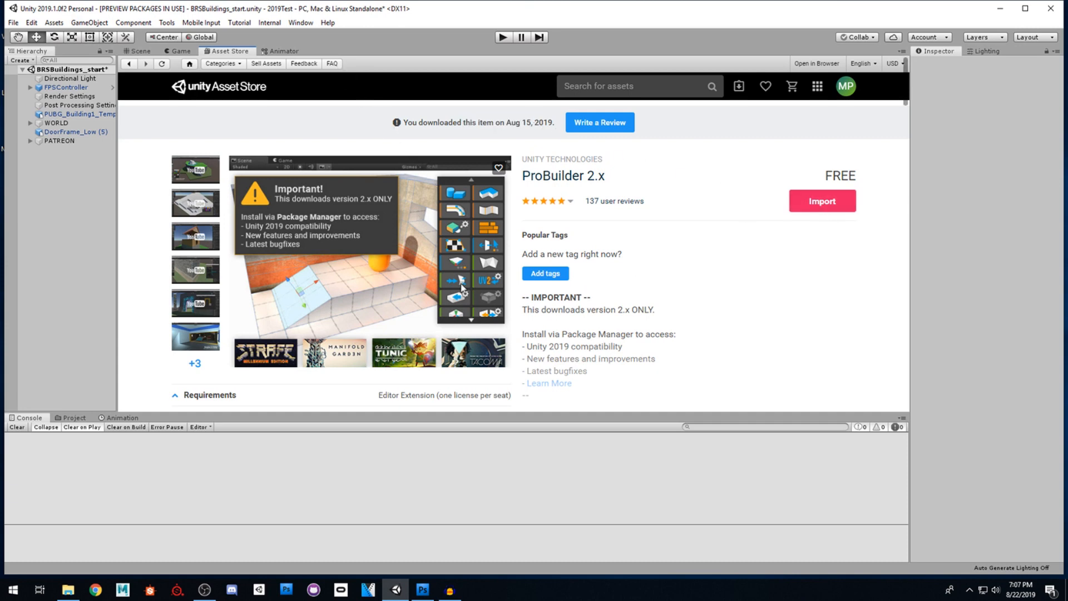
left_click(141, 52)
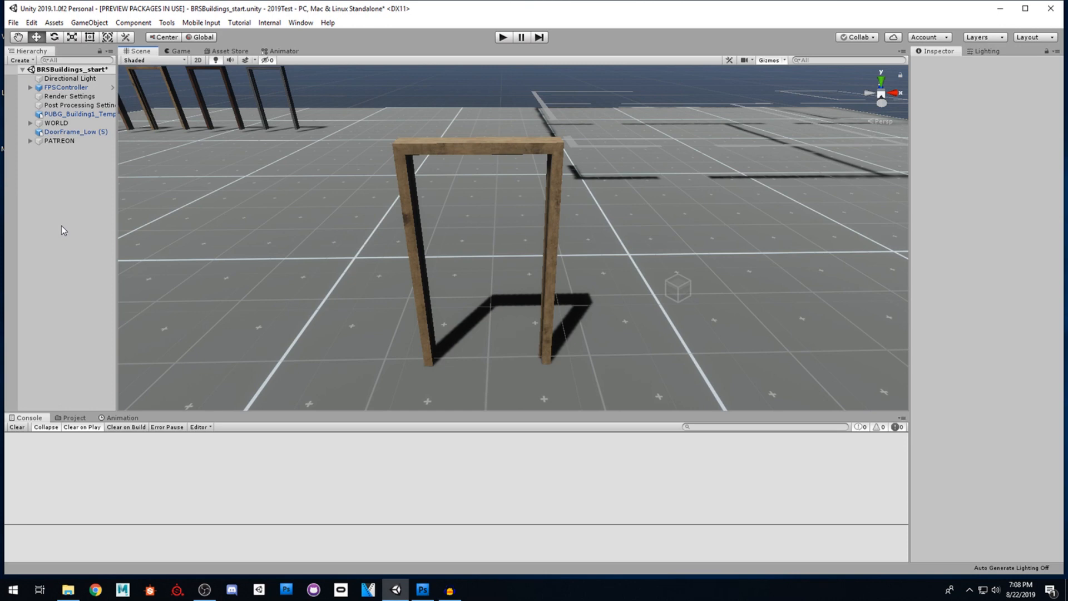
- Open the ProBuilder window
left_click(169, 23)
mouse_move(227, 42)
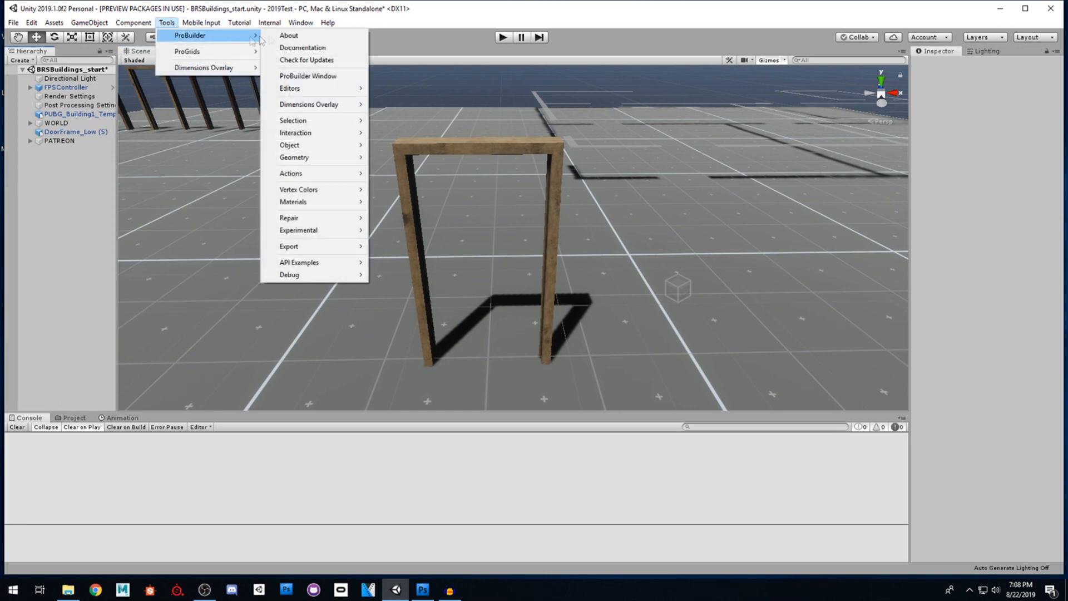
left_click(297, 77)
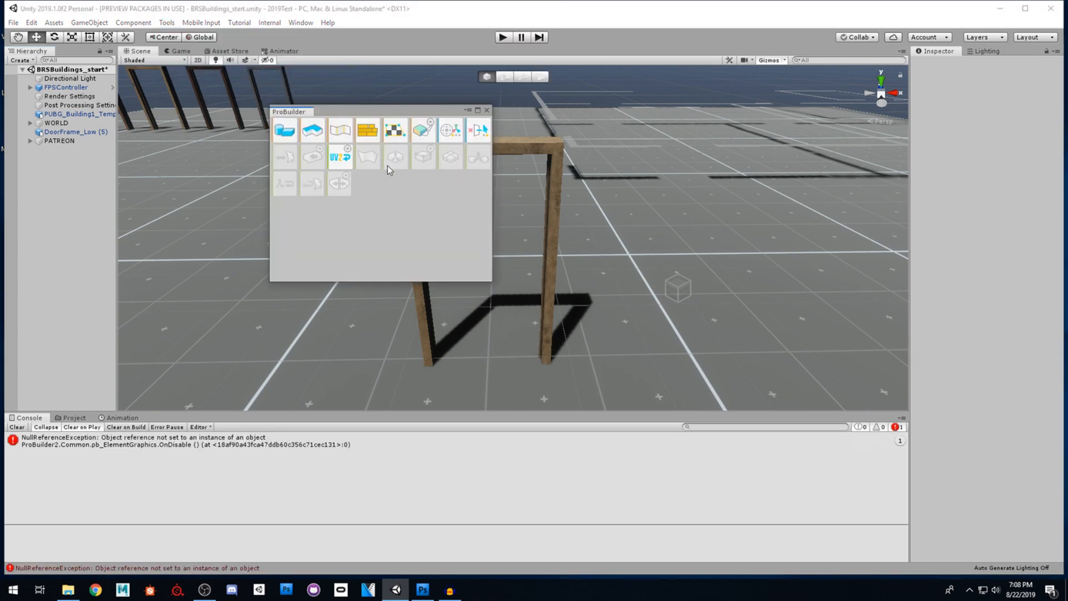
- Try the ProBuilder window's text mode and return it to icon mode
right_click(395, 226)
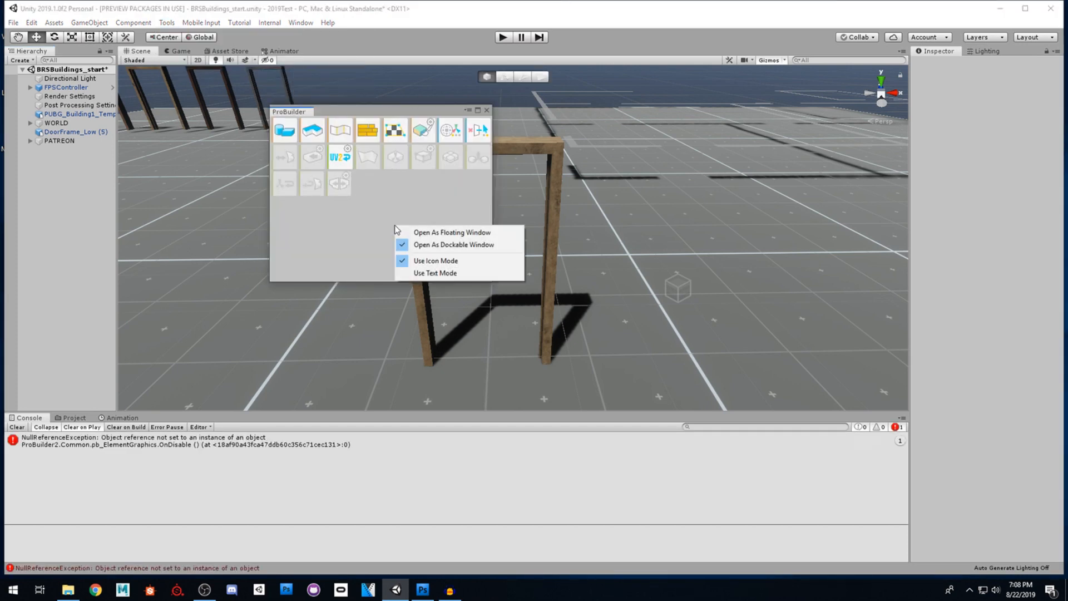
left_click(444, 274)
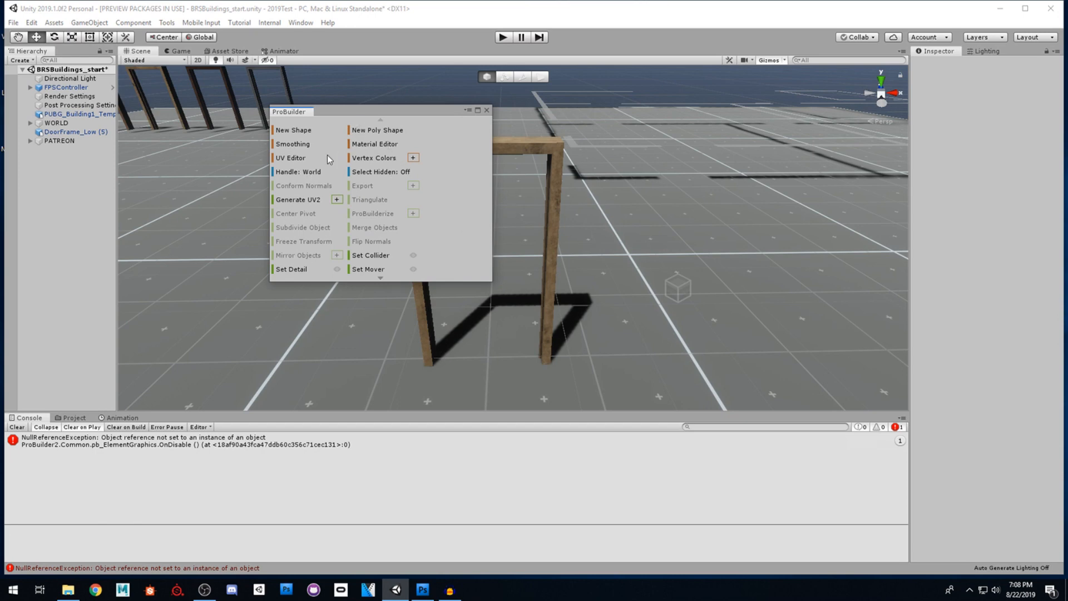
right_click(457, 202)
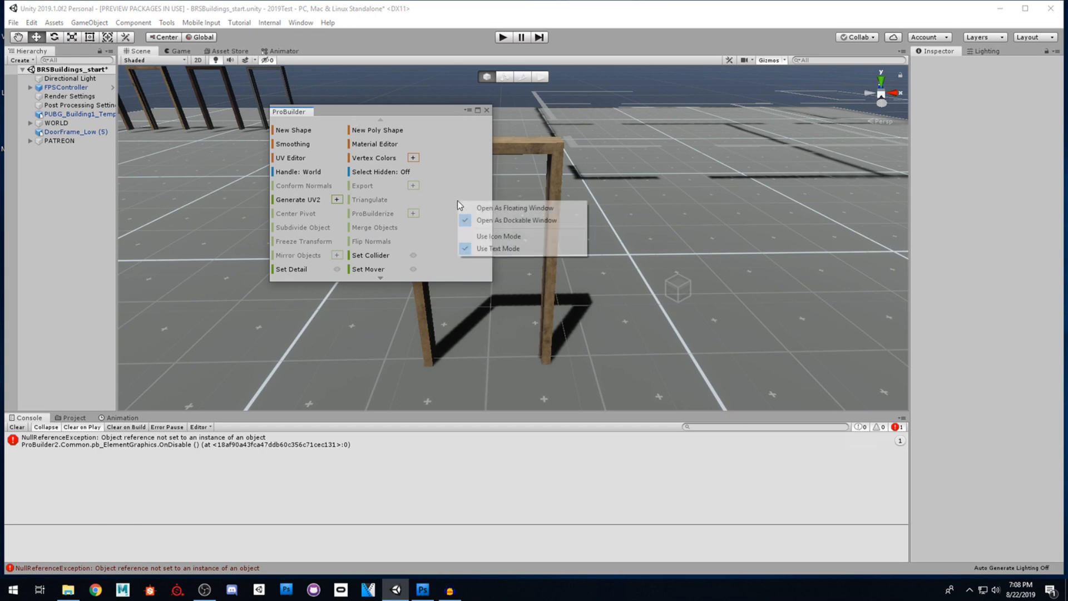
left_click(504, 239)
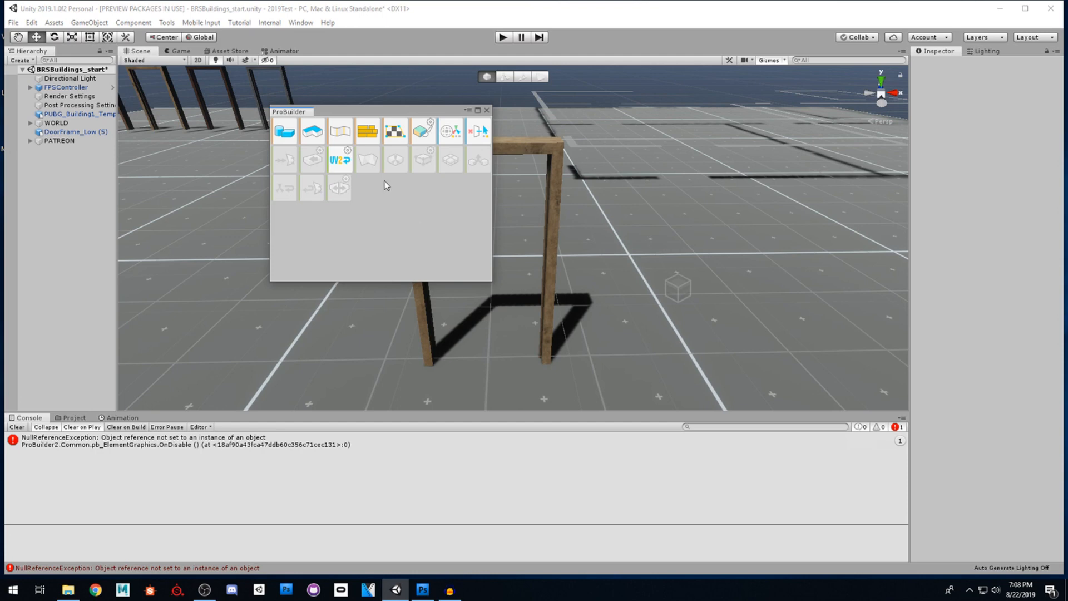
- Dock the ProBuilder window beside the Hierarchy and keep its tools in front
left_click_drag(295, 114, 72, 52)
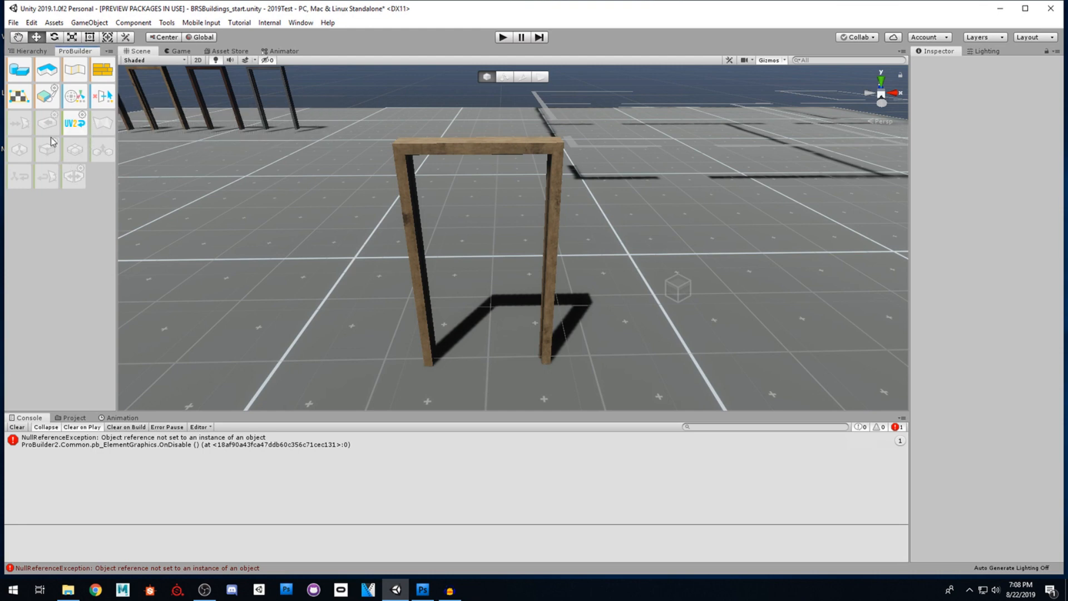
left_click(30, 51)
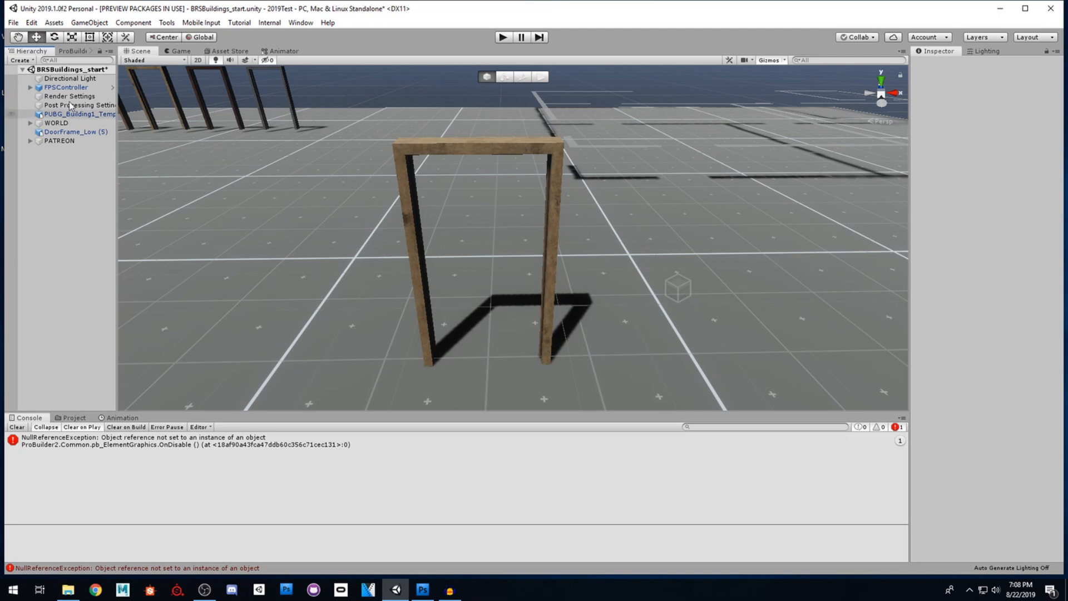
left_click(73, 51)
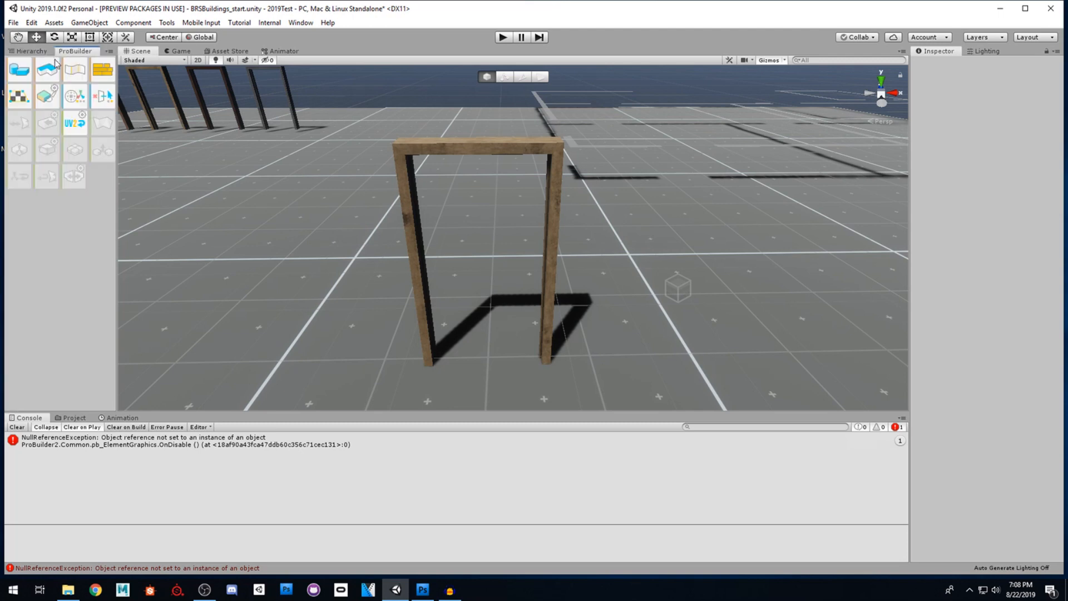
- Open ProGrids in the scene view, expand its controls and review the snap settings
left_click(166, 22)
mouse_move(216, 53)
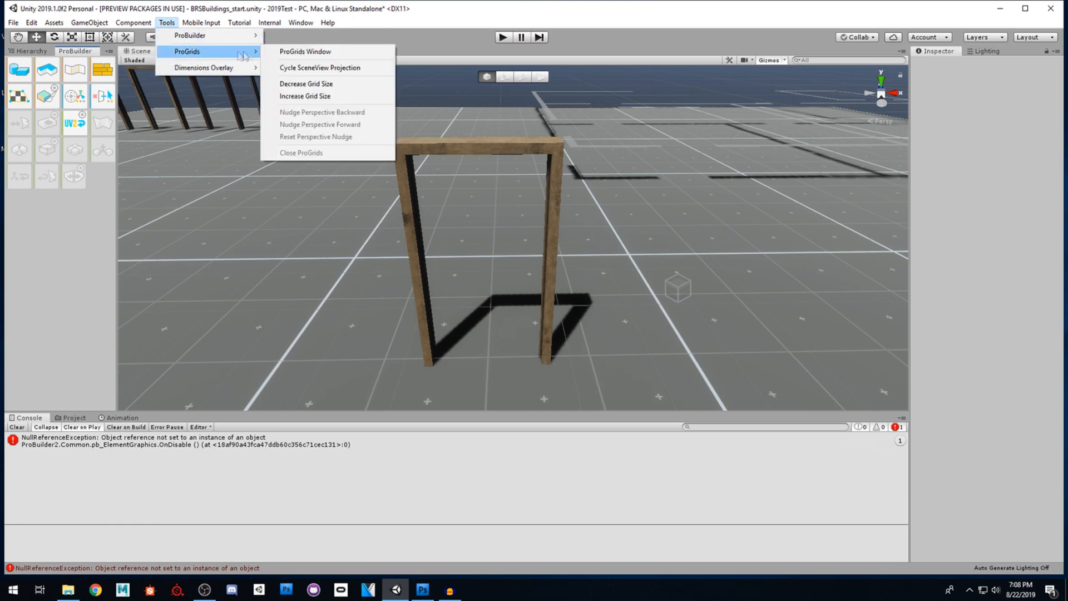
left_click(295, 52)
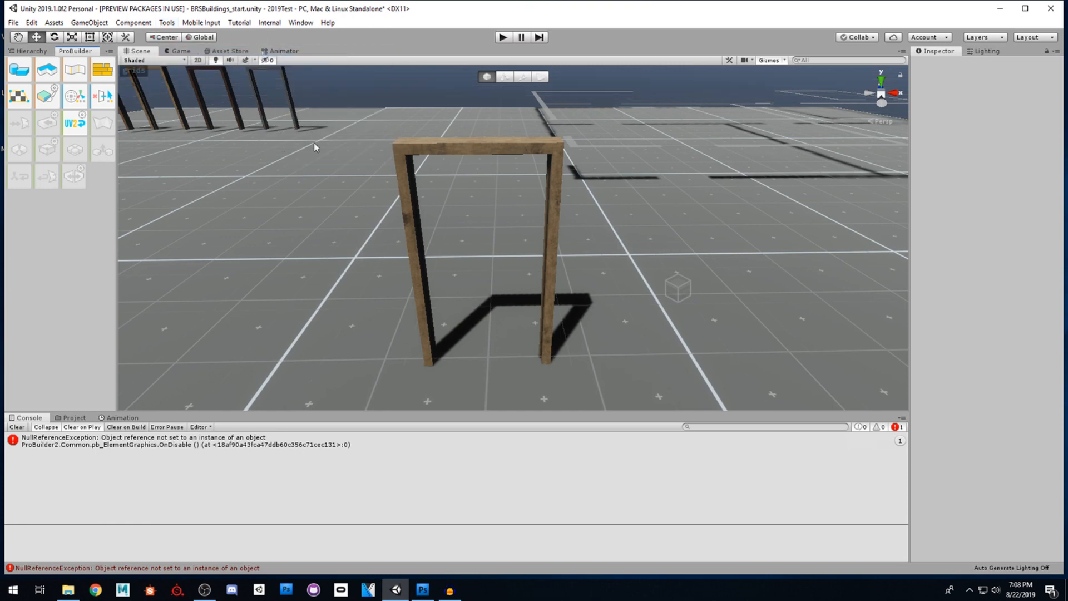
left_click(135, 73)
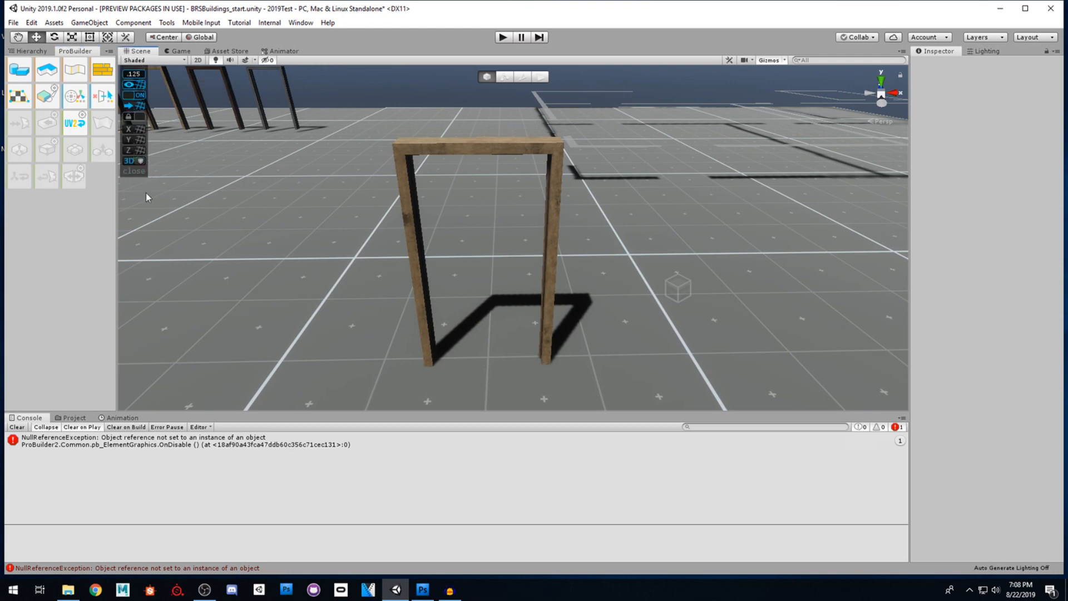
left_click(134, 74)
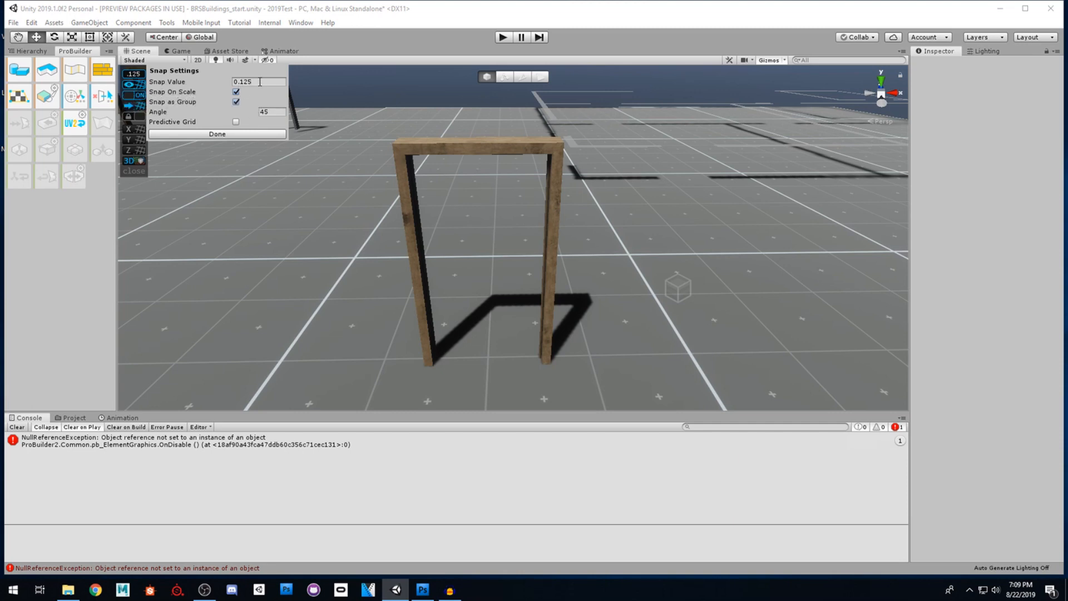
left_click(235, 135)
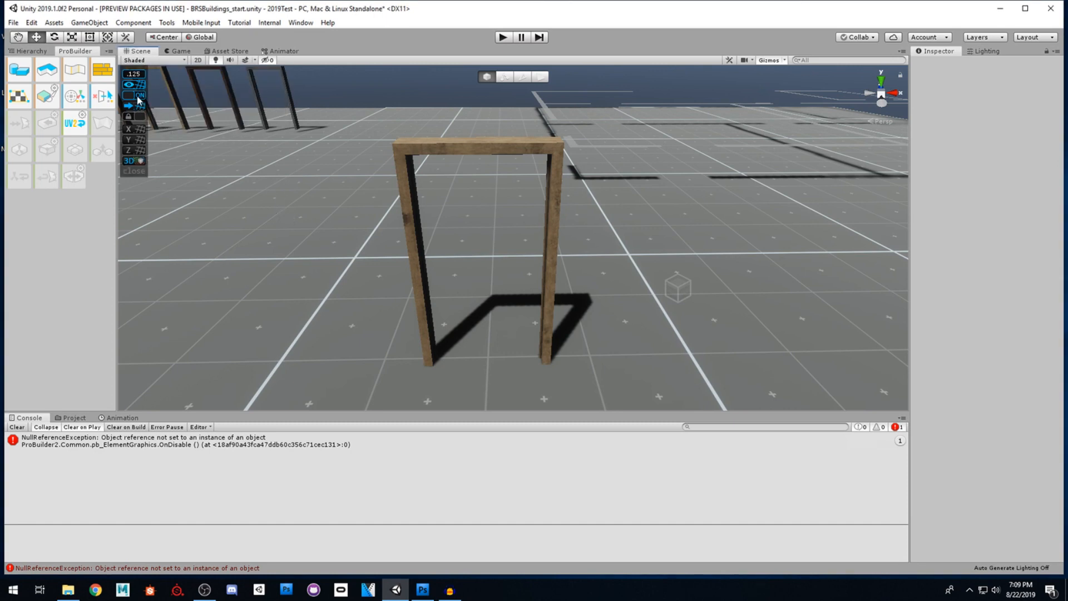
- Select the wooden door frame and set its Z position to 0
left_click(410, 204)
left_click_drag(400, 253, 436, 235, "alt")
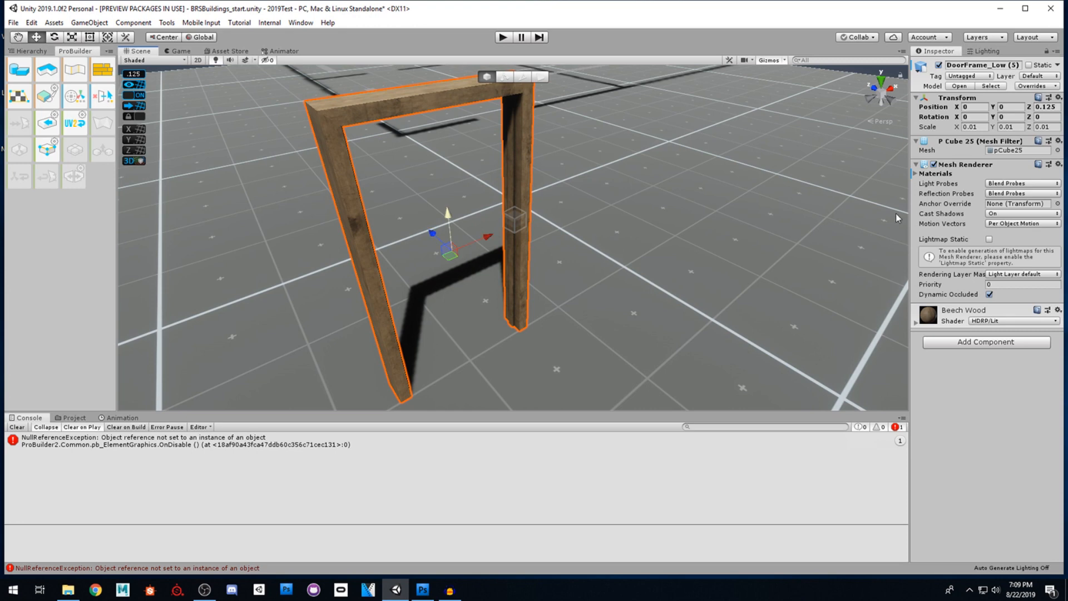
left_click(1056, 108)
type("0")
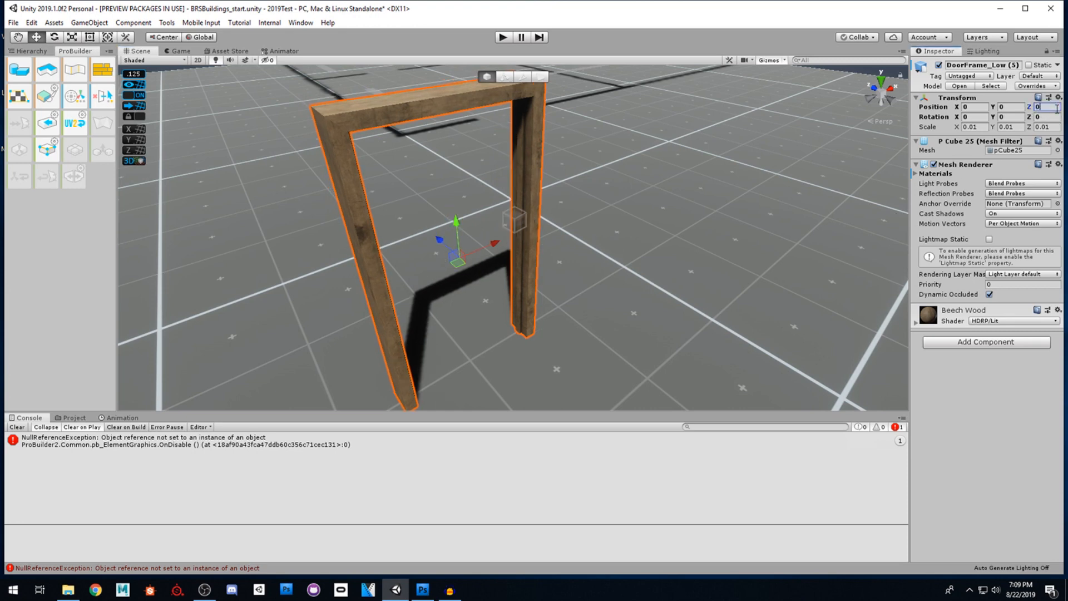
- Clear the console messages and shrink the console area to enlarge the scene view
left_click_drag(759, 212, 659, 201, "alt")
left_click(18, 427)
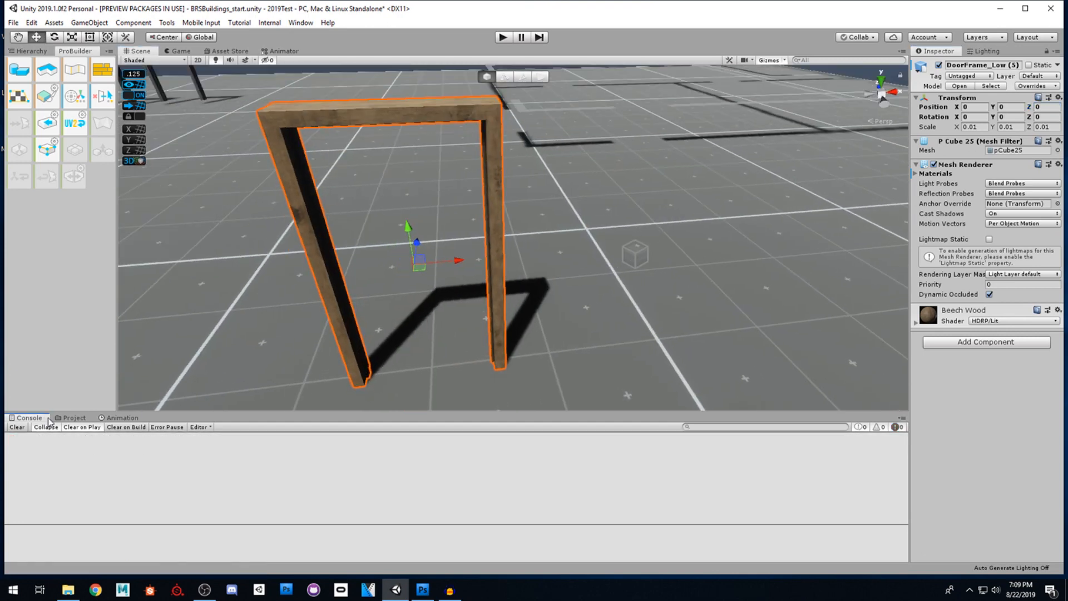
left_click_drag(170, 411, 169, 499)
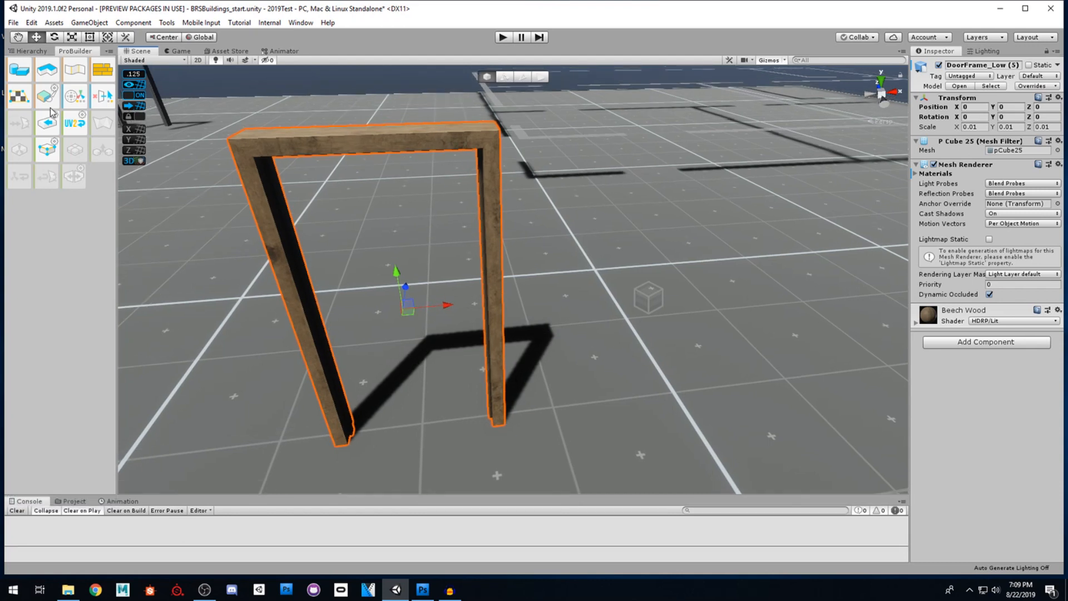
- Build a 1 × 1 × 1 ProBuilder cube with the Shape Tool and close the tool
left_click(21, 73)
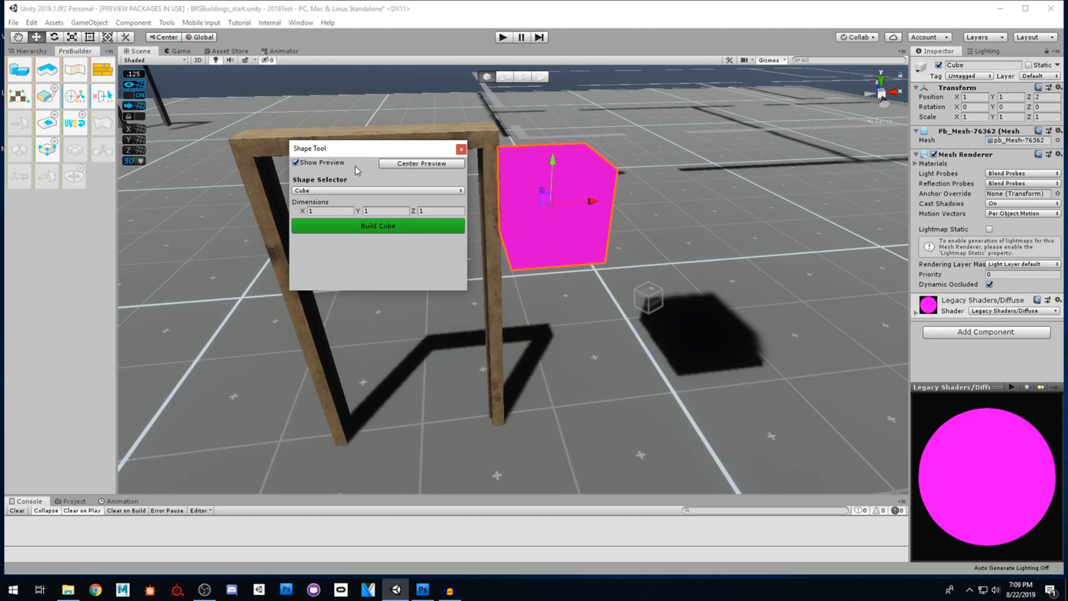
left_click(320, 191)
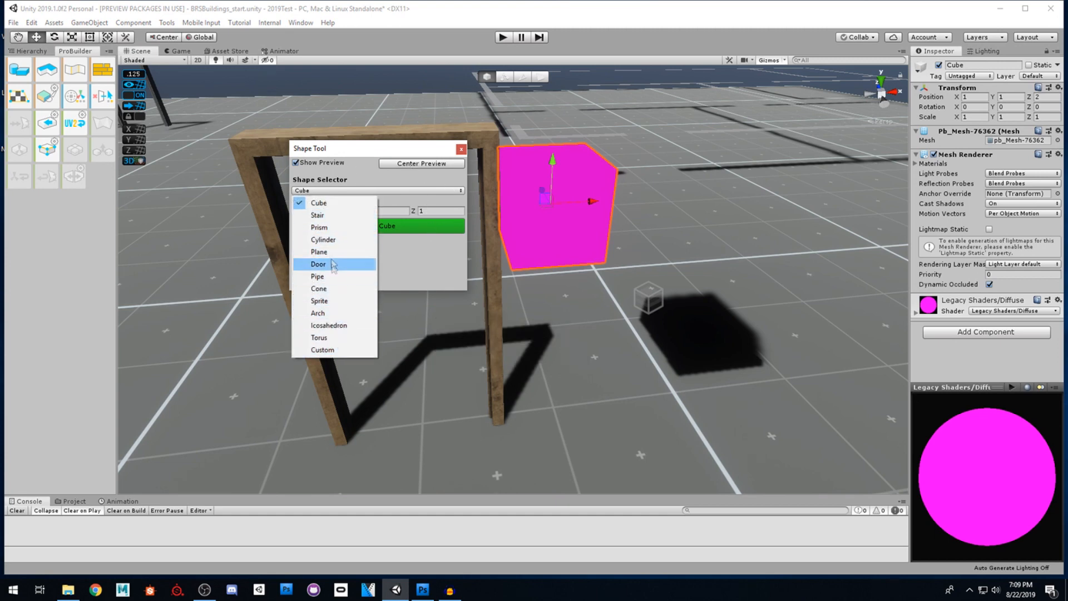
left_click(369, 149)
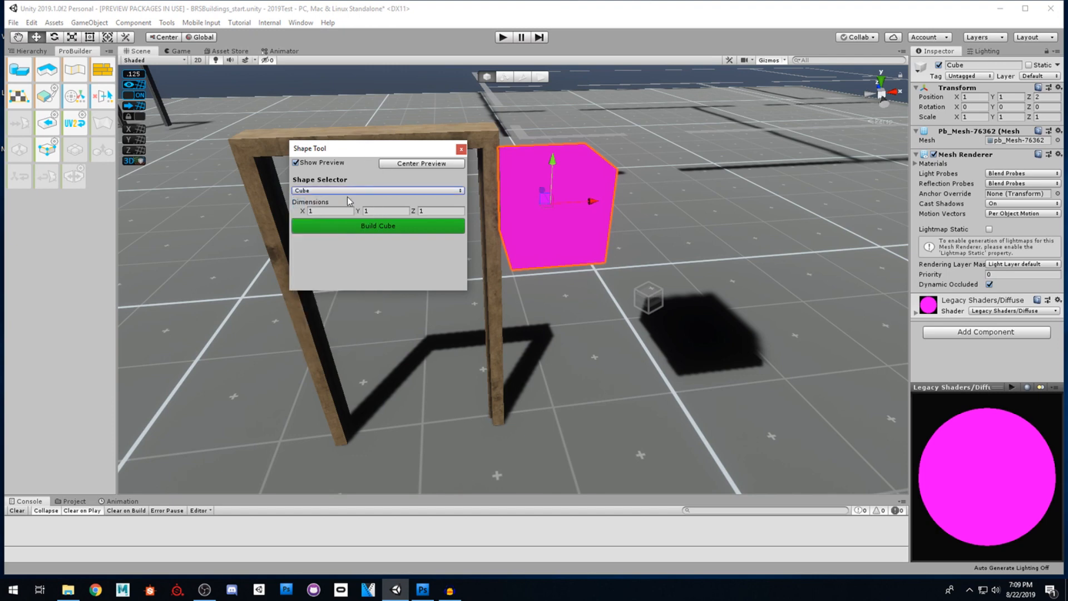
left_click(378, 226)
left_click(461, 149)
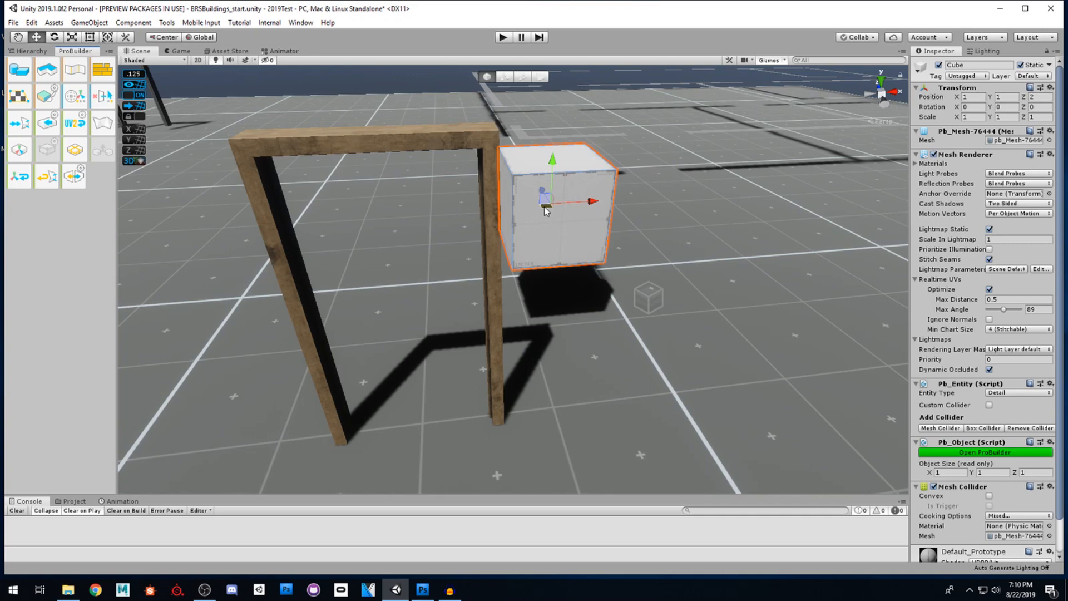
- Move the cube onto the floor at the foot of the door frame, at X -0.75, Y 0, Z 0.875
left_click_drag(544, 217, 482, 299)
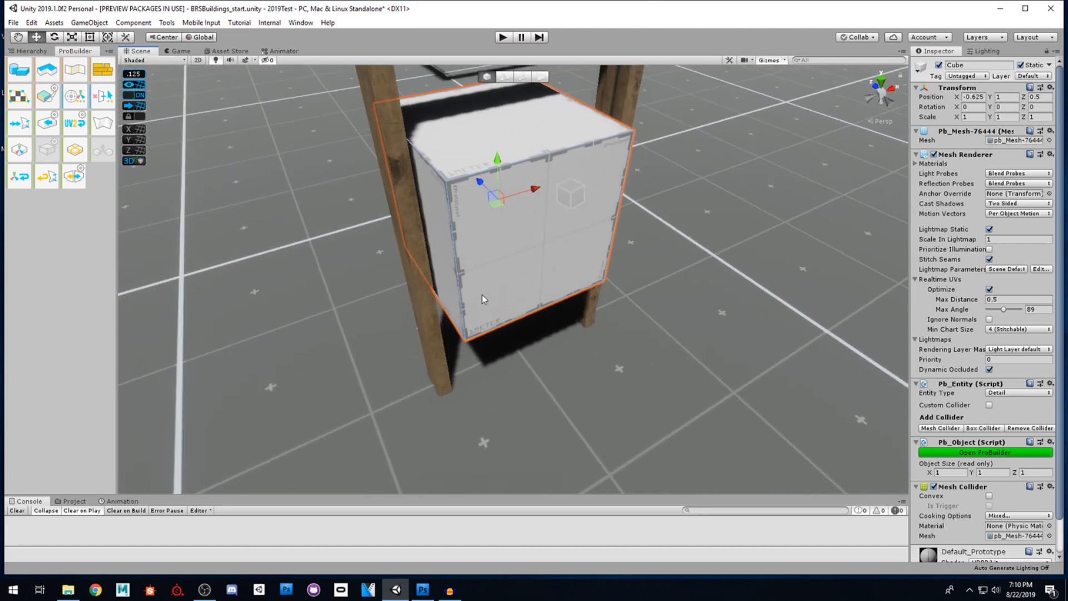
left_click_drag(474, 205, 457, 187)
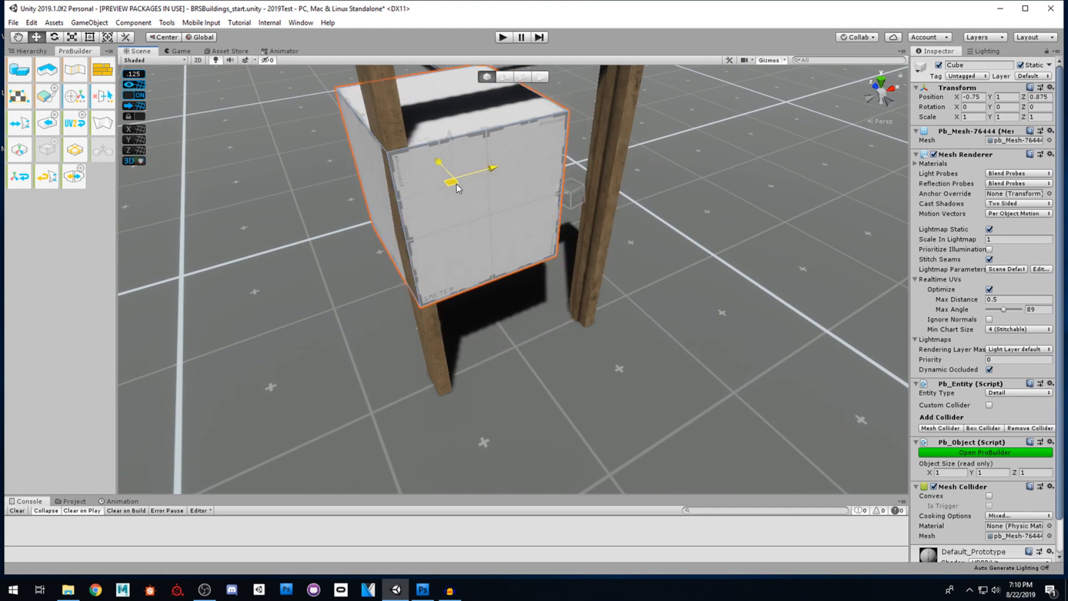
left_click_drag(450, 150, 436, 240)
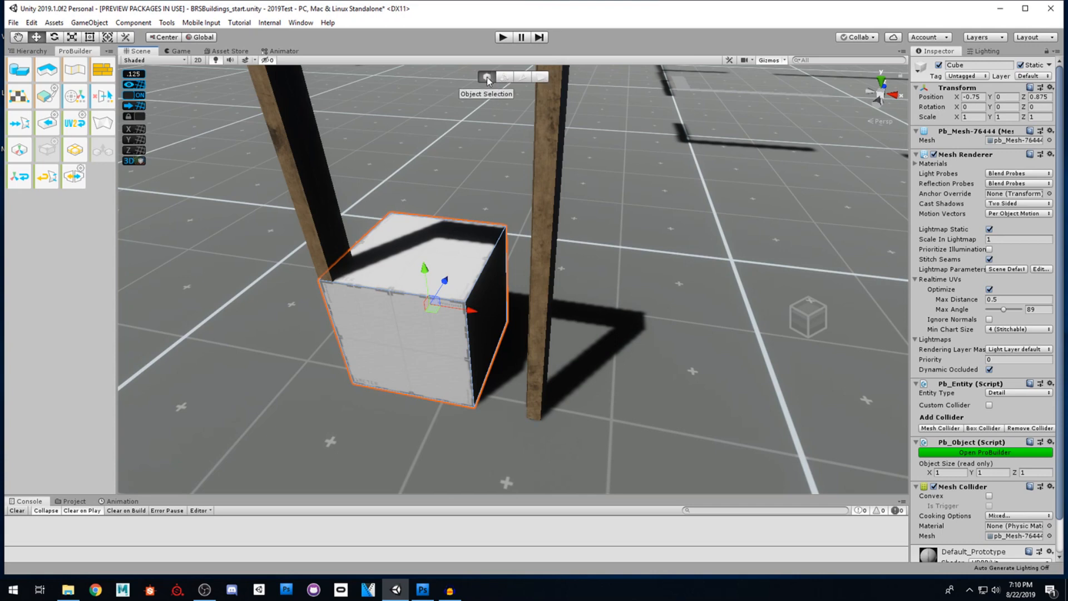
left_click_drag(446, 302, 473, 310)
- Try moving one upper corner of the cube in vertex selection mode, and undo the move
left_click(505, 76)
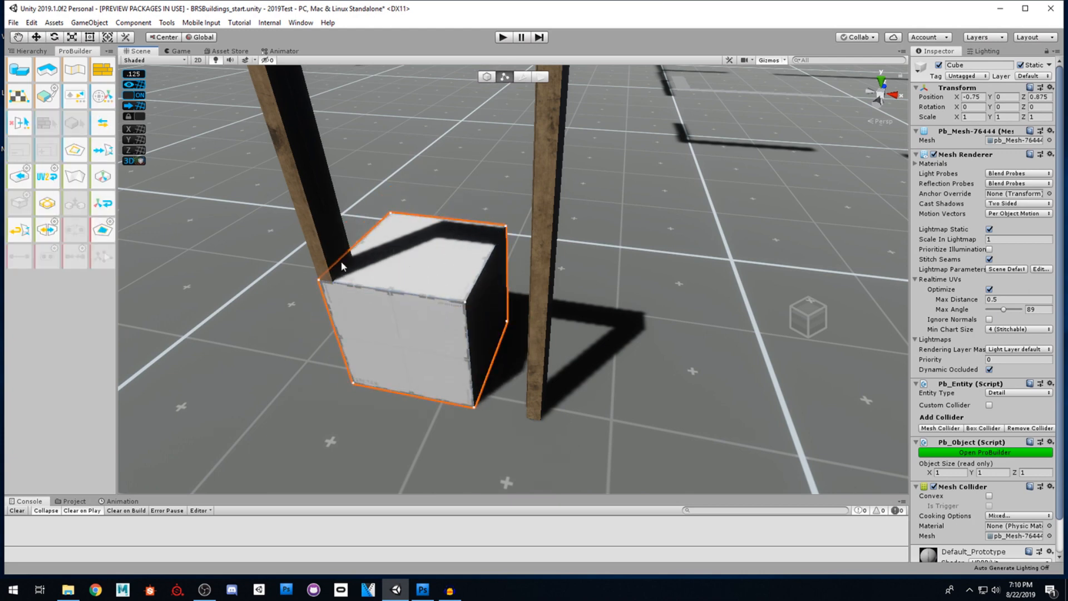
left_click(465, 303)
left_click_drag(473, 315, 499, 333)
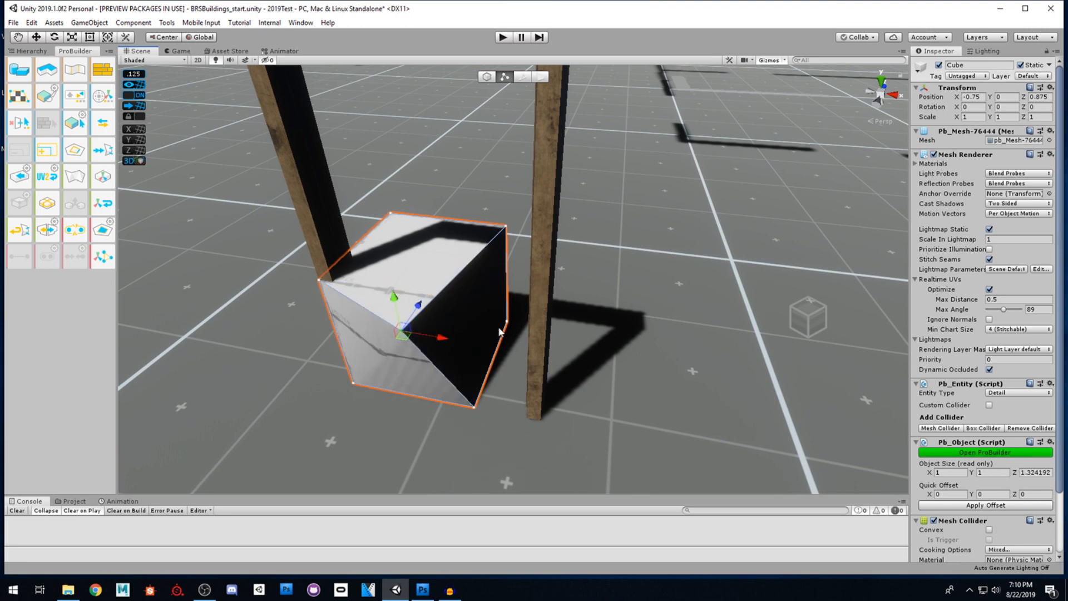
key("ctrl+z")
- Try shifting the cube's upper front edge along X in edge selection mode, and undo the move
left_click(523, 77)
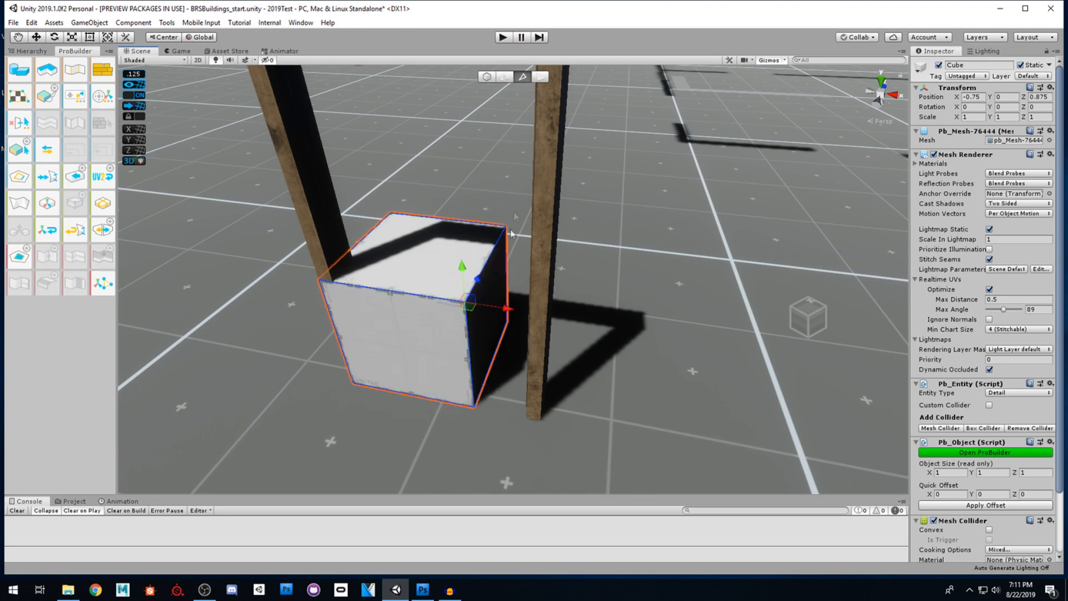
left_click(408, 293)
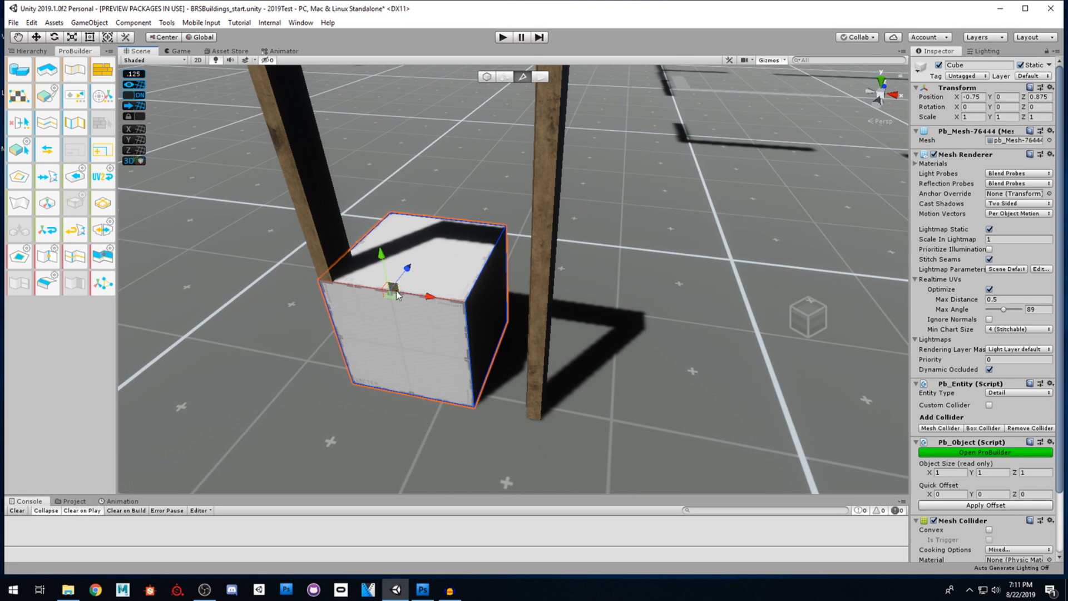
left_click_drag(397, 295, 423, 298)
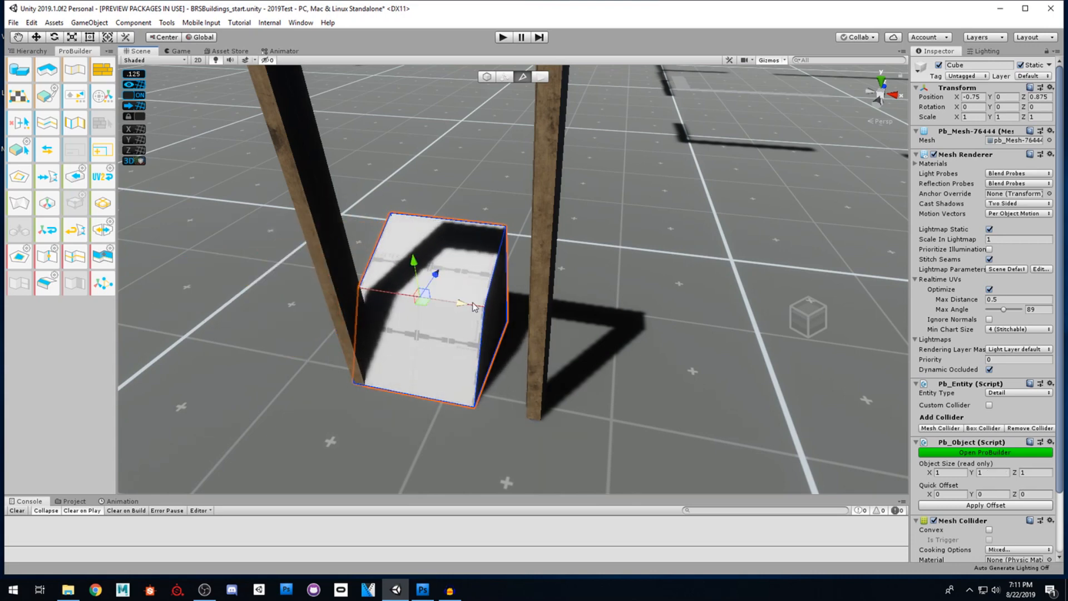
key("ctrl+z")
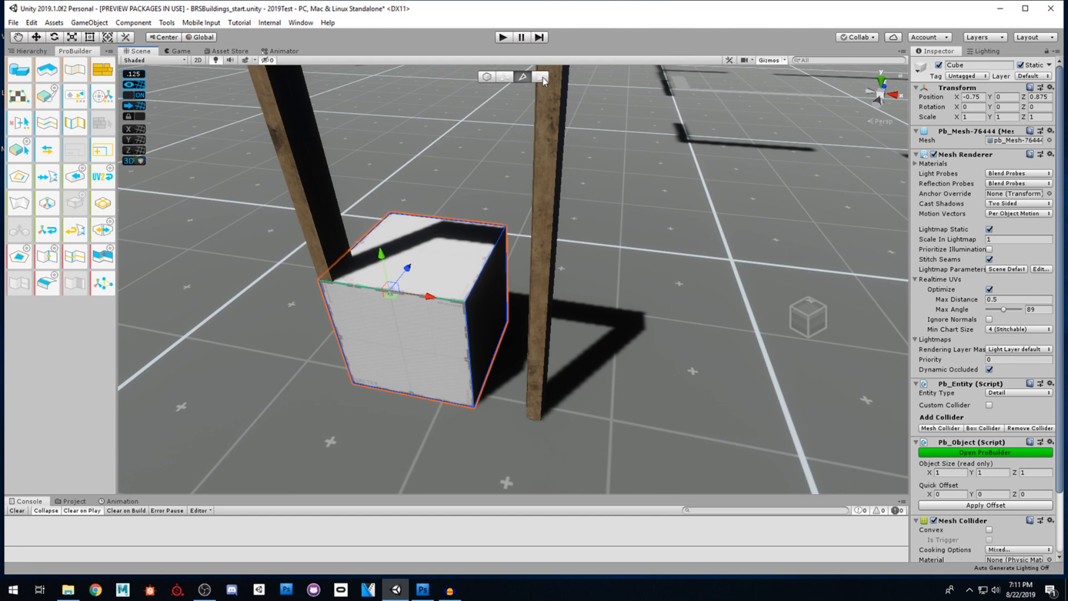
- Switch to face selection and pull the cube's +X side face outward until the block is 1.5 wide
left_click(541, 77)
left_click(429, 258)
left_click(418, 338)
left_click(493, 315)
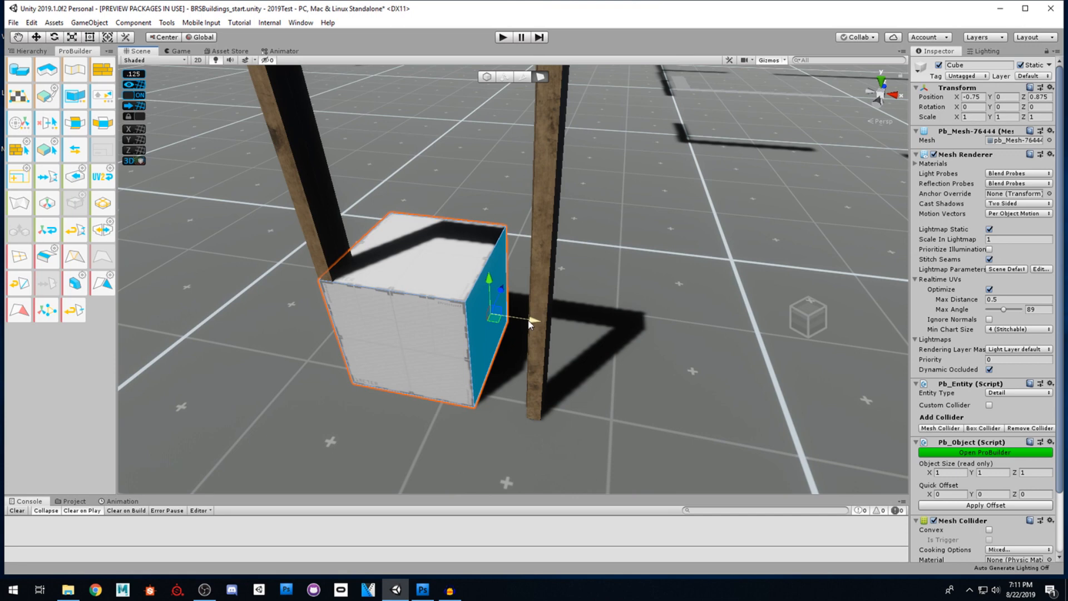
left_click_drag(529, 323, 593, 328)
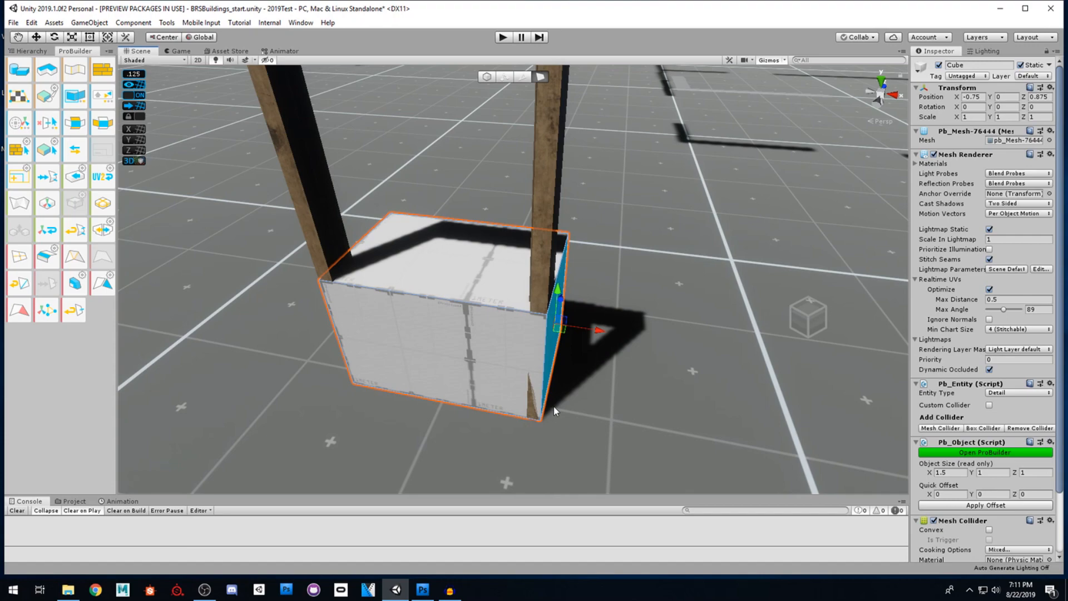
- Examine from several angles how the block's side faces line up with the door frame's posts
left_click_drag(555, 410, 445, 342, "alt")
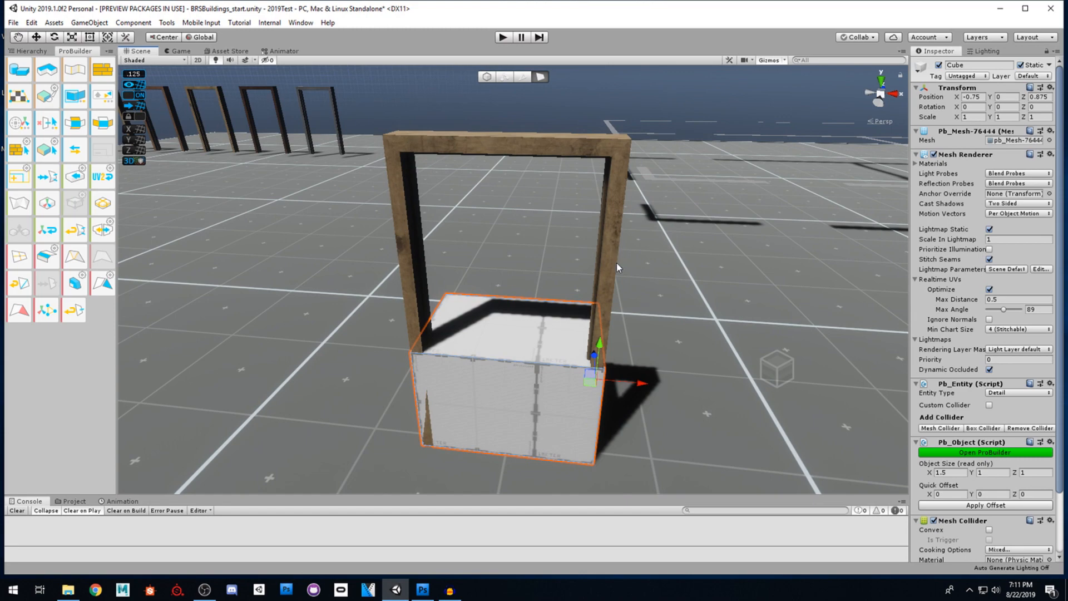
right_click_drag(534, 249, 518, 281)
key("w")
key("d")
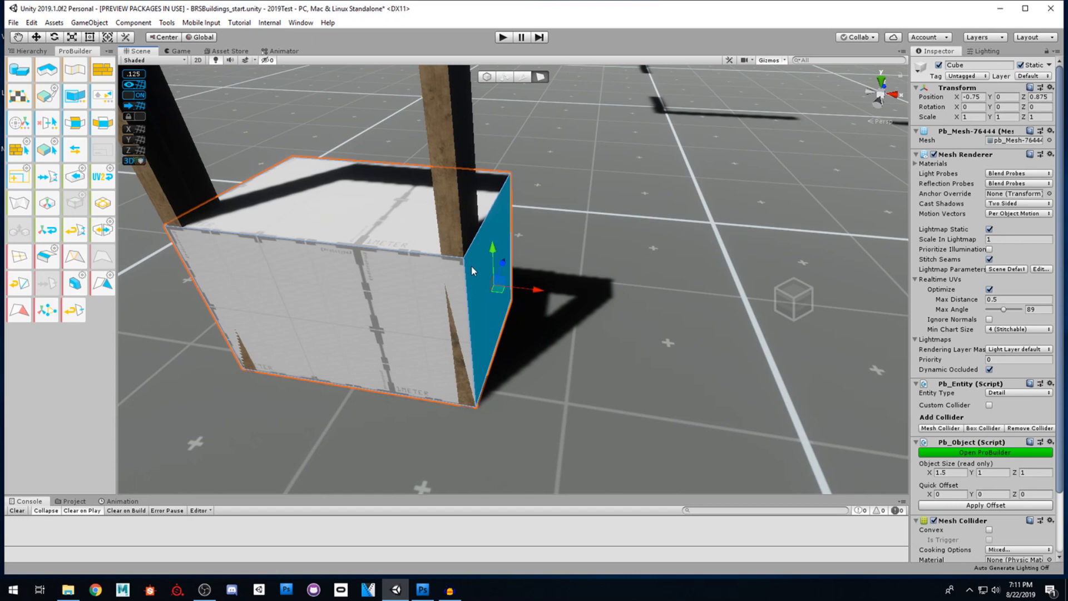
mouse_move(528, 287)
left_mouse_down()
mouse_move(598, 294)
mouse_move(526, 285)
left_mouse_up()
left_click_drag(487, 316, 523, 335, "alt")
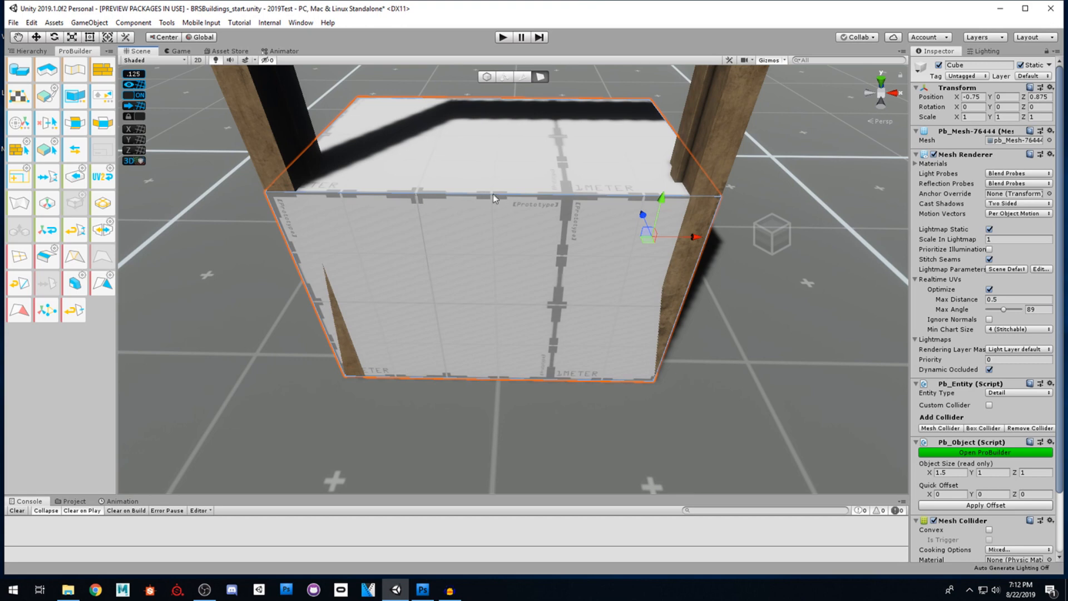
left_click_drag(505, 245, 516, 275, "alt")
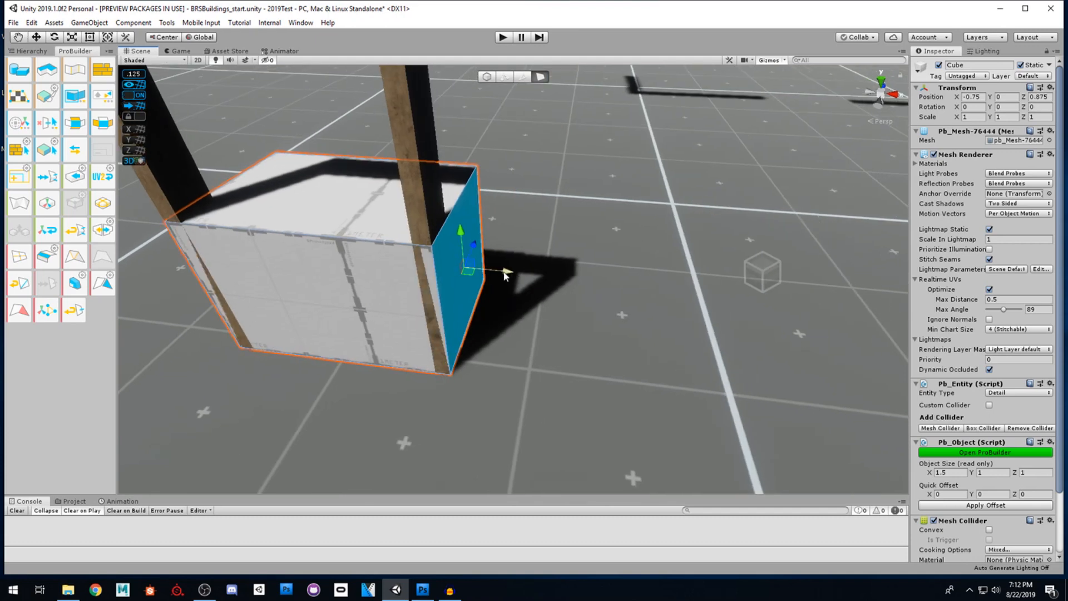
left_click_drag(518, 279, 333, 285)
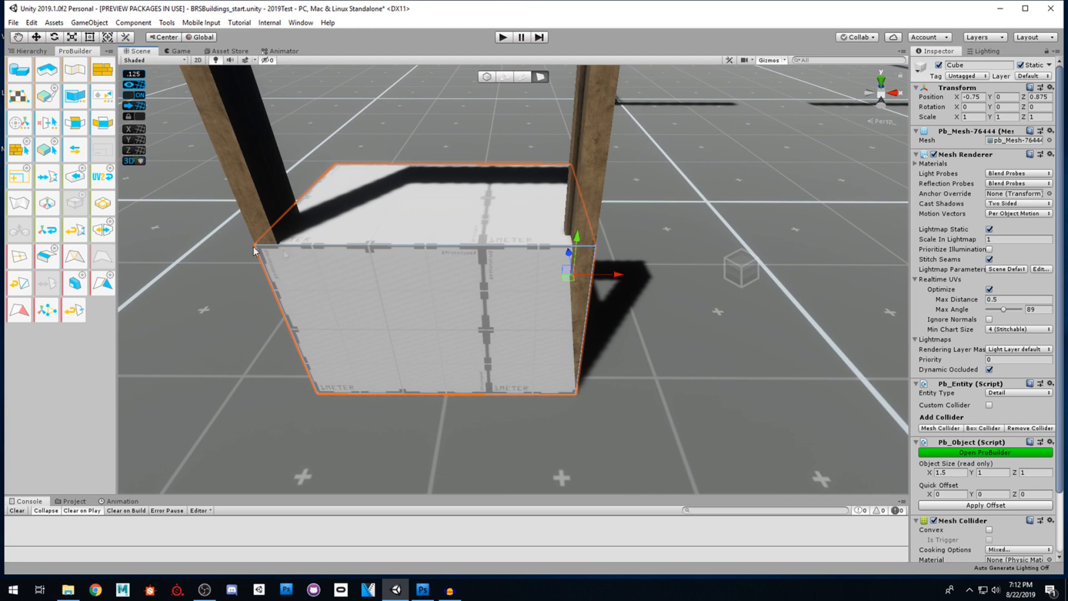
scroll(422, 286, "down", 6)
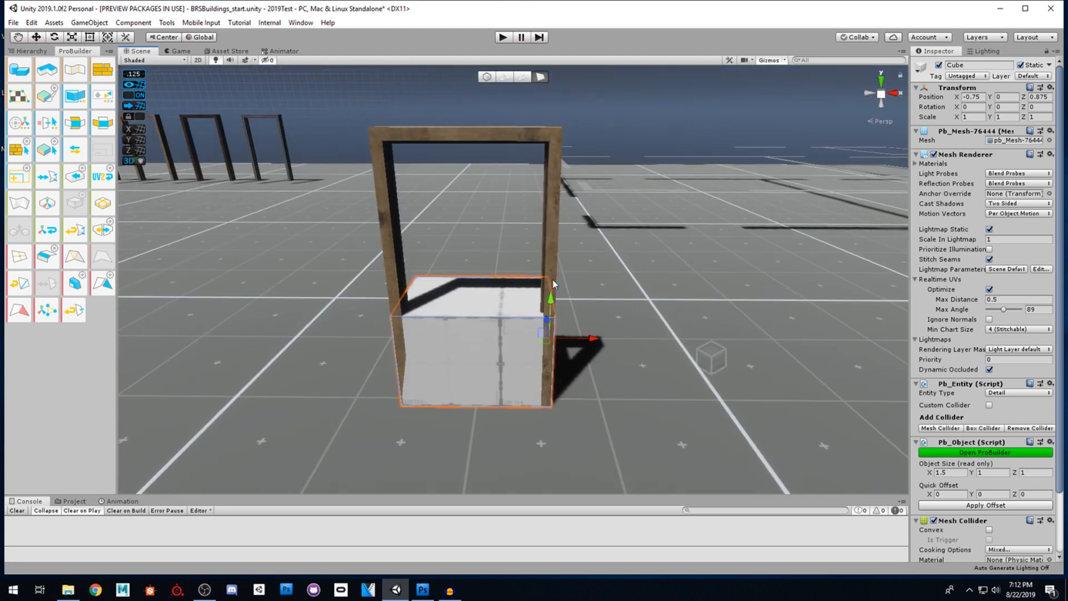
scroll(529, 309, "up", 3)
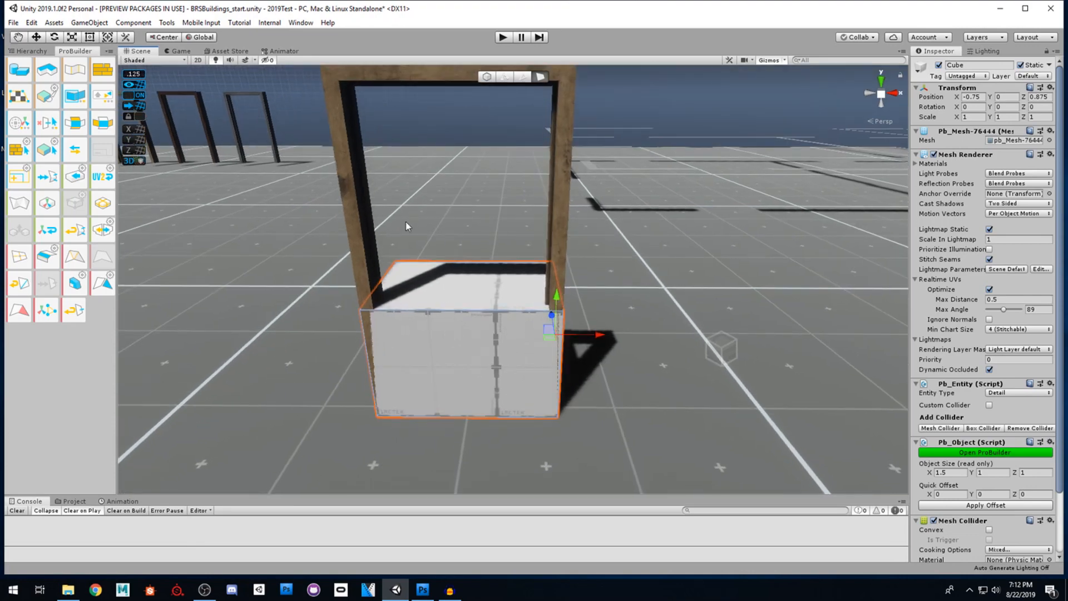
left_click_drag(467, 227, 398, 257, "alt")
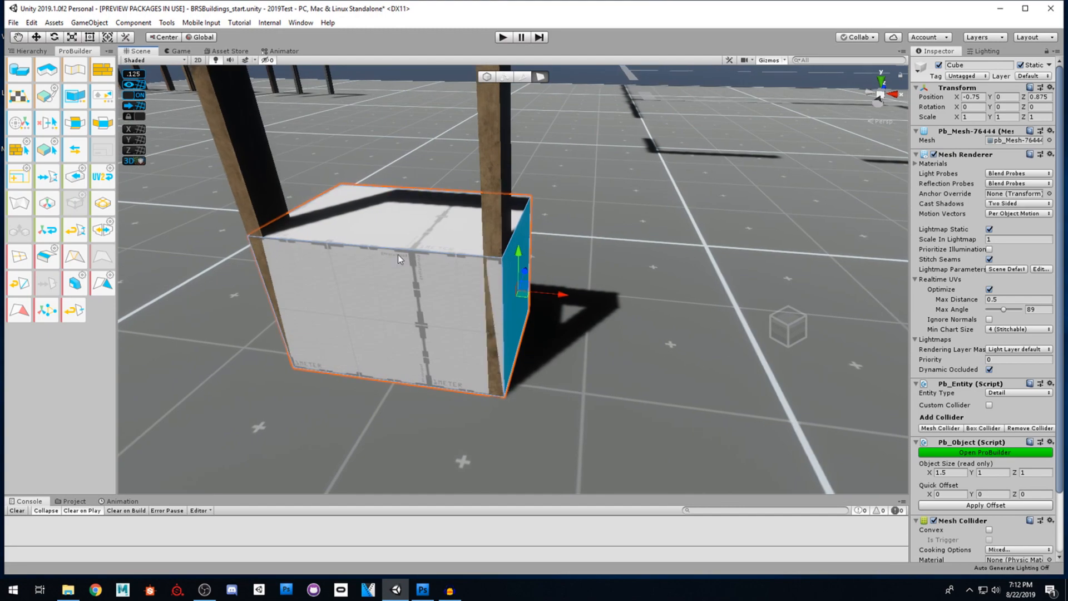
- Pull the block's back face inward along Z until the block is 0.25 deep
left_click_drag(488, 291, 343, 269, "alt")
left_click_drag(427, 325, 483, 295, "alt")
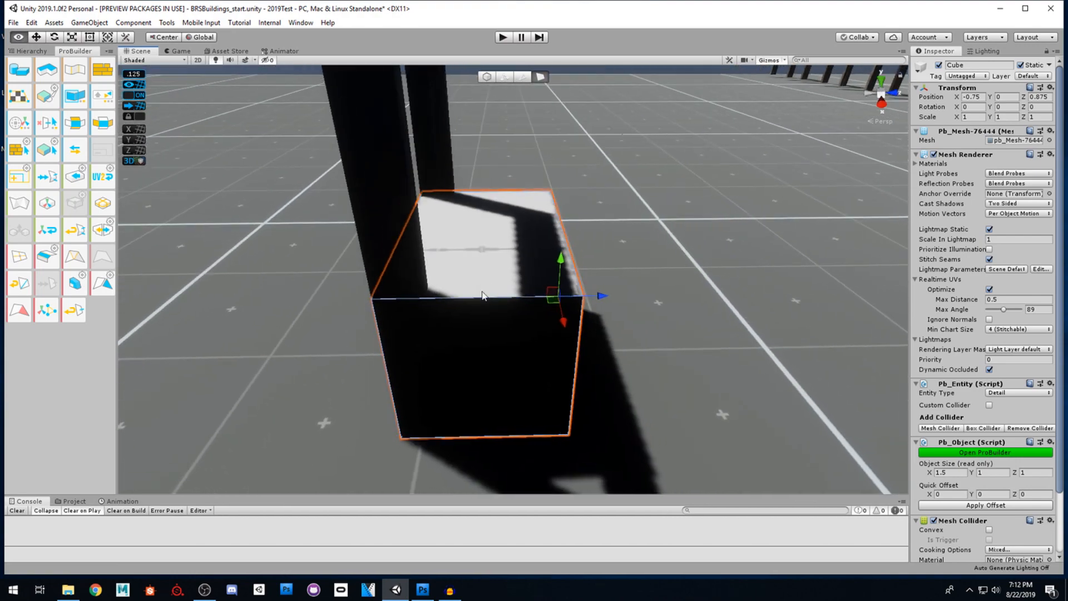
left_click_drag(592, 298, 489, 296)
left_click_drag(489, 334, 607, 349, "alt")
scroll(555, 345, "up", 4)
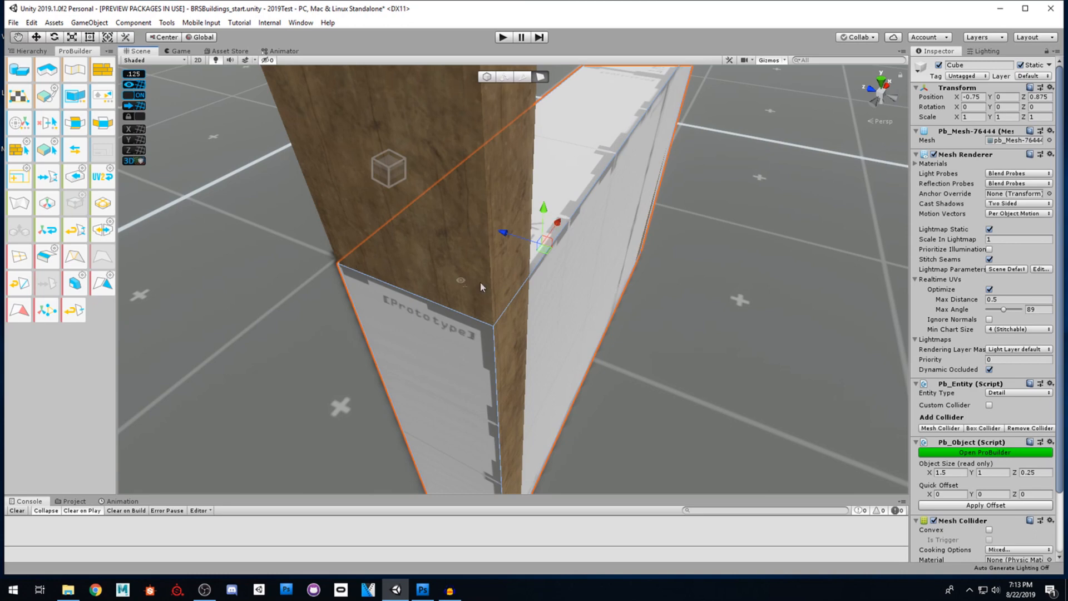
key("f")
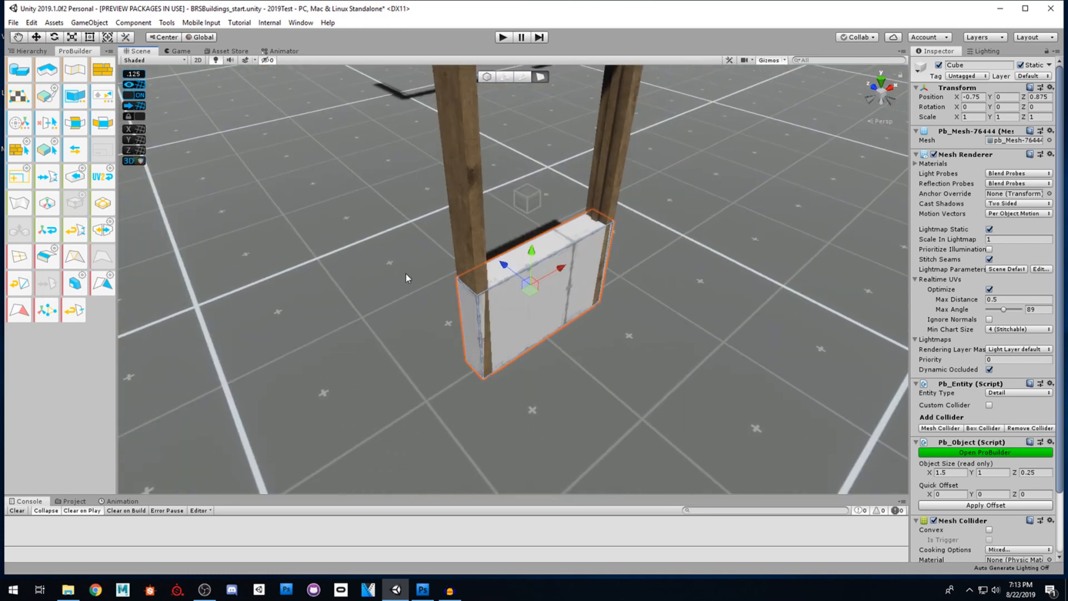
- Raise the block's top face to a height of 2.625, and inspect its fit around the door frame
left_click(565, 239)
right_click_drag(595, 343, 528, 318)
left_click_drag(533, 330, 536, 188)
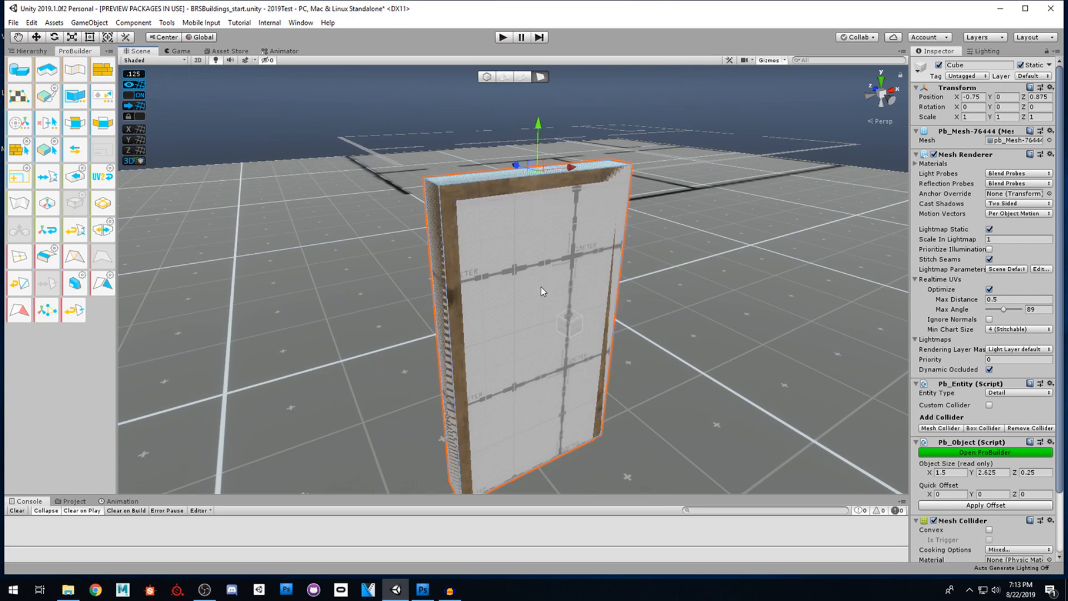
right_click_drag(539, 290, 532, 382)
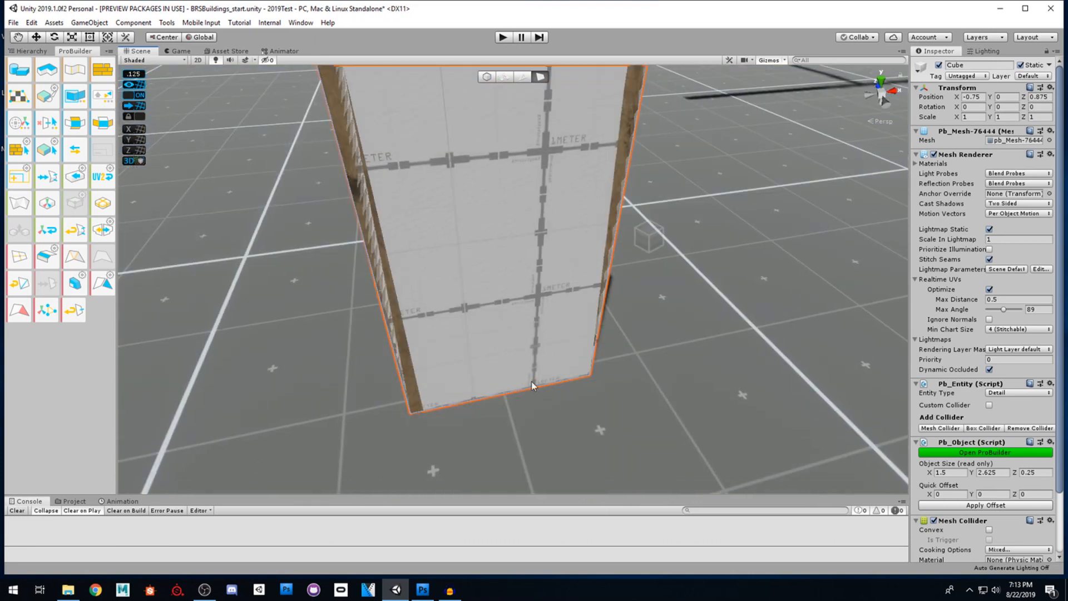
right_click_drag(530, 270, 528, 216)
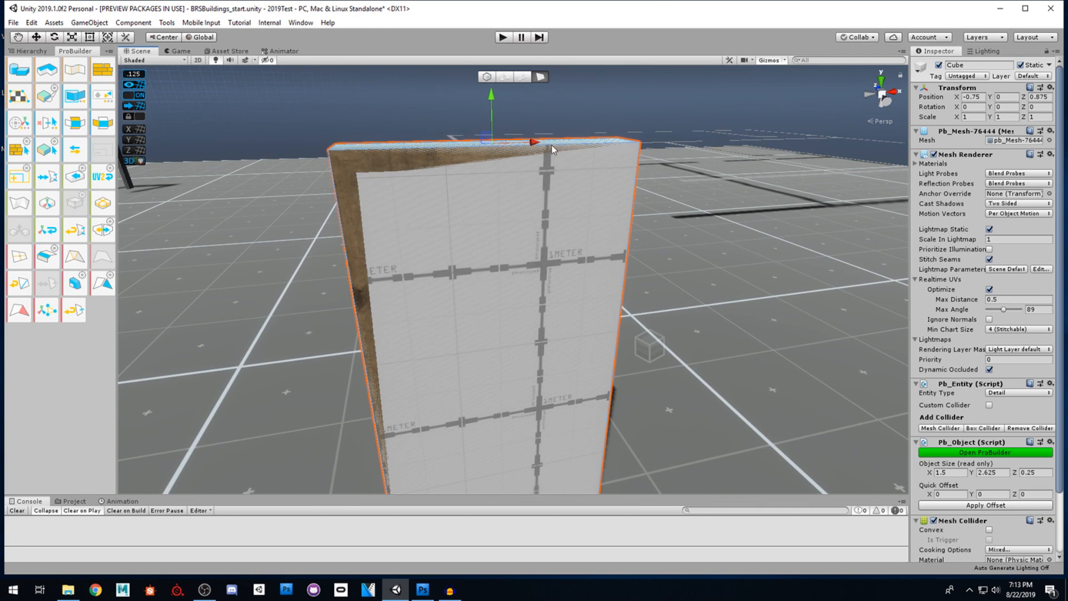
right_click_drag(531, 177, 531, 177)
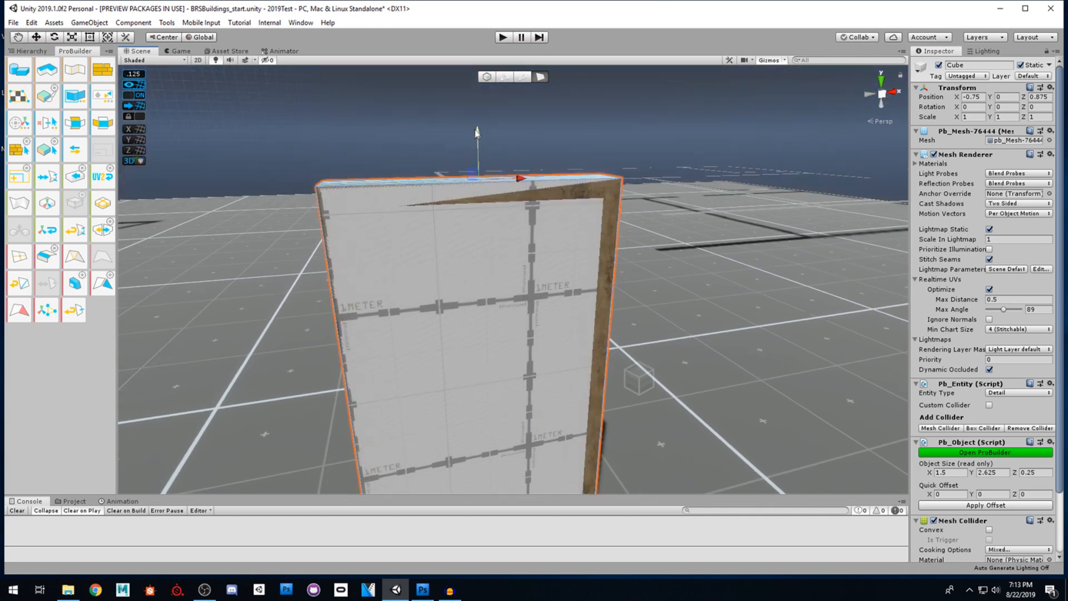
- Try heights of 2.5, 2.75 and 3 for the block's top face, and return it to 2.625
mouse_move(476, 136)
left_mouse_down()
mouse_move(482, 84)
mouse_move(490, 151)
left_mouse_up()
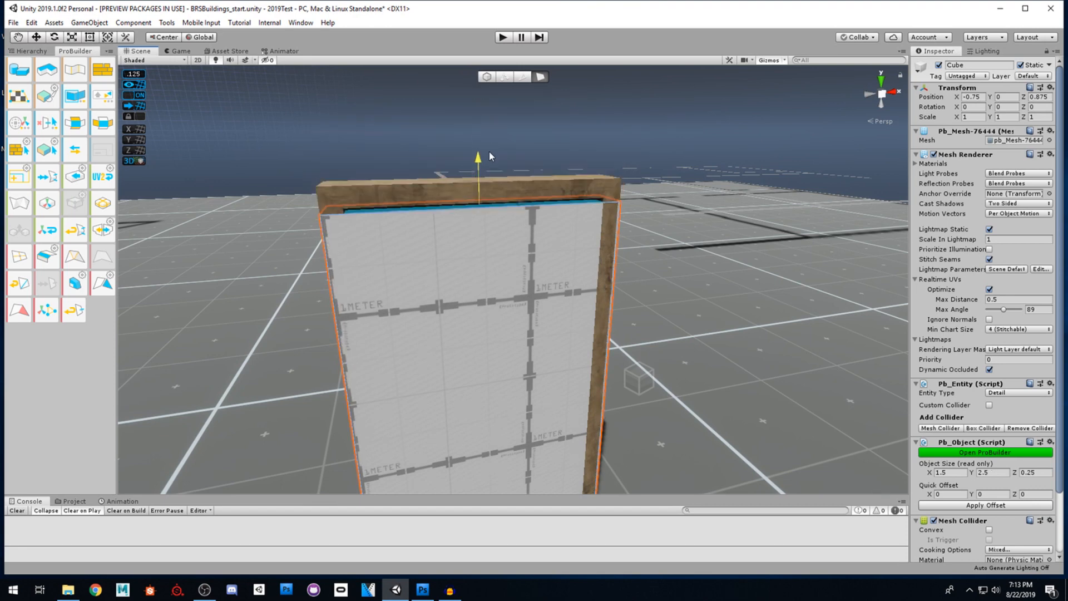
left_click_drag(490, 146, 485, 118)
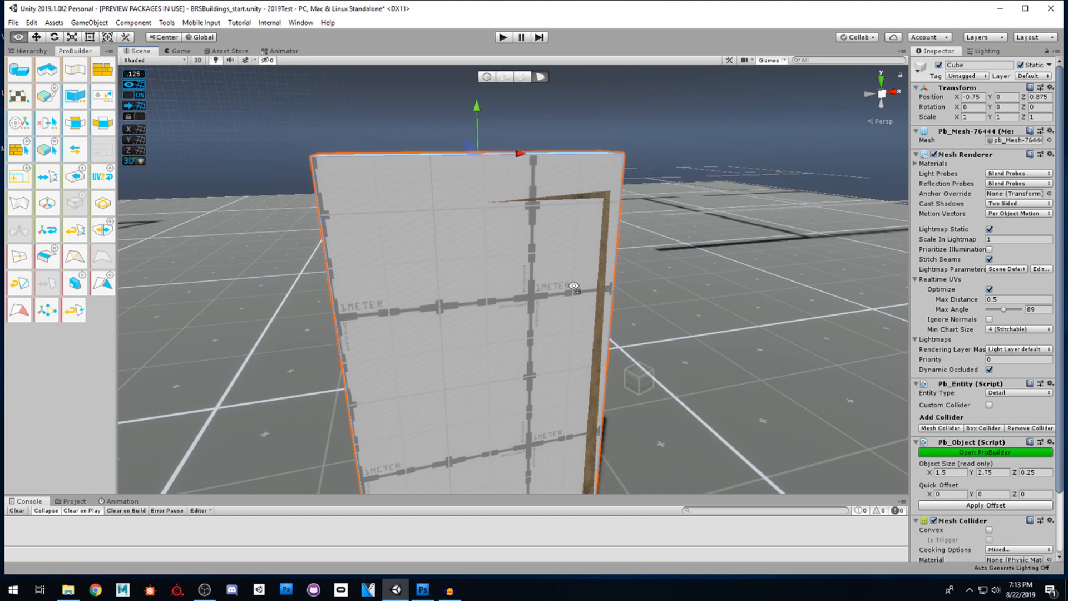
scroll(493, 252, "down", 5)
scroll(493, 252, "up", 5)
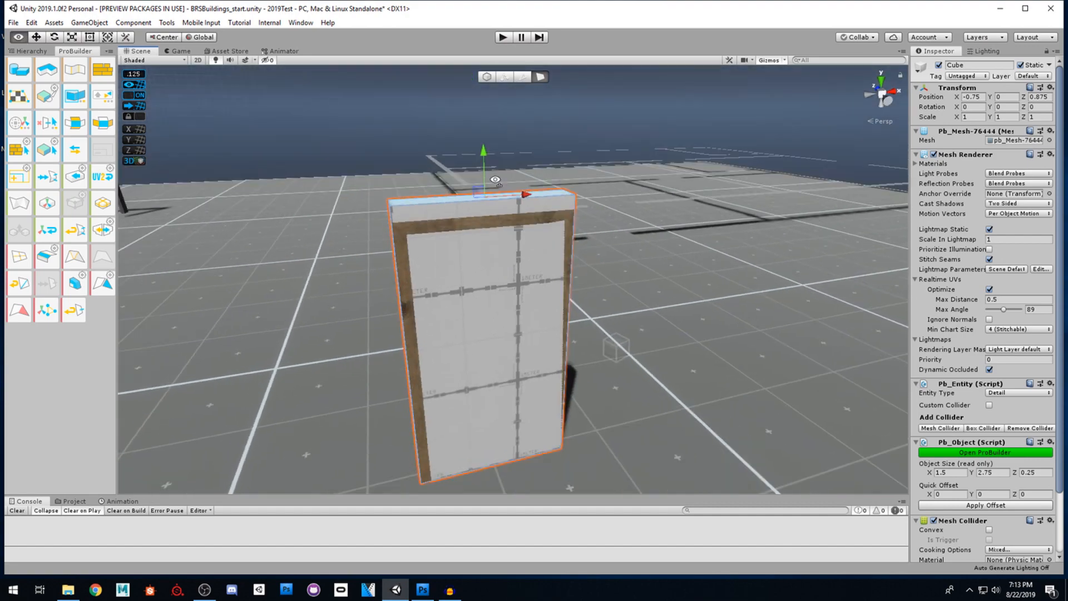
left_click_drag(498, 202, 498, 170)
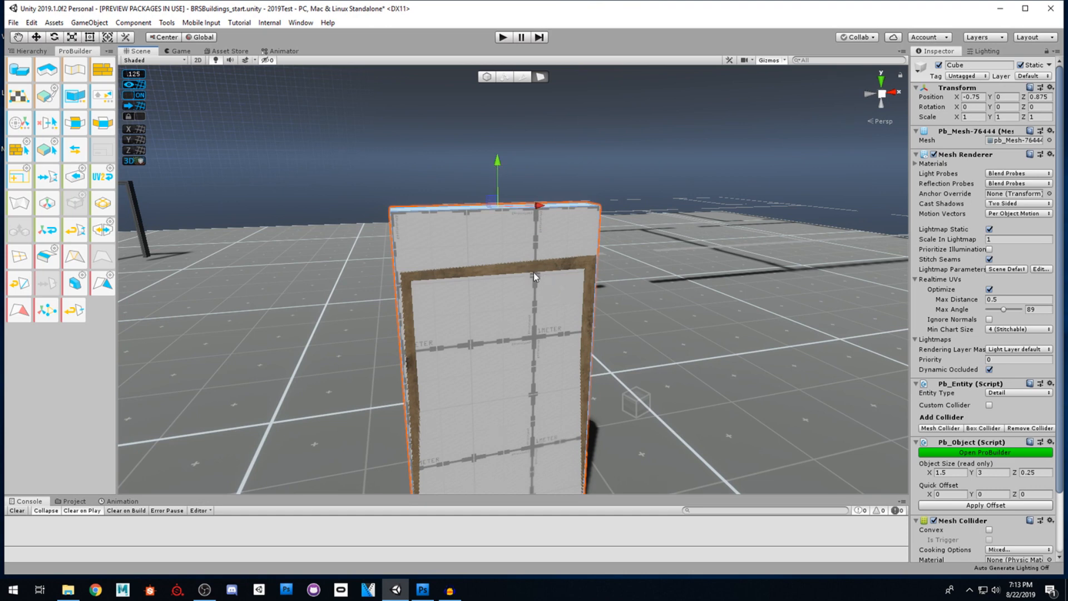
left_click_drag(500, 169, 537, 301)
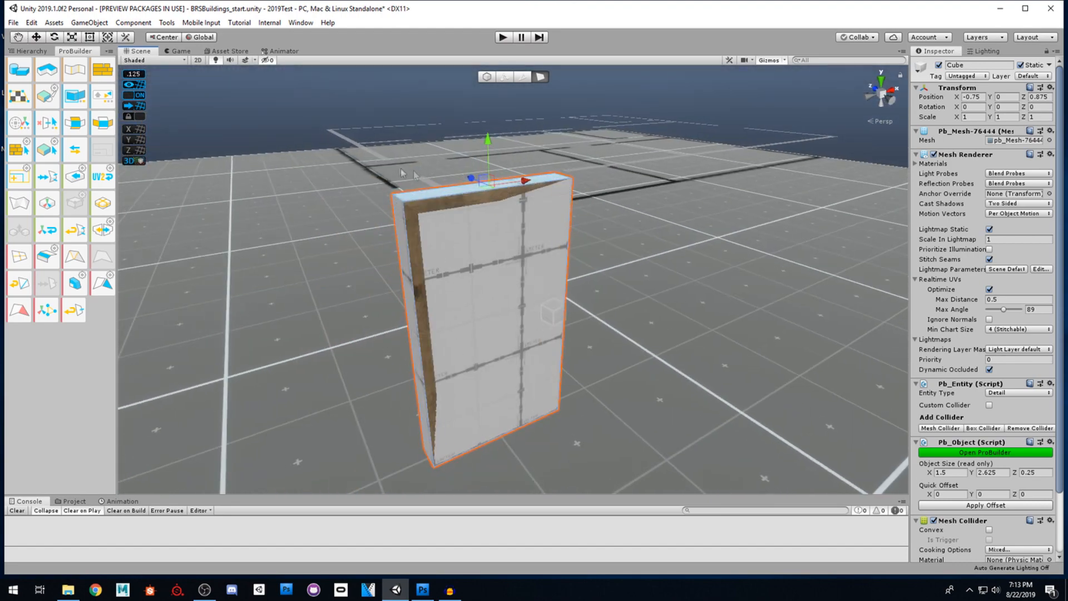
- Extrude the block's negative-X side face outward by 0.125 to make the block 1.625 wide
left_click_drag(583, 271, 325, 230, "alt")
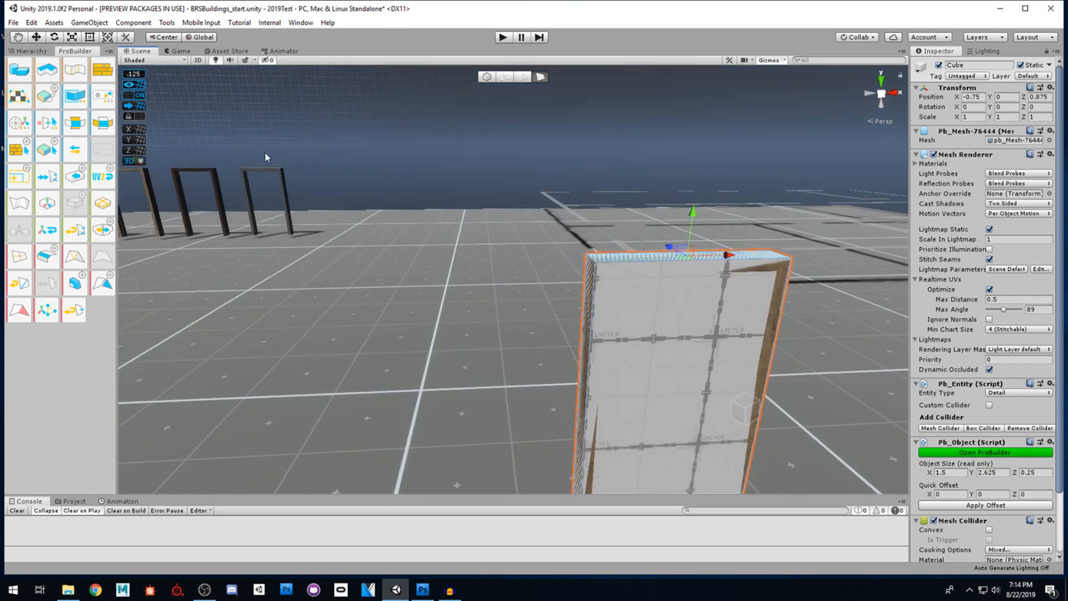
left_click_drag(388, 306, 379, 256, "alt")
left_click_drag(498, 270, 453, 312, "alt")
left_click(441, 313)
left_click_drag(516, 330, 548, 338, "alt")
left_click_drag(555, 207, 543, 225, "alt")
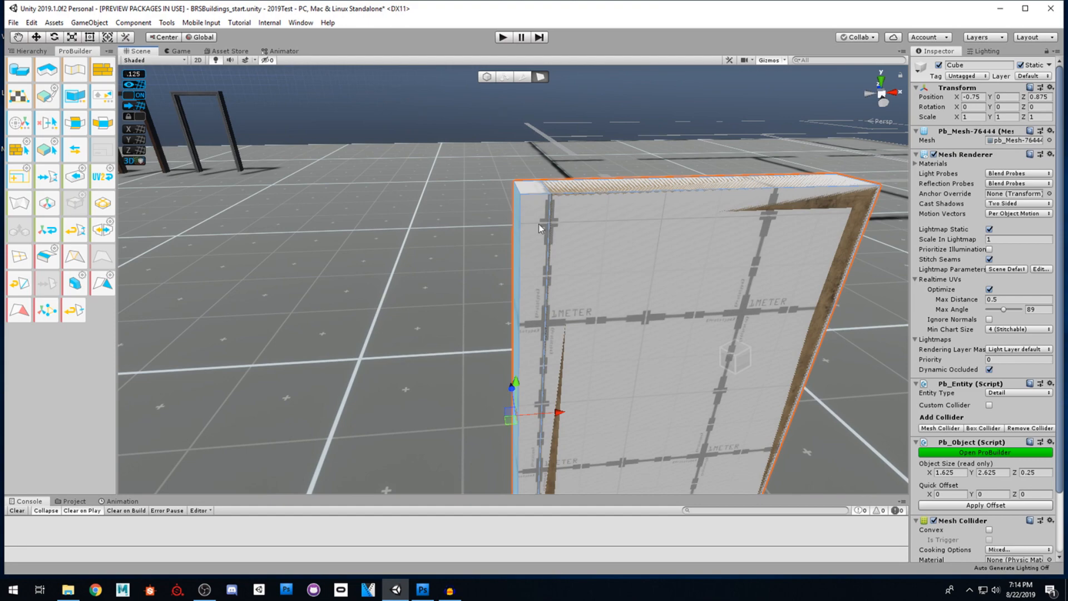
- Move the wooden door frame along Z to 1.125 so that it stands clear behind the block
left_click_drag(564, 252, 491, 271, "alt")
left_click(497, 292)
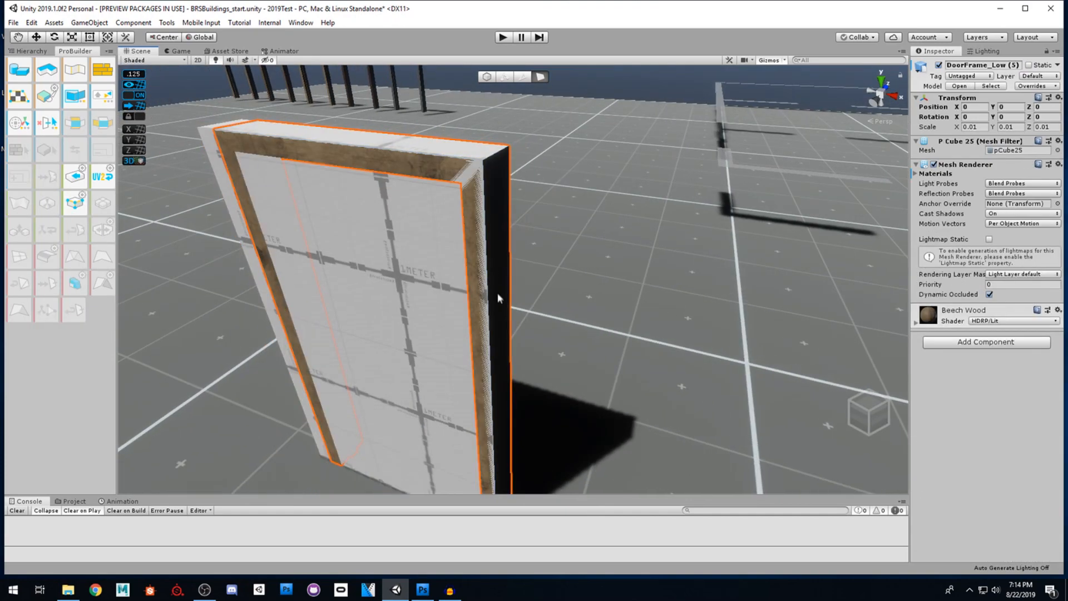
left_click_drag(501, 306, 457, 322, "alt")
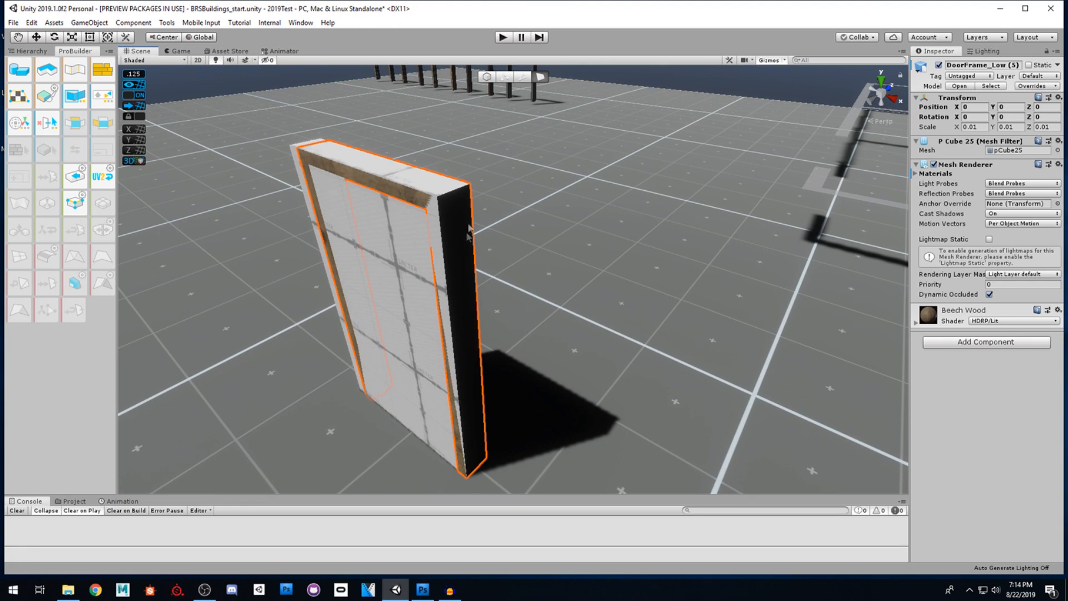
left_click(487, 81)
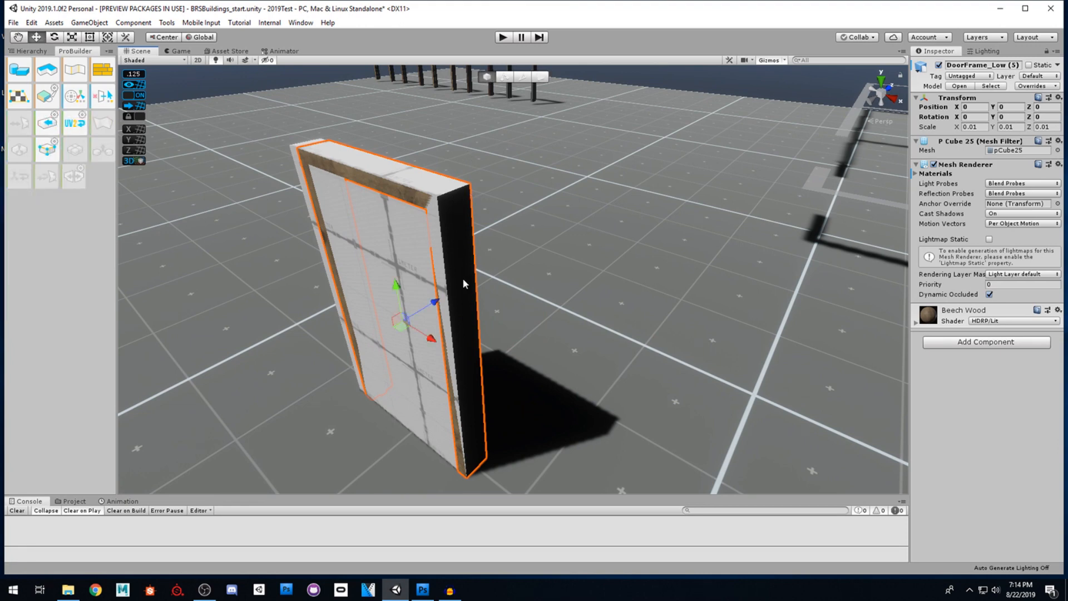
left_click(540, 77)
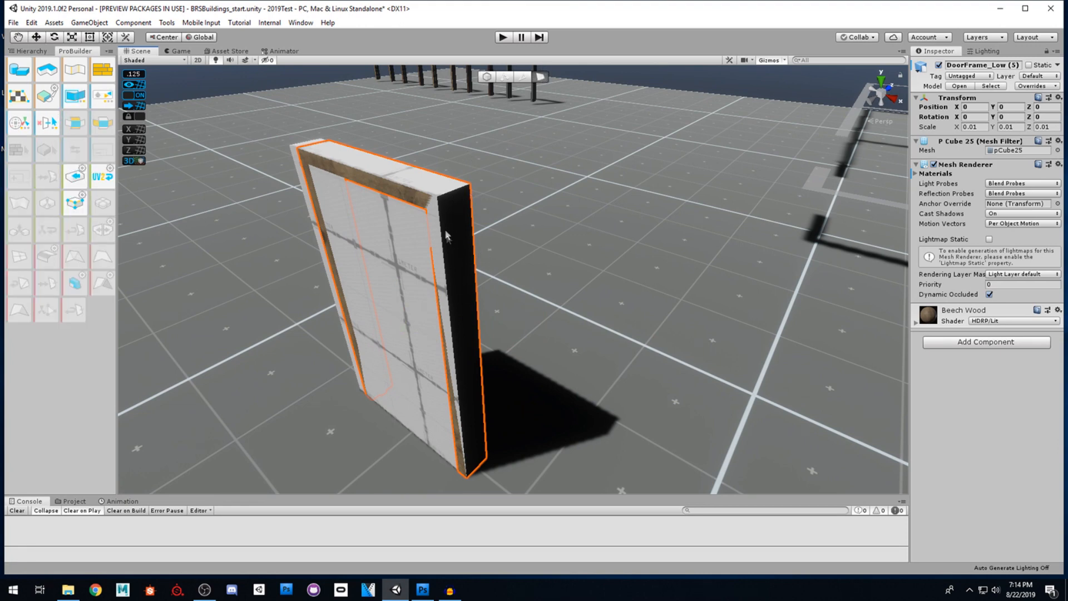
left_click(32, 51)
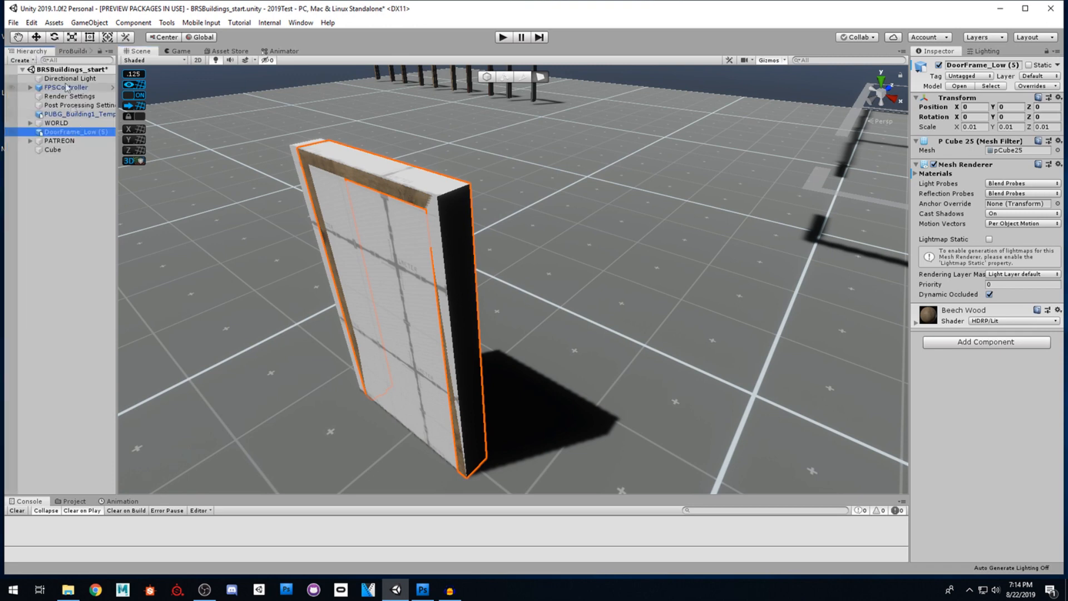
left_click(56, 150)
left_click(351, 178)
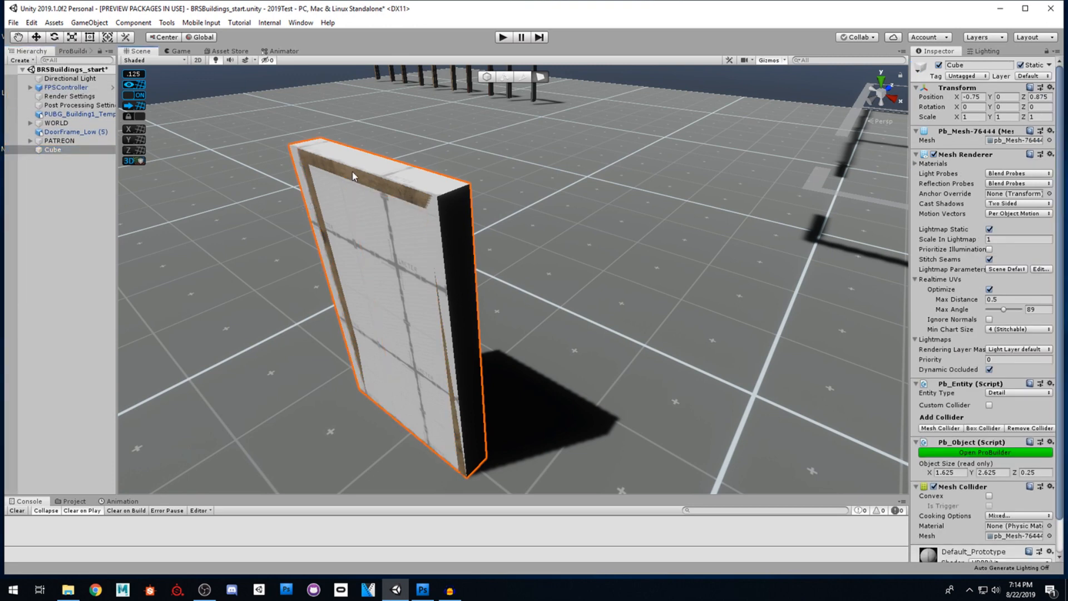
key("w")
left_click_drag(426, 305, 529, 284)
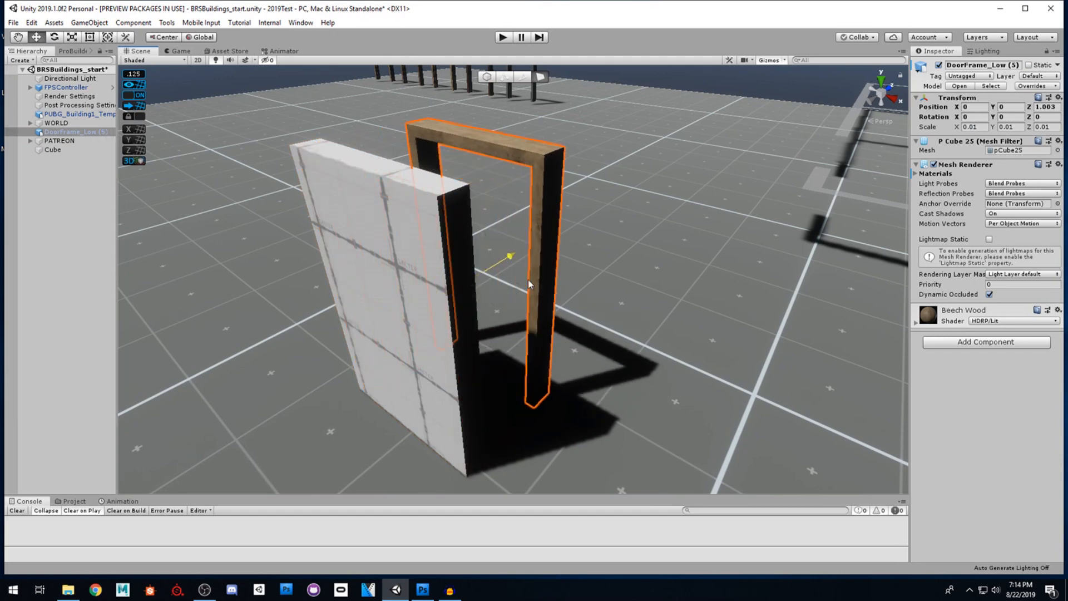
- Extrude the block's positive-X side face outward by 0.125 to make the block 1.75 wide
left_click(348, 192)
left_click(529, 81)
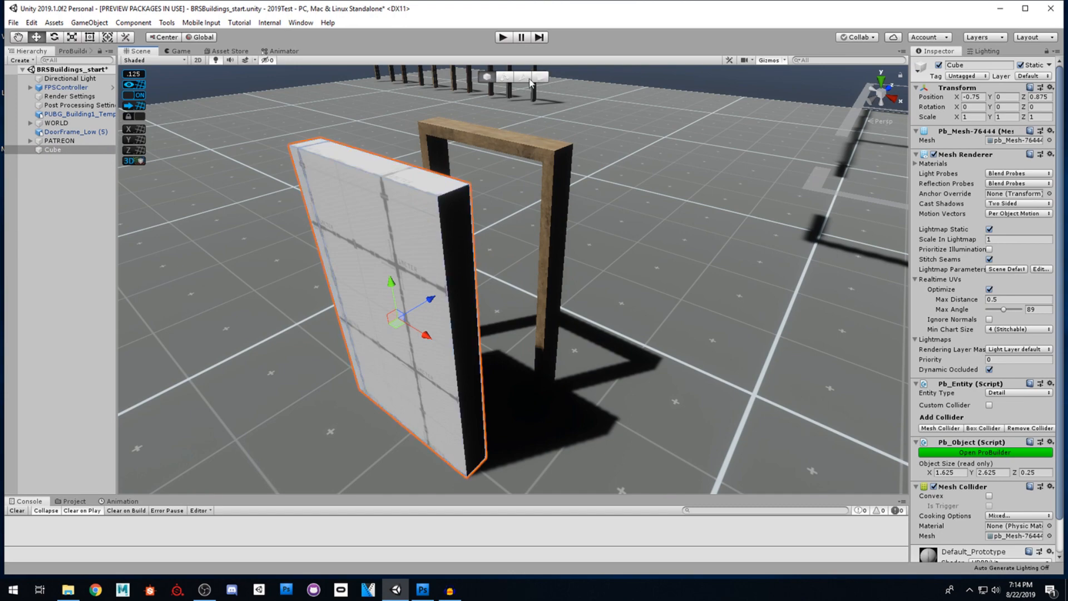
left_click(539, 82)
left_click_drag(497, 236, 541, 337, "alt")
left_click(411, 289)
right_click_drag(589, 330, 628, 266)
key("s")
key("w")
- Select all of the block's top faces, including the corner strips, and extrude them upward to a height of 2.75
left_click(527, 295)
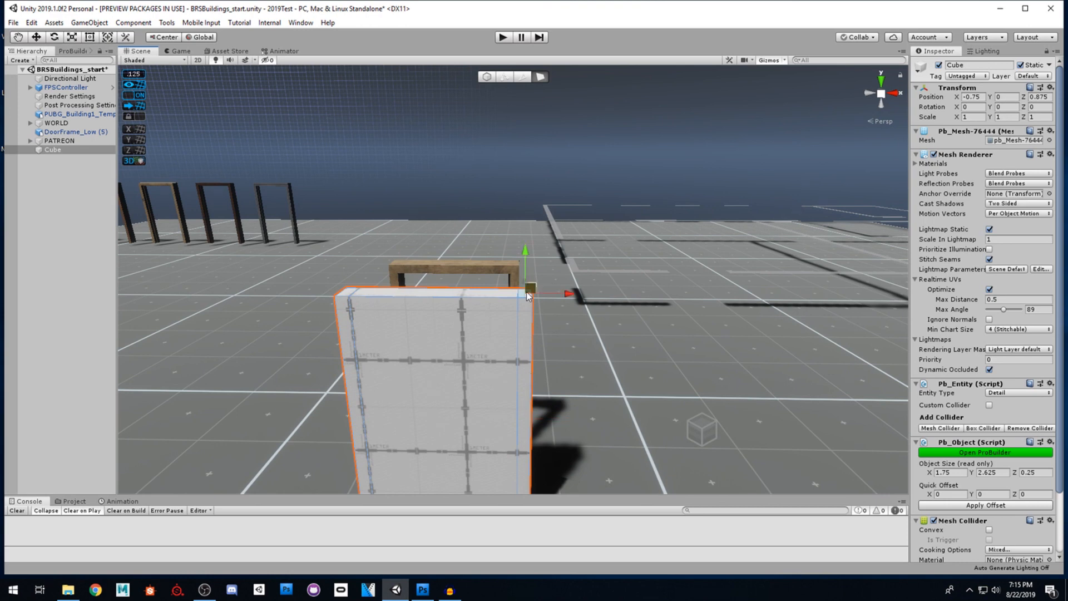
left_click(471, 295)
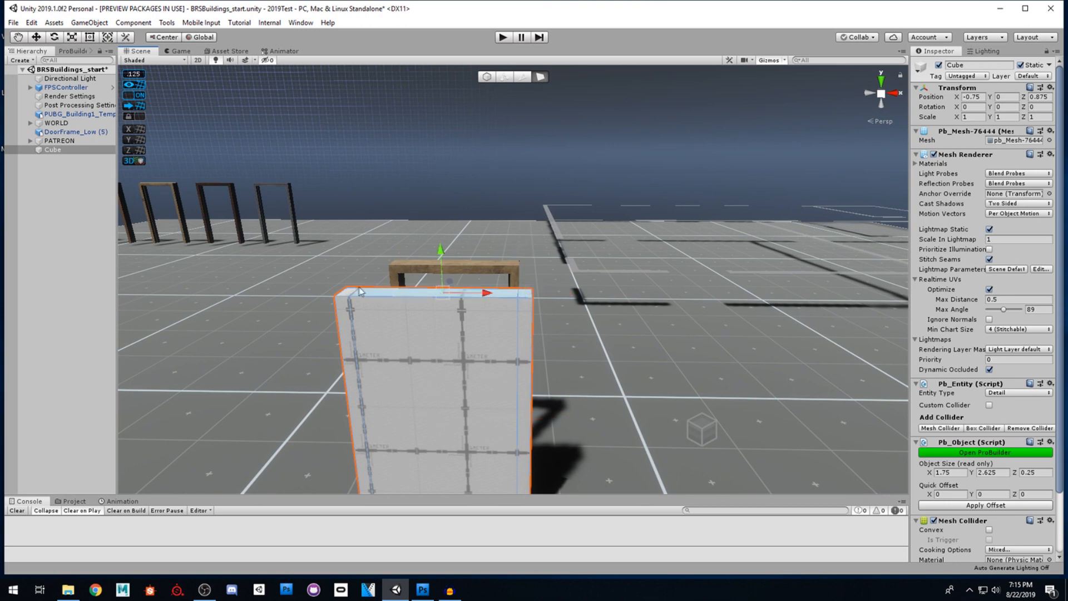
left_click(346, 291, "shift")
left_click_drag(436, 255, 437, 242, "shift")
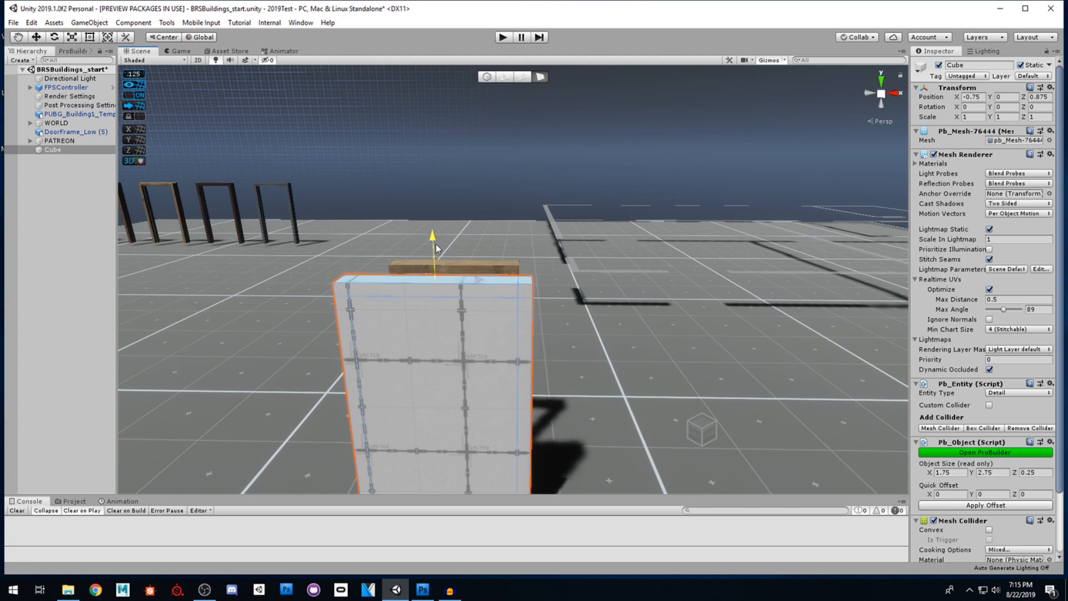
right_click_drag(461, 346, 478, 371)
left_click_drag(477, 370, 523, 432, "alt")
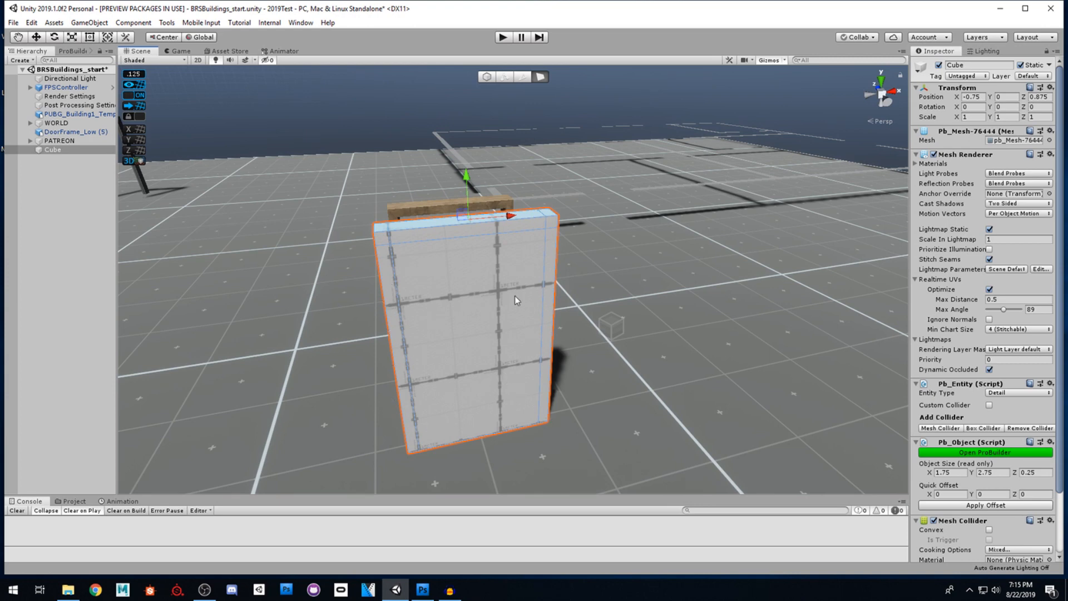
left_click(479, 318)
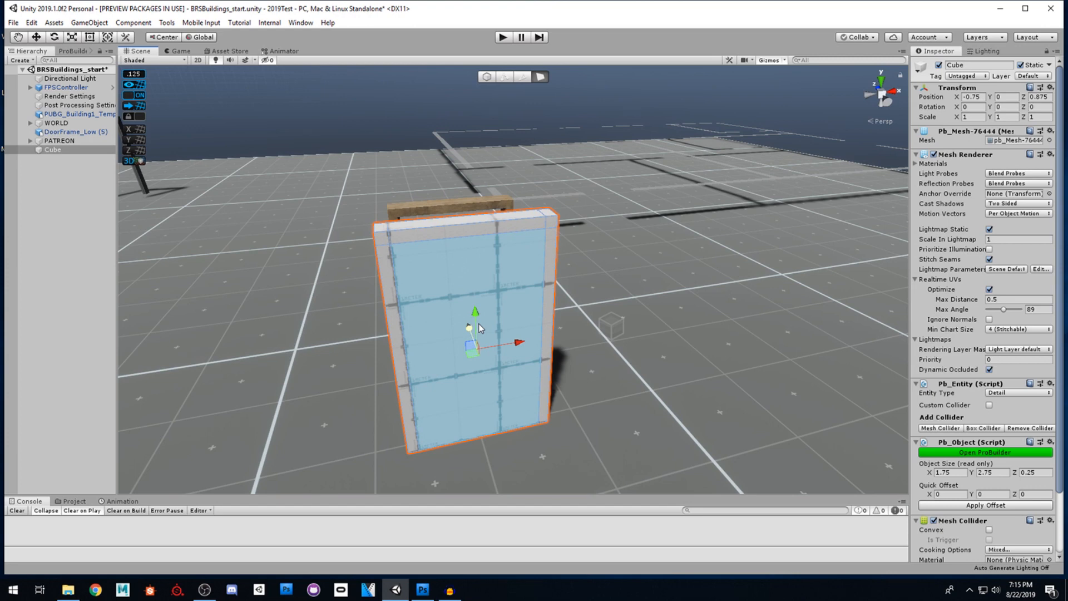
key("Delete")
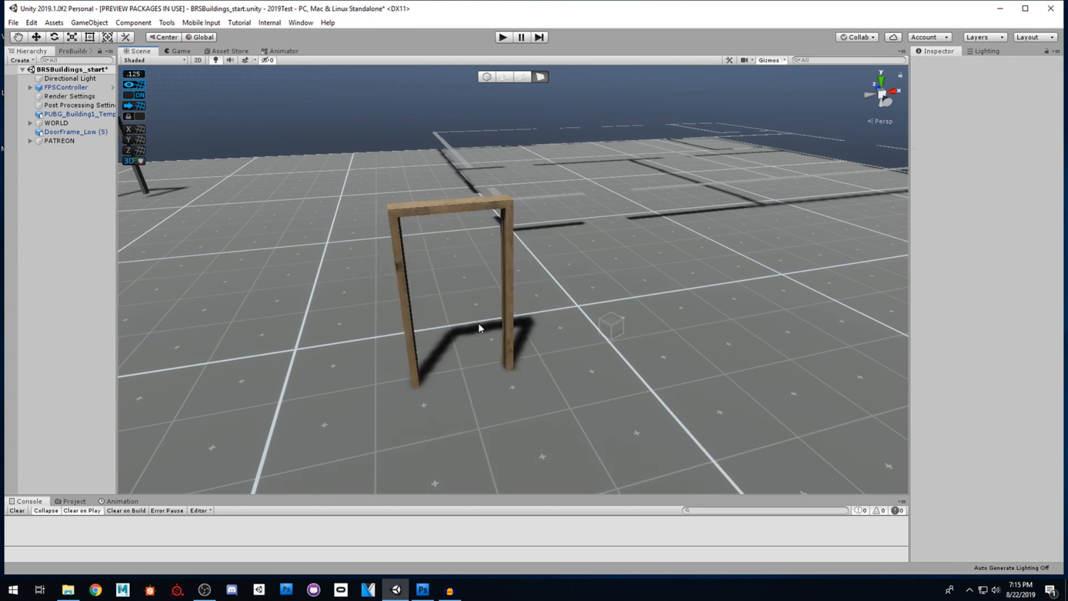
key("ctrl+z")
left_click(482, 298)
left_click(482, 294)
- Reselect the block and delete only its large front face inside the extruded borders
left_click(487, 77)
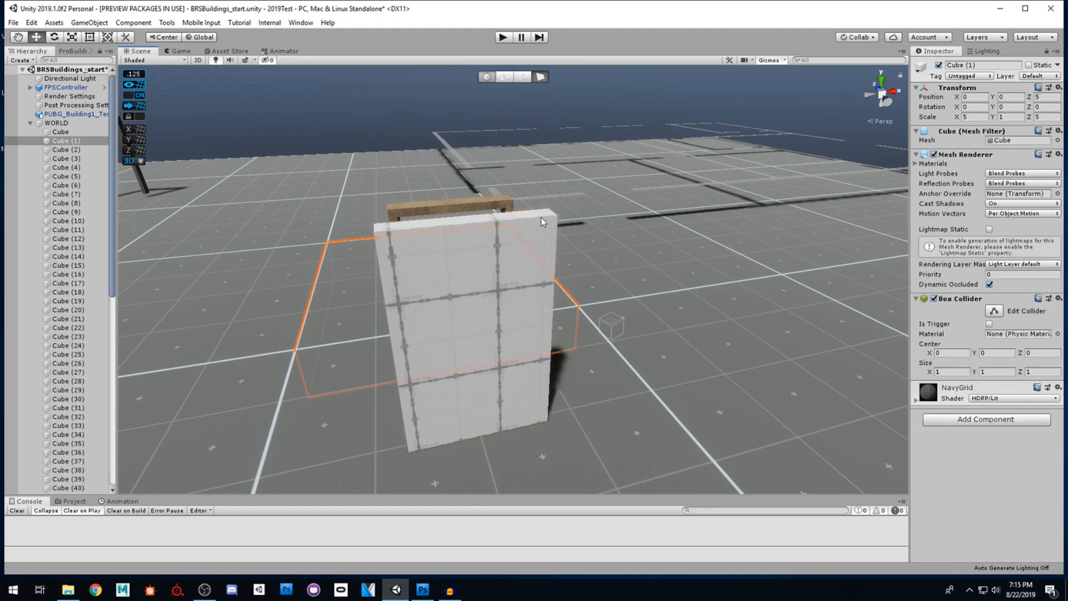
left_click(546, 233)
left_click(540, 77)
left_click(499, 280)
key("BackSpace")
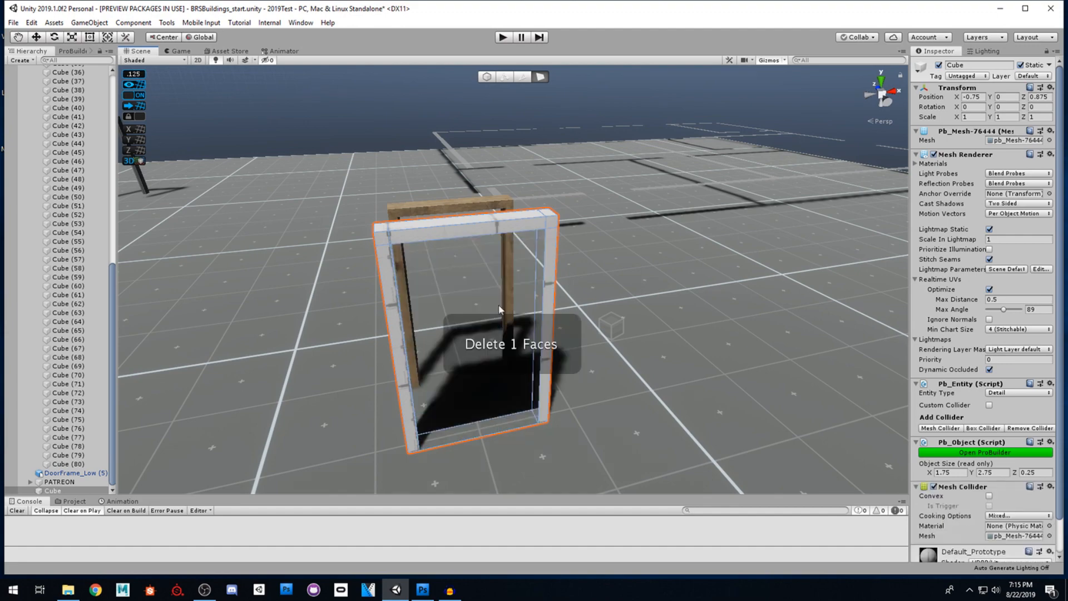
- Delete the block's central bottom face between the two posts
right_click_drag(487, 298, 470, 240)
key("d")
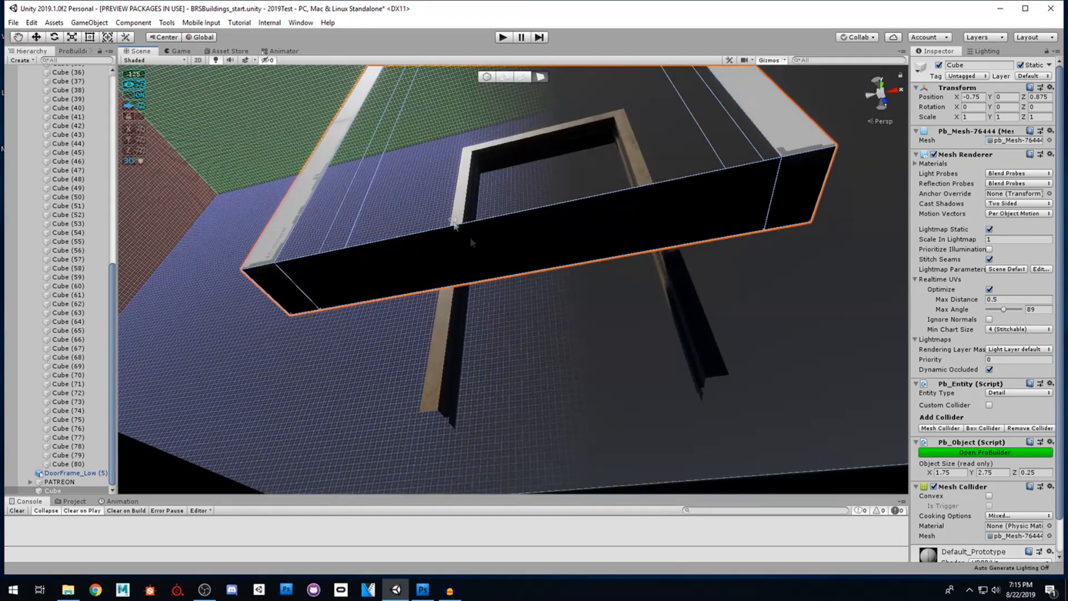
left_click(499, 247)
left_click(506, 249)
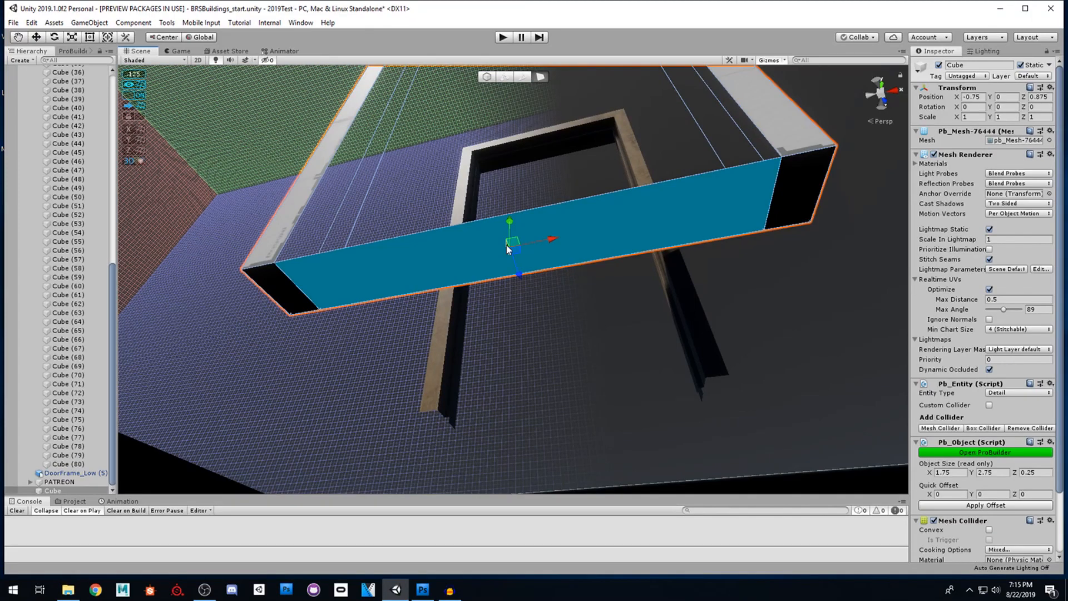
key("Delete")
- Delete the block's large back face so the doorway is open from front to back
right_click_drag(493, 272, 703, 298)
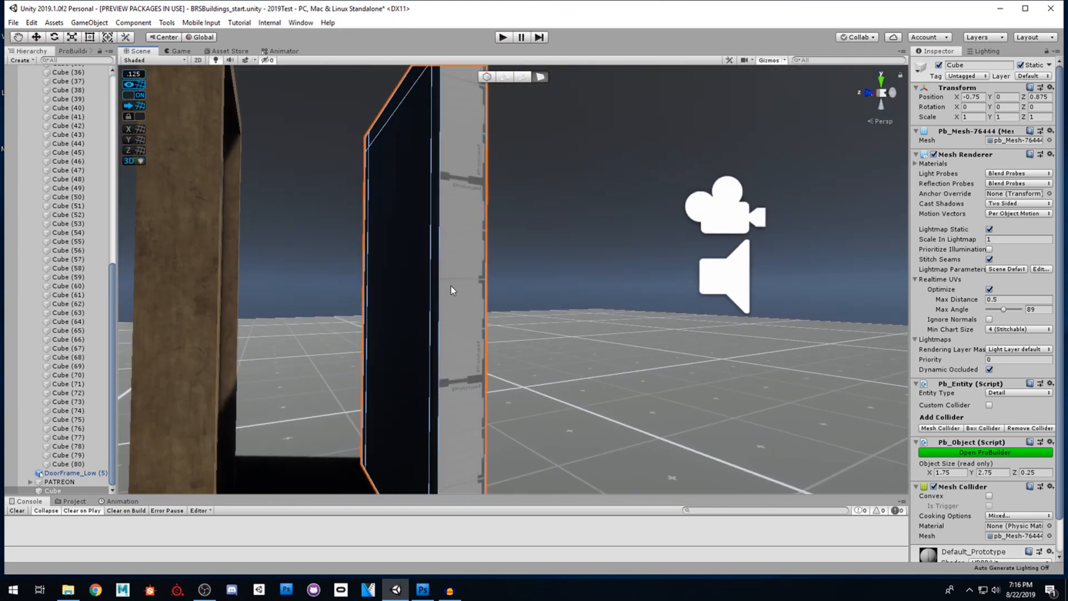
left_click(399, 287)
key("BackSpace")
right_click_drag(565, 323, 300, 272)
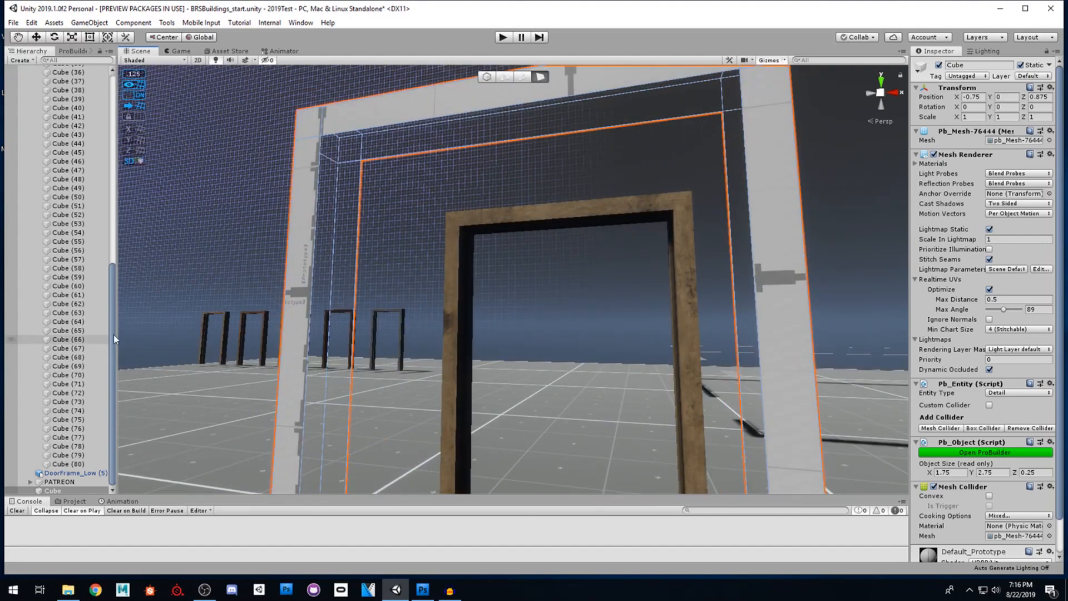
- Bridge the front and back vertical inner edges of the negative-X post to close that side of the opening
left_click(73, 52)
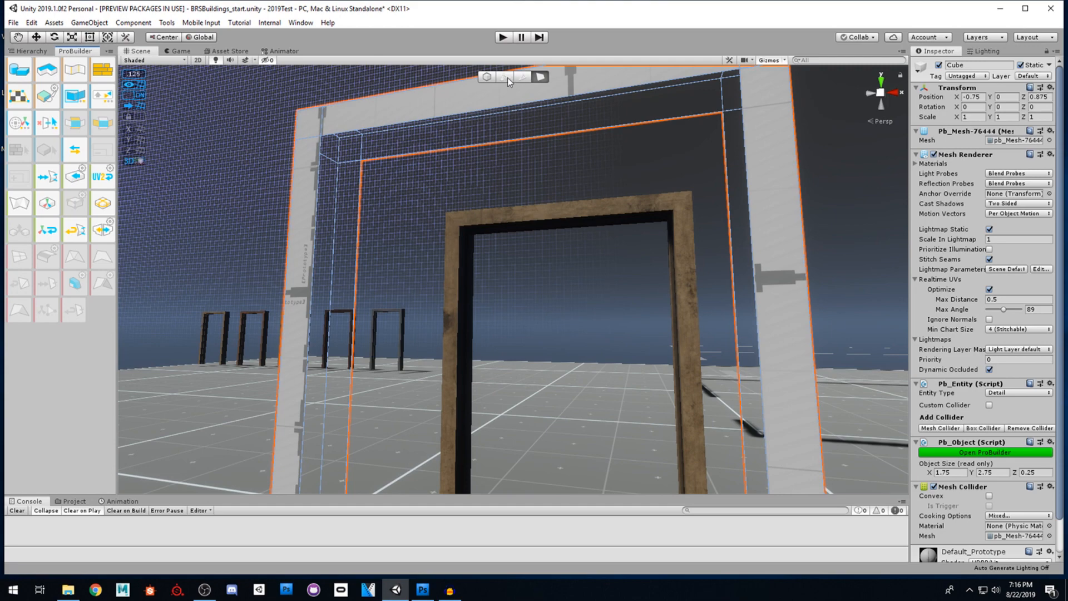
left_click(521, 77)
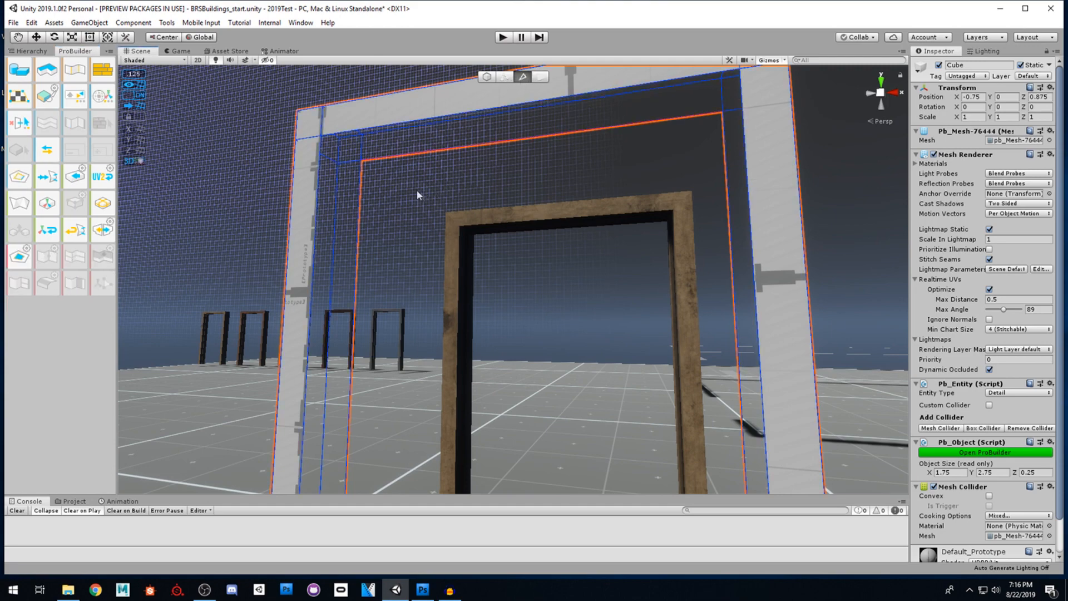
left_click(310, 243)
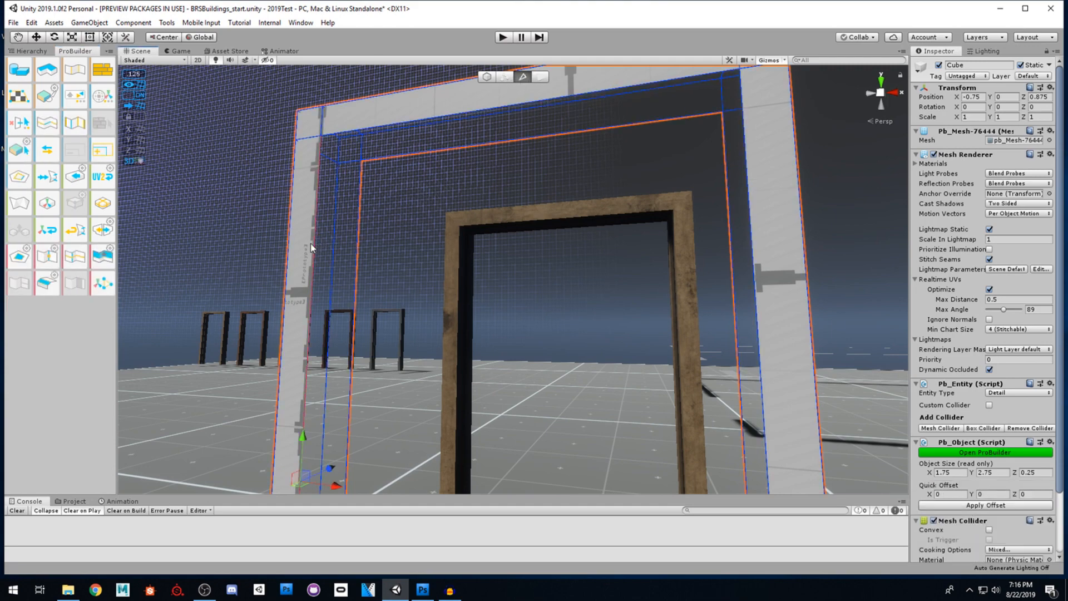
left_click(356, 283, "shift")
right_click_drag(435, 288, 433, 302)
key("s")
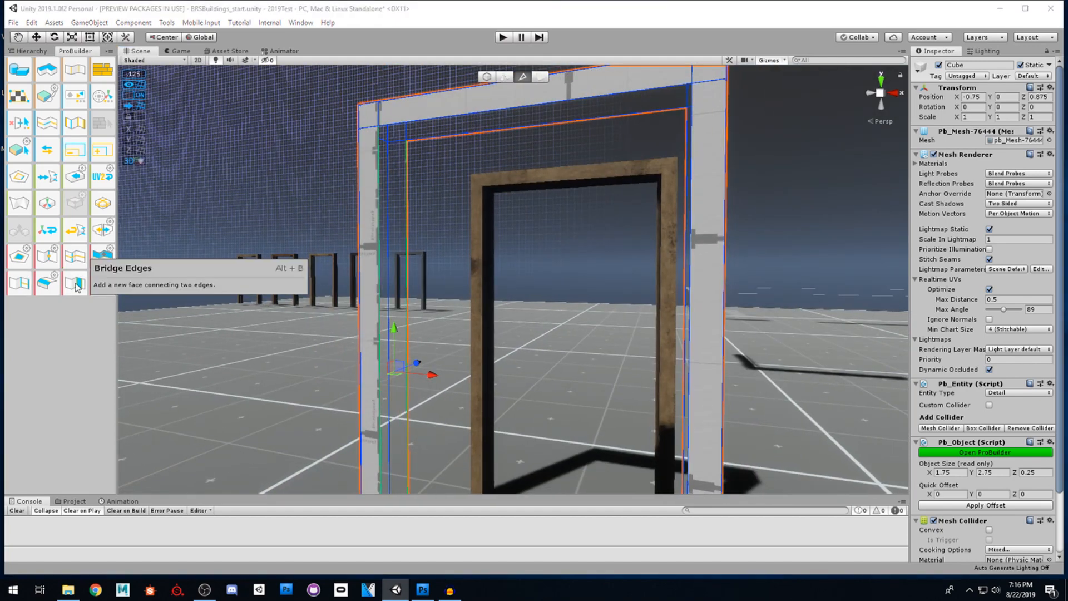
right_click_drag(517, 259, 514, 267)
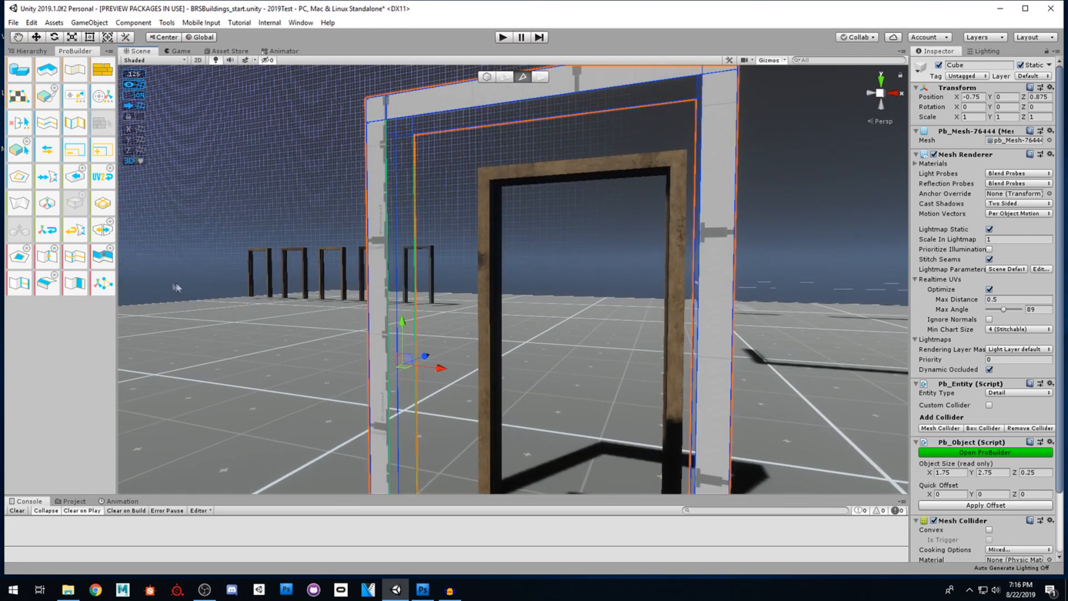
left_click(75, 286)
- Bridge the inner edges of the opposite post and of the lintel to close the rest of the opening
right_click_drag(367, 251, 576, 238)
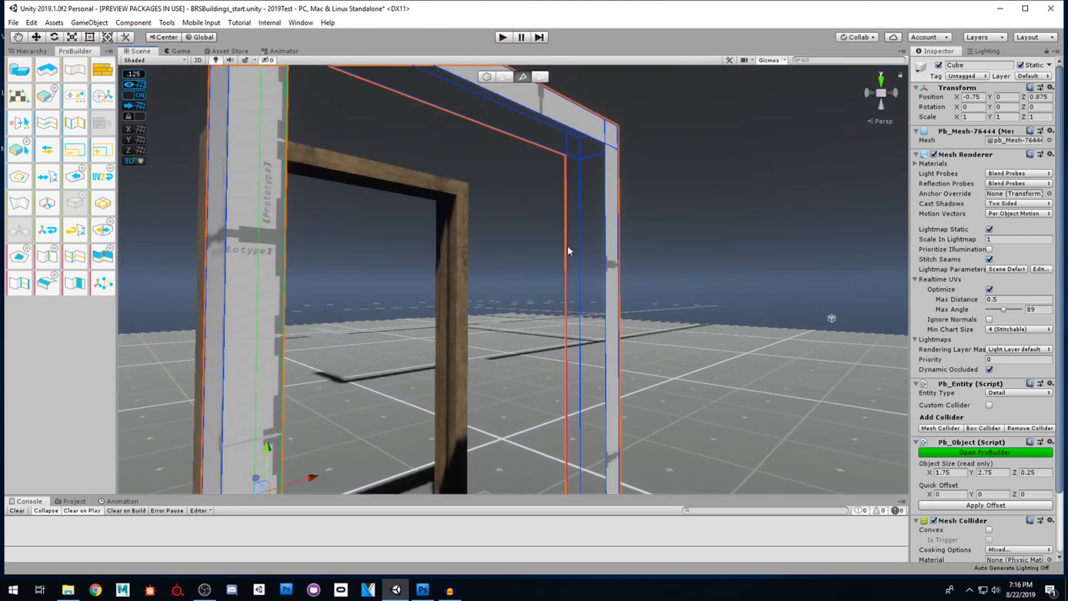
left_click(607, 238, "shift")
left_click(79, 285)
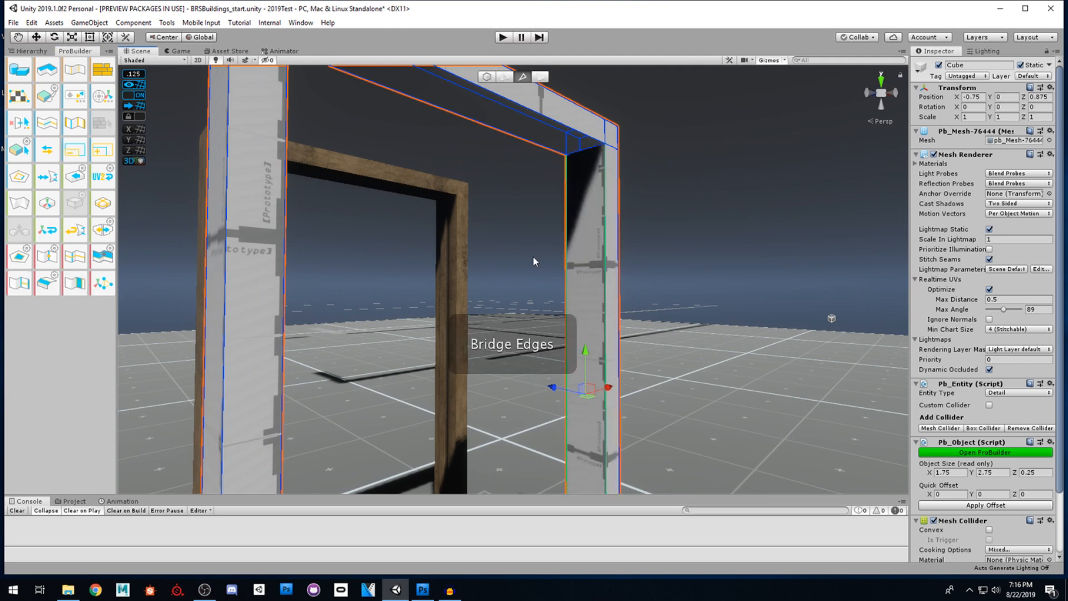
left_click(487, 129)
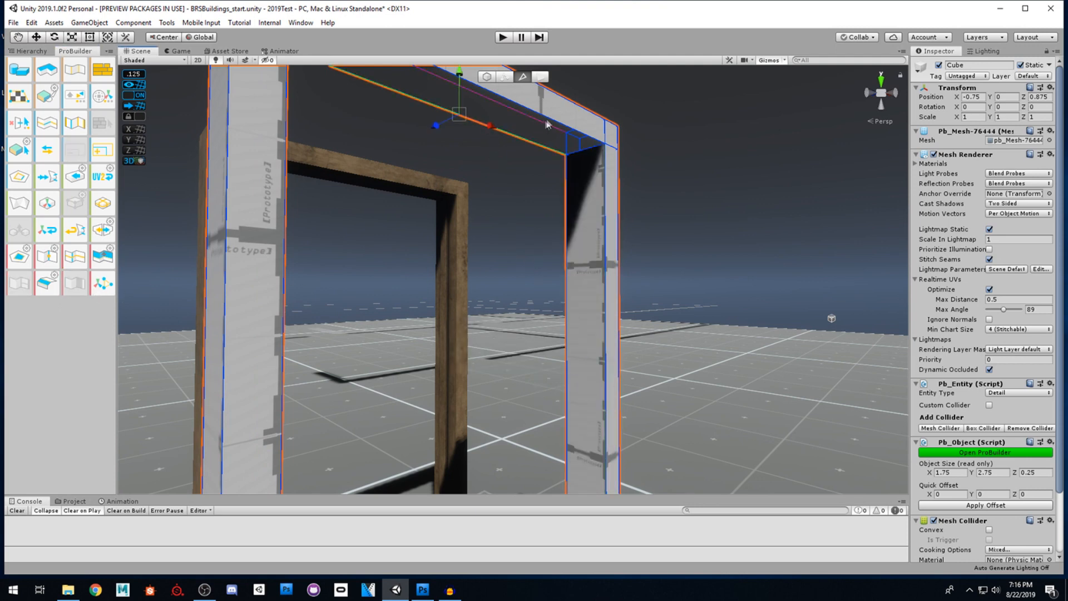
left_click(549, 121, "shift")
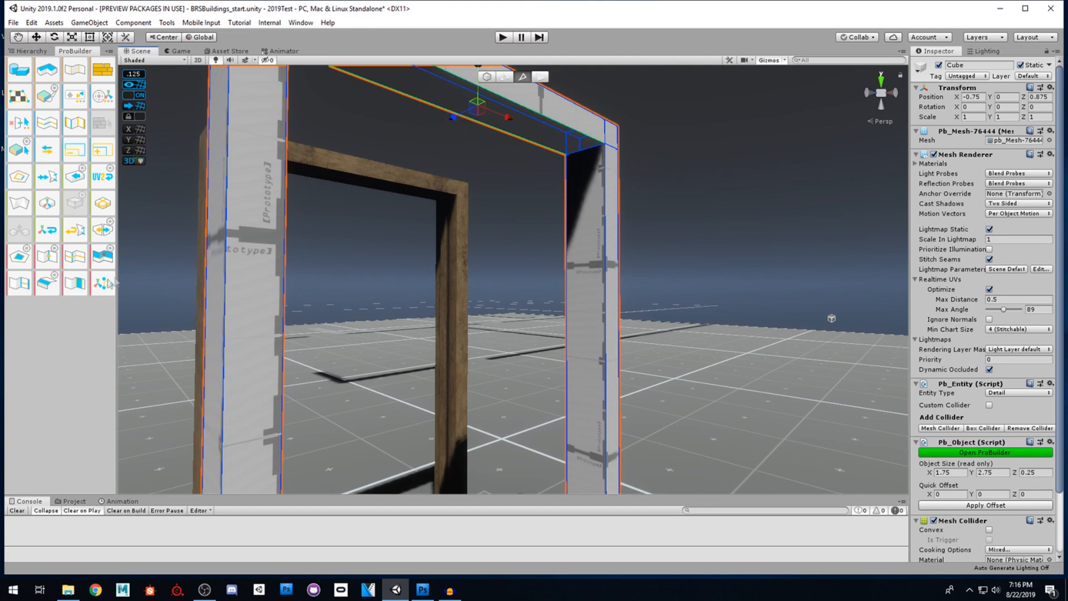
left_click(78, 288)
- Return to object selection and set the wooden door frame's Z position to 0, placing it inside the doorway
left_click_drag(390, 289, 474, 221, "alt")
left_click(487, 77)
left_click_drag(448, 262, 497, 239, "alt")
left_click(464, 231)
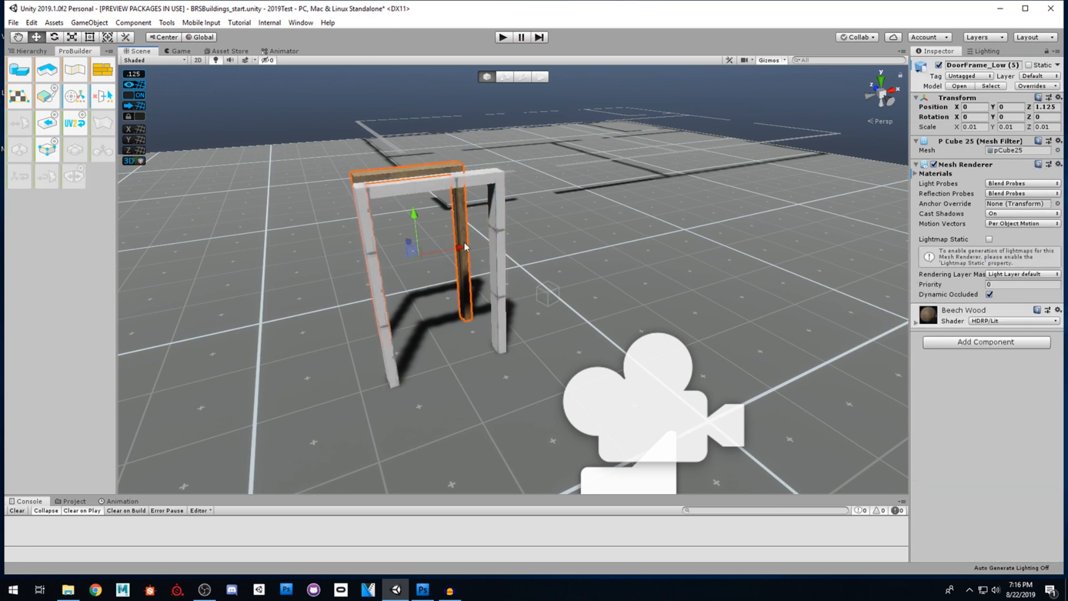
left_click(1044, 106)
type("0")
left_click_drag(750, 203, 632, 206, "alt")
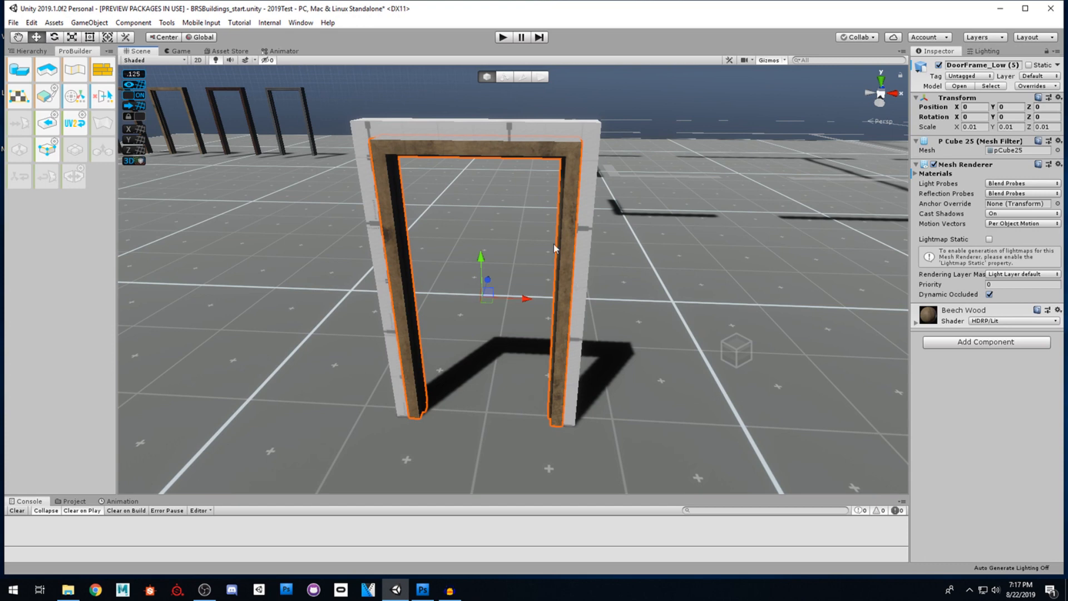
- Run the scene in Play mode and walk back and forth through the doorway to examine its posts and inner sides
left_click(502, 37)
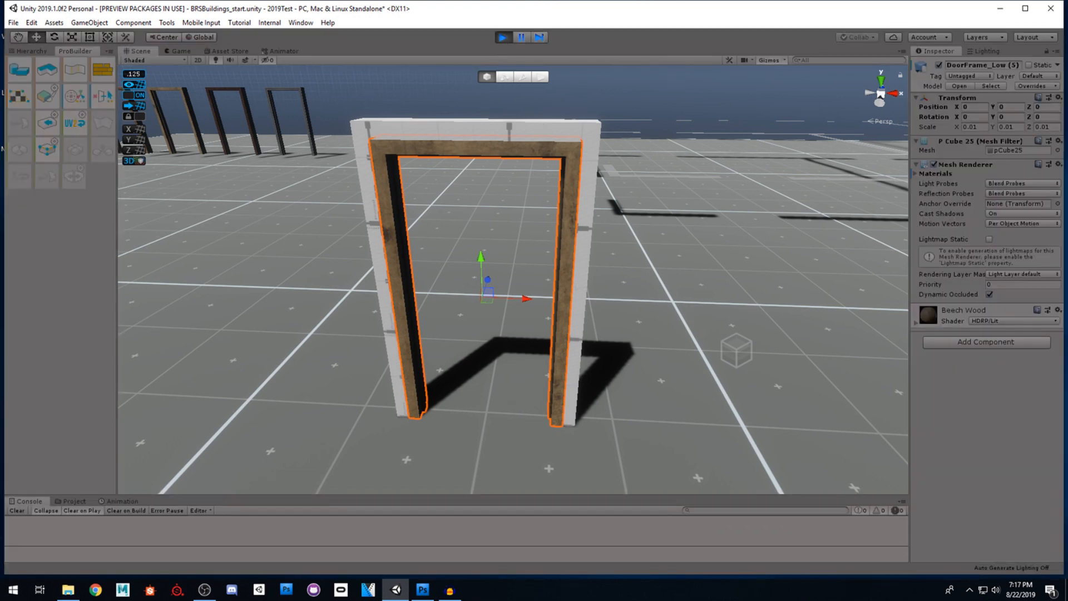
key("a")
key("w")
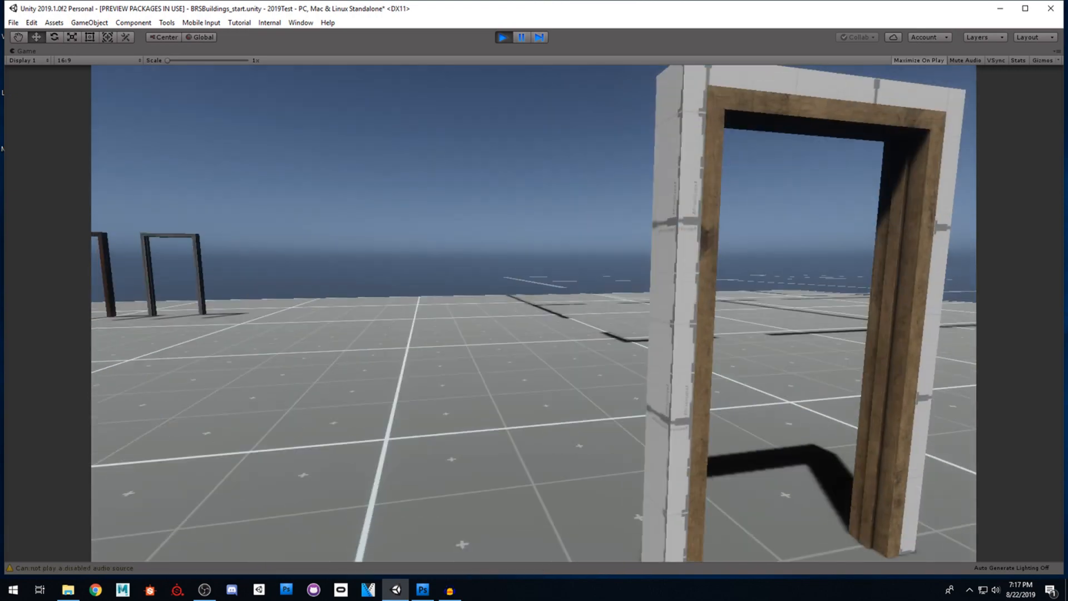
key("a")
key("w")
key("s")
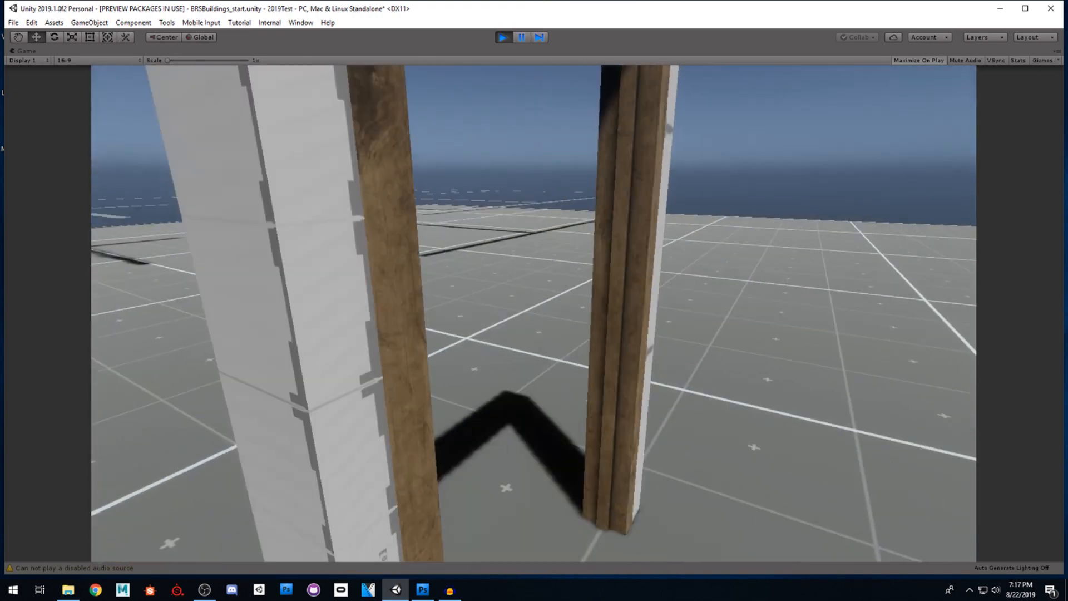
key("s")
key("a")
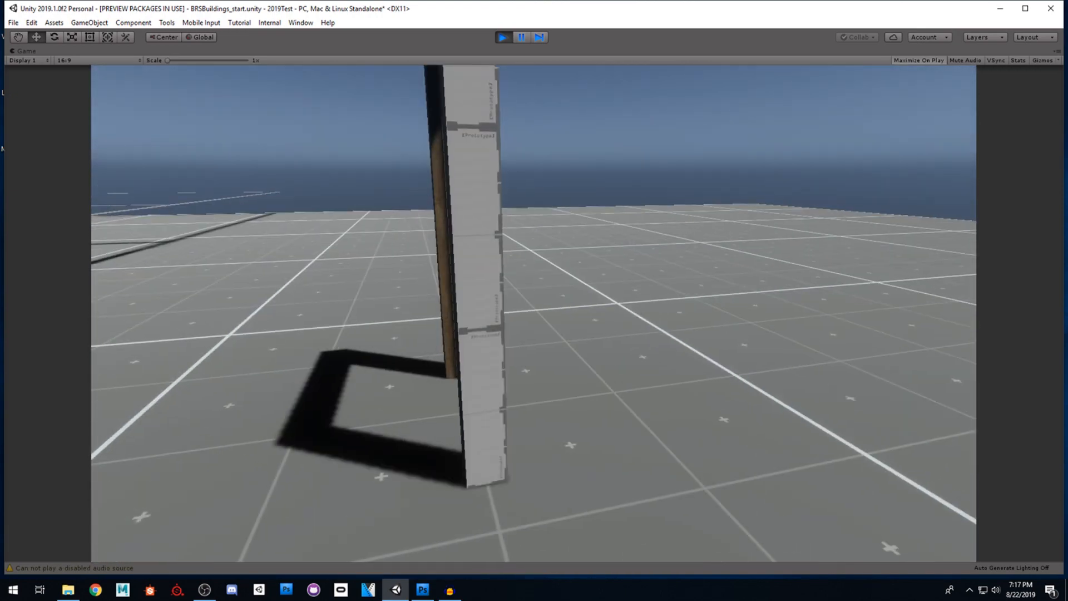
key("w")
key("d")
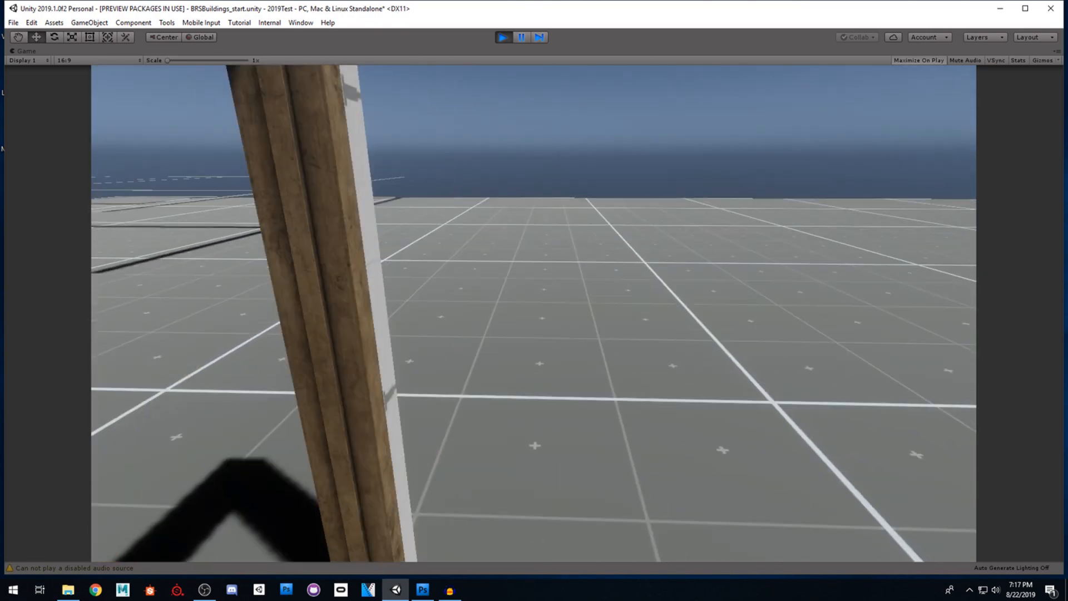
key("w")
key("s")
key("a")
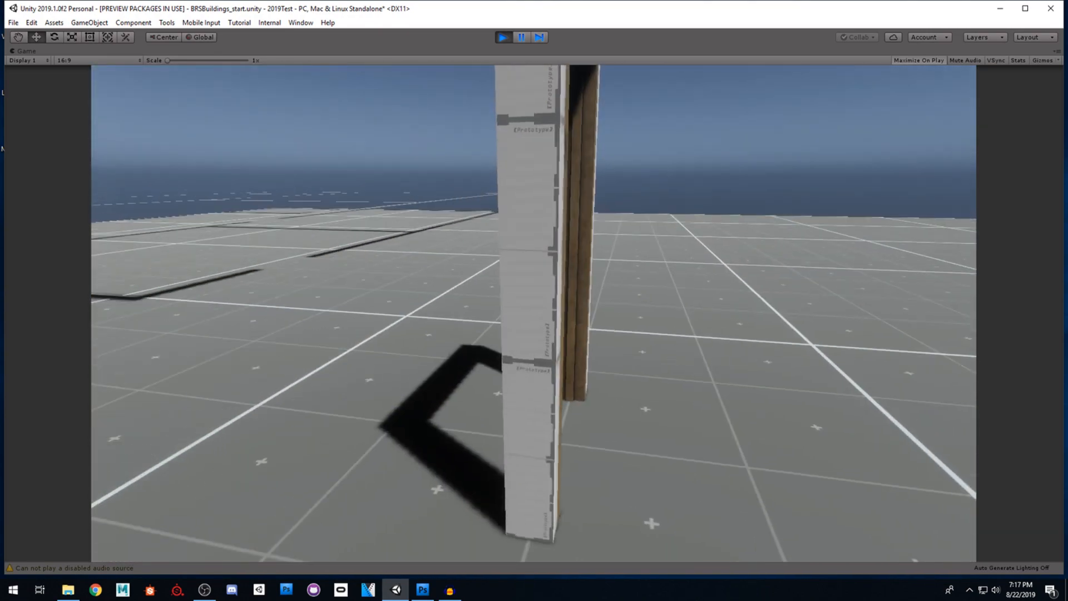
key("w")
key("a")
key("d")
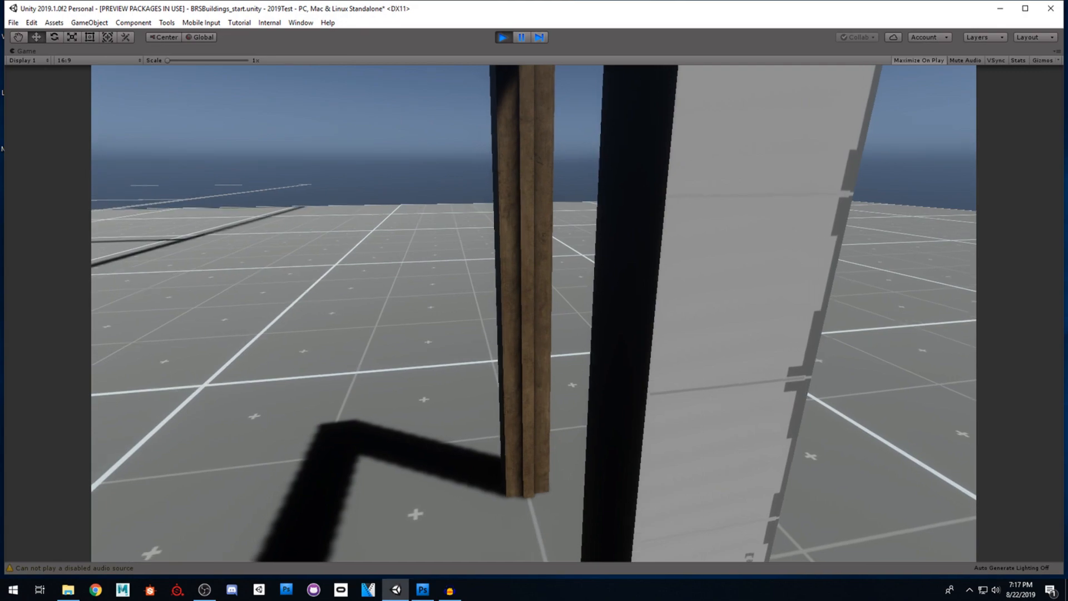
key("d")
key("s")
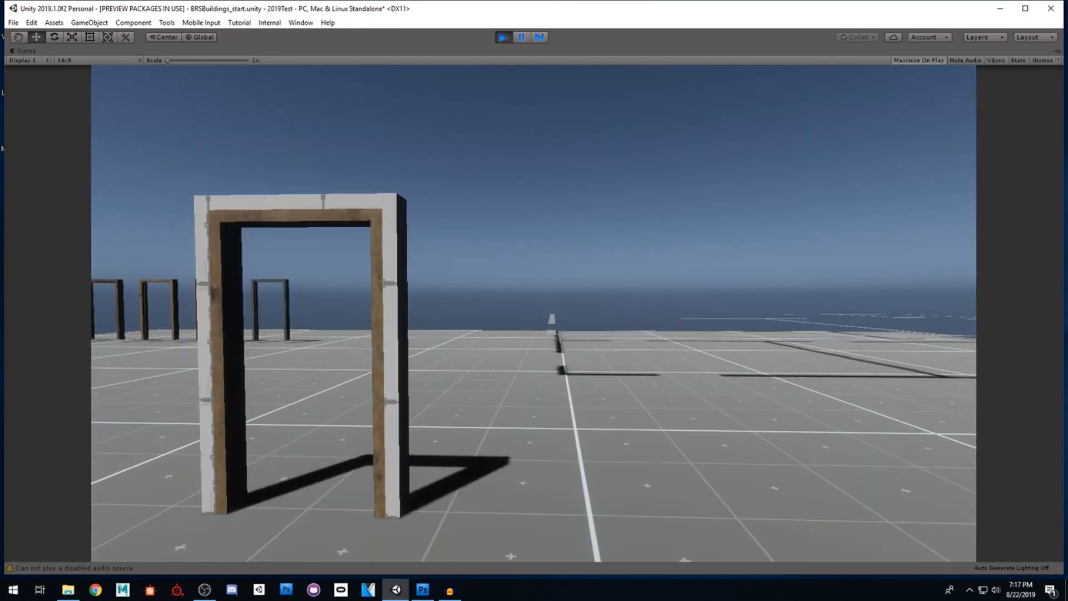
- Walk around the doorway to inspect it from a distance and from the side, and stop Play mode
key("w")
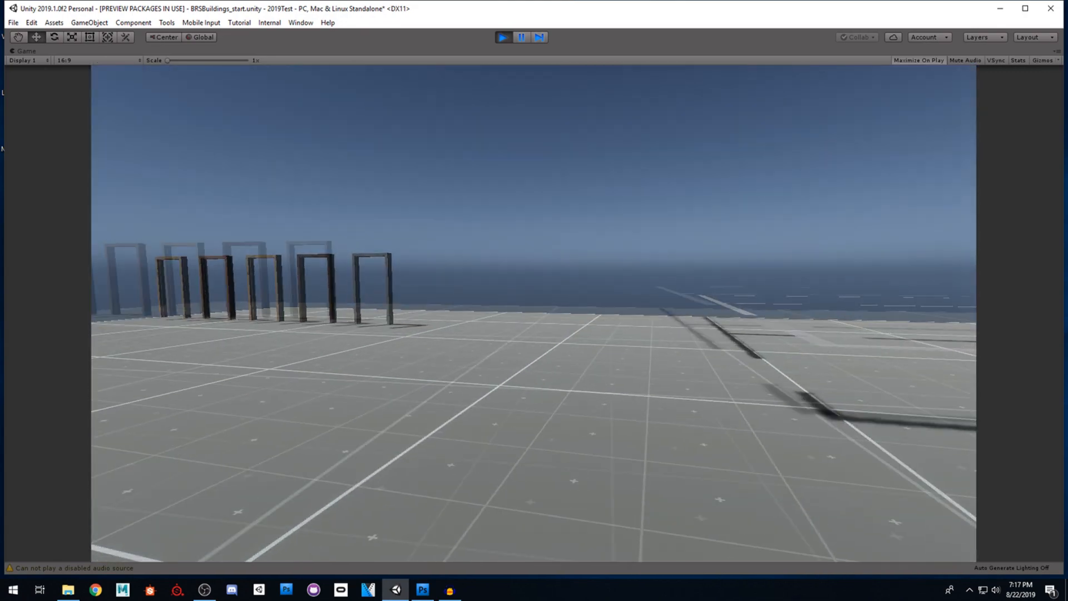
key("s")
key("w")
key("d")
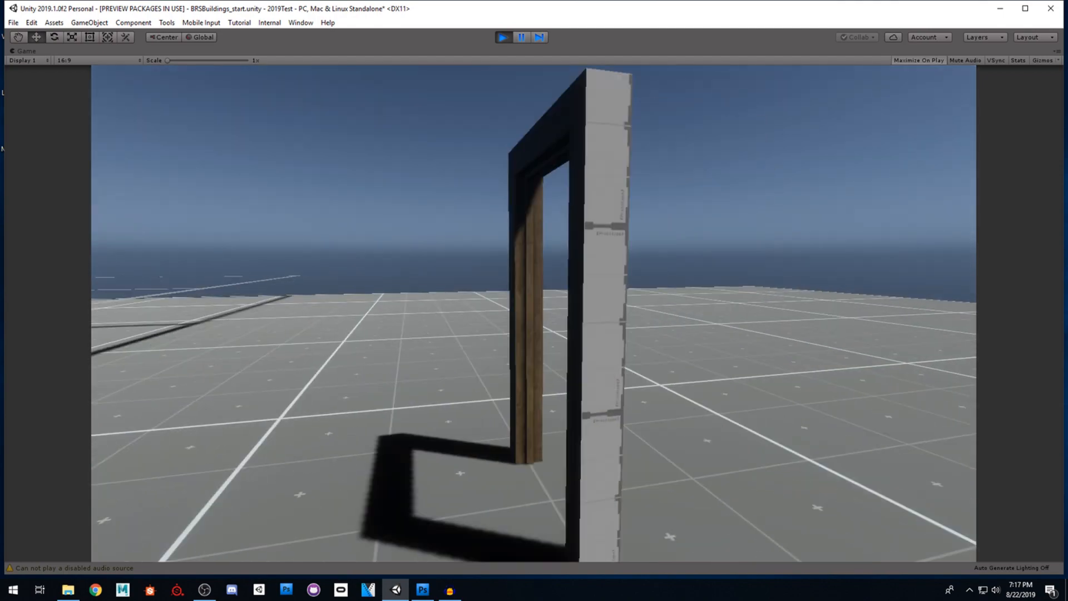
key("s")
key("w")
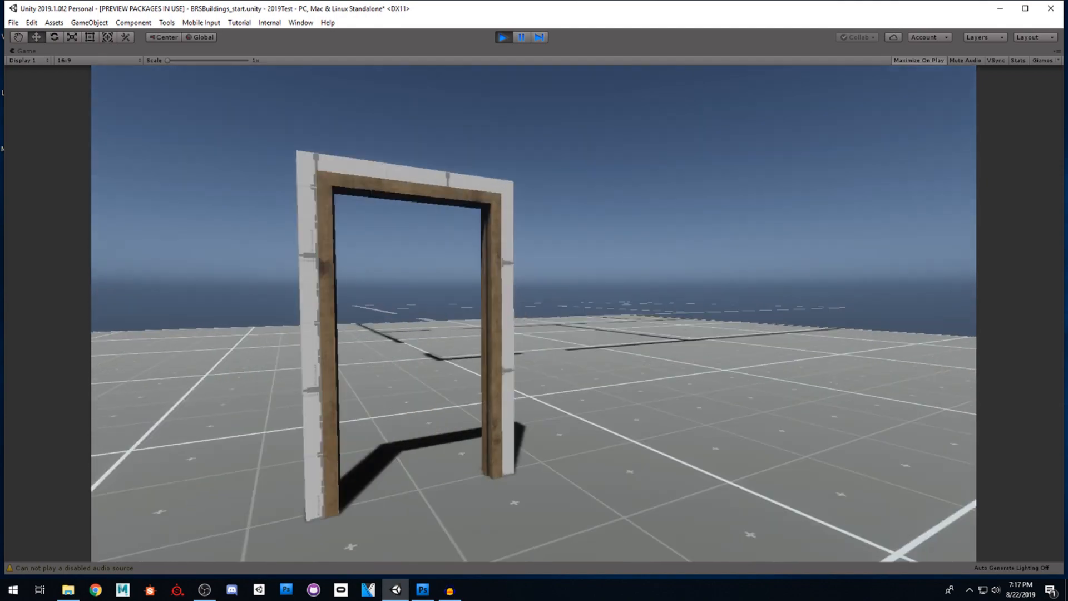
key("d")
key("Escape")
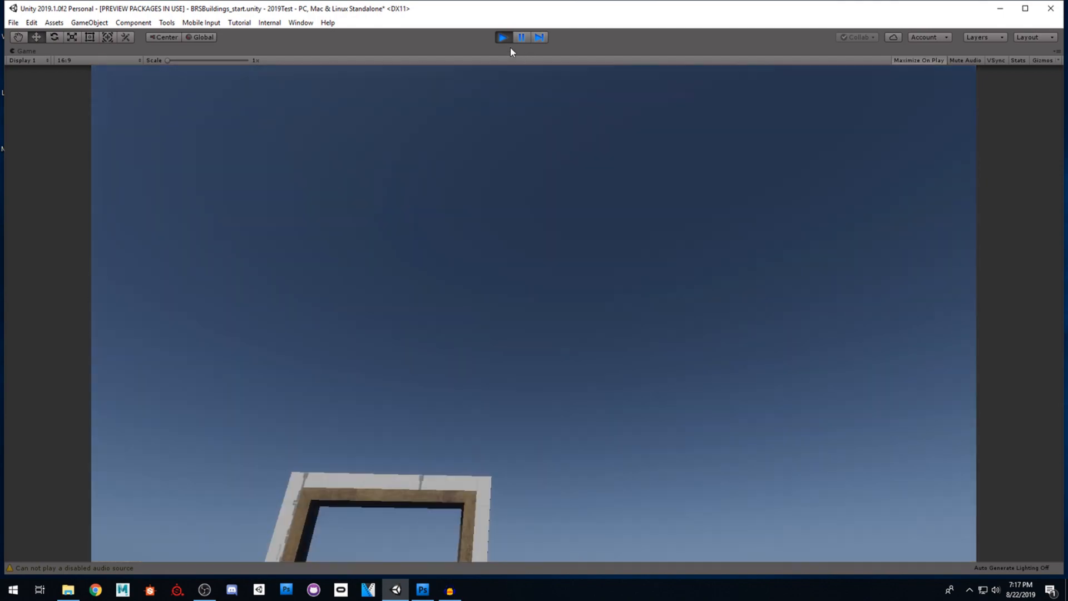
left_click(502, 37)
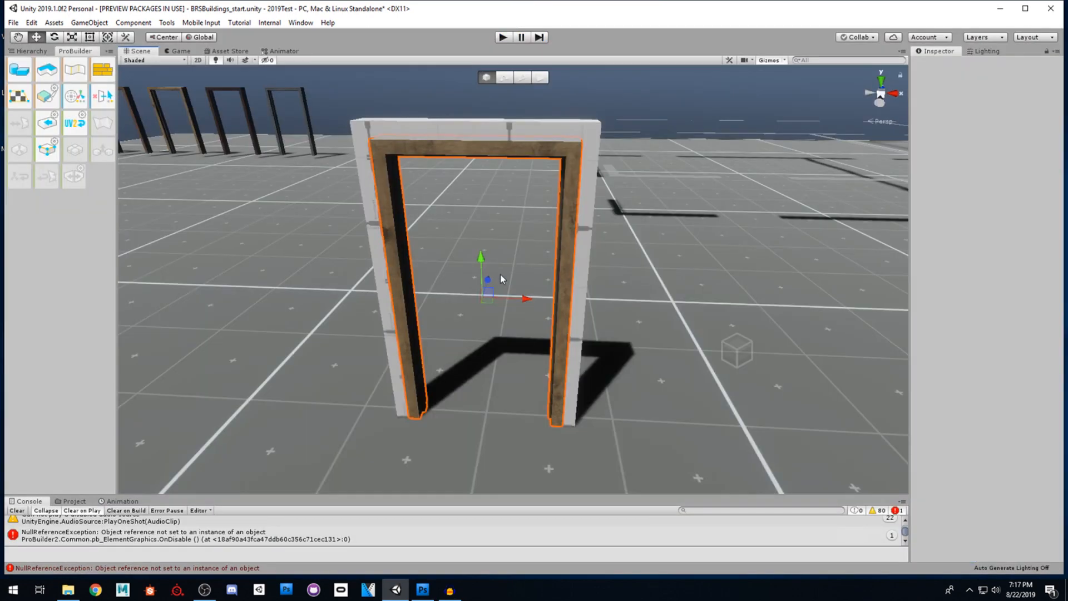
right_click_drag(501, 279, 518, 294)
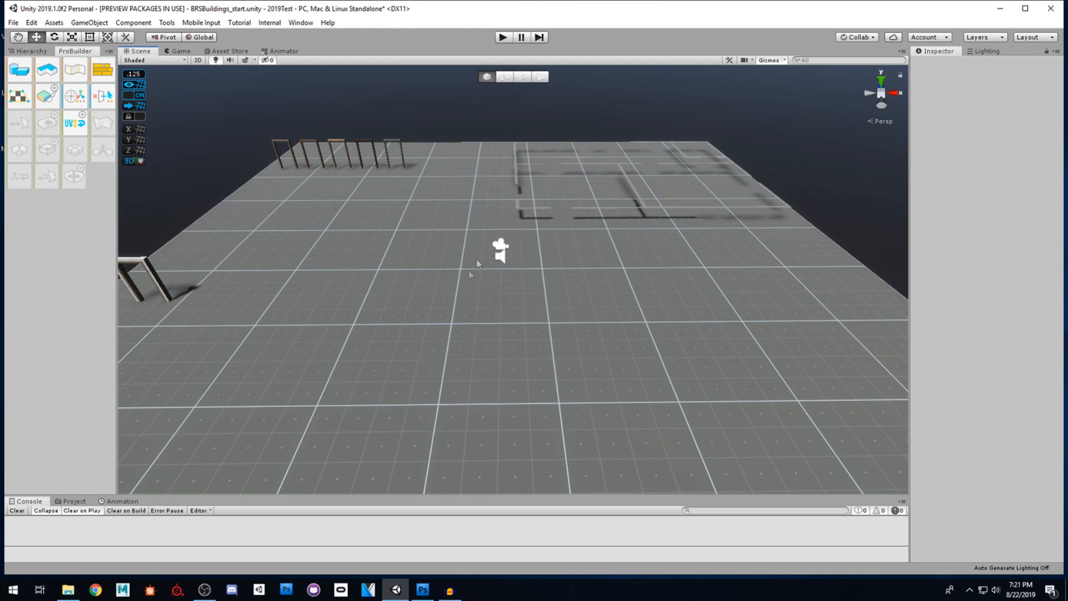
- Select the PUBG building floor-plan template and move it across the ground
left_click(576, 211)
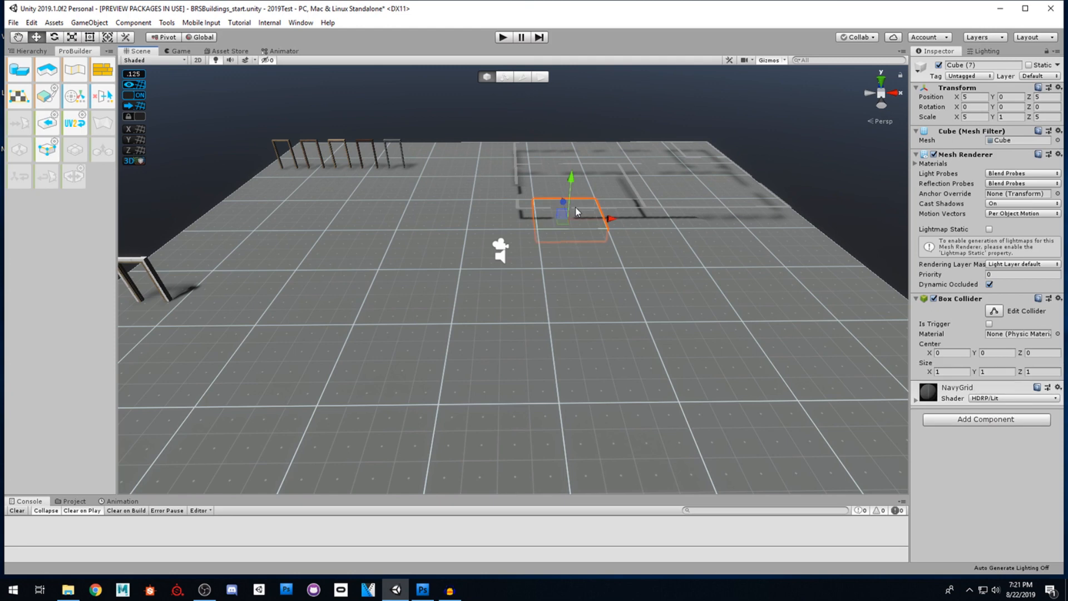
left_click(630, 181)
left_click_drag(701, 145, 633, 213)
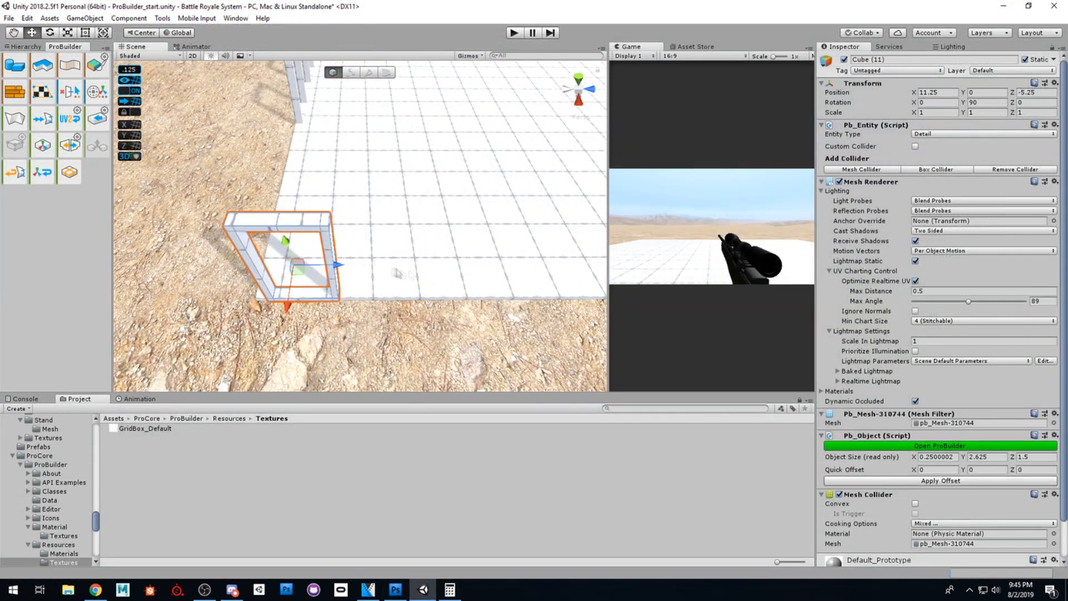
- In the older ProBuilder project, place copies of the window wall segment in a row along the floor slab's edge
left_click_drag(280, 261, 472, 262)
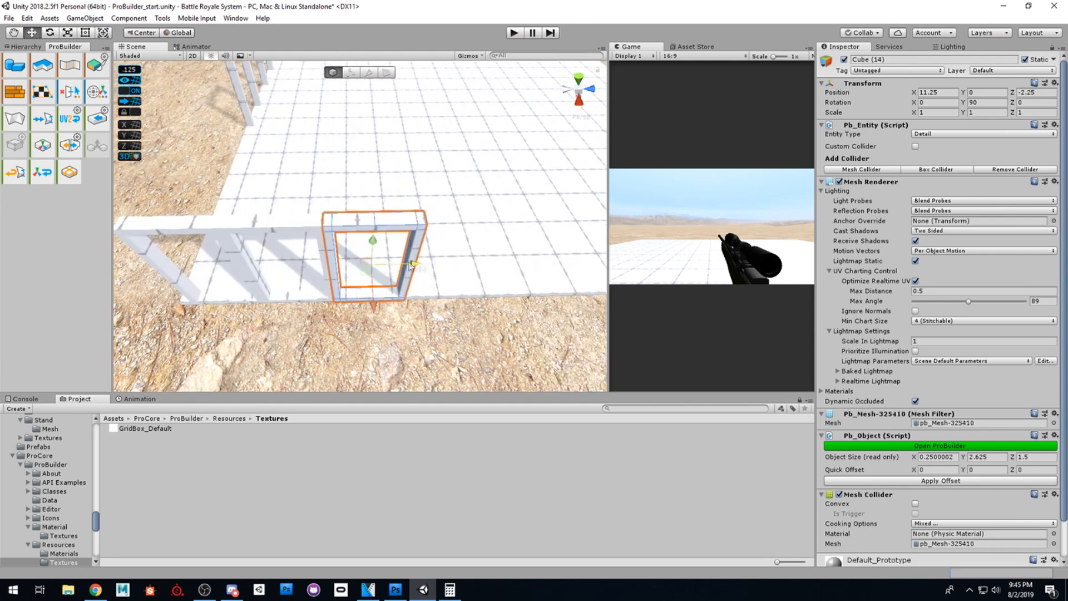
left_click_drag(411, 265, 519, 266)
- Connect an edge ring on the large floor slab to add an edge loop, and shift the new edges across the slab
left_click(422, 240)
left_click(369, 72)
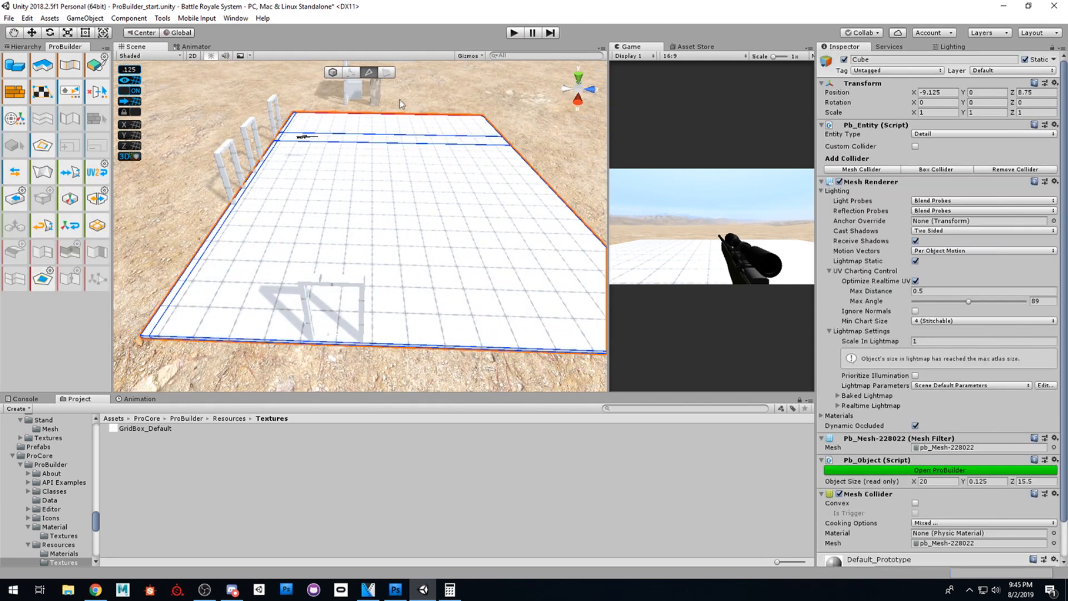
left_click(404, 135)
key("alt+r")
key("alt+e")
right_click_drag(407, 233, 409, 195)
left_click_drag(448, 192, 411, 193)
mouse_move(411, 273)
right_mouse_down()
mouse_move(410, 292)
mouse_move(410, 282)
right_mouse_up()
- Connect another edge ring on the floor slab and slide the resulting edges across it
left_click(453, 167)
key("alt+r")
key("alt+e")
left_click_drag(499, 187, 420, 187)
mouse_move(423, 223)
right_mouse_down()
mouse_move(638, 334)
mouse_move(415, 238)
right_mouse_up()
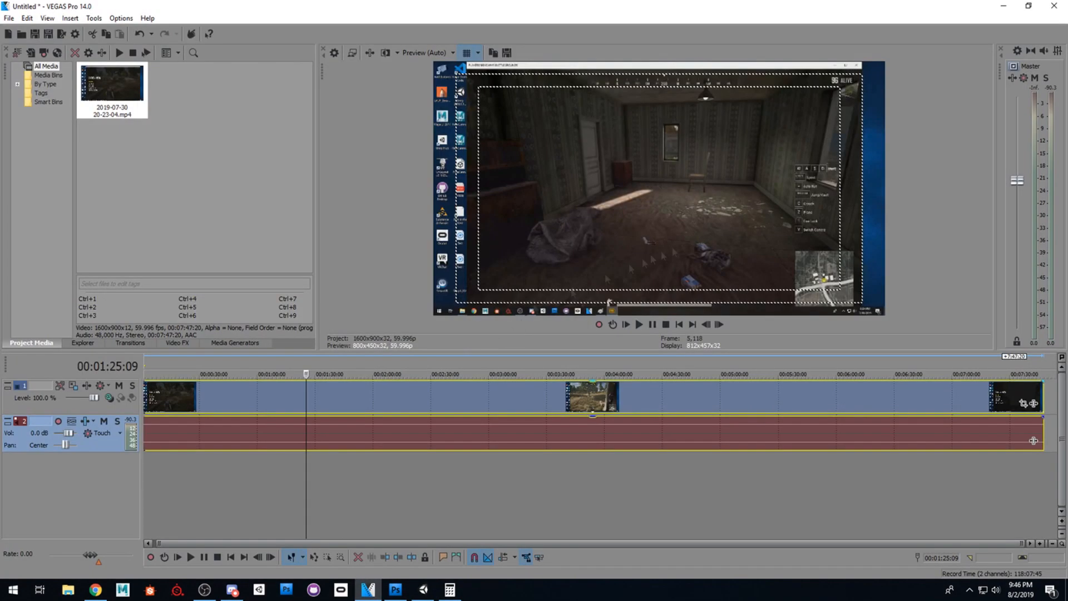
- Leave the reference footage in VEGAS Pro, return to object selection in Unity, and focus the view on a building object
left_click(1004, 6)
left_click(333, 73)
left_click(550, 186)
key("f")
scroll(484, 202, "down", 8)
right_click_drag(484, 202, 449, 262)
- Select another building piece, focus the view on it, and reposition it in the scene
left_click(331, 287)
left_click_drag(331, 287, 427, 163)
key("f")
right_click_drag(410, 172, 361, 189)
left_click_drag(362, 190, 406, 180)
right_click_drag(407, 180, 394, 220)
- Duplicate the selected building piece and slide the copy into place
key("s")
key("ctrl+d")
left_click_drag(503, 233, 419, 227)
right_click_drag(419, 227, 429, 224)
left_click_drag(429, 224, 379, 223)
right_click_drag(378, 222, 448, 187)
- Delete the selected part of the building and select the part next to it
left_click(418, 205)
left_click(417, 205)
key("Delete")
left_click(409, 209)
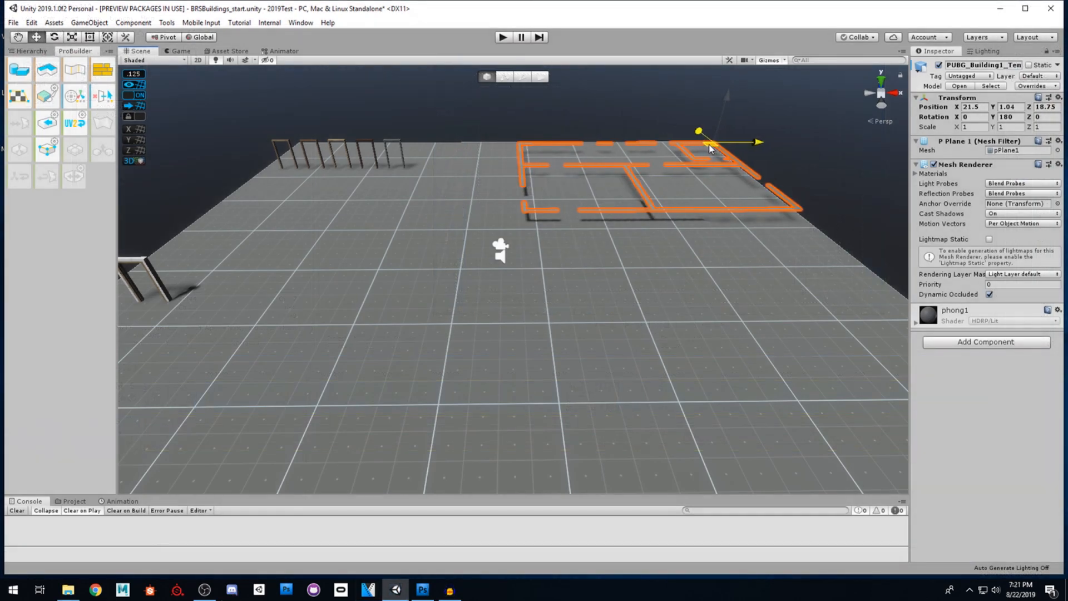
- Move the building floor-plan template to X 22, Z 20.625, and leave it deselected
left_click_drag(709, 145, 706, 140)
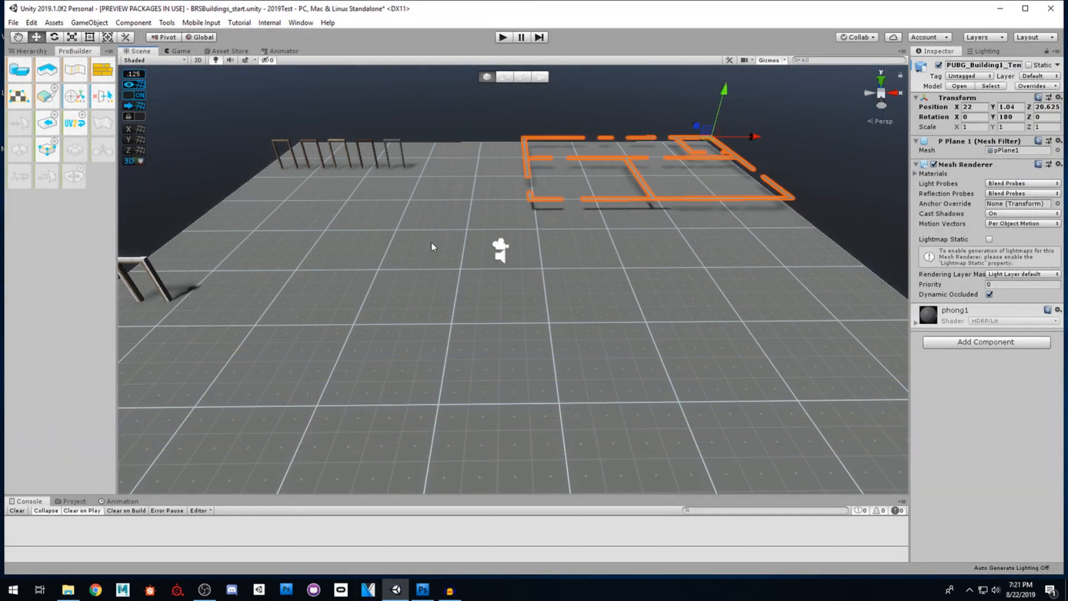
left_click(461, 140)
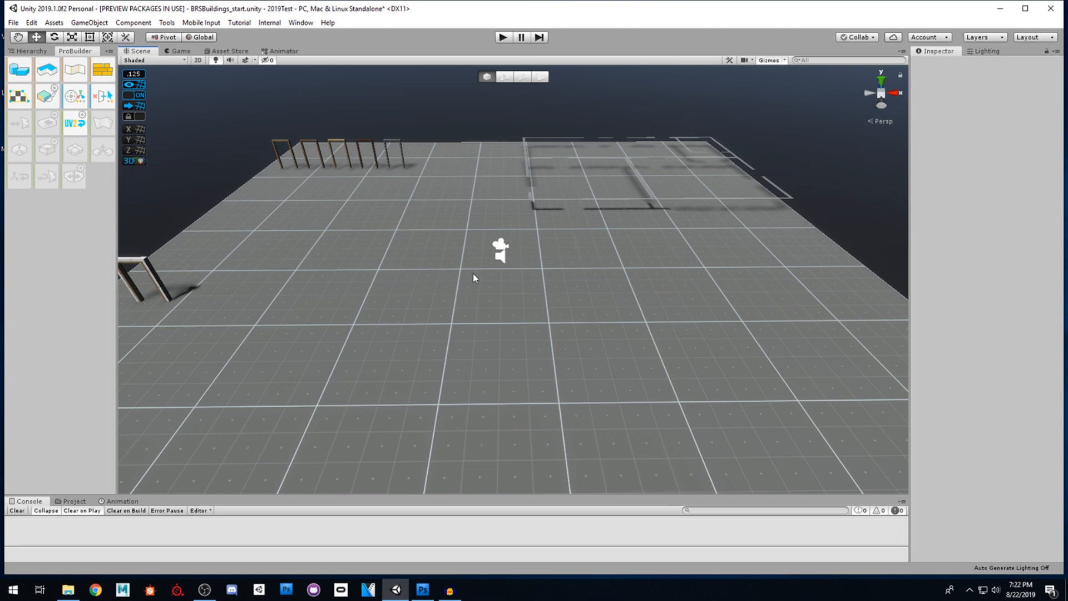
left_click(653, 198)
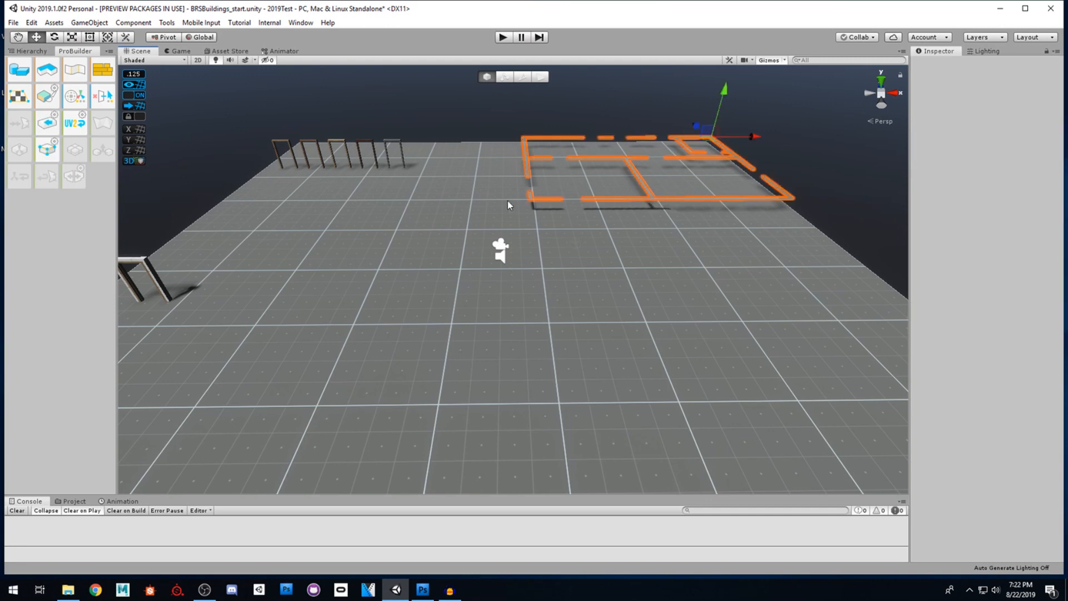
left_click(519, 212)
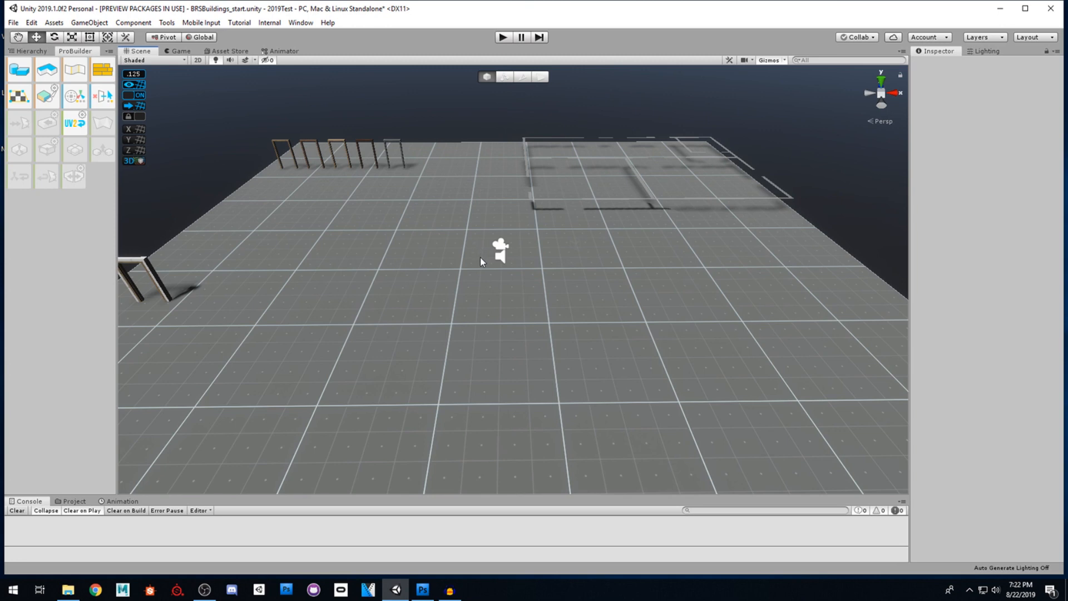
- Build a ProBuilder cube as the building's floor slab with dimensions X 20, Y 0.125 and Z 15.5, and close the Shape Tool
left_click(18, 77)
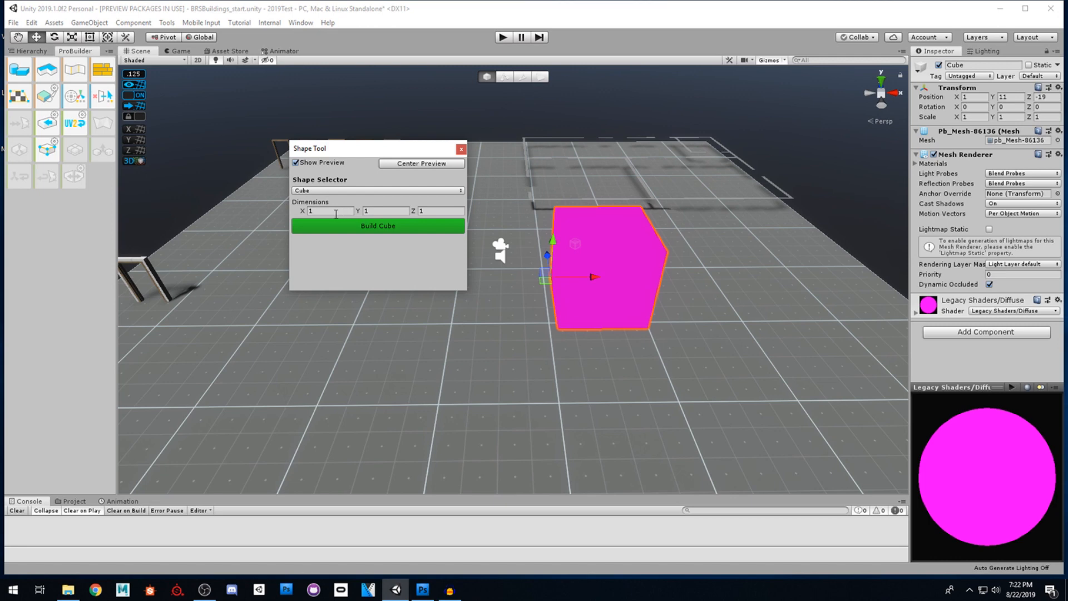
type("20")
key("Tab")
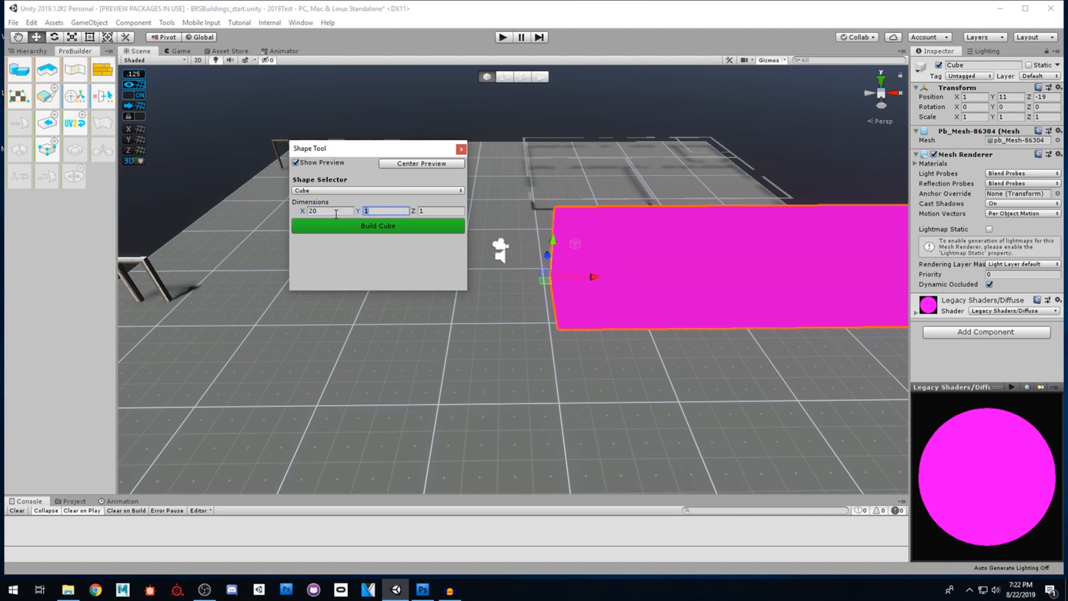
type("0.125")
key("Tab")
type("15.")
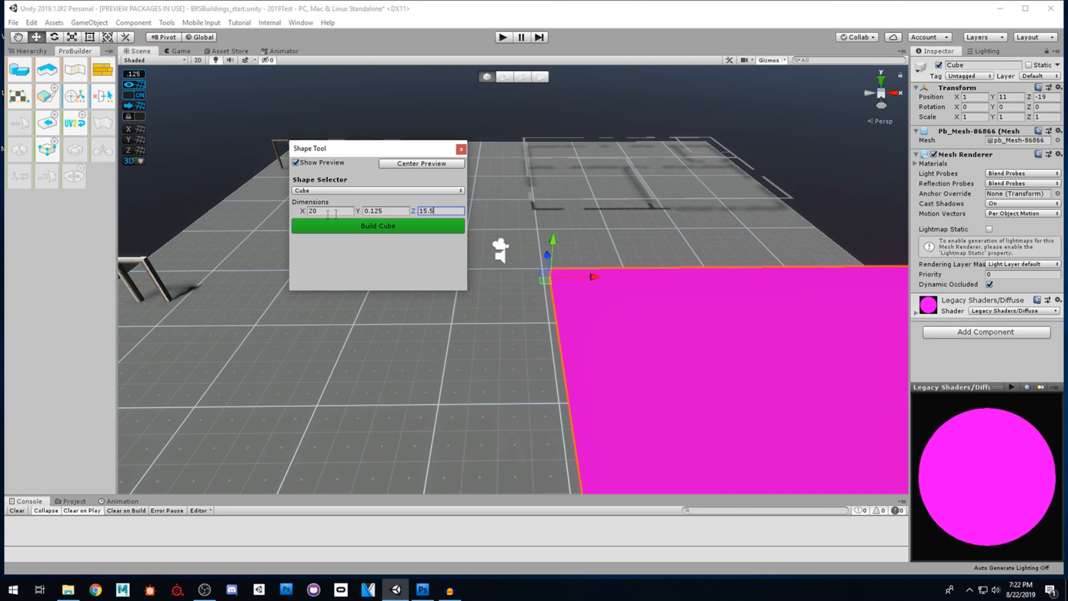
left_click(409, 225)
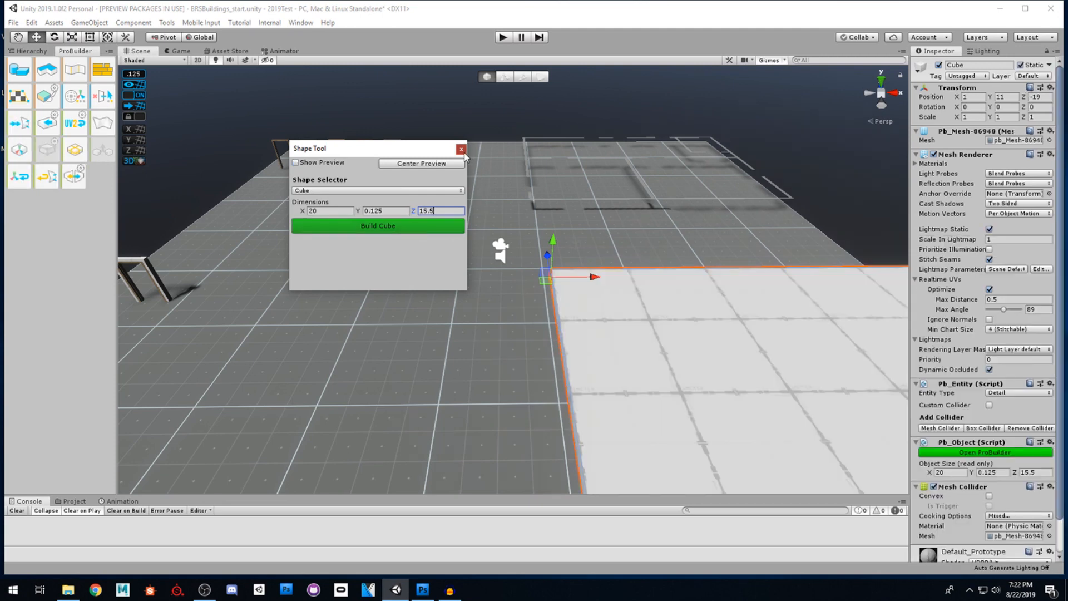
left_click(463, 152)
- Move the new floor slab freely over the ground to about X -4.75, Z -10.125
left_click_drag(546, 285, 384, 173)
scroll(501, 231, "down", 4)
right_click_drag(548, 270, 562, 288)
key("s")
key("w")
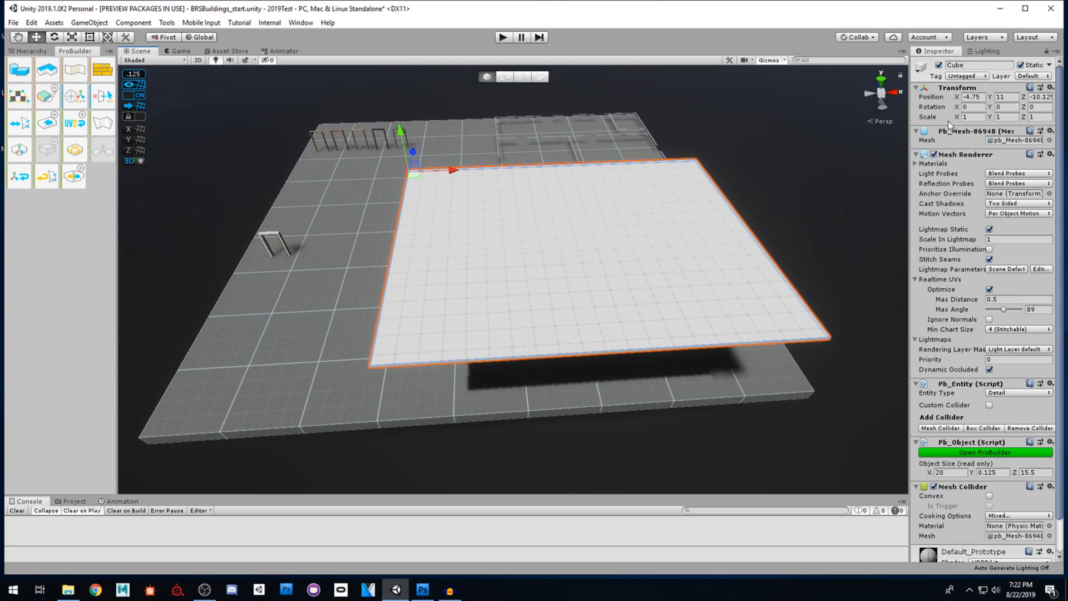
- Set the floor slab's position to X 0, Y 0, Z 0
left_click(974, 98)
type("0")
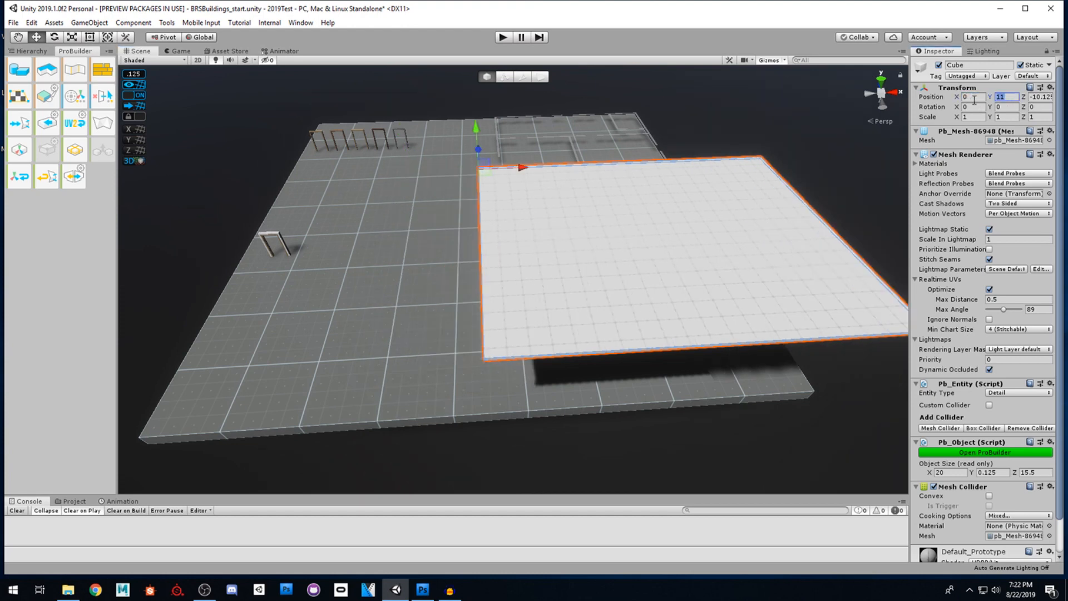
key("Tab")
type("0")
key("Tab")
type("0")
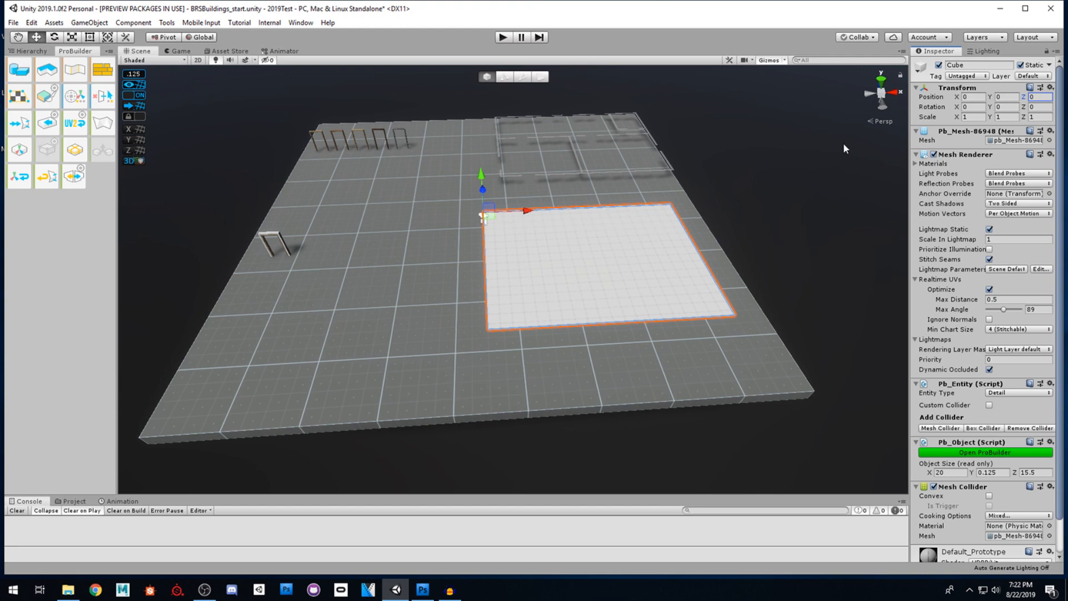
- Center the floor slab on the ground by setting its position to X -10 and Z 7.5
scroll(683, 250, "up", 6)
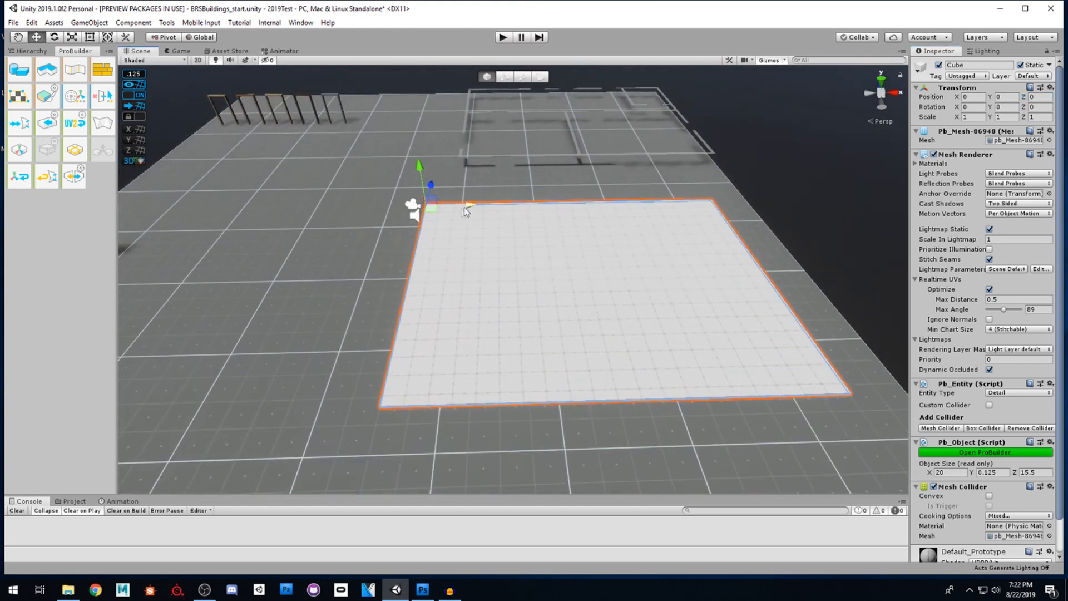
left_click_drag(464, 208, 346, 207)
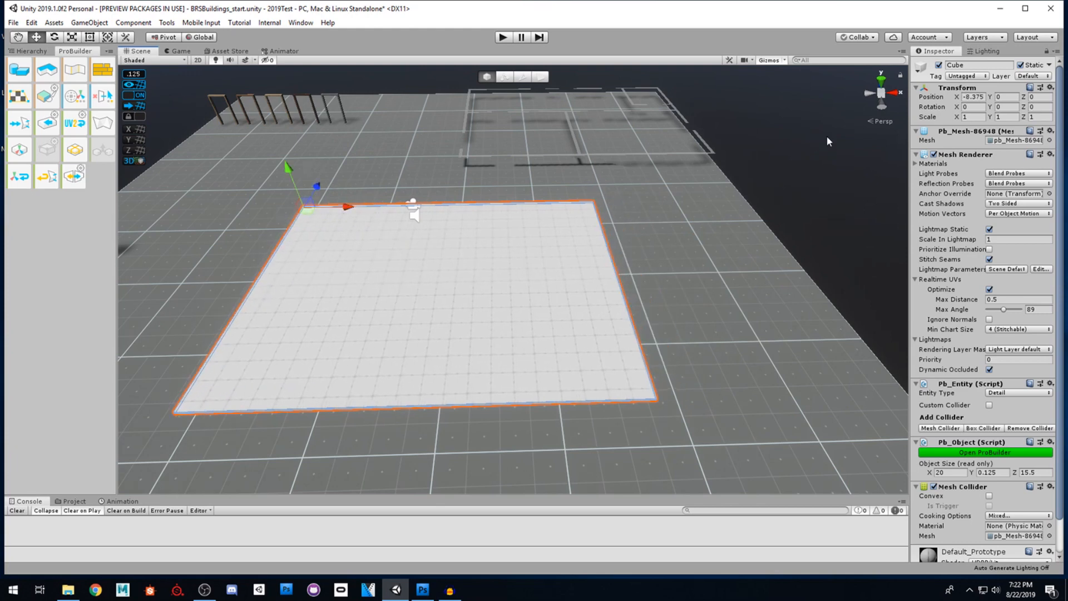
left_click(968, 97)
type("10")
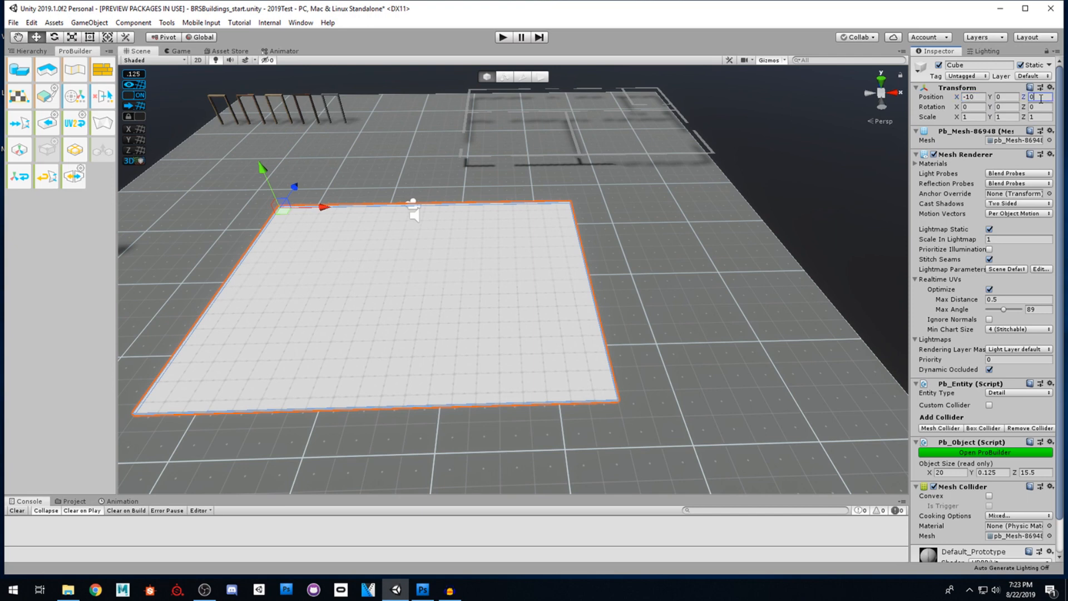
type("7")
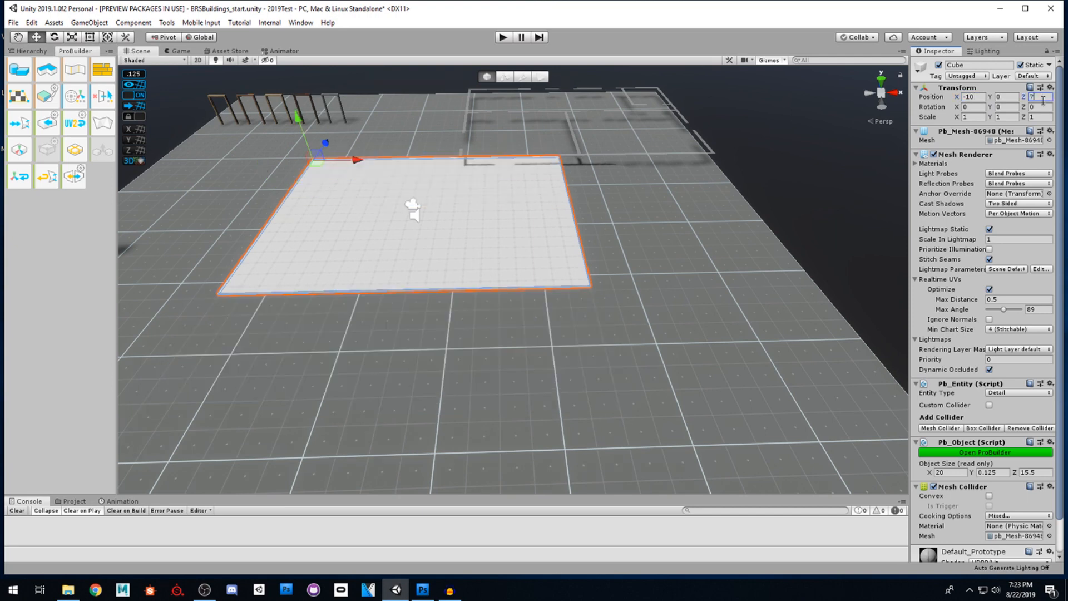
type(".55")
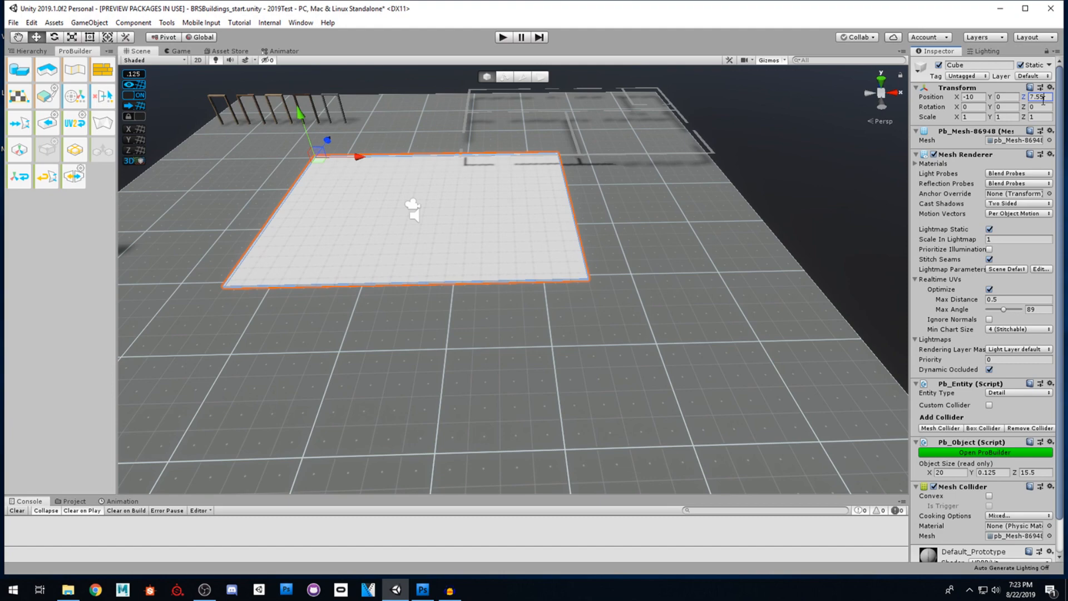
key("BackSpace")
right_click_drag(635, 253, 641, 224)
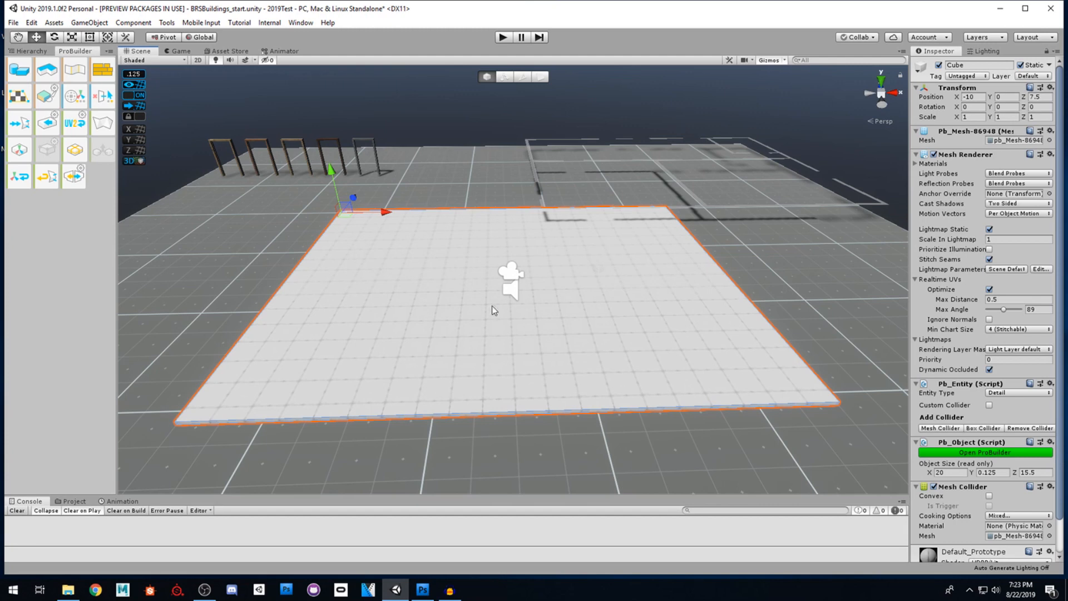
right_click_drag(478, 319, 476, 314)
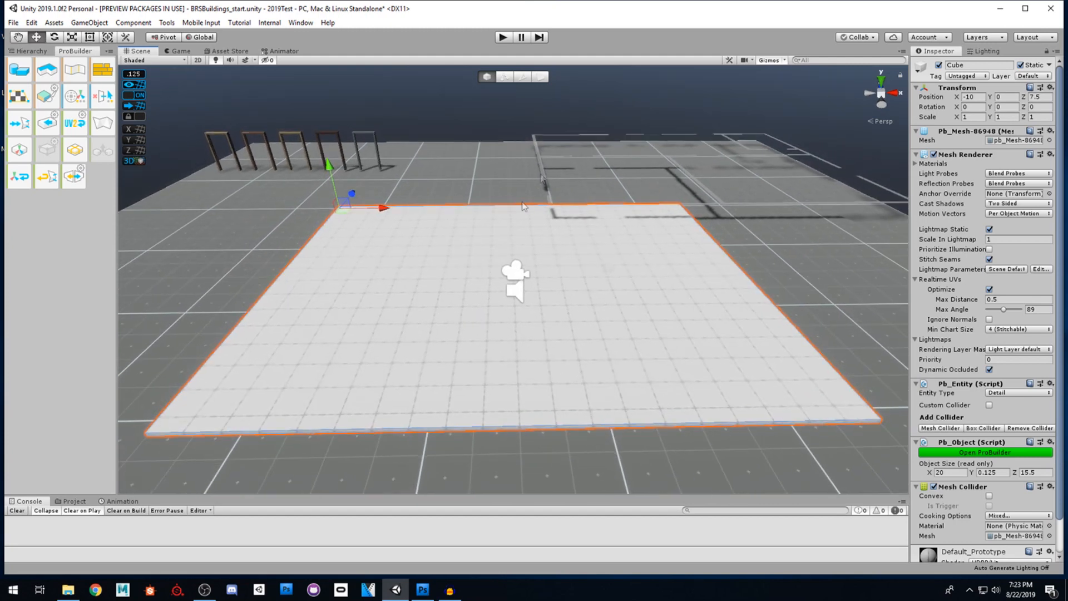
- Move the building floor-plan template onto the floor slab at X 10, Y 0.25, Z 7.5
left_click(543, 169)
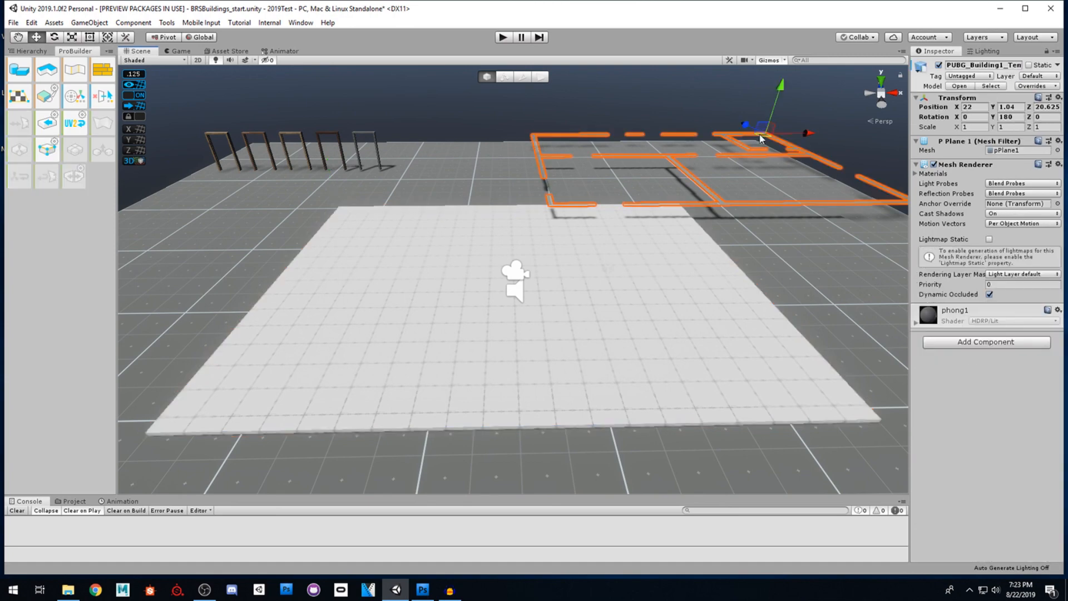
left_click_drag(761, 138, 679, 195)
right_click_drag(679, 195, 602, 206)
left_click_drag(602, 206, 772, 292)
left_click_drag(520, 272, 705, 341, "alt")
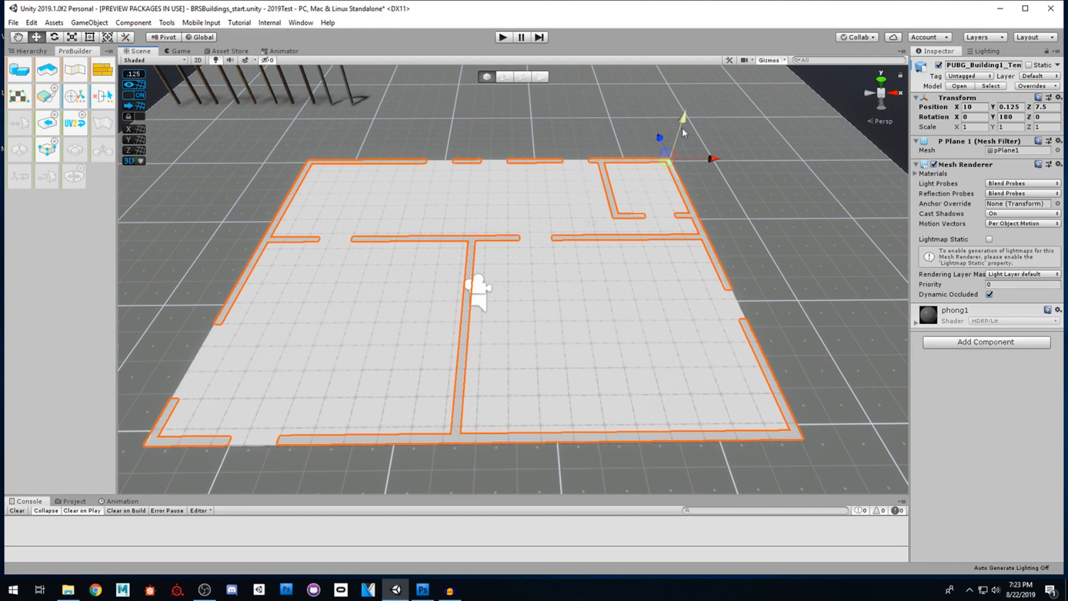
left_click_drag(684, 122, 684, 122)
left_click_drag(657, 160, 567, 313, "alt")
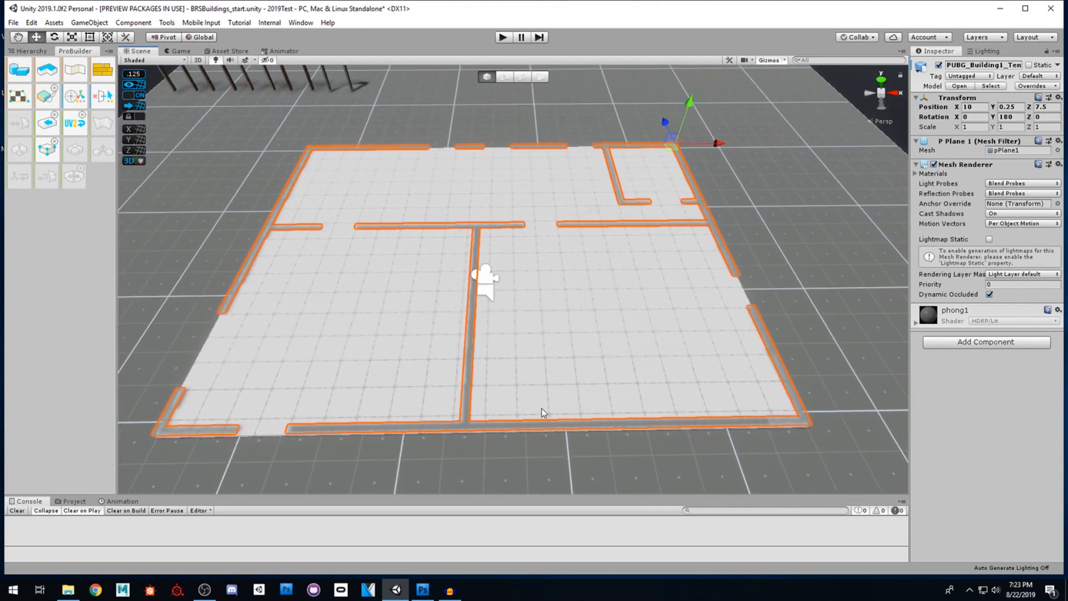
left_click_drag(542, 409, 541, 409, "alt")
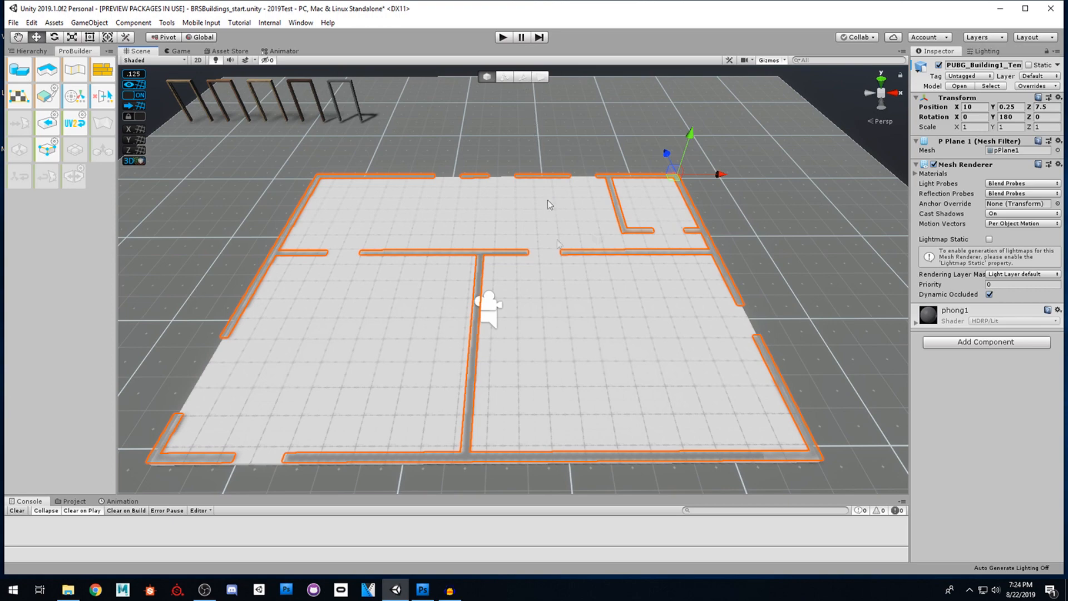
- Select the floor slab's two long sides' edges in edge mode and insert an edge loop across the slab
right_click_drag(544, 344, 547, 367)
key("d")
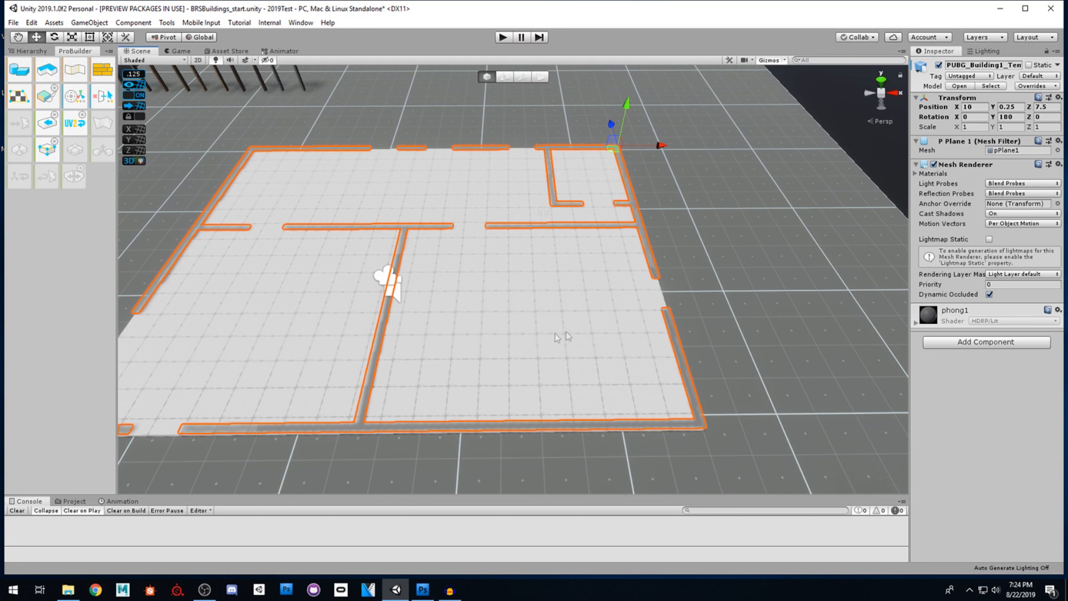
left_click(567, 335)
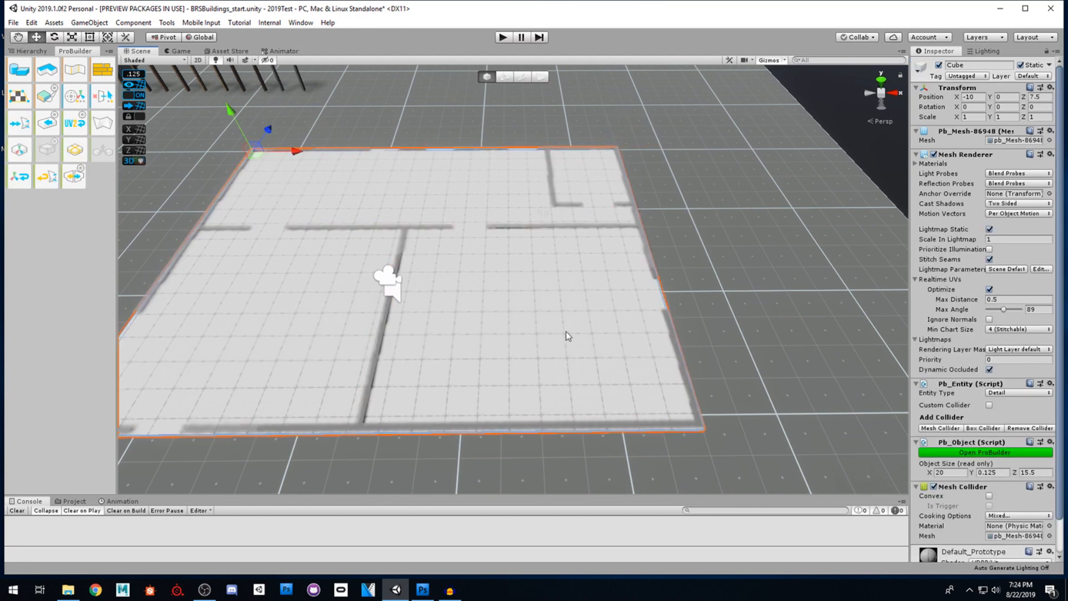
left_click(521, 79)
left_click_drag(503, 126, 524, 441)
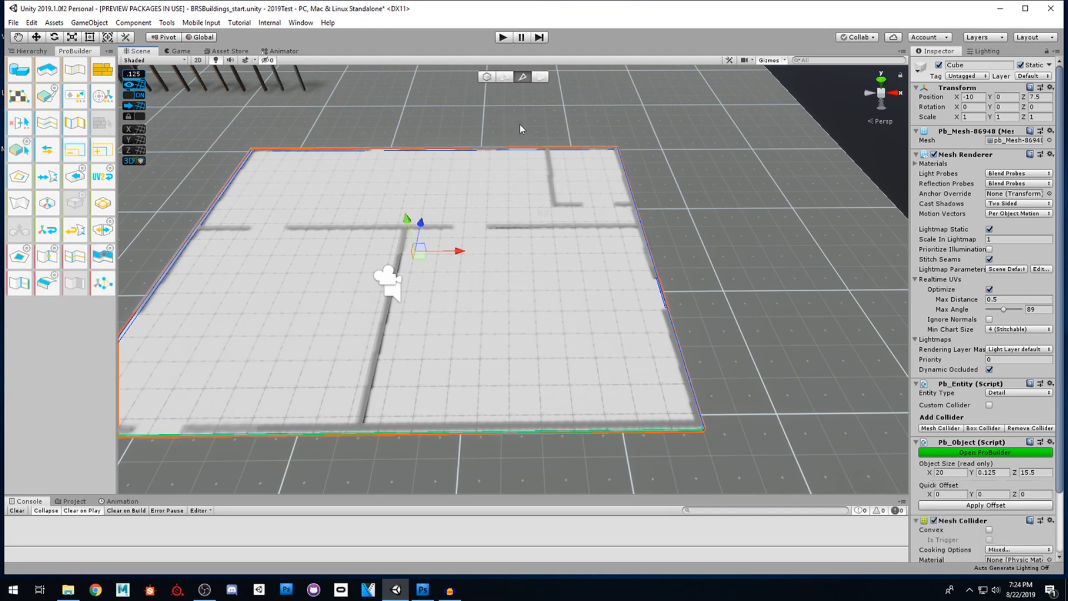
left_click_drag(476, 114, 499, 466)
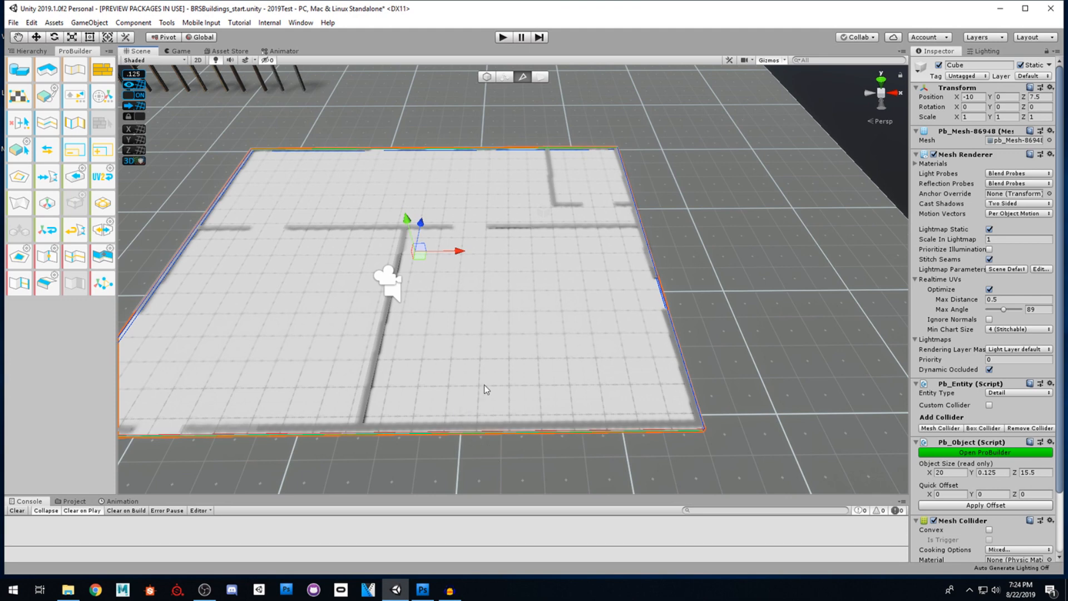
left_click(78, 261)
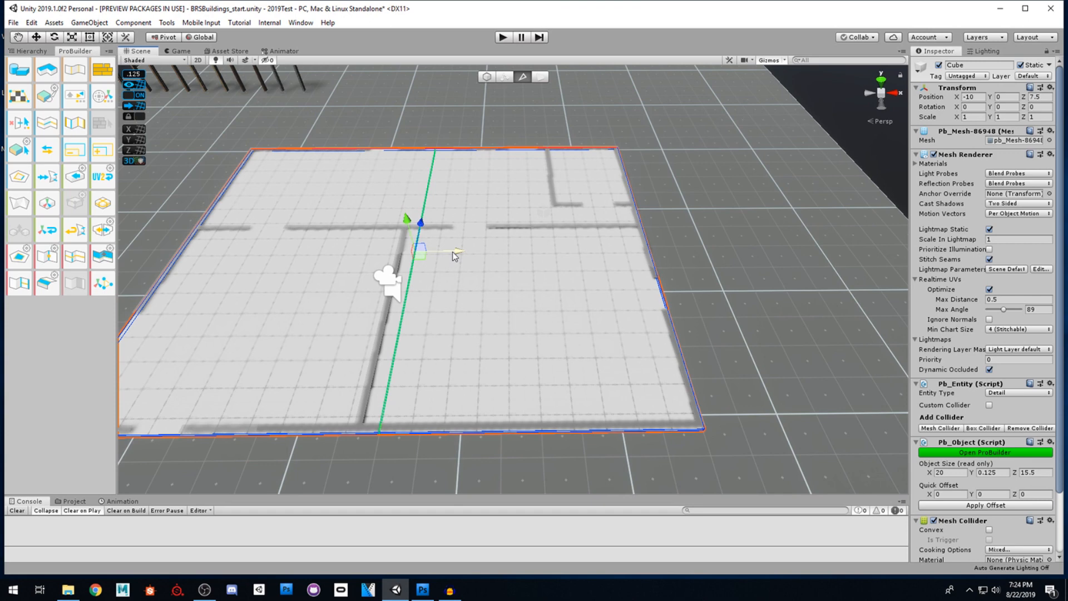
- Move the new edge loop along X to the inner face of the template's outer wall beside the small room
left_click_drag(461, 253, 680, 261)
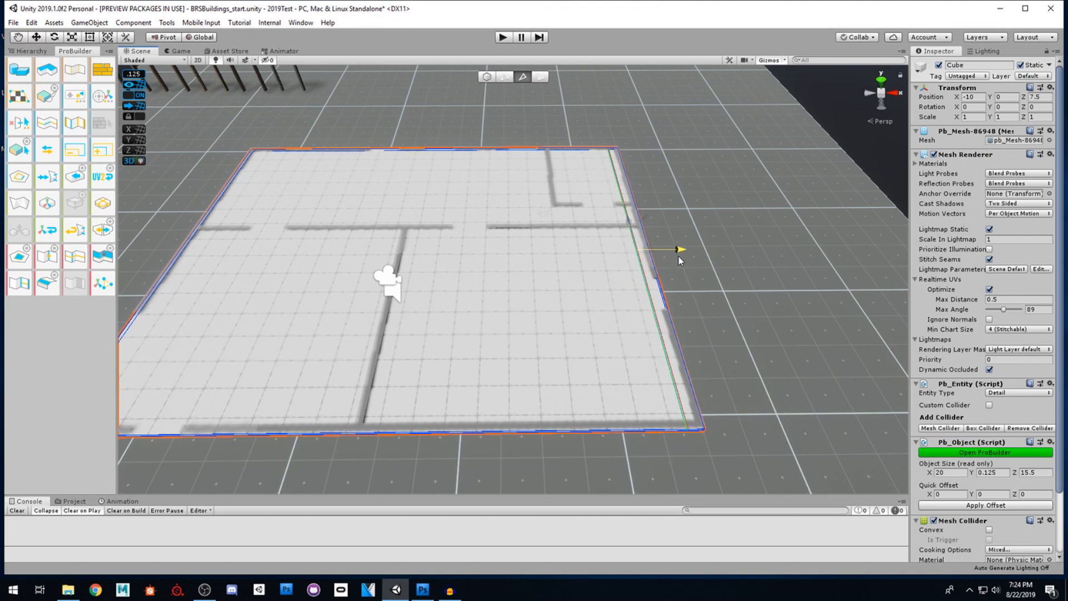
mouse_move(583, 310)
left_mouse_down("alt")
mouse_move(639, 312)
mouse_move(560, 336)
mouse_move(579, 312)
mouse_move(570, 311)
left_mouse_up("alt")
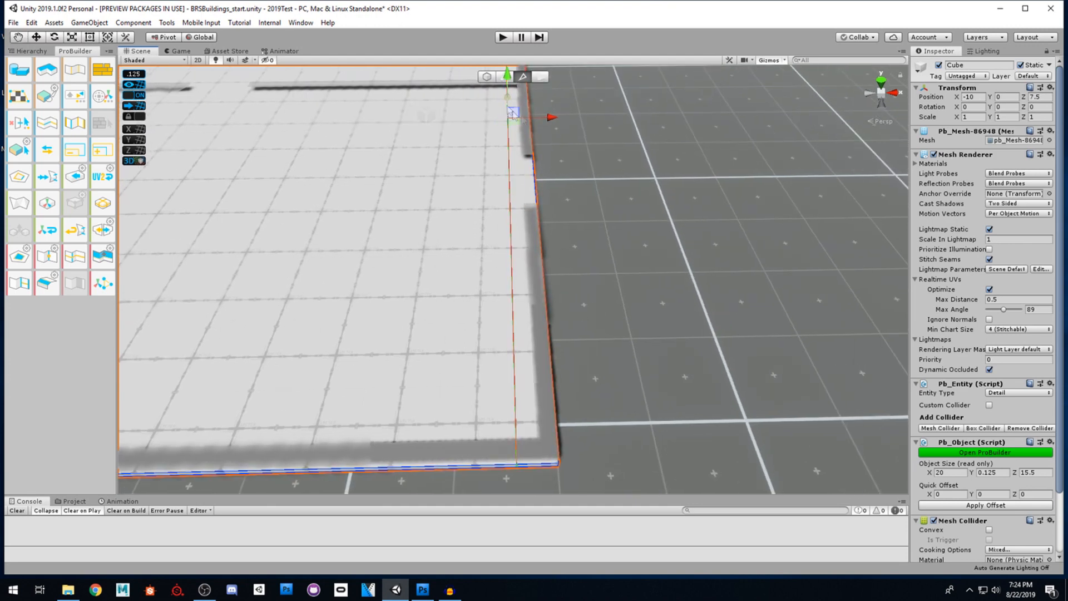
left_click_drag(552, 119, 563, 116)
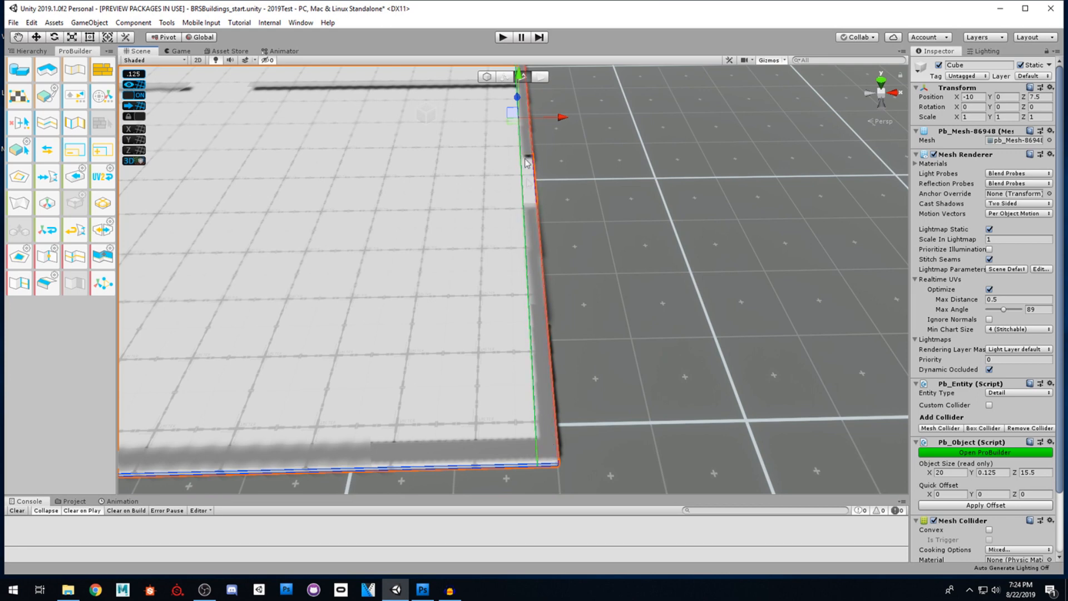
scroll(515, 288, "down", 8)
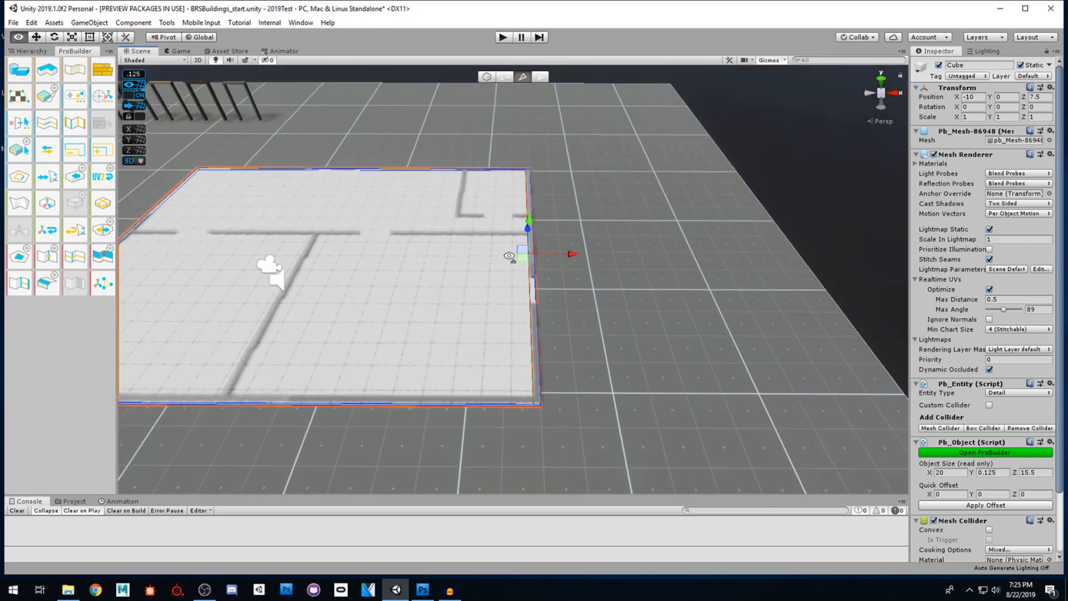
key("a")
right_click_drag(512, 256, 512, 257)
key("w")
left_click_drag(451, 137, 470, 465)
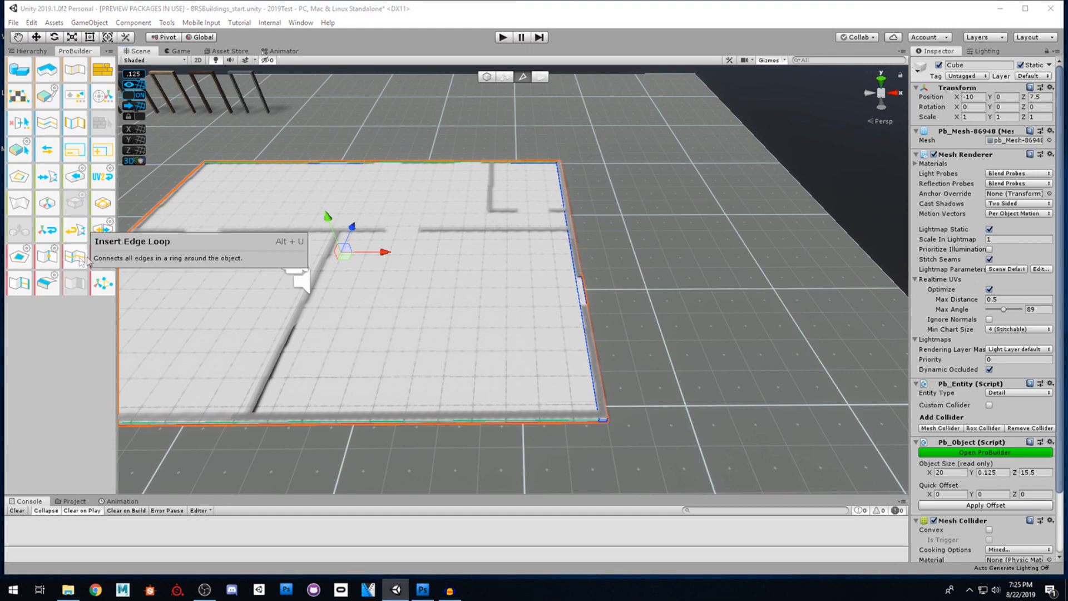
right_click_drag(496, 306, 495, 306)
key("a")
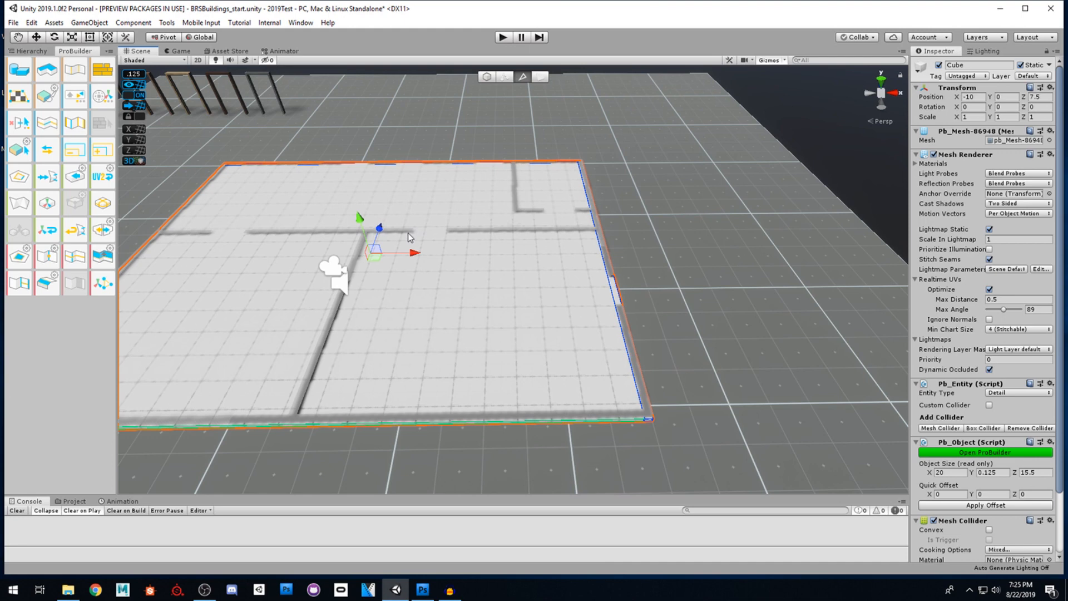
key("a")
right_click_drag(427, 262, 436, 262)
key("w")
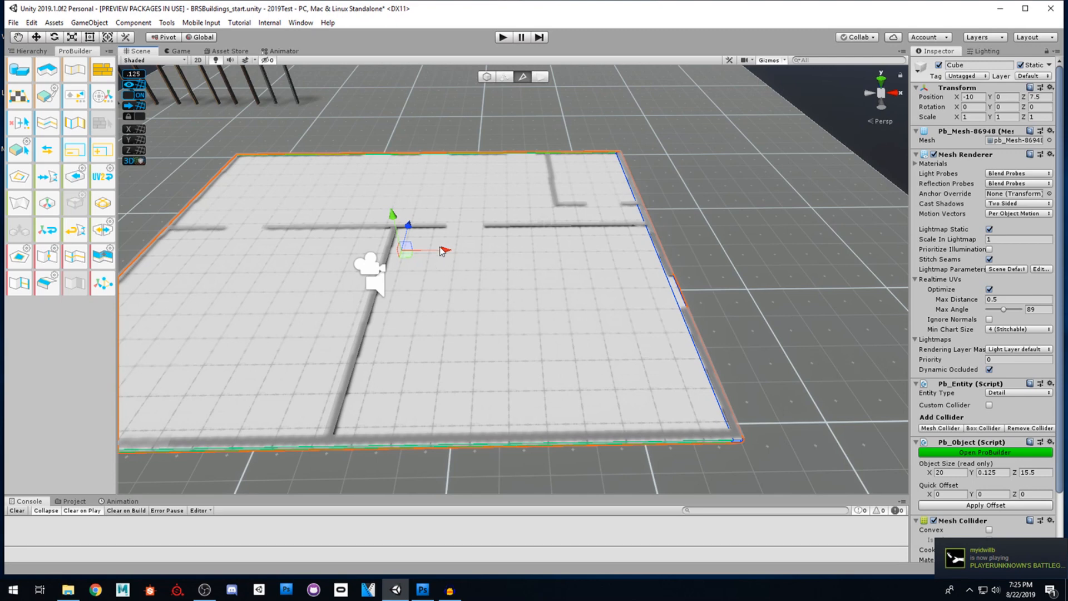
left_click_drag(440, 250, 463, 249)
key("ctrl+z")
- Insert a second edge loop across the slab and align it with the small room's doorway edge nearest the outer wall
left_click_drag(461, 139, 498, 489)
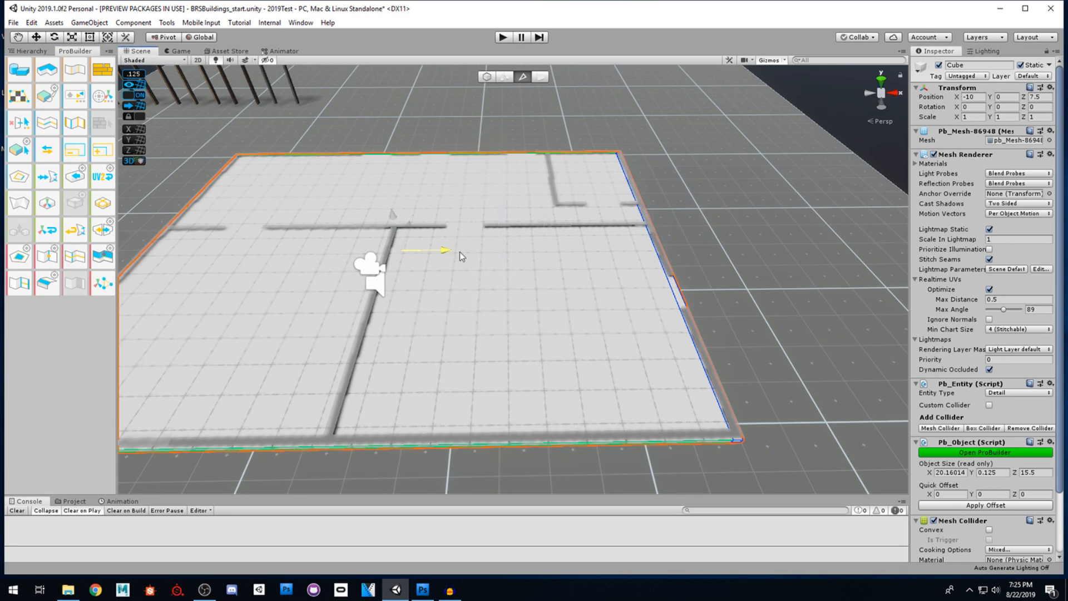
left_click_drag(423, 127, 460, 473)
left_click(74, 258)
left_click_drag(440, 255, 595, 287)
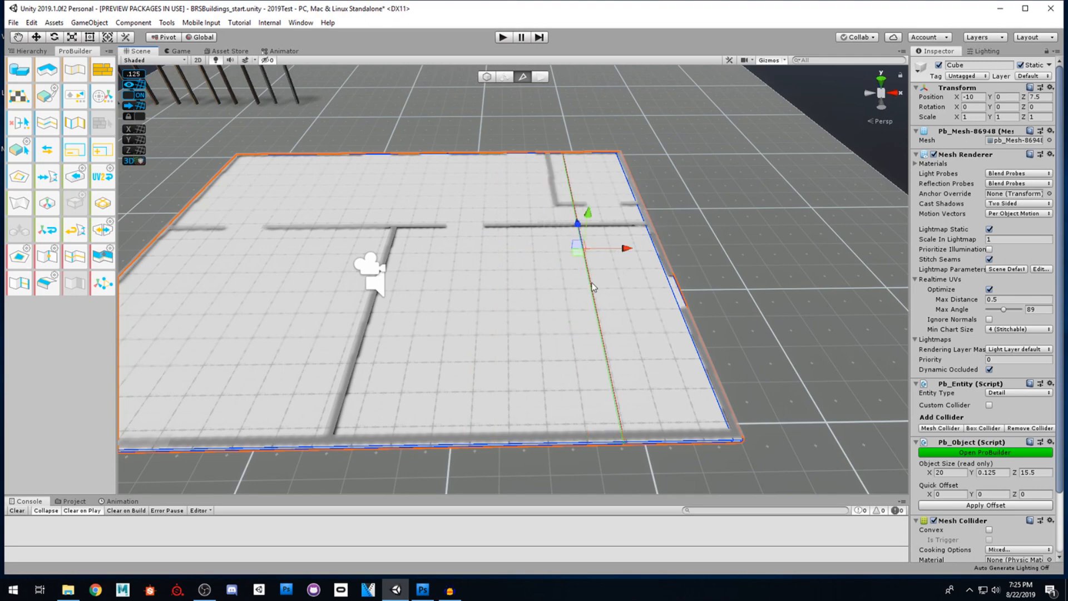
key("d")
right_click_drag(577, 300, 573, 288)
key("w")
mouse_move(507, 352)
right_mouse_down()
mouse_move(555, 329)
mouse_move(508, 294)
mouse_move(512, 384)
mouse_move(508, 372)
right_mouse_up()
key("w")
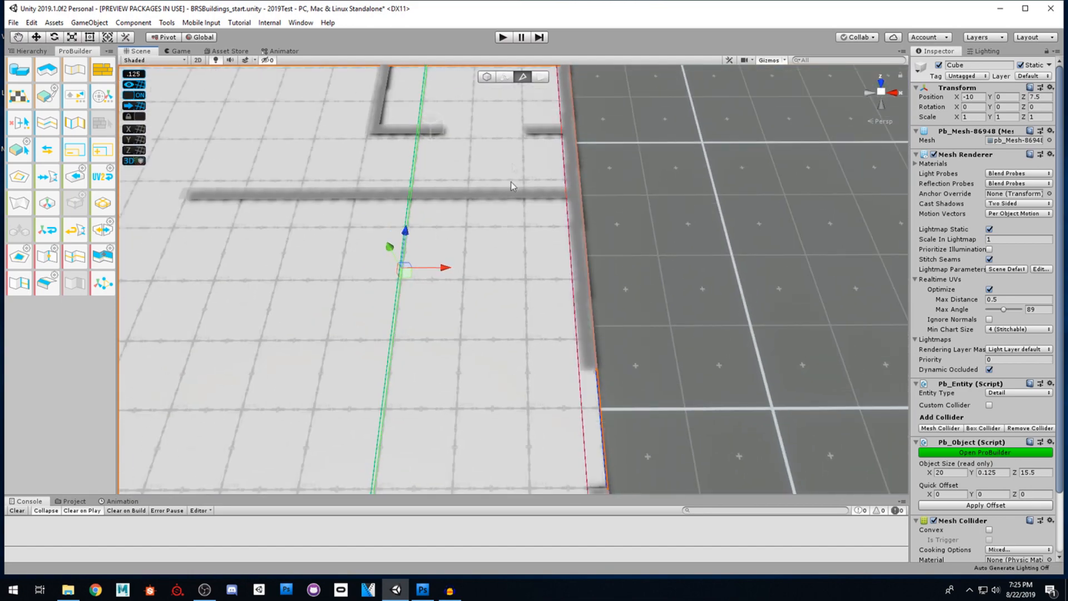
right_click_drag(508, 209, 506, 167)
right_click_drag(487, 266, 496, 294)
left_click_drag(436, 322, 562, 327)
- Insert a third edge loop across the slab and align it with the other edge of the small room's doorway
left_click_drag(472, 317, 499, 350, "alt")
left_click_drag(513, 279, 466, 178, "alt")
left_click_drag(464, 127, 468, 121, "alt")
left_click_drag(469, 121, 489, 485)
left_click(77, 268)
left_click_drag(488, 131, 505, 468)
left_click(77, 262)
mouse_move(499, 279)
left_mouse_down("alt")
mouse_move(523, 281)
mouse_move(500, 283)
left_mouse_up("alt")
left_click_drag(421, 298, 581, 295)
- Insert two edge loops across the slab and align them with the two faces of the small room's side wall
left_click_drag(415, 110, 429, 492)
left_click(77, 261)
left_click_drag(415, 297, 545, 297)
left_click_drag(378, 115, 401, 490)
left_click(77, 261)
left_click_drag(395, 300, 526, 297)
- Insert three more edge loops and align them with the template's wall openings between the small room and the central dividing wall
left_click_drag(369, 123, 356, 493)
left_click(76, 262)
left_click_drag(388, 300, 493, 307)
left_click_drag(354, 121, 347, 493)
left_click(76, 262)
left_click_drag(369, 301, 484, 306)
left_click_drag(355, 120, 348, 493)
left_click(76, 261)
left_click_drag(365, 302, 452, 305)
- Continue inserting edge loops across the slab, aligning them with the openings and walls around and beyond the central dividing wall
left_click_drag(353, 121, 334, 493)
left_click(77, 261)
left_click_drag(347, 304, 443, 304)
left_click_drag(355, 121, 318, 493)
left_click(77, 261)
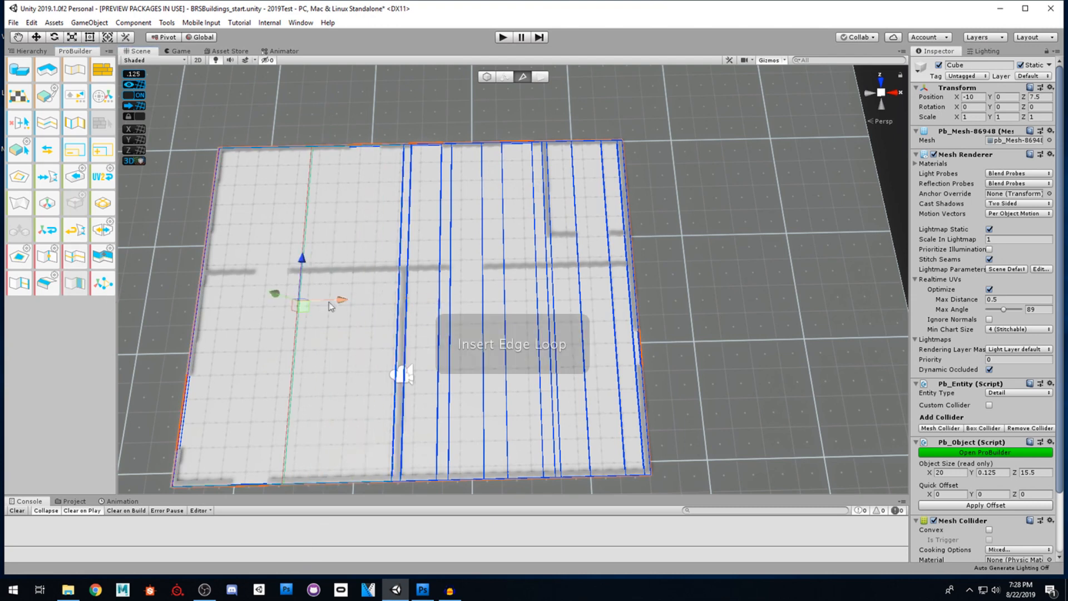
left_click_drag(330, 301, 382, 302)
left_click_drag(305, 114, 273, 493)
left_click(76, 260)
left_click_drag(310, 301, 324, 299)
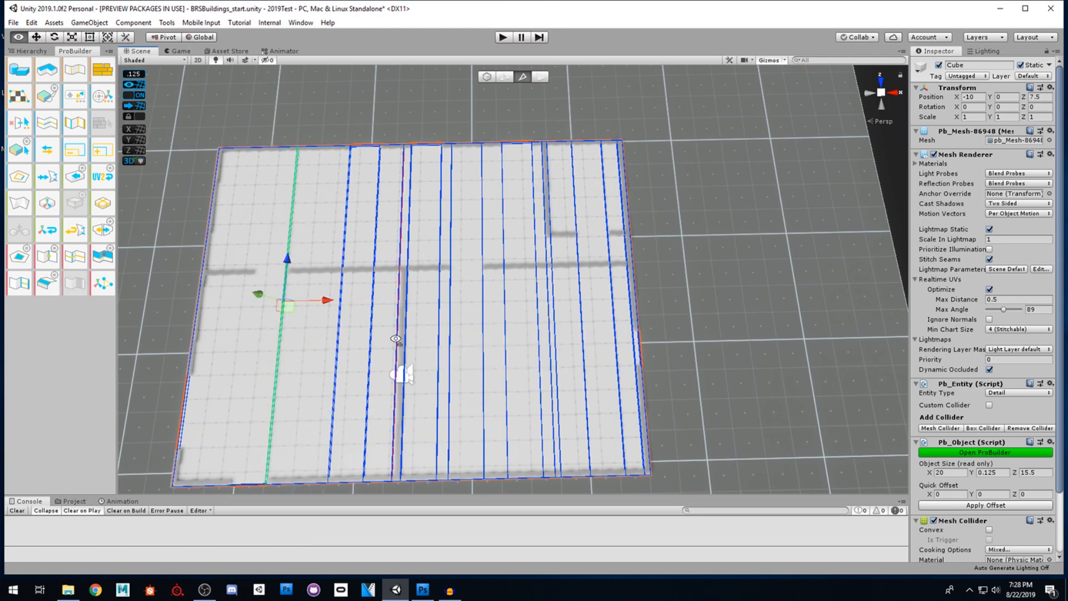
- Insert the last crosswise edge loops, aligning them with the remaining edges at the slab side opposite the small room
middle_click_drag(325, 302, 427, 285)
scroll(427, 286, "down", 2)
left_click_drag(355, 106, 365, 491)
left_click(77, 260)
left_click_drag(393, 286, 409, 289)
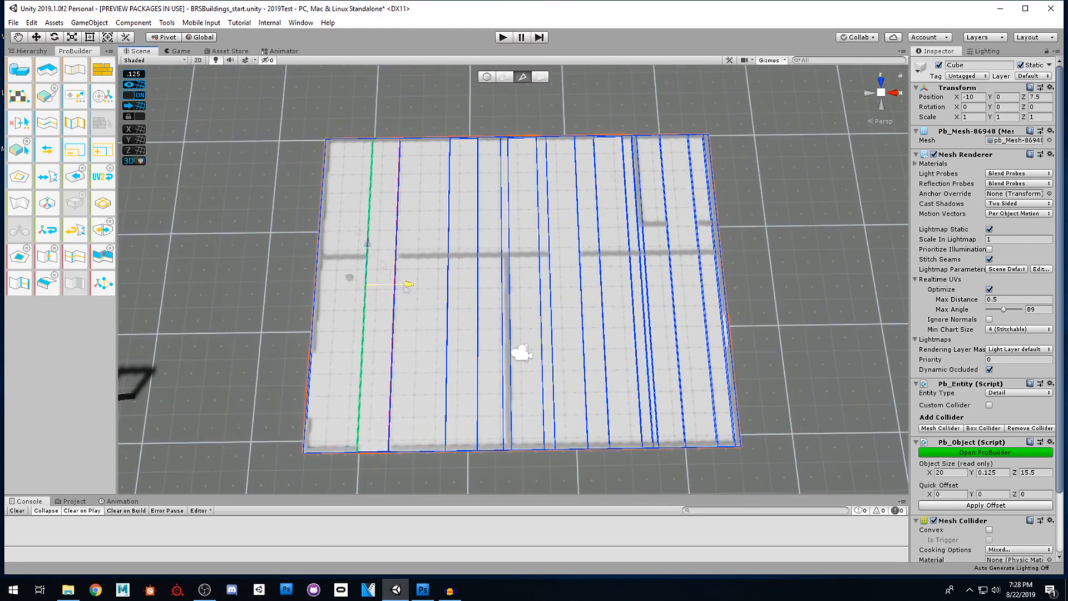
left_click_drag(355, 193, 358, 477)
key("alt+u")
left_click_drag(383, 285, 527, 362)
- Insert edge loops perpendicular to the existing ones and align them with the template's walls and openings
key("alt+u")
left_click_drag(539, 275, 681, 287)
left_click_drag(459, 75, 485, 478)
left_click(19, 283)
left_click_drag(537, 273, 400, 274)
left_click_drag(428, 87, 448, 476)
left_click(74, 263)
left_click_drag(538, 271, 422, 272)
- Add further lengthwise edge loops to the slab to match the remaining partition walls and side-wall openings
left_click_drag(437, 90, 466, 473)
left_click(74, 261)
left_click_drag(547, 273, 473, 272)
left_click_drag(462, 88, 475, 503)
left_click(75, 261)
left_click_drag(578, 272, 499, 279)
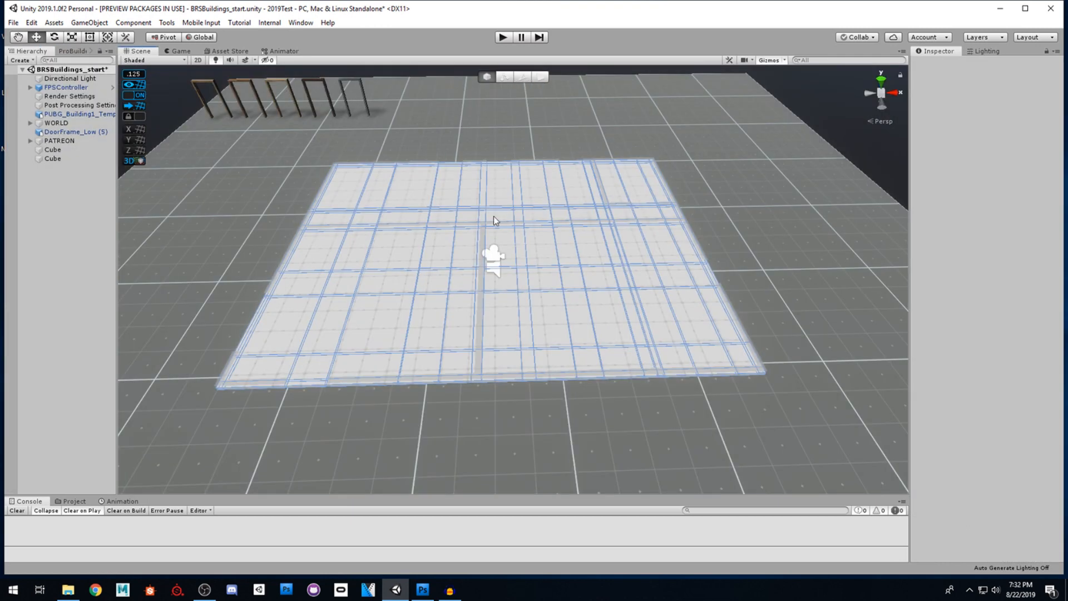
- Move the floor-plan template off the slab to about X -11.18, Z 7.17
right_click_drag(440, 331, 445, 335)
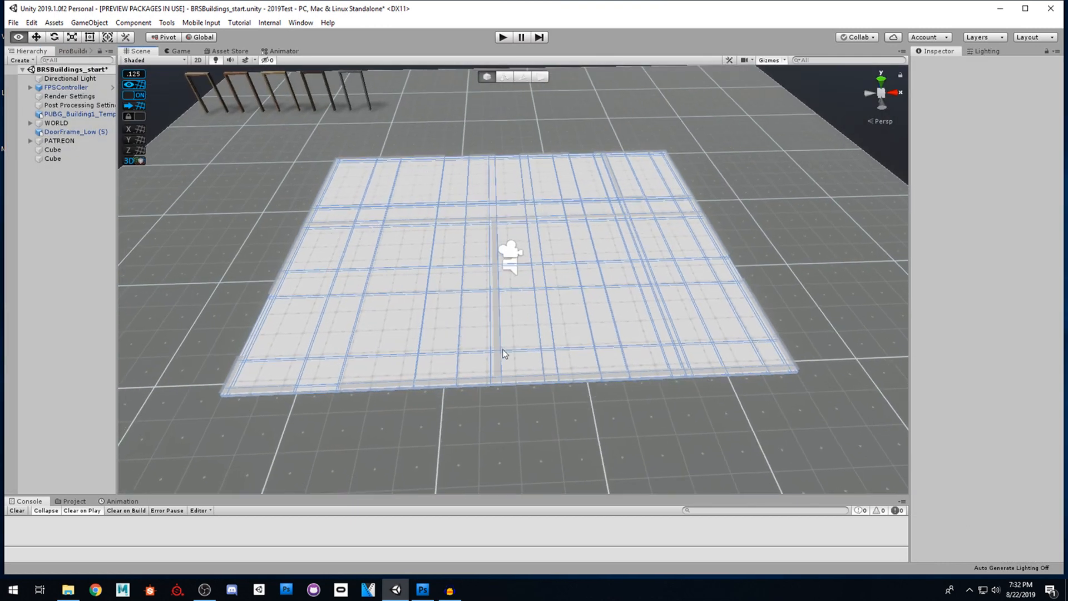
left_click(500, 340)
mouse_move(537, 270)
right_mouse_down()
mouse_move(524, 239)
mouse_move(267, 264)
right_mouse_up()
right_click_drag(599, 261, 402, 281)
left_click_drag(267, 417, 815, 385)
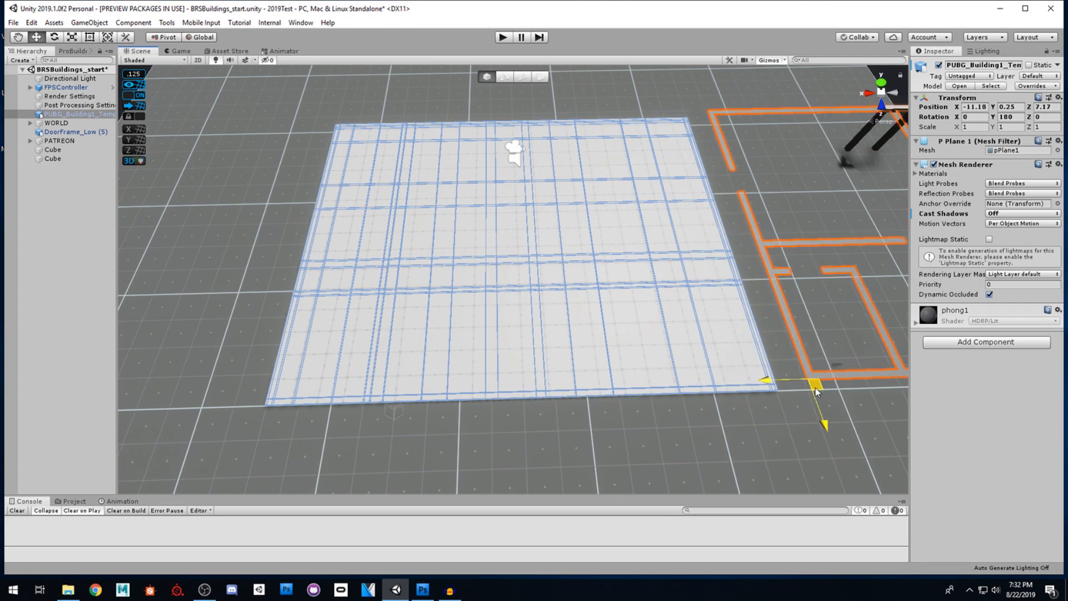
- Select the slab for face editing and pick the narrow front outer-wall faces between the doorway and the small room's corner
right_click_drag(490, 370, 490, 322)
left_click(490, 316)
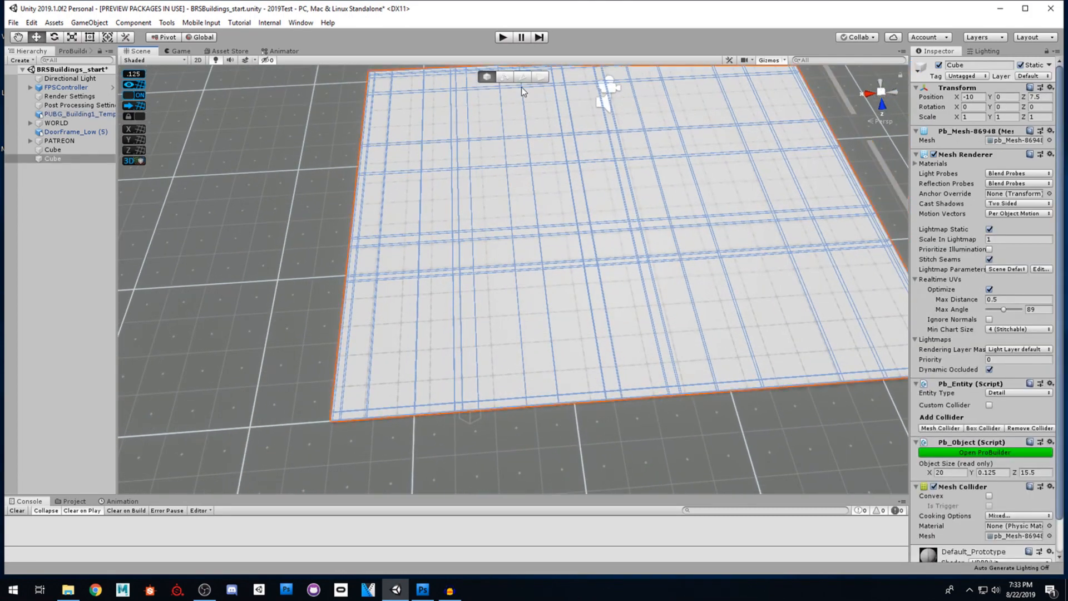
left_click(541, 78)
right_click_drag(478, 306, 420, 345)
right_click_drag(492, 347, 428, 359)
left_click(403, 356)
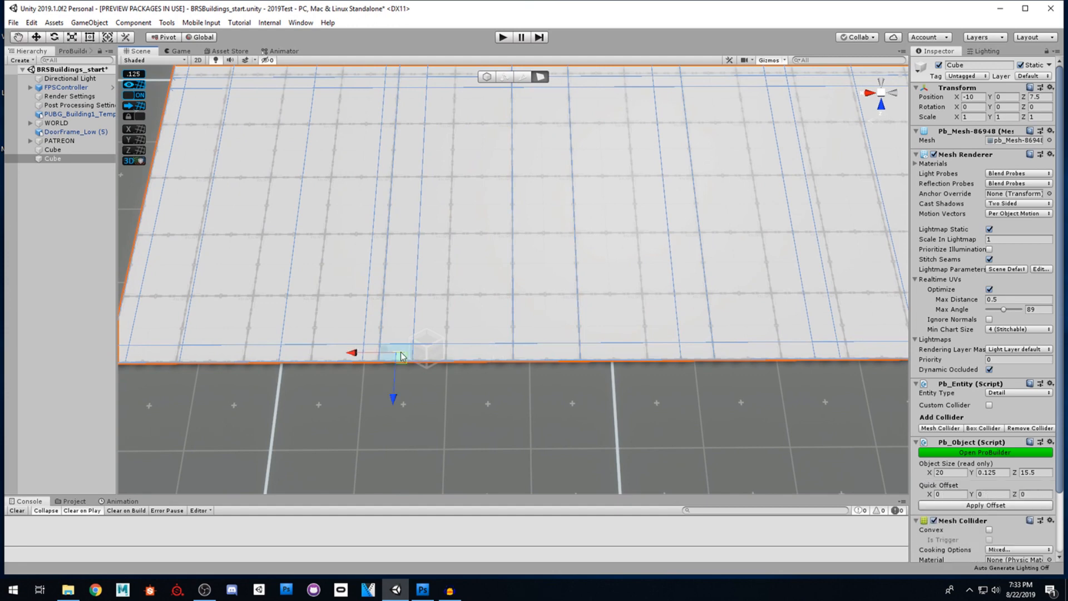
left_click(334, 356, "shift")
left_click(257, 351, "shift")
left_click(144, 353, "shift")
right_click_drag(144, 353, 131, 342)
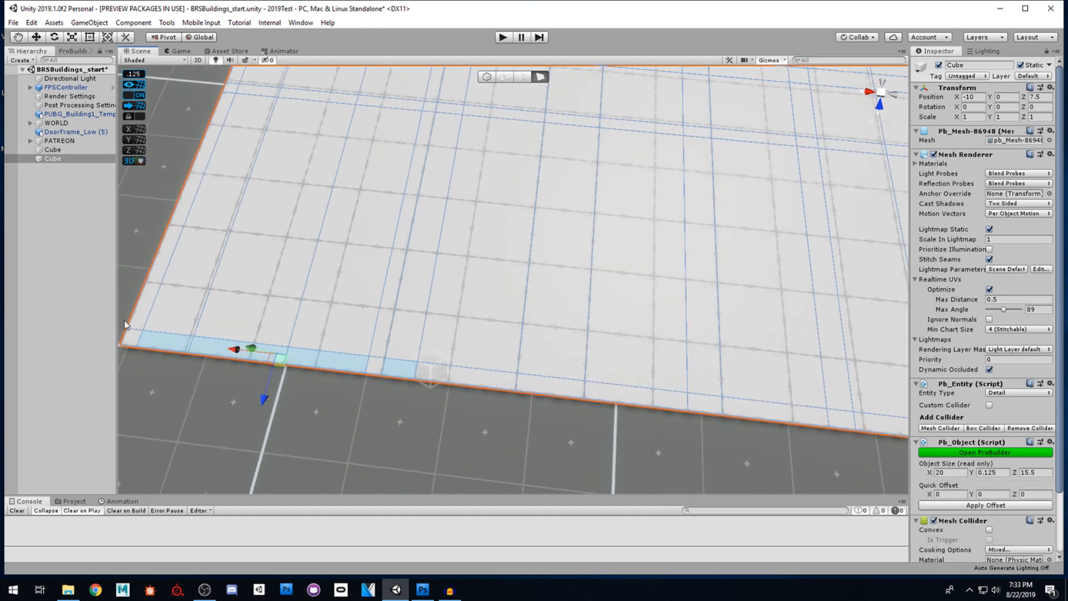
- Add the small room's outer side wall and inner partition faces to the selection, leaving its door gap unselected
left_click(146, 299, "shift")
right_click_drag(186, 174, 268, 196)
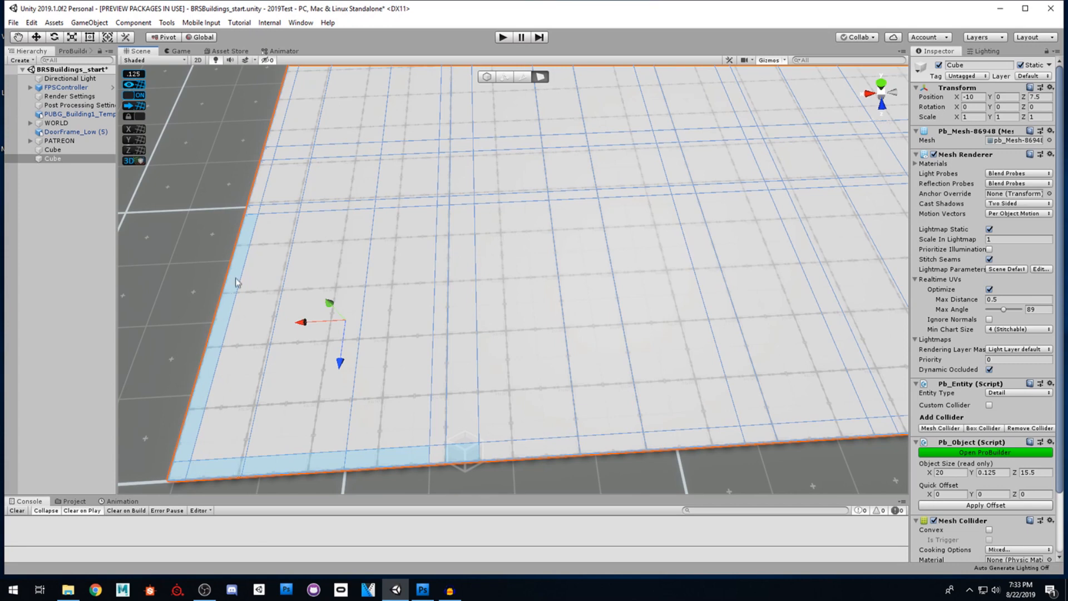
left_click(252, 210, "shift")
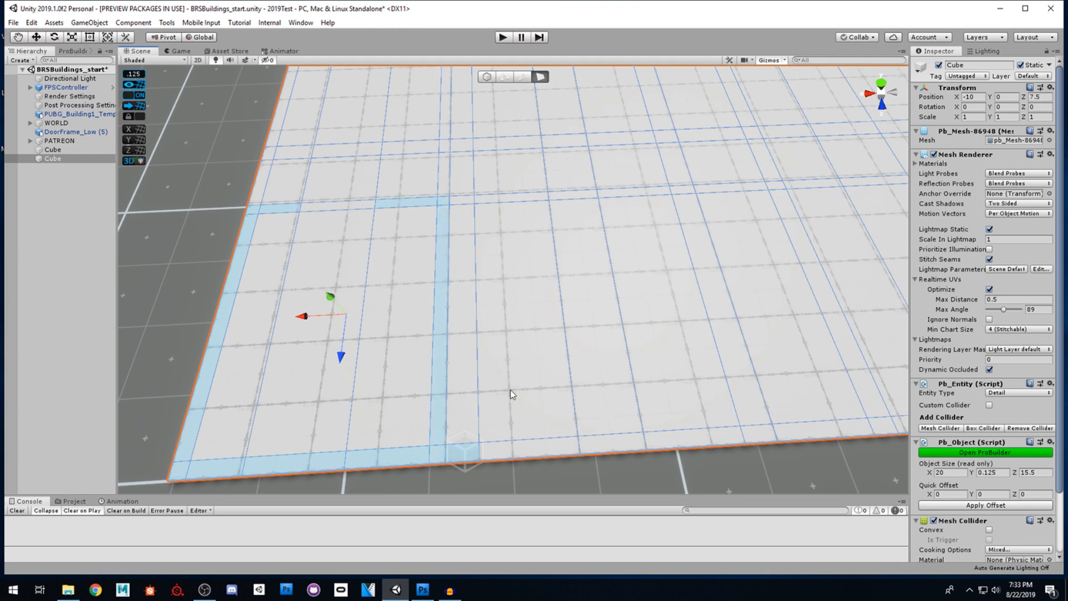
- Add the front outer-wall faces beyond the doorway to the selection, up to the slab corner nearest the template
scroll(529, 379, "down", 10)
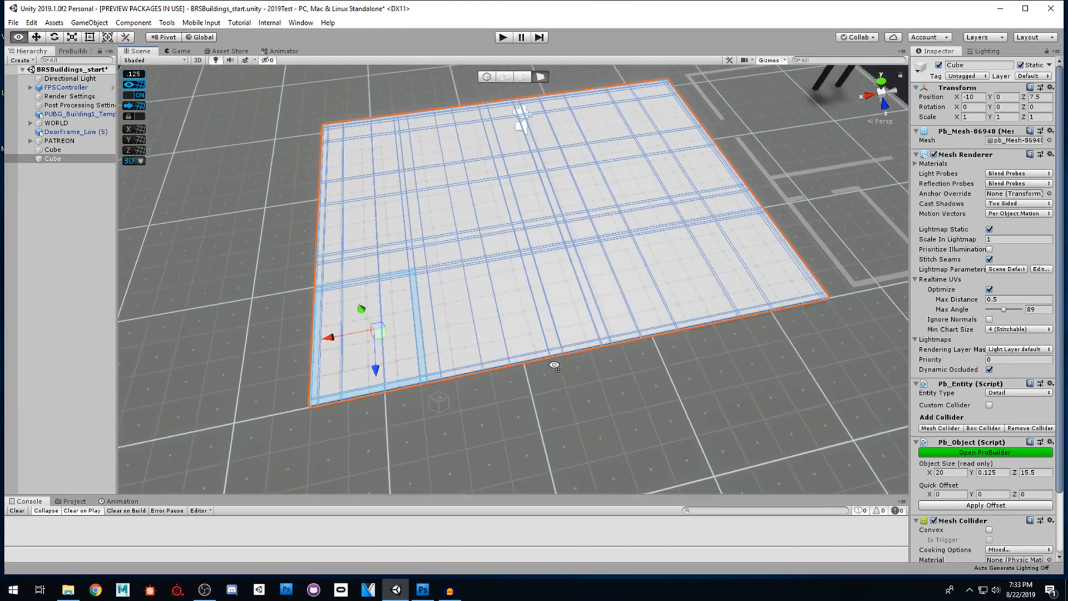
left_click_drag(546, 370, 621, 342, "alt")
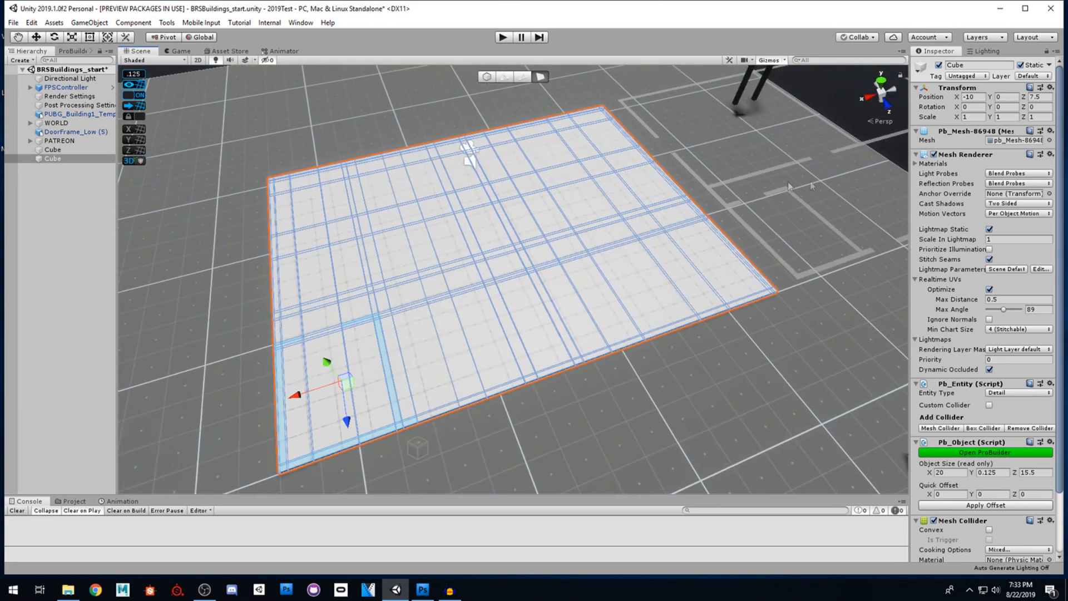
left_click_drag(328, 336, 357, 329, "alt")
left_click_drag(467, 265, 353, 320, "alt")
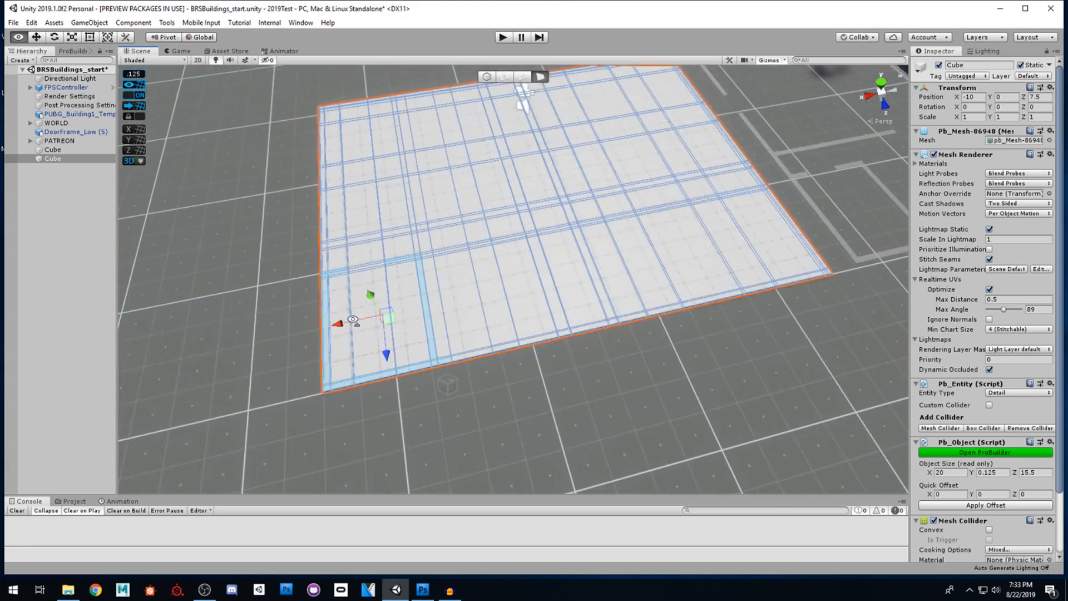
scroll(353, 320, "up", 5)
left_click_drag(374, 305, 319, 350, "alt")
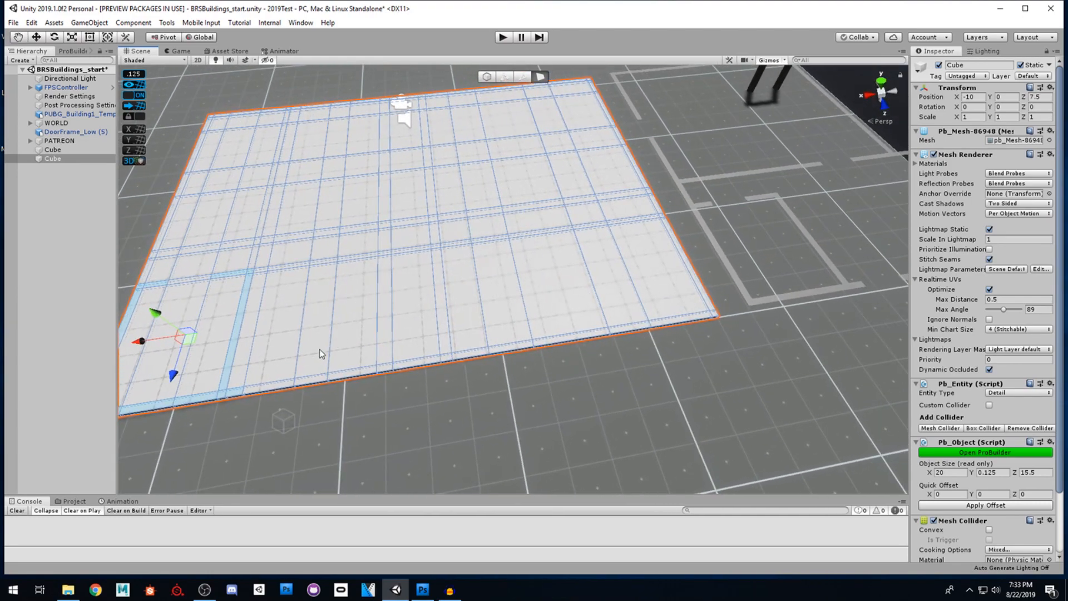
left_click_drag(473, 337, 309, 386, "alt")
left_click(319, 377, "shift")
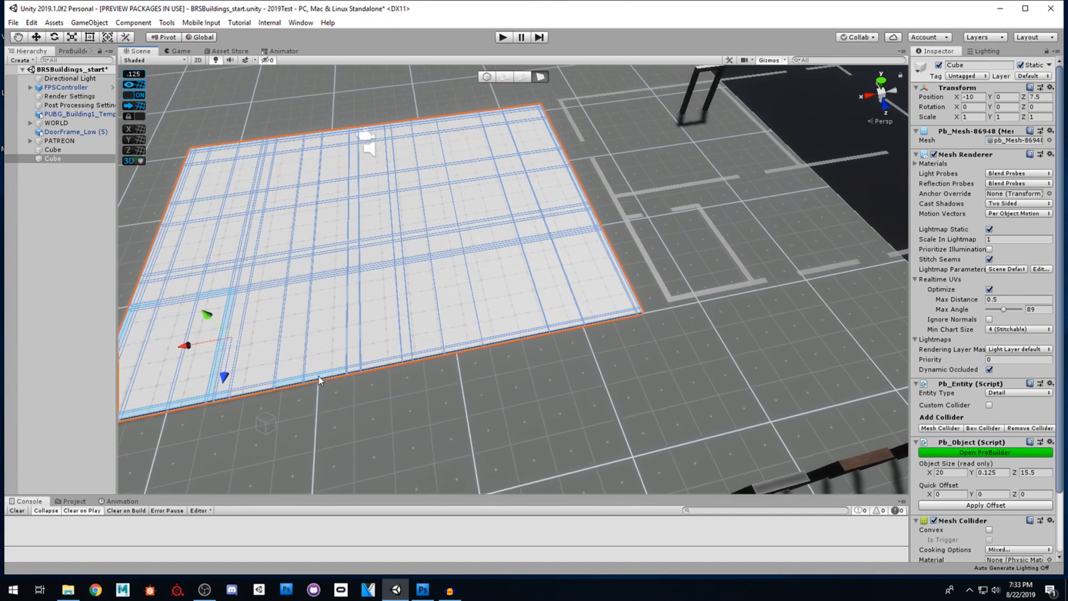
left_click(353, 369, "shift")
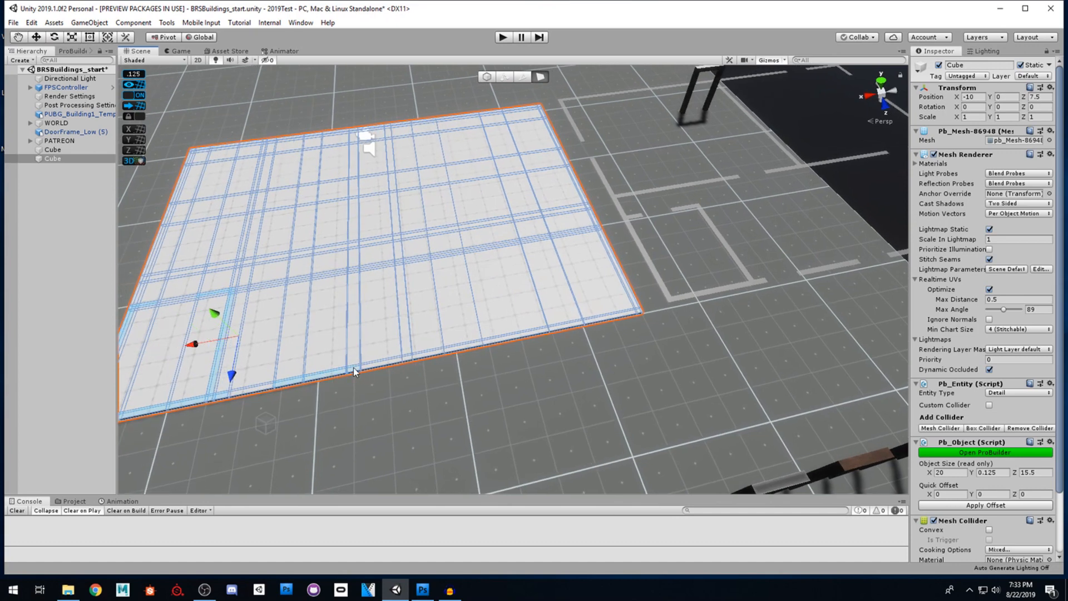
left_click(409, 362, "shift")
left_click(458, 350, "shift")
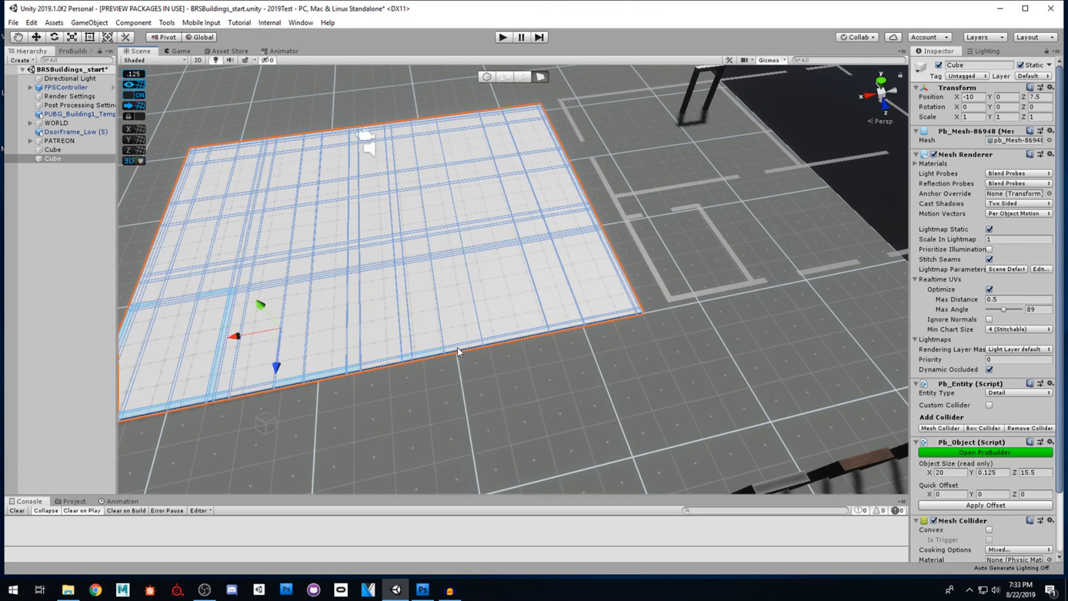
left_click(508, 370, "shift")
mouse_move(508, 369)
left_mouse_down("alt")
mouse_move(531, 360)
mouse_move(512, 358)
left_mouse_up("alt")
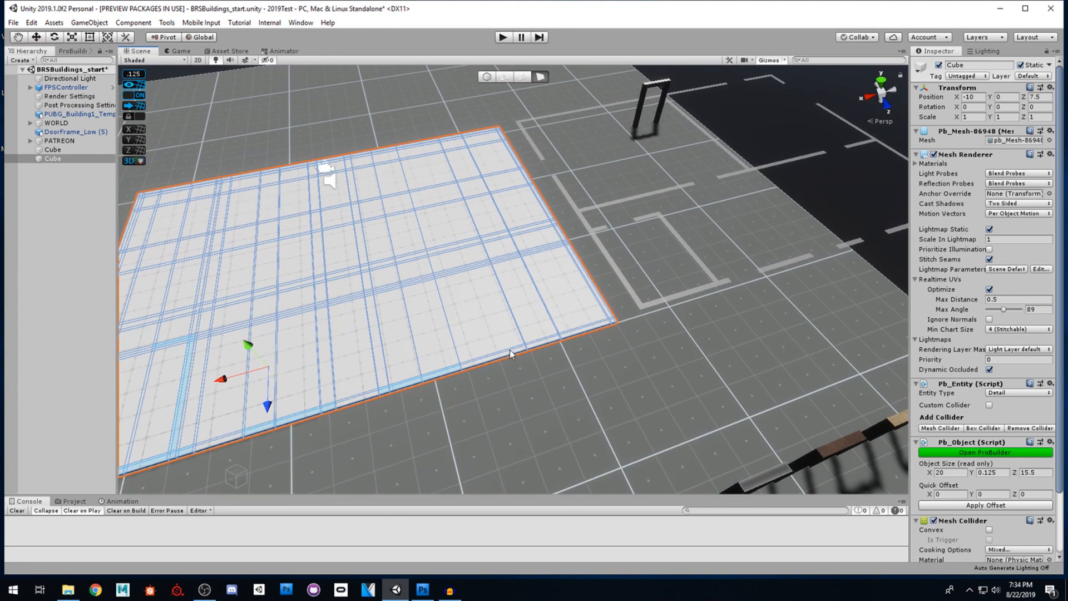
left_click(531, 348, "shift")
left_click(557, 342, "shift")
left_click(572, 335, "shift")
mouse_move(579, 358)
left_mouse_down("alt")
mouse_move(591, 353)
mouse_move(508, 375)
mouse_move(575, 367)
left_mouse_up("alt")
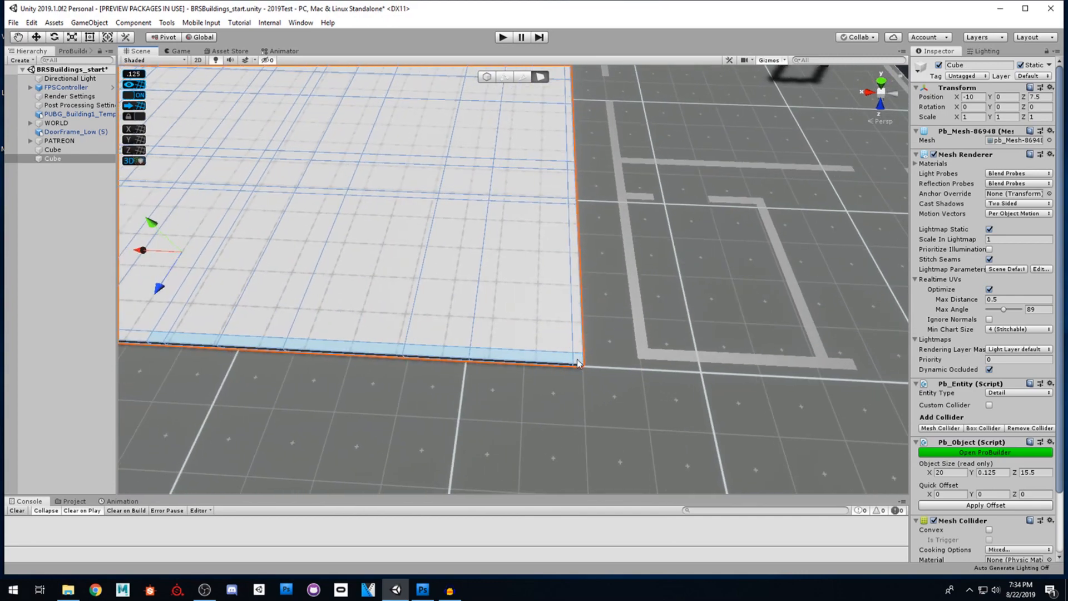
- Add the template-side outer wall up to the long partition and the partition's own faces to the selection, skipping its door gaps
left_click_drag(615, 329, 481, 359, "alt")
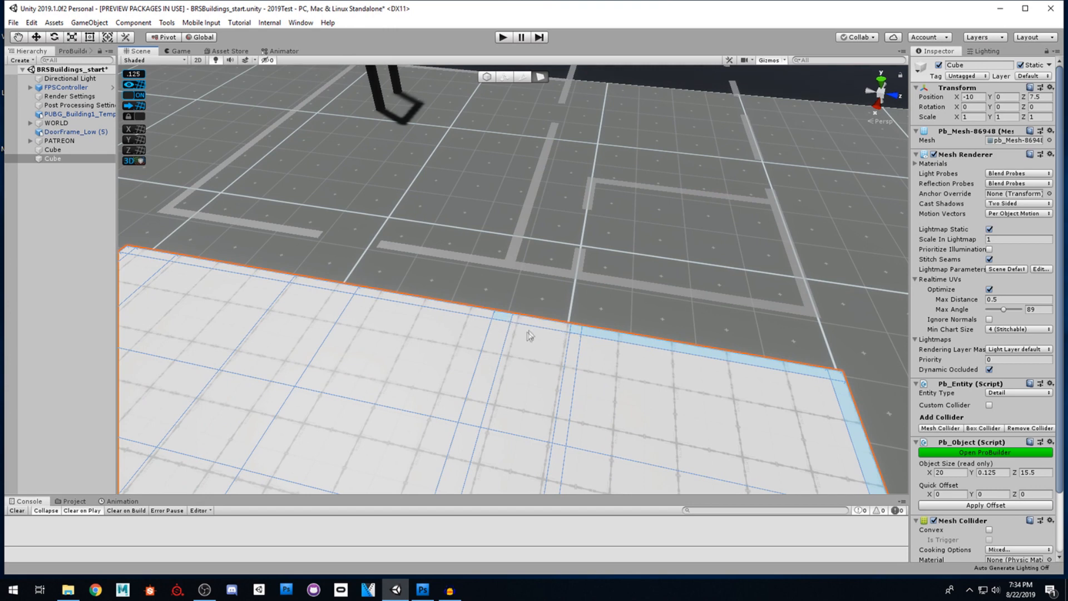
left_click_drag(560, 347, 531, 315, "alt")
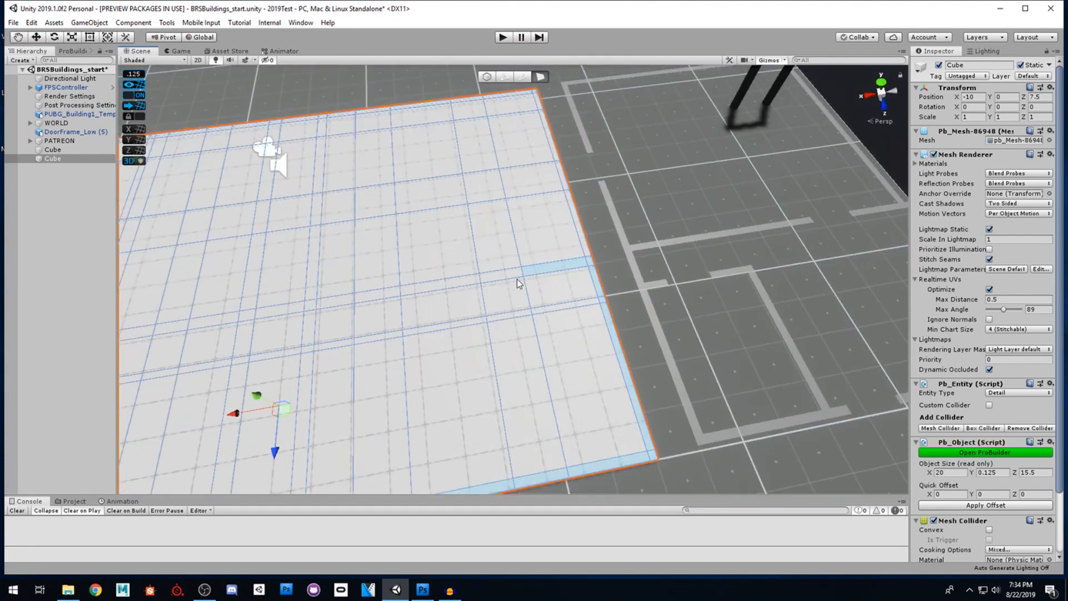
left_click_drag(501, 278, 464, 320, "alt")
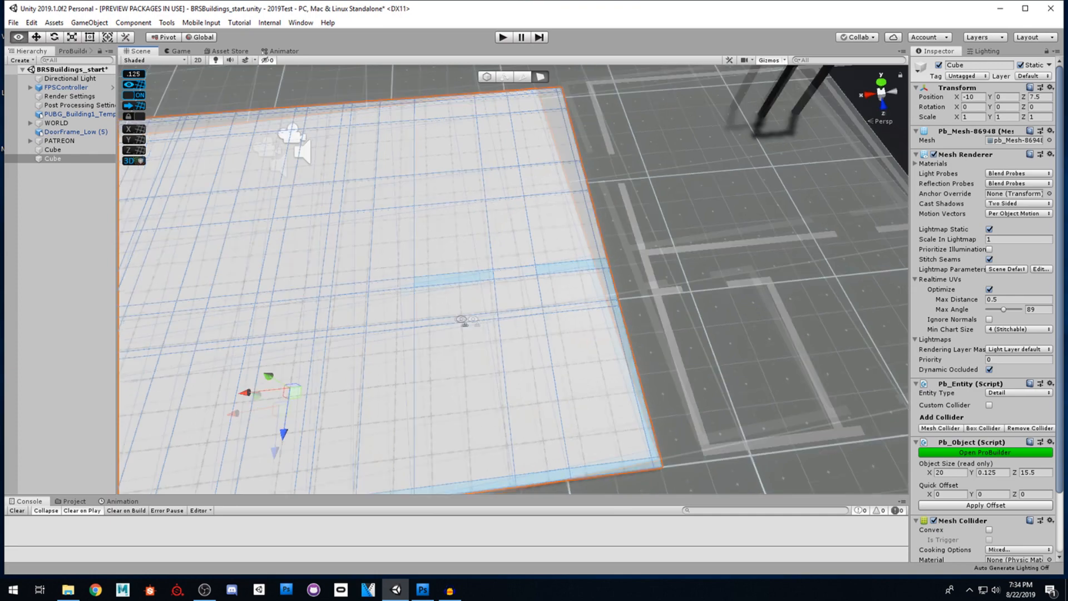
key("f")
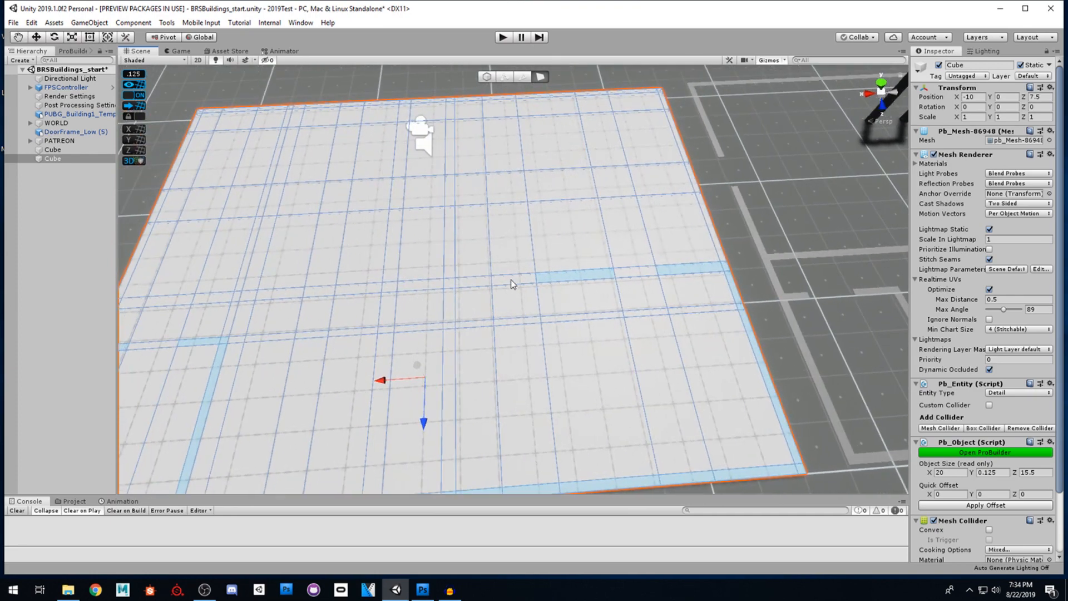
left_click_drag(508, 322, 510, 322, "alt")
scroll(510, 321, "down", 3)
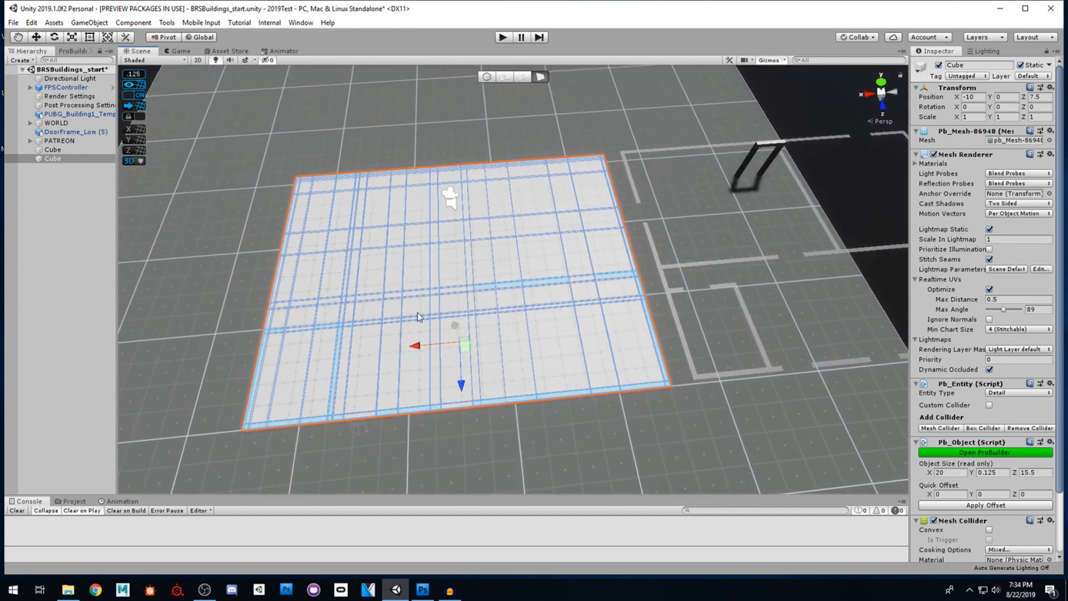
right_click_drag(422, 298, 472, 299)
key("w")
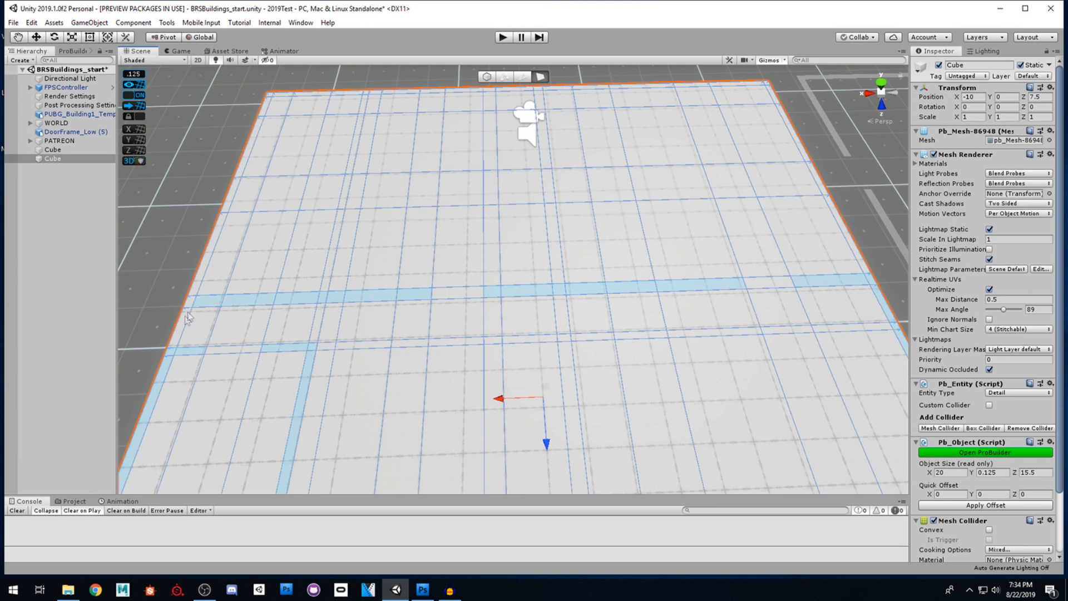
- Add the faces of the perpendicular partition running from the long partition to the back edge of the slab
scroll(512, 316, "down", 5)
left_click_drag(529, 313, 541, 310, "alt")
right_click_drag(541, 309, 521, 299)
key("w")
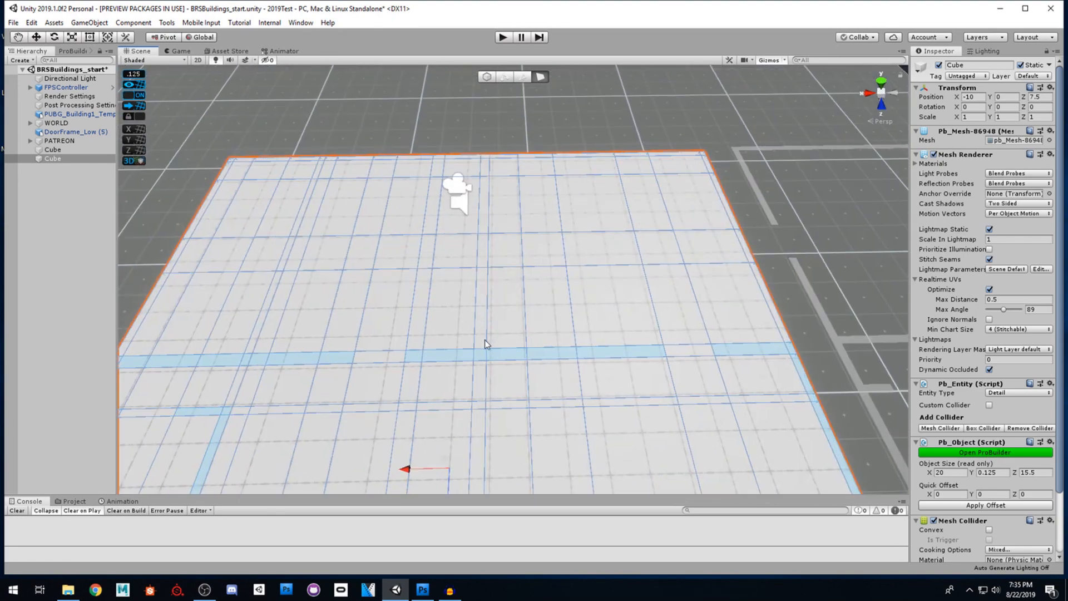
left_click(479, 338, "shift")
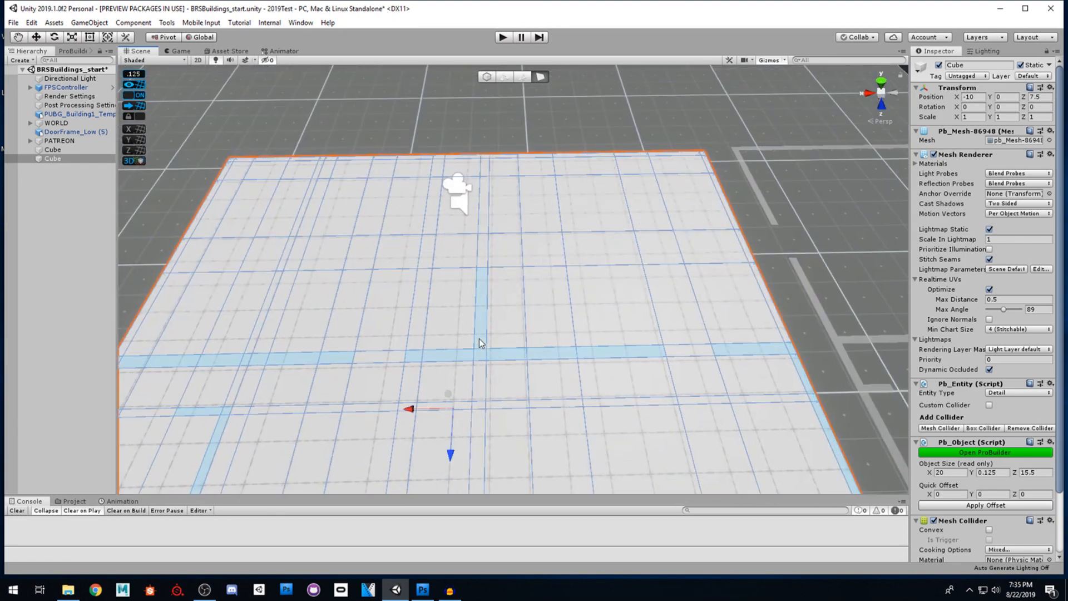
left_click(487, 208, "shift")
left_click(486, 167, "shift")
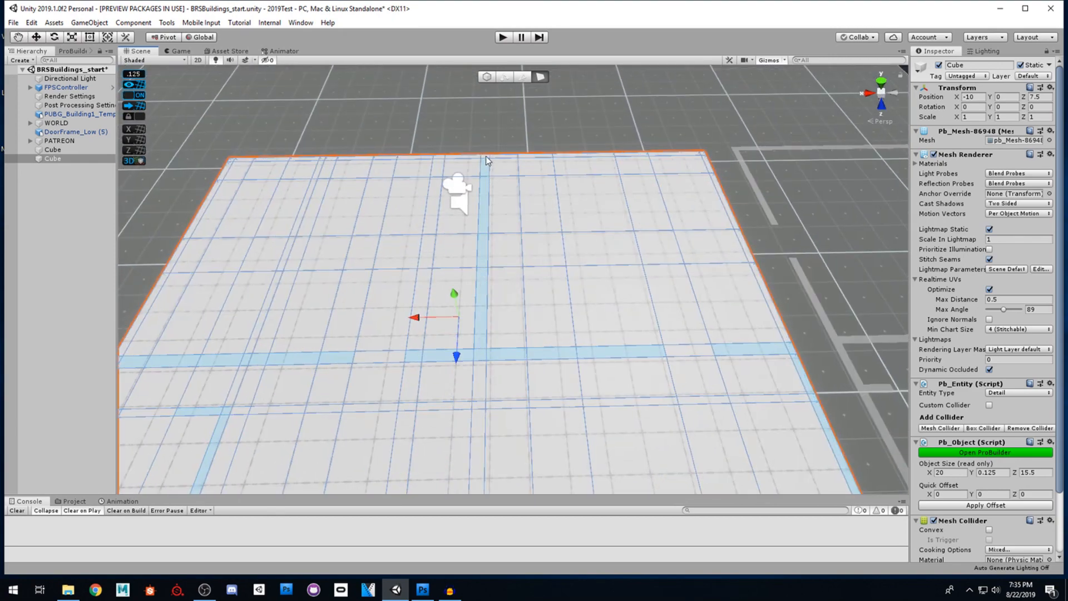
- Add the back outer-wall faces between the perpendicular partition and the template-side corner, leaving the opening unselected
right_click_drag(556, 251, 507, 354)
key("w")
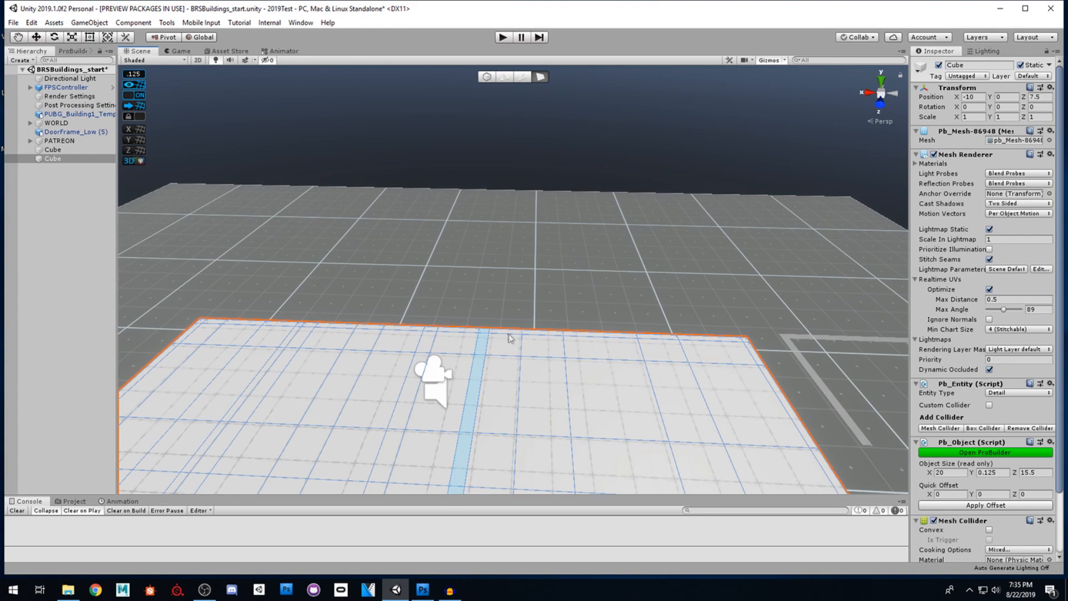
key("d")
right_click_drag(517, 369, 534, 402)
key("w")
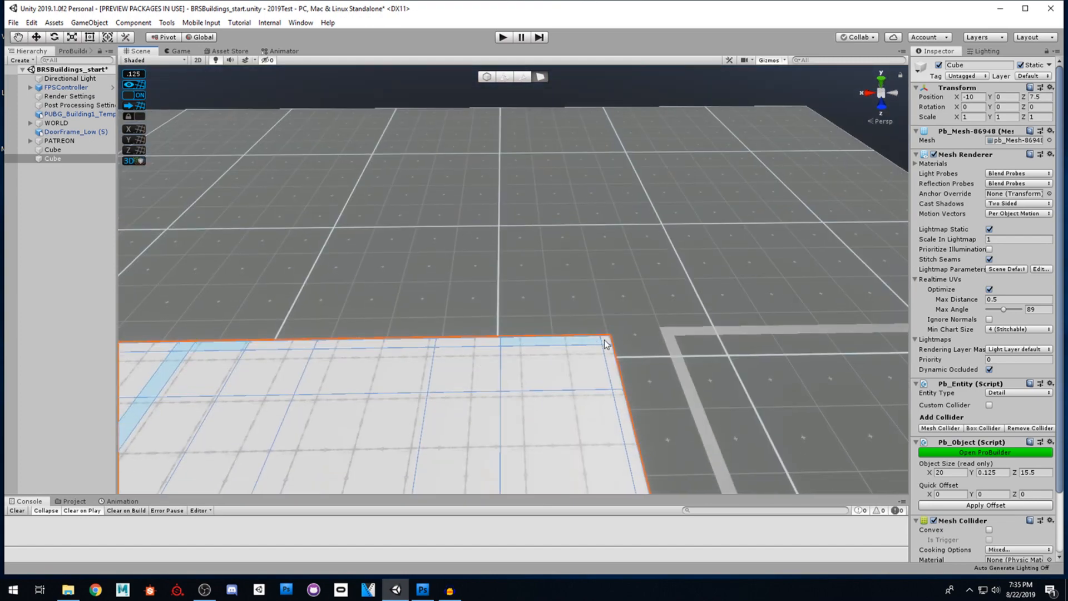
- Add the remaining template-side outer-wall faces from the long partition toward the back corner, skipping the opening
right_click_drag(592, 362, 508, 318)
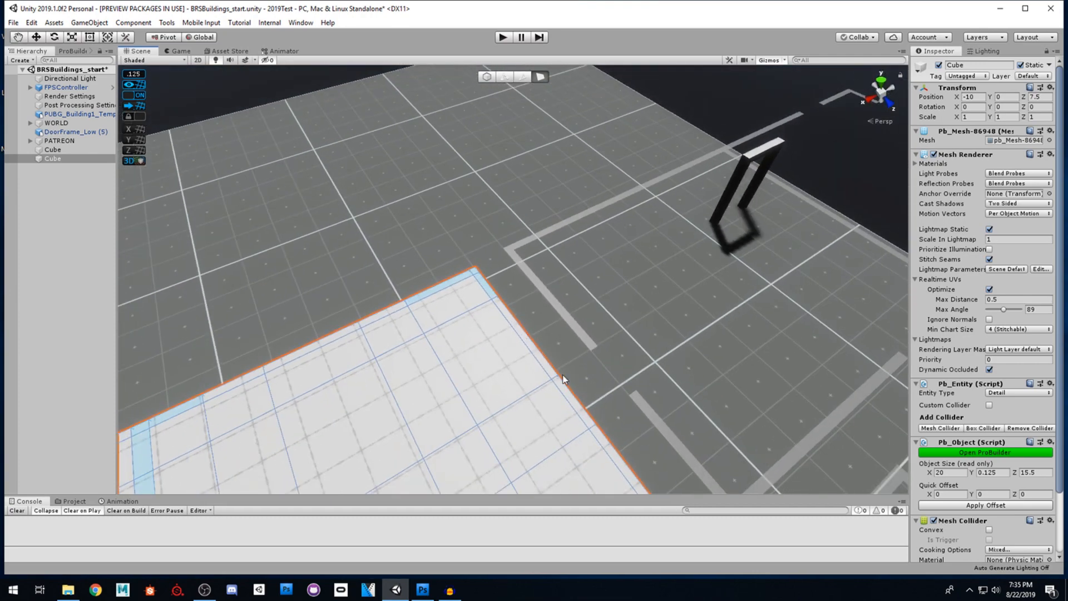
right_click_drag(515, 400, 565, 382)
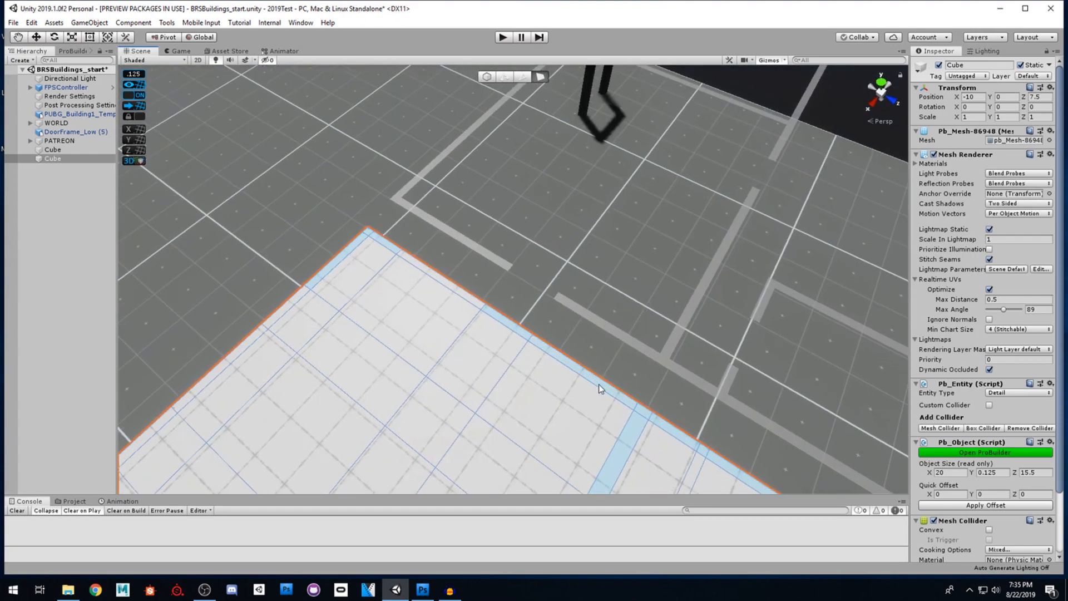
right_click_drag(520, 365, 451, 313)
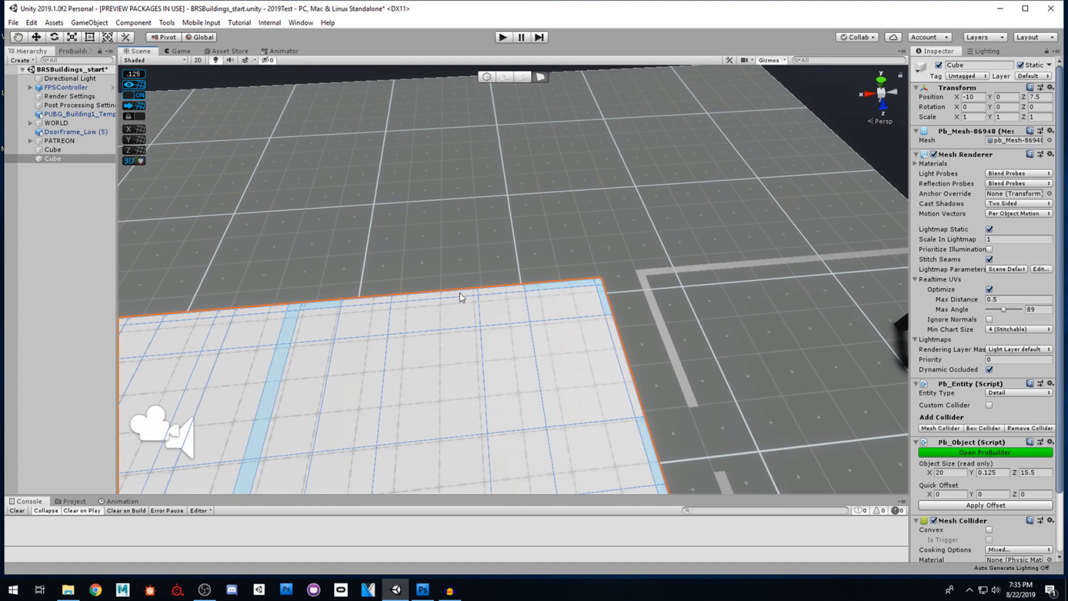
- Complete the selection with the rest of the back wall and the outer side wall opposite the template, leaving its opening unselected
right_click_drag(401, 342, 294, 408)
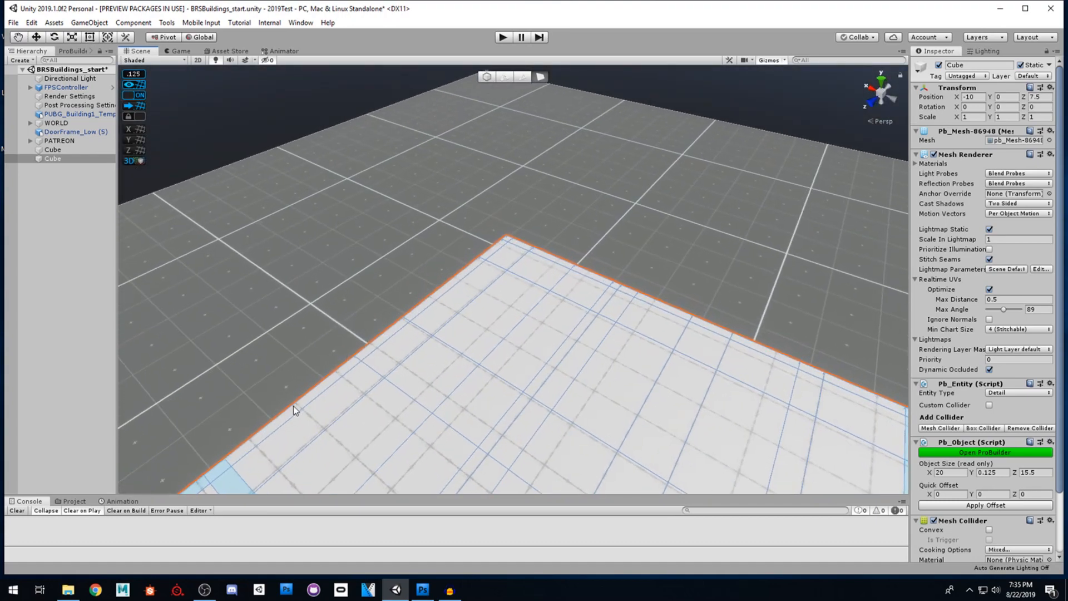
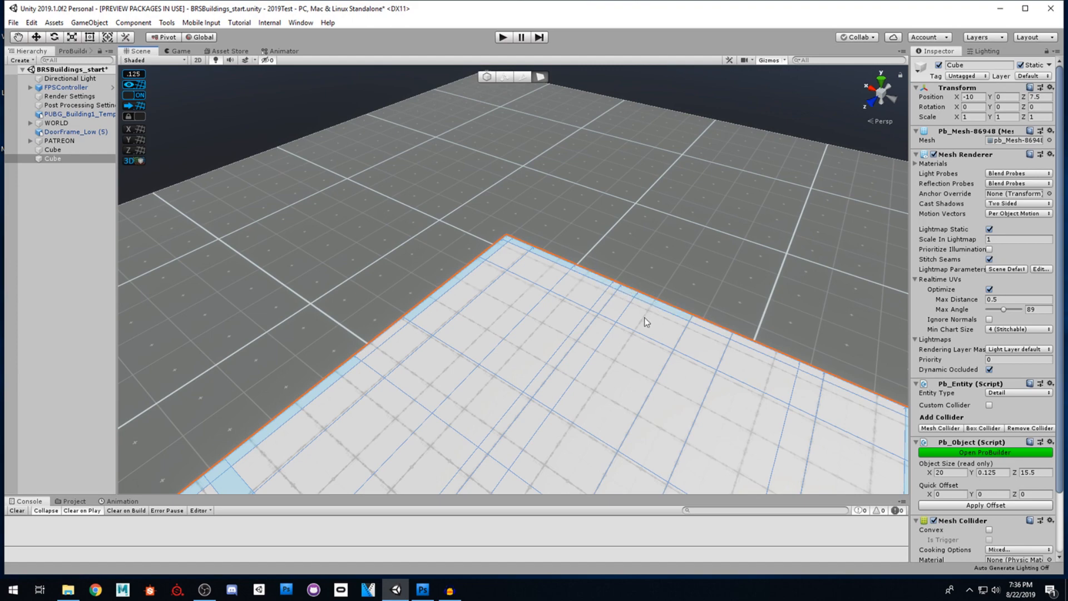
right_click_drag(692, 336, 654, 317)
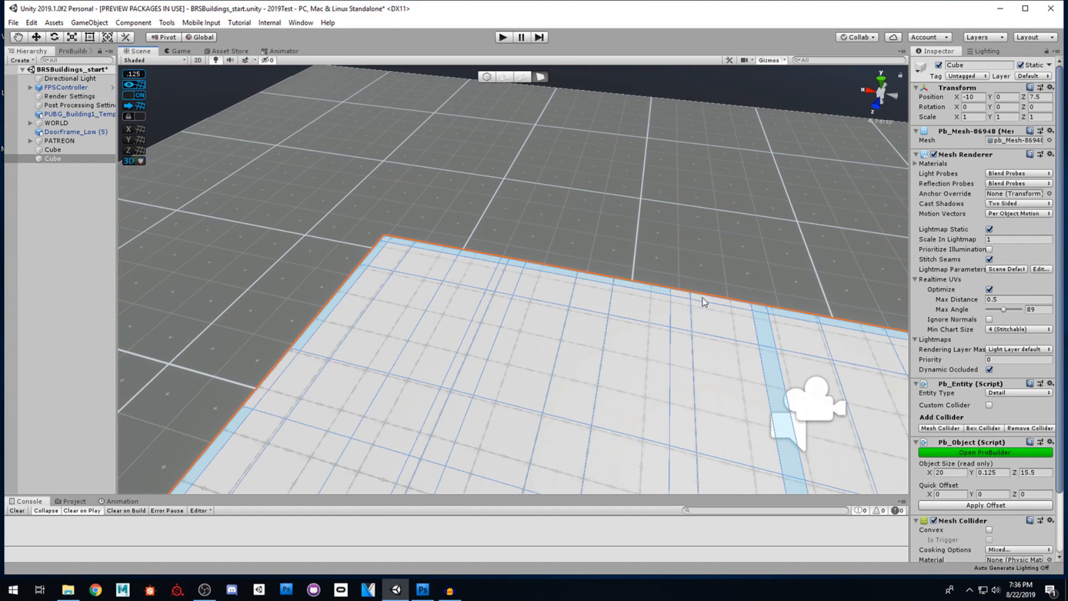
right_click_drag(562, 320, 660, 392)
key("d")
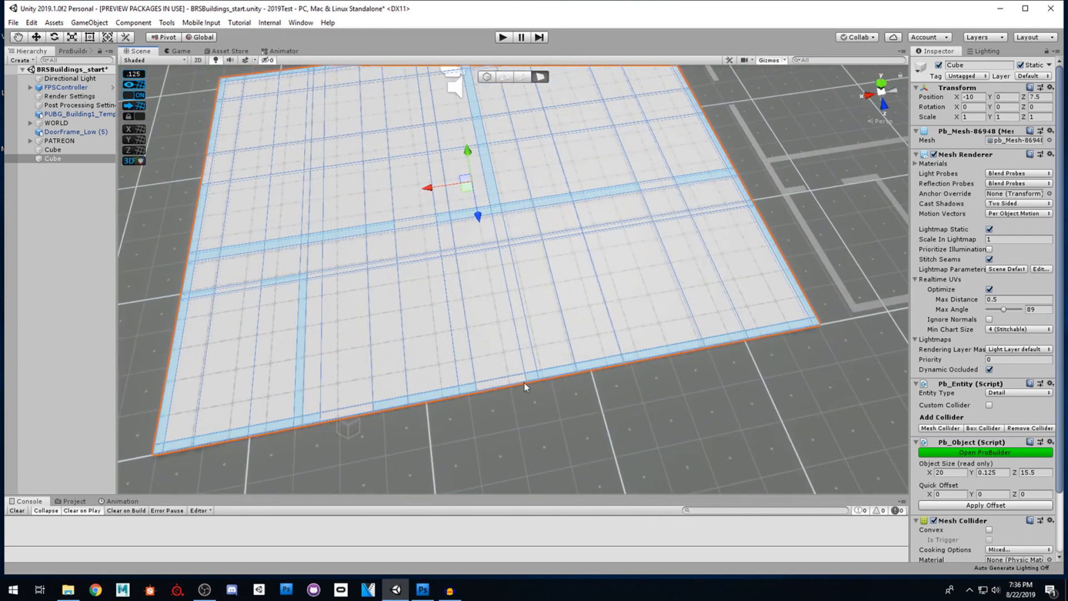
- Extrude the selected wall faces upward to an overall object height of about 1.06
left_click_drag(592, 322, 688, 357, "alt")
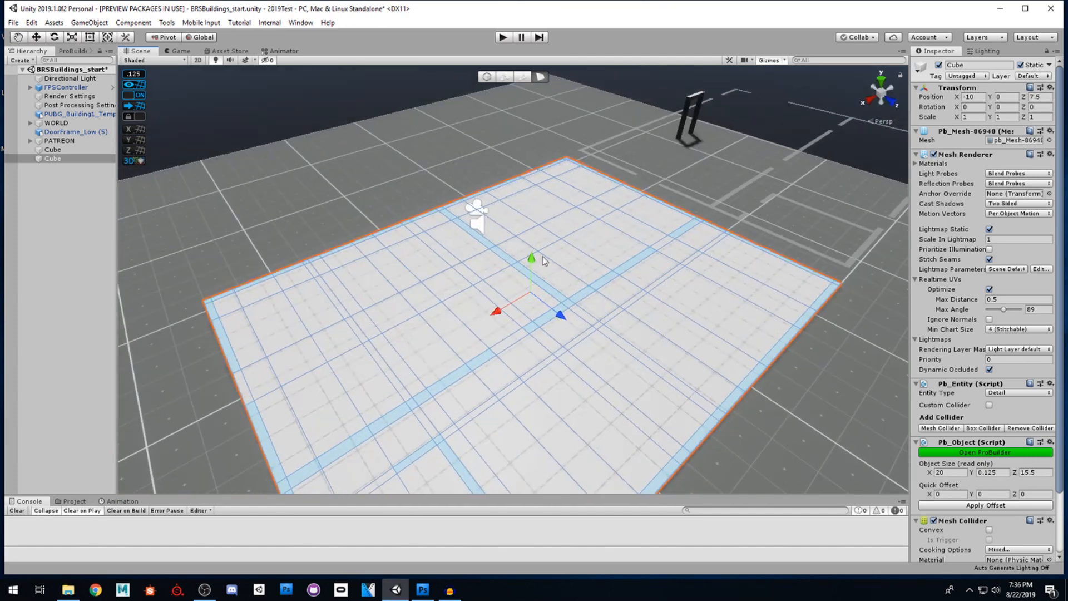
left_click_drag(533, 260, 532, 245, "shift")
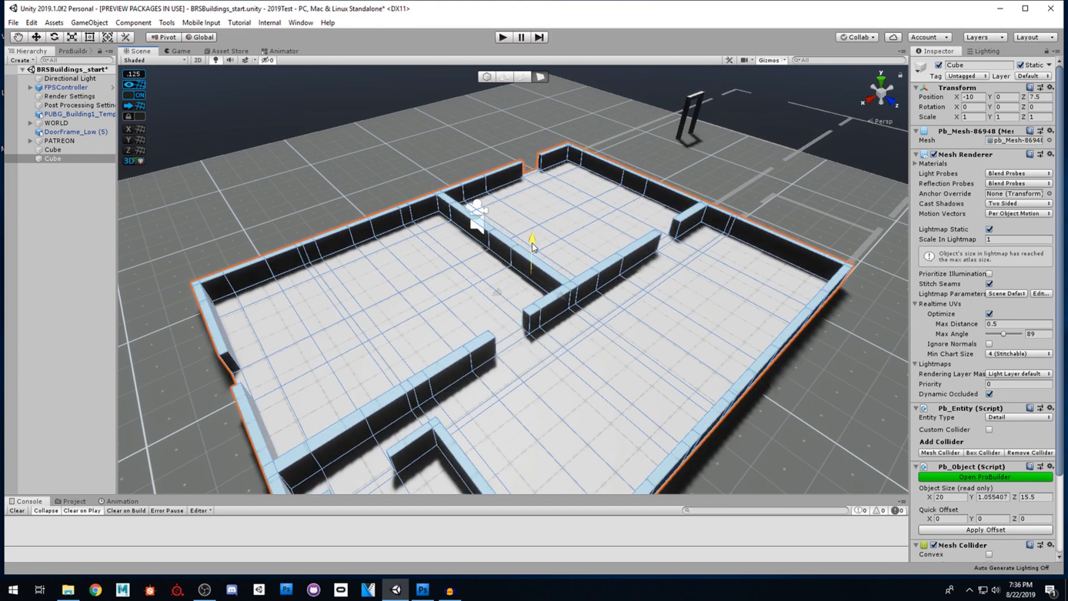
left_click_drag(573, 289, 489, 348, "alt")
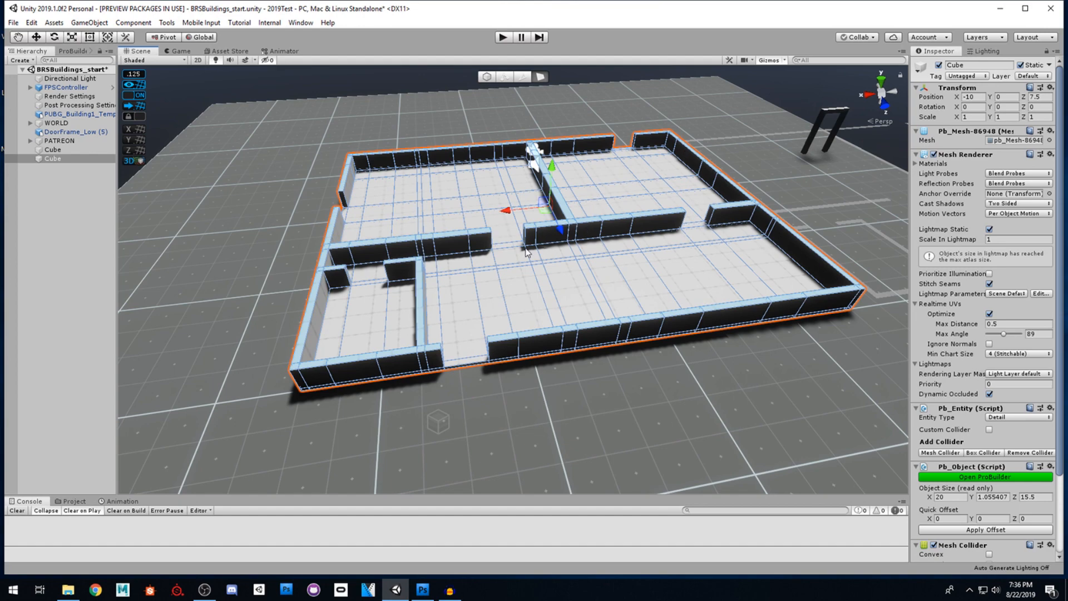
- Lower the selected wall tops to an overall object height of about 0.93
right_click_drag(549, 283, 472, 167)
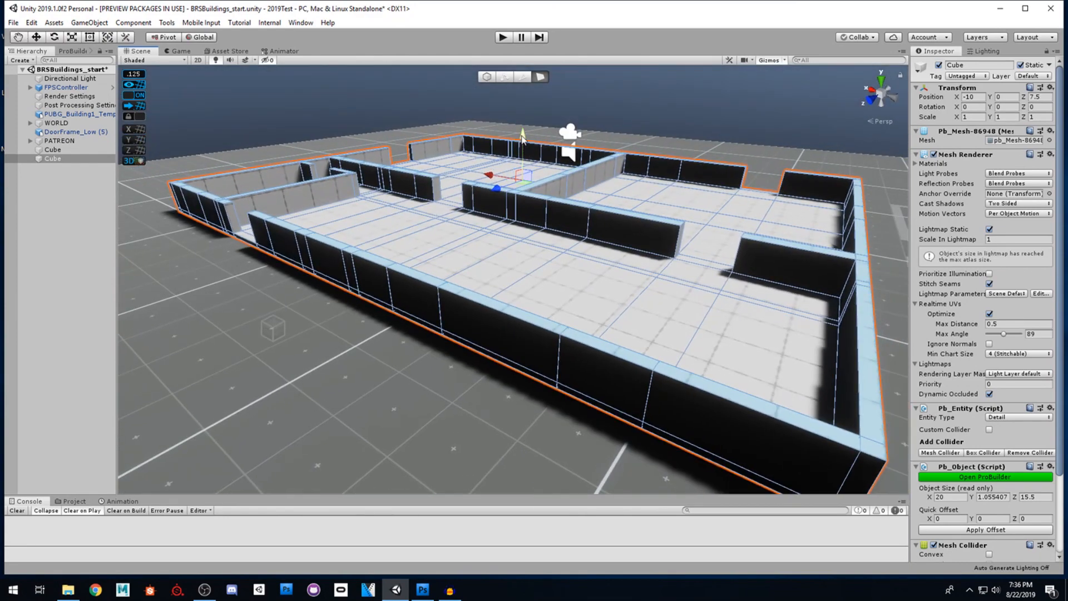
left_click_drag(523, 137, 523, 140)
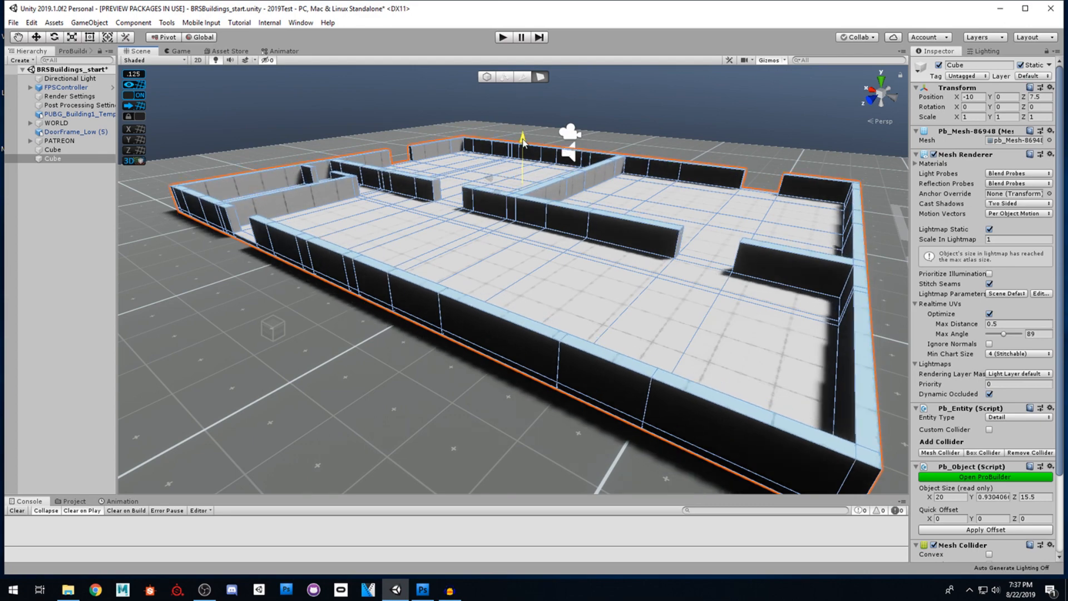
right_click_drag(501, 202, 668, 273)
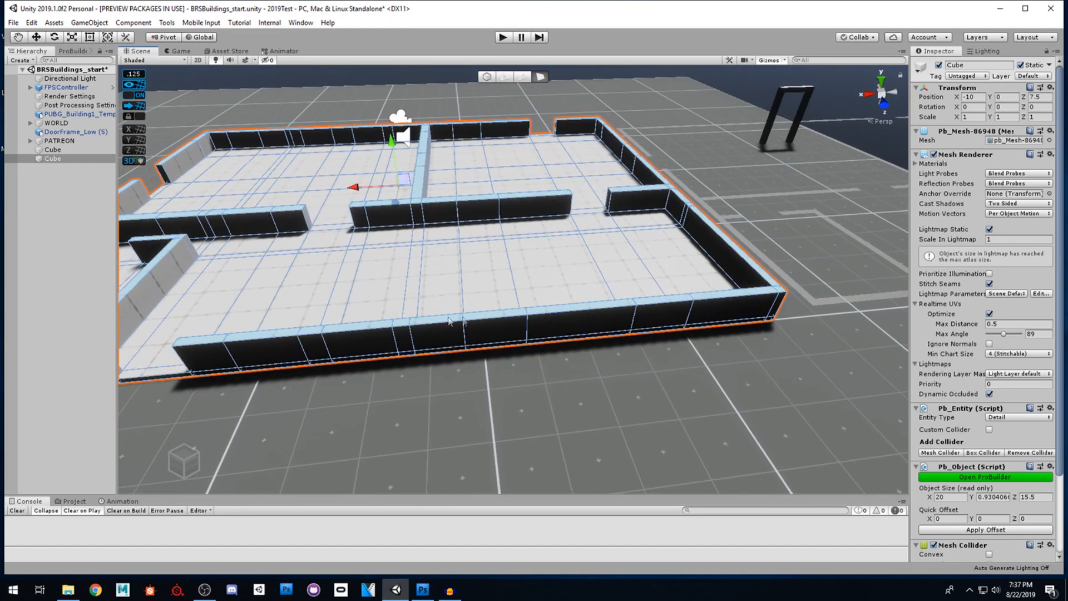
right_click_drag(521, 308, 450, 304)
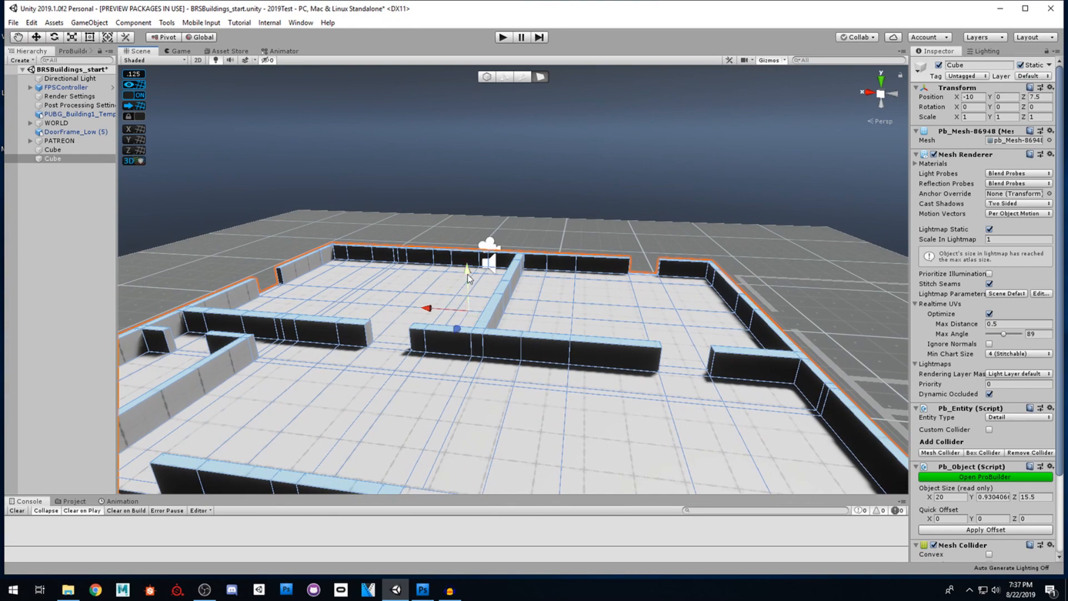
- Extrude the selected wall tops upward to an overall object height of about 3.06
left_click_drag(467, 274, 469, 220, "shift")
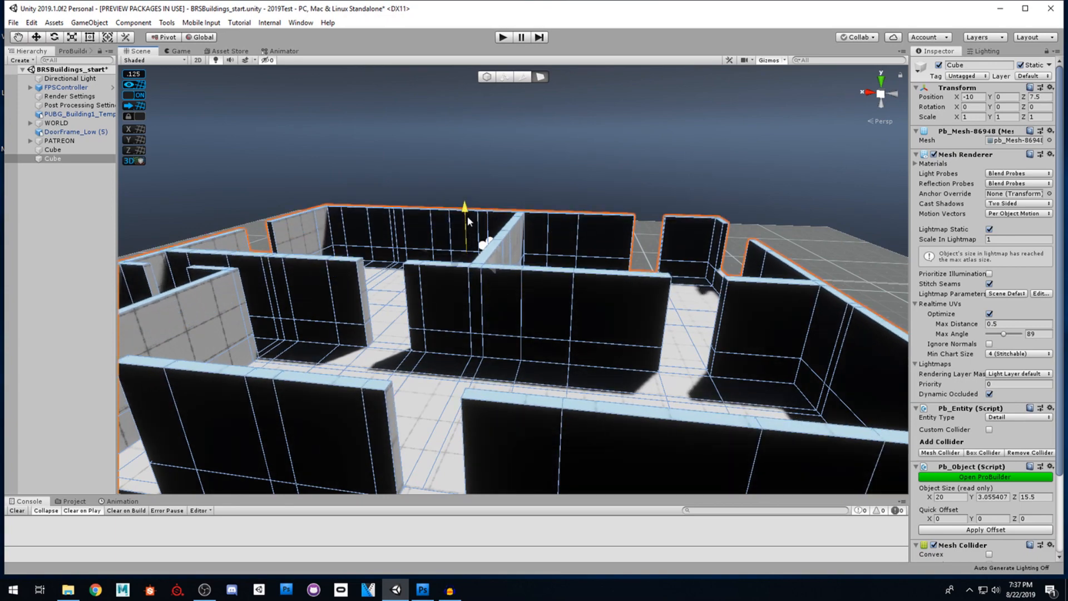
key("s")
right_click_drag(482, 311, 497, 368)
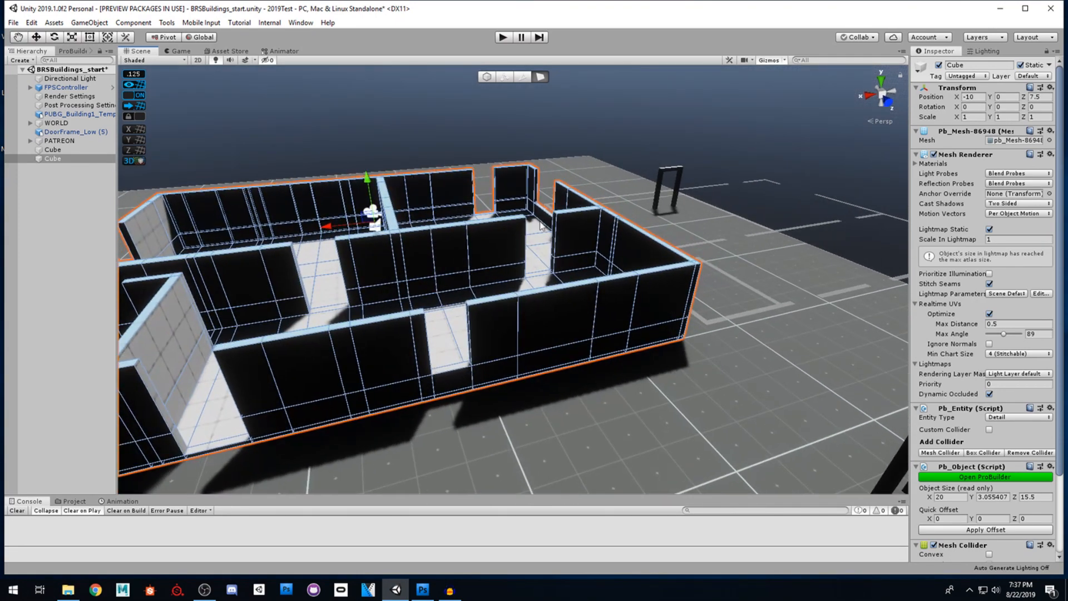
key("s")
right_click_drag(460, 268, 492, 267)
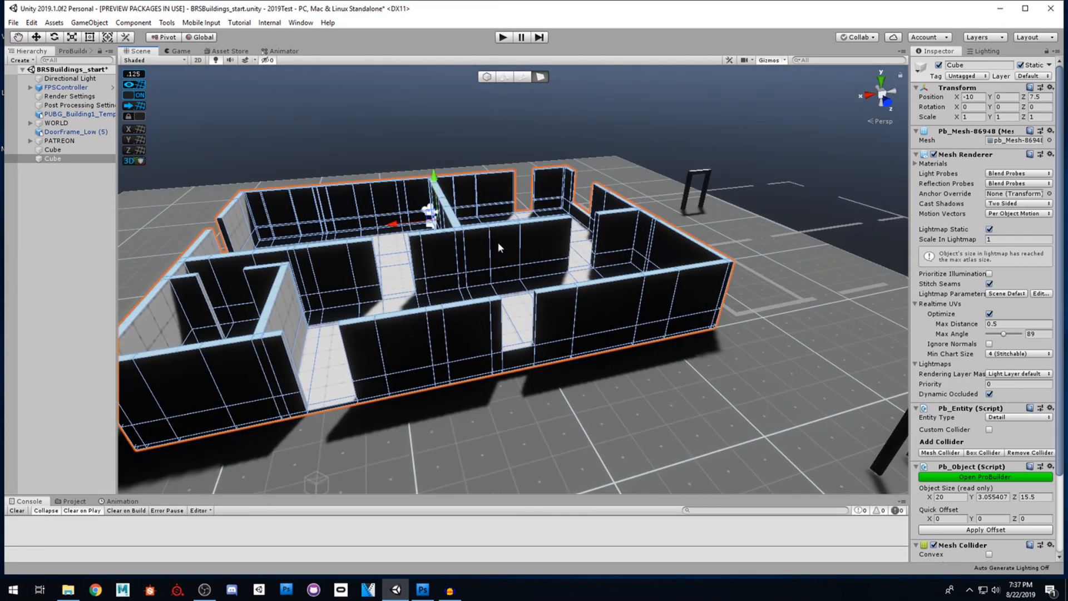
right_click_drag(544, 264, 487, 268)
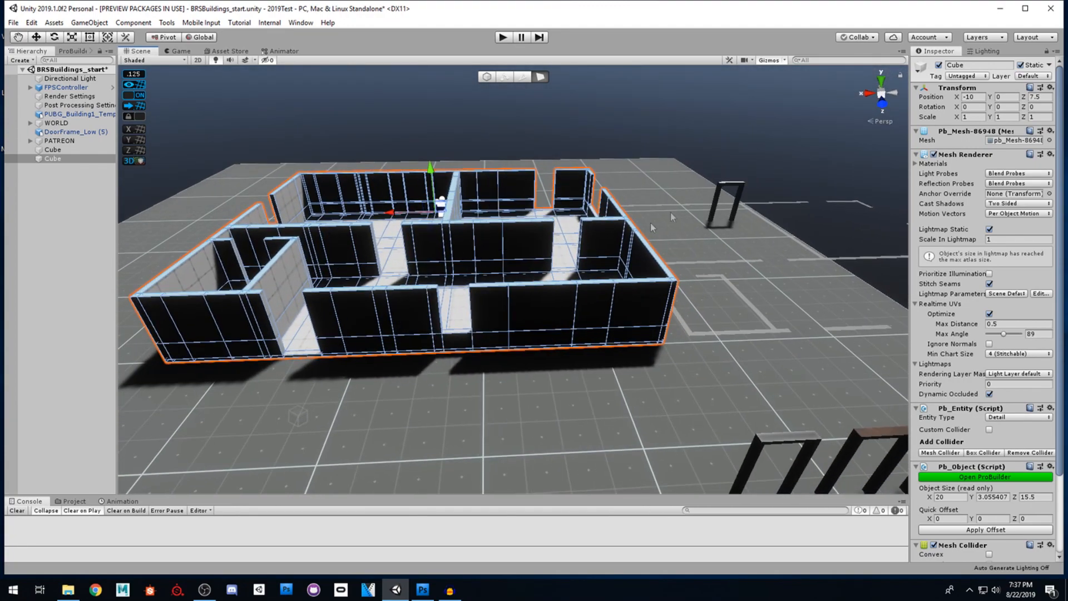
- Select the free-standing door frame mesh as a whole object and move it beside the front wall, at about X -6.375, Z 6.875
left_click(723, 189)
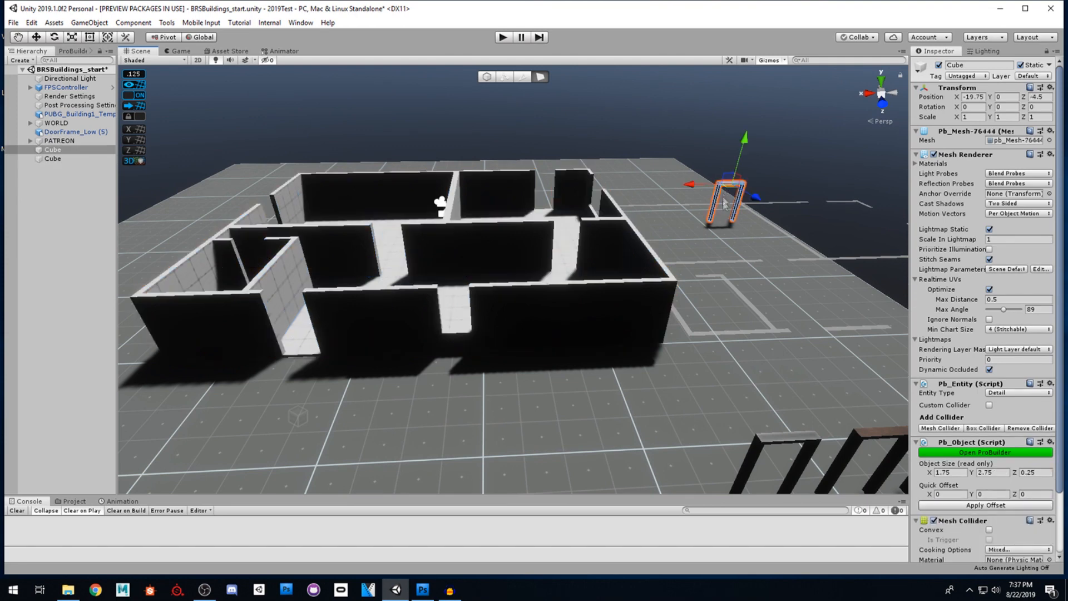
left_click_drag(724, 193, 604, 267)
left_click(483, 76)
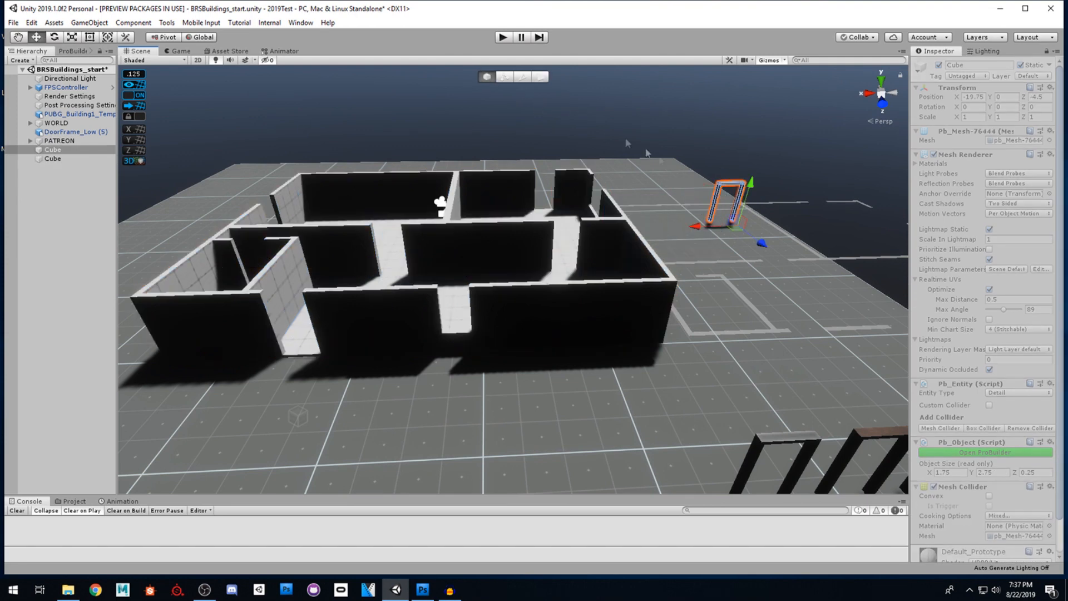
left_click(724, 188)
right_click_drag(680, 207, 673, 278)
key("w")
key("d")
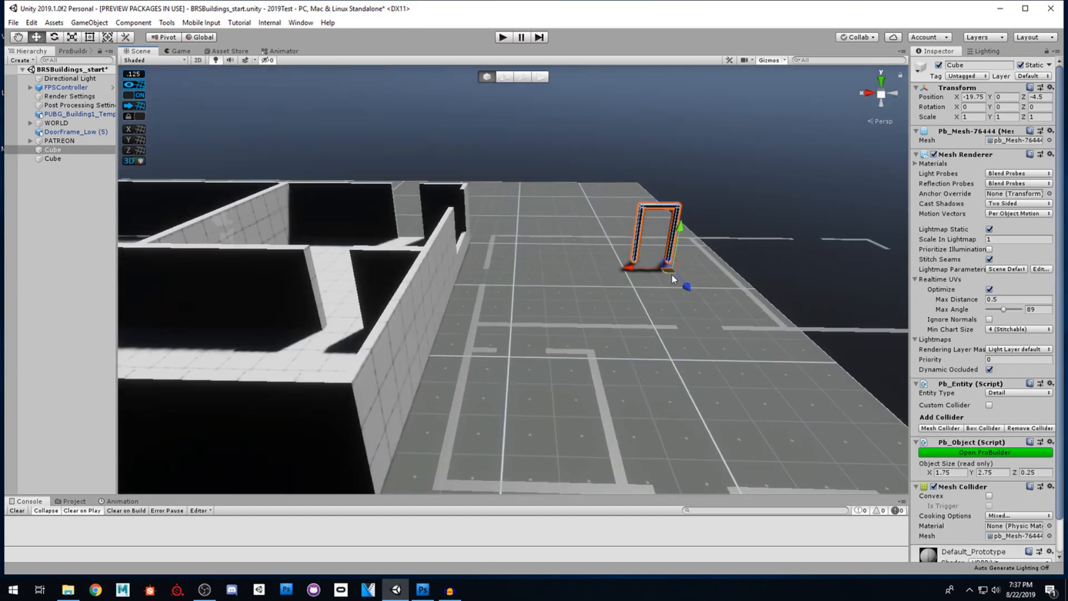
left_click_drag(670, 274, 388, 380)
right_click_drag(387, 381, 428, 392)
key("s")
key("a")
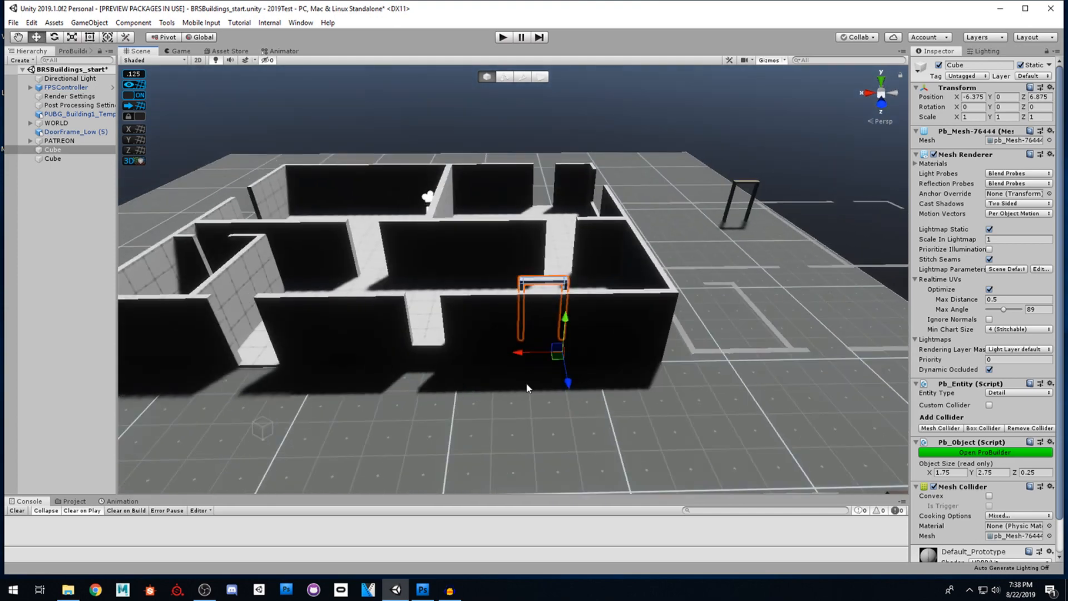
- Fit the door frame into the front-wall opening beside the small room, at X 3.875, Y 0.125, Z 8.25
left_click_drag(571, 355, 283, 384)
key("w")
right_click_drag(373, 362, 740, 358)
key("s")
key("w")
key("d")
left_click_drag(451, 352, 434, 349)
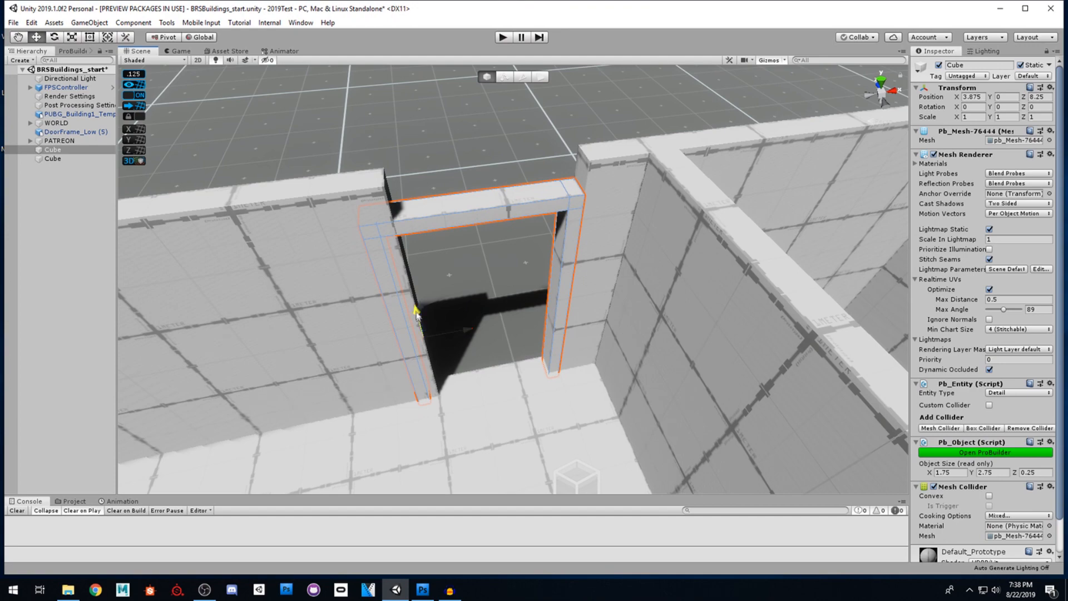
left_click_drag(416, 315, 416, 313)
right_click_drag(515, 327, 399, 221)
key("w")
right_click_drag(449, 250, 625, 232)
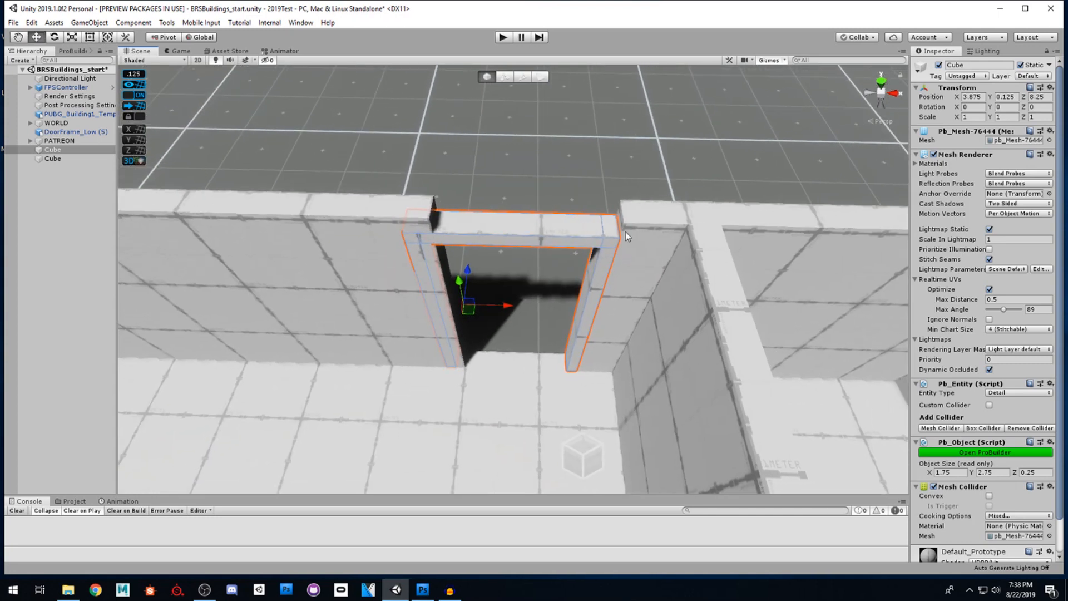
- Switch the building mesh to face editing, select the wall-top faces on both sides of the framed opening, and show the ProBuilder tools
left_click(664, 217)
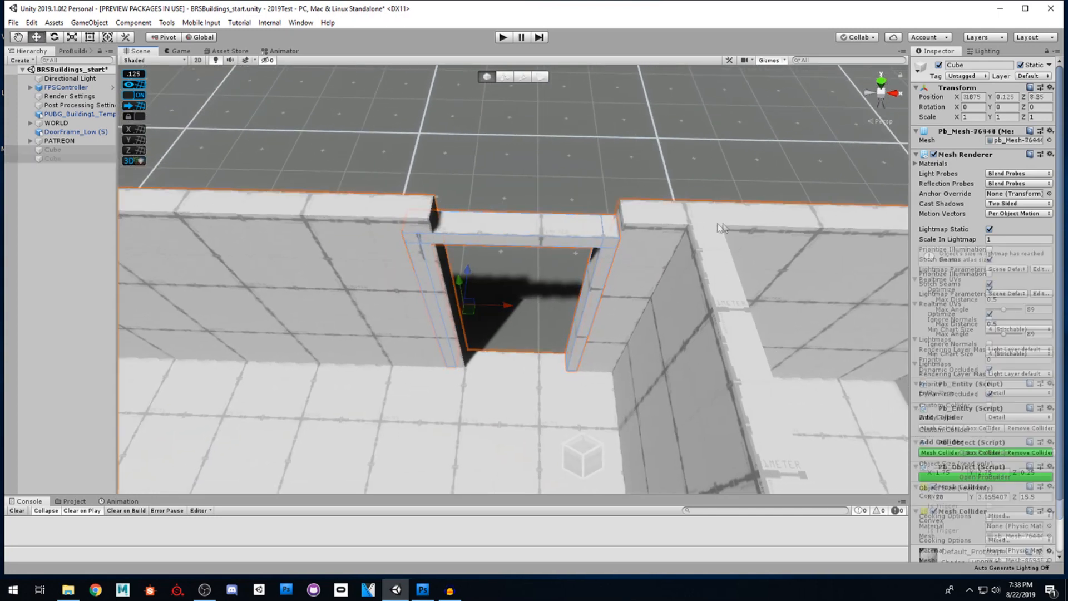
left_click(540, 80)
left_click(665, 219)
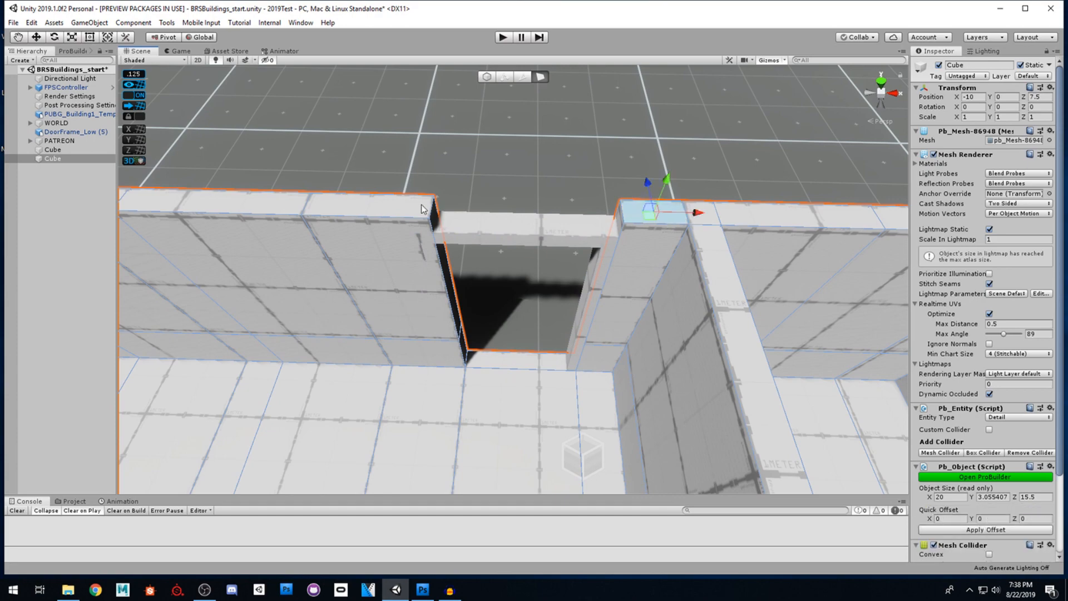
left_click(345, 211, "shift")
right_click_drag(344, 222, 738, 212)
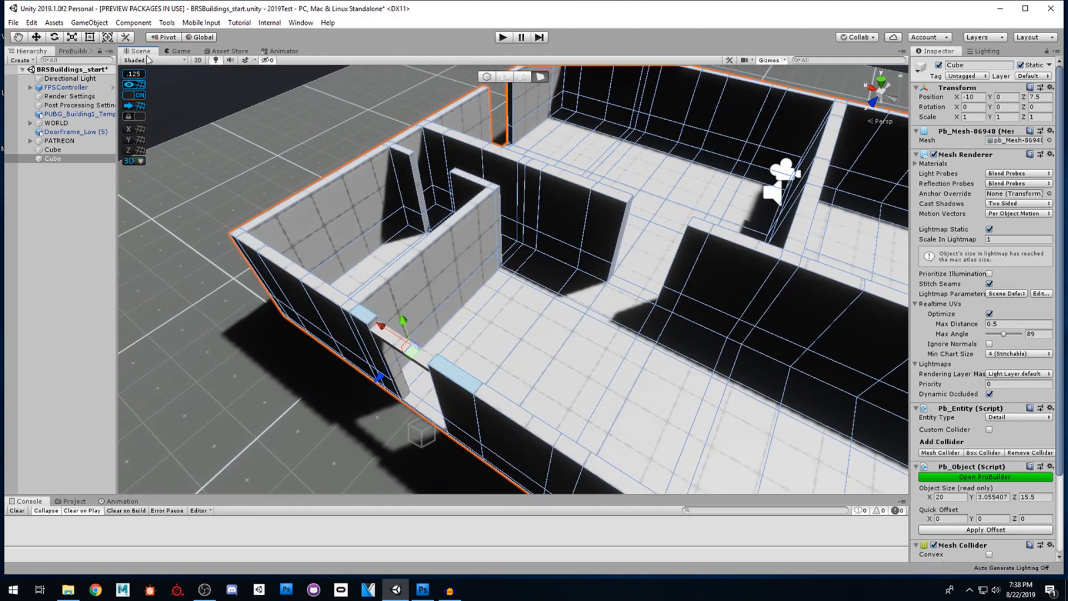
left_click(74, 51)
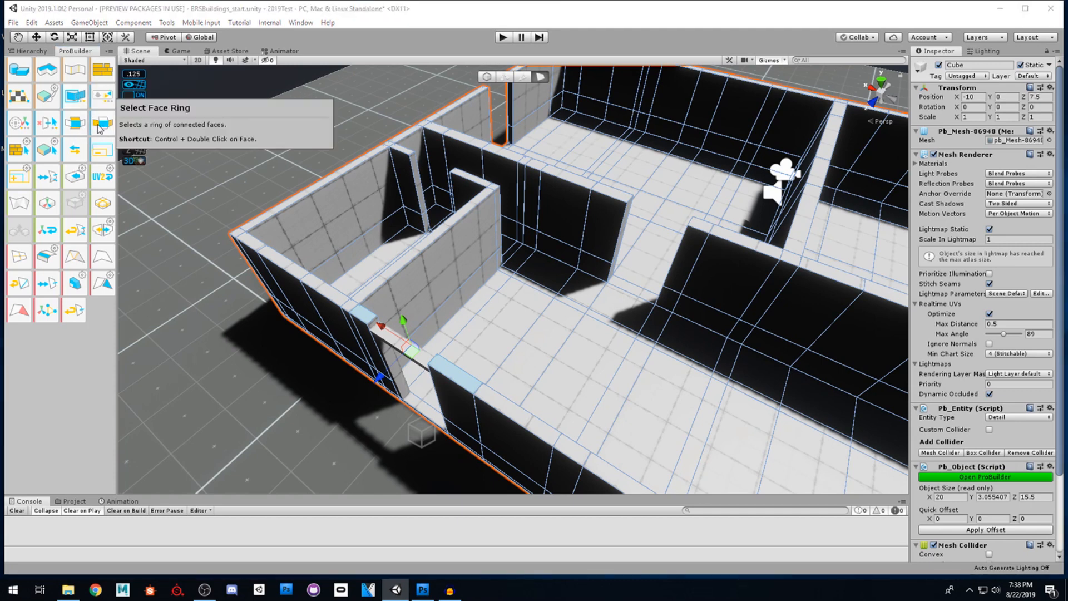
- Select the wall-top faces around the small room: its front wall, dividing wall, outer side wall and short partition stubs
right_click_drag(504, 273, 466, 309)
left_click(465, 291)
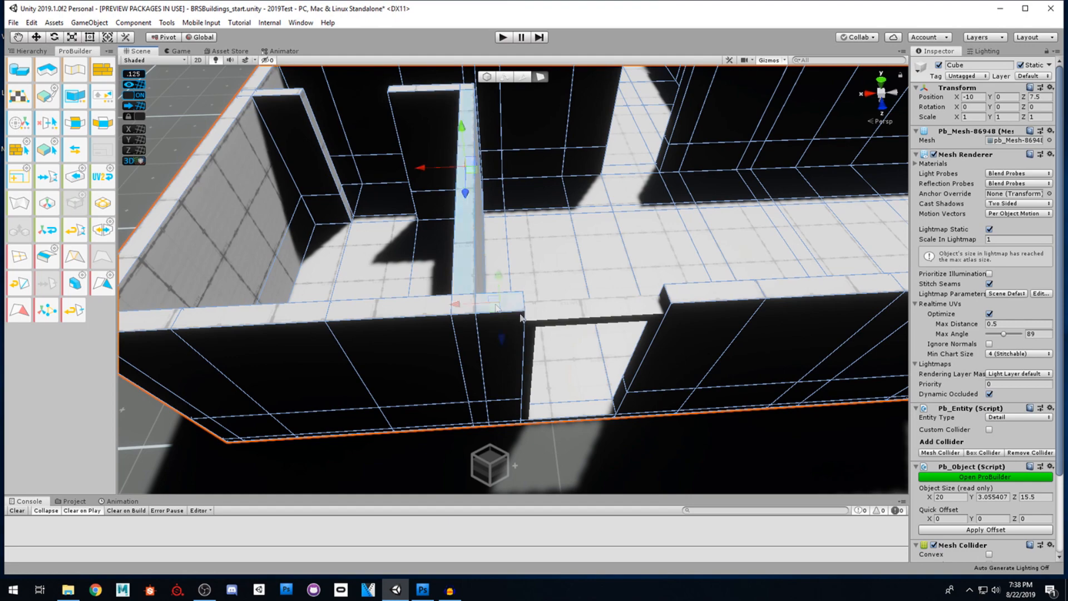
left_click(504, 308)
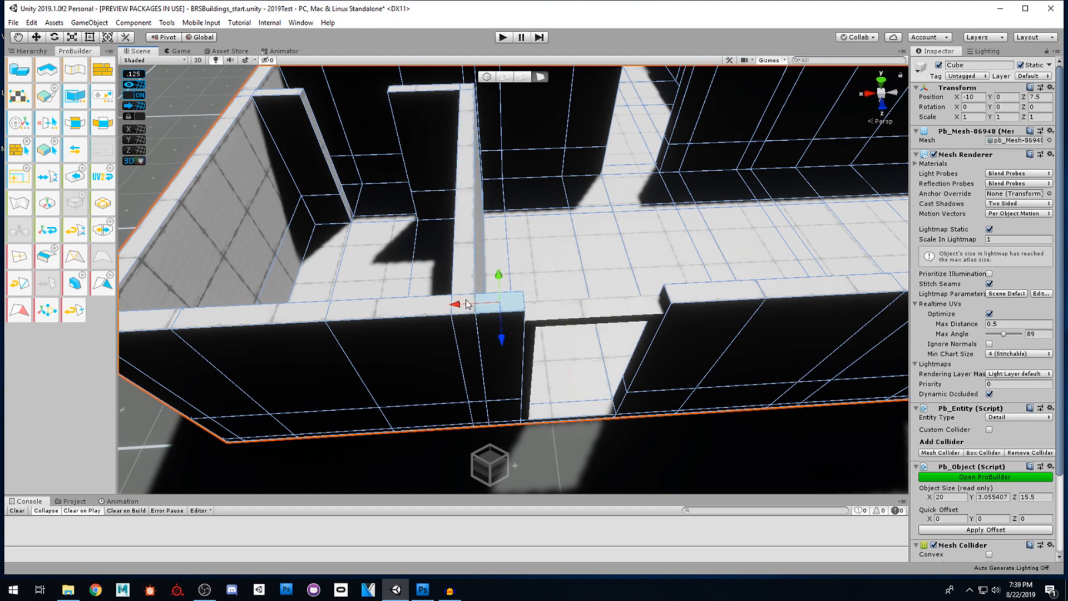
left_click(466, 303, "shift")
left_click(463, 284, "shift")
left_click(408, 314, "shift")
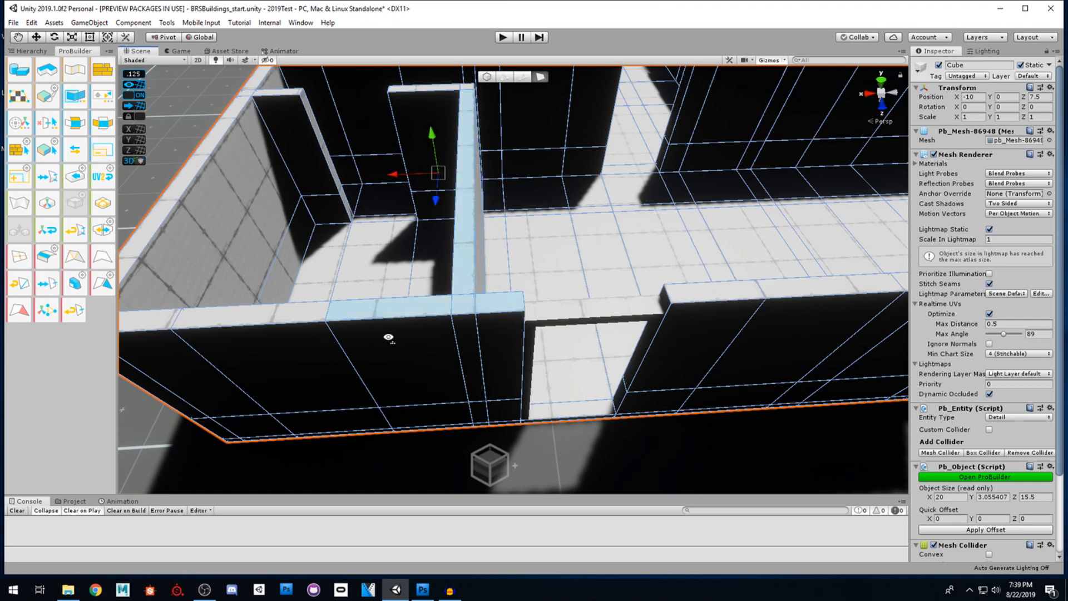
right_click_drag(386, 335, 326, 316)
left_click(296, 279, "shift")
left_click(262, 262, "shift")
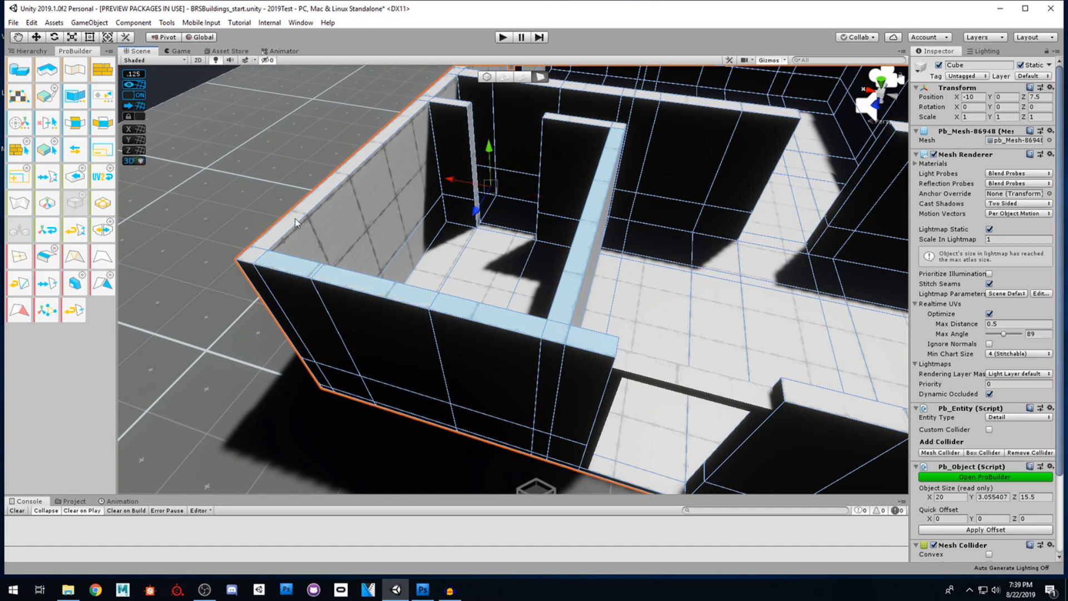
left_click(426, 100, "shift")
left_click(435, 90, "shift")
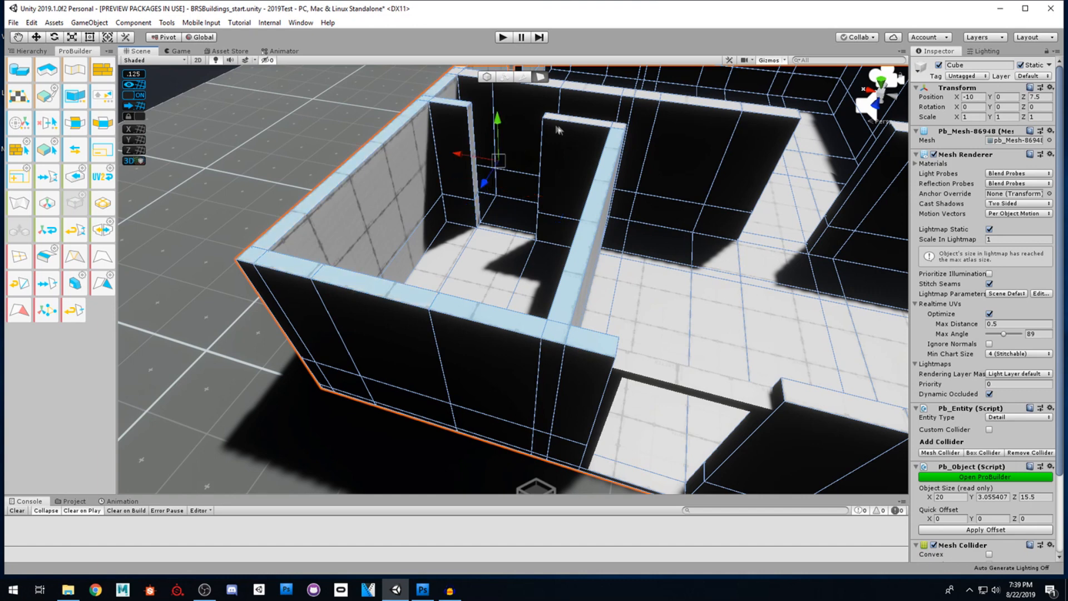
- Lower the small room's selected wall tops to sit level with the top of the door frame
left_click_drag(583, 252, 472, 246, "alt")
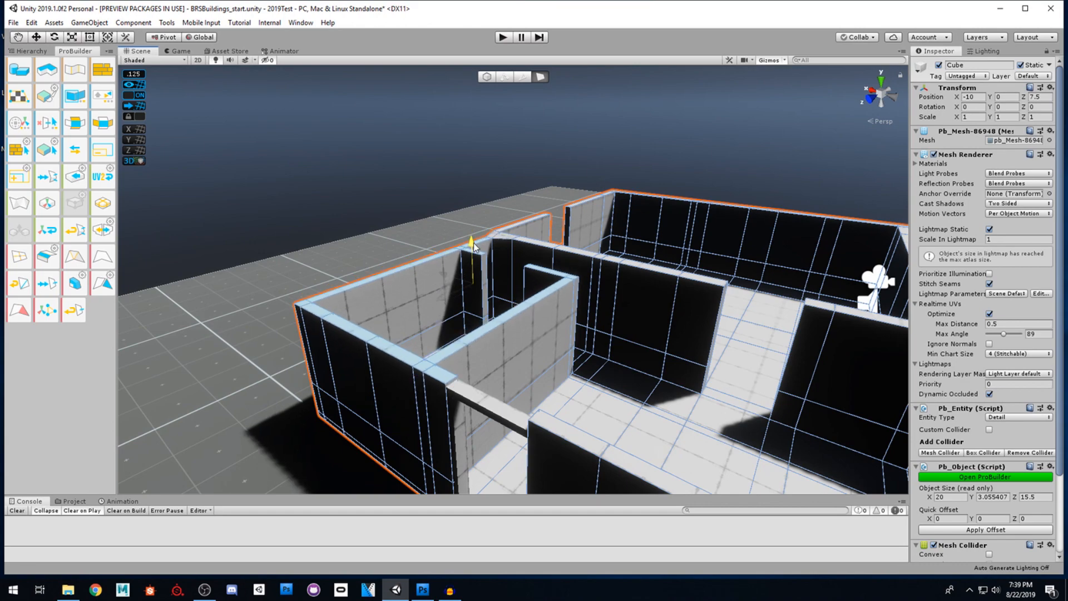
left_click_drag(448, 384, 457, 279, "alt")
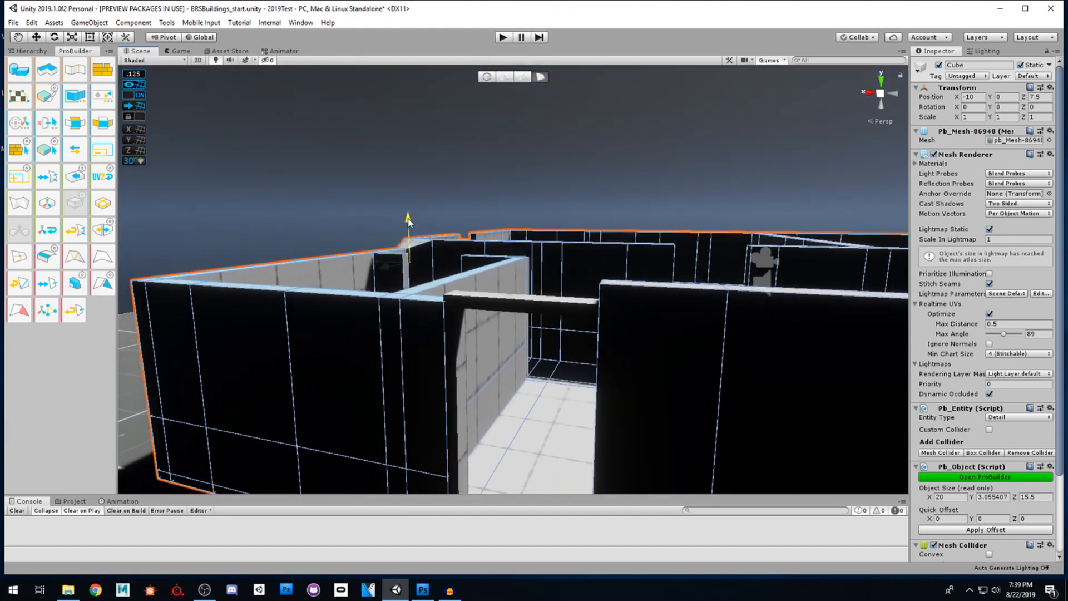
left_click_drag(410, 220, 410, 221)
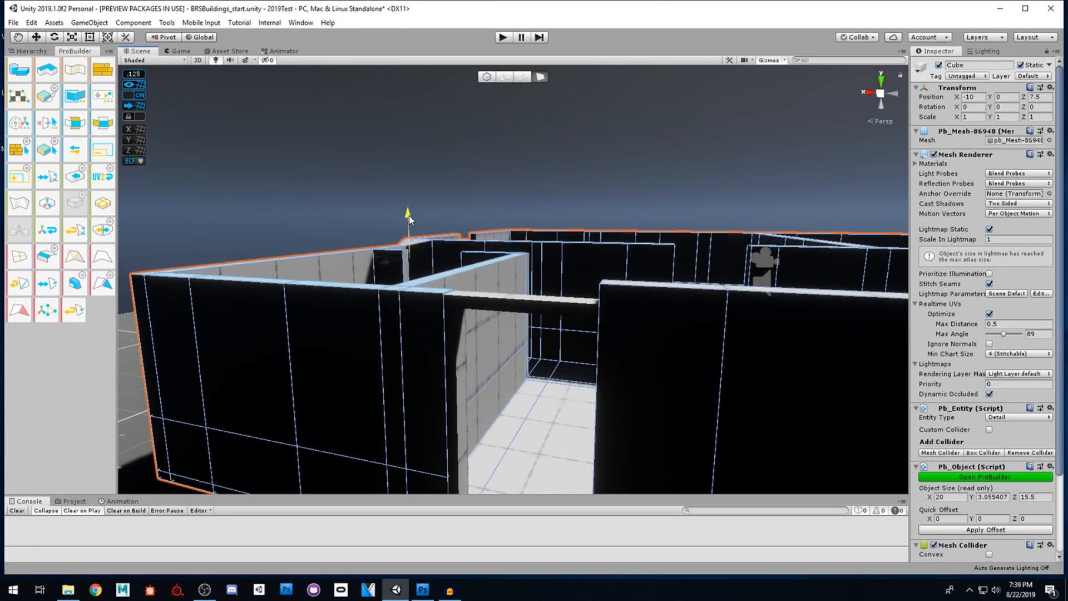
key("w")
right_click_drag(465, 301, 410, 310)
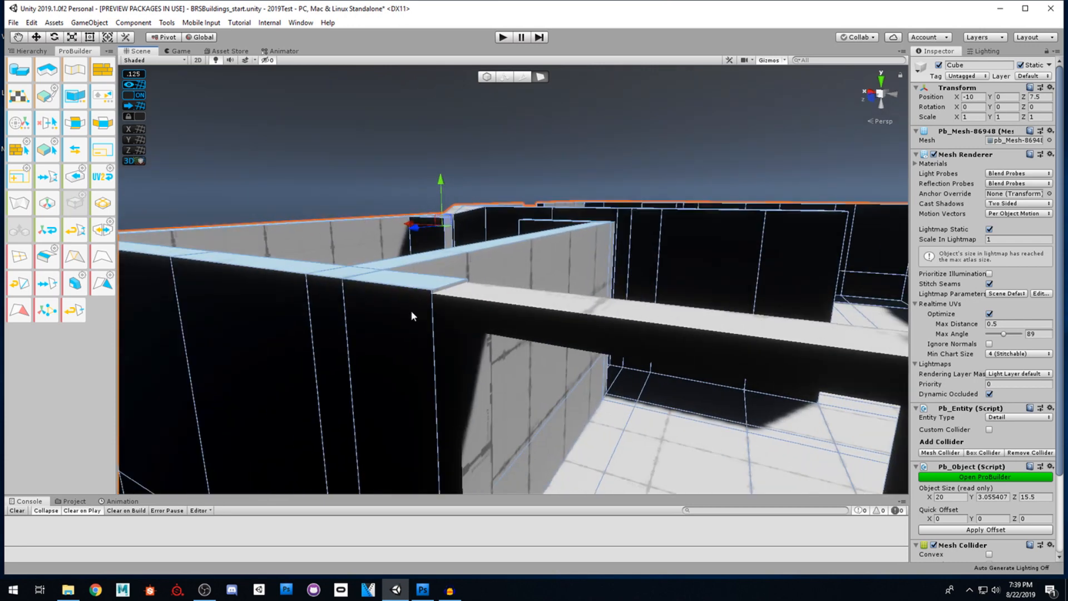
- Clear the face selection and pull the long front wall's end faces at the framed opening back along X to the door frame's edge
left_click(486, 77)
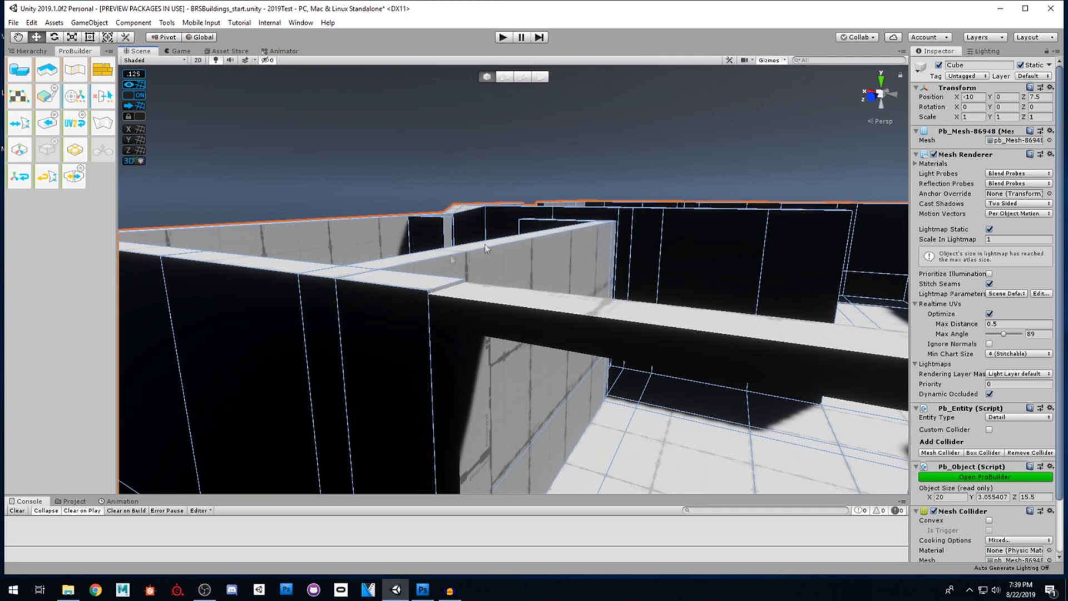
left_click(540, 77)
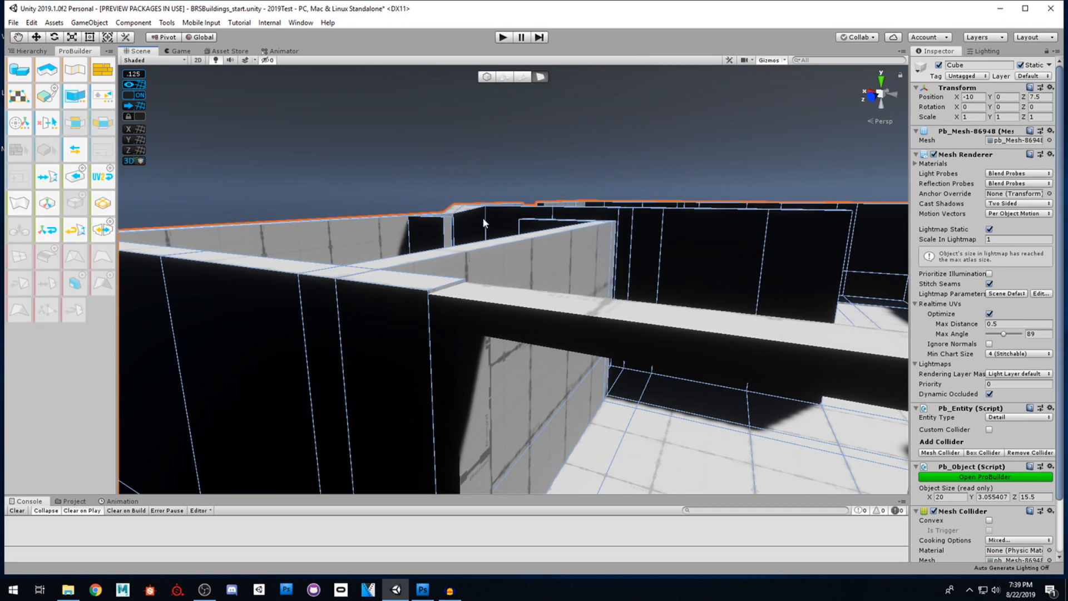
right_click_drag(482, 277, 587, 295)
right_click_drag(604, 307, 449, 297)
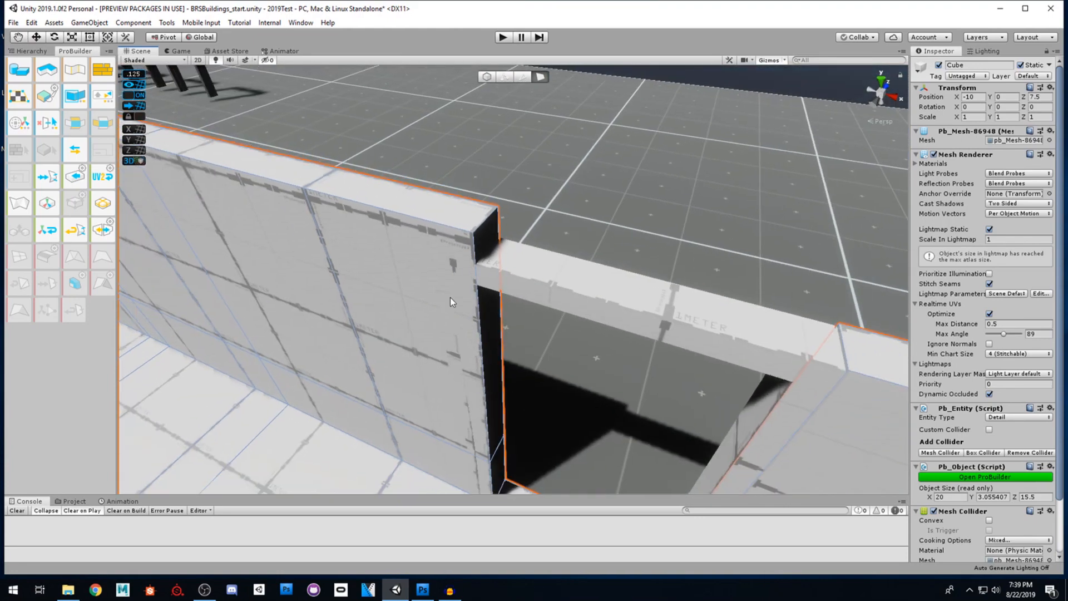
left_click(486, 240)
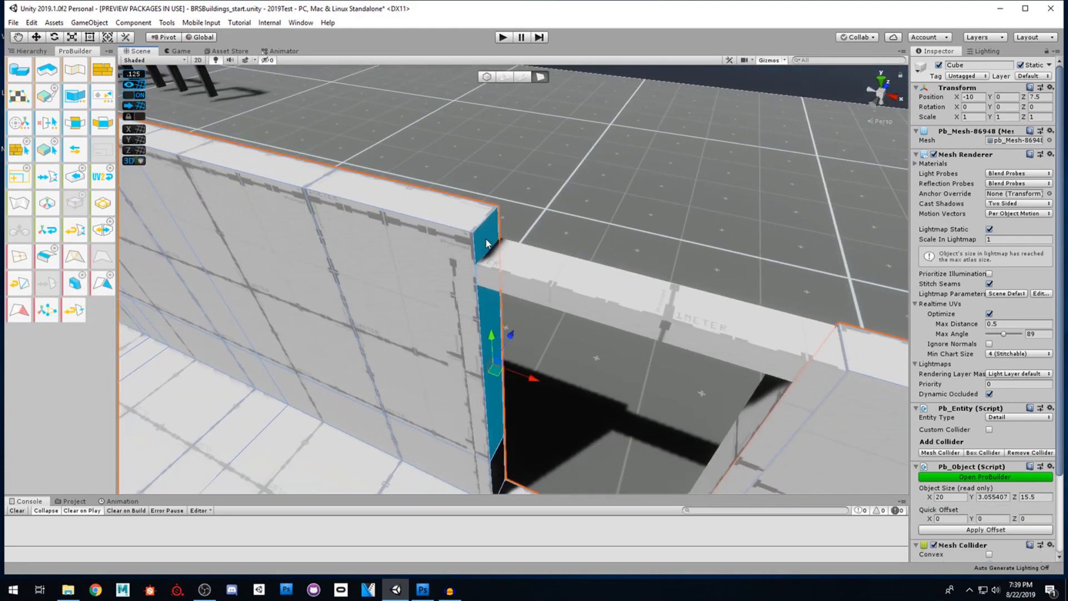
key("f")
left_click(504, 416, "shift")
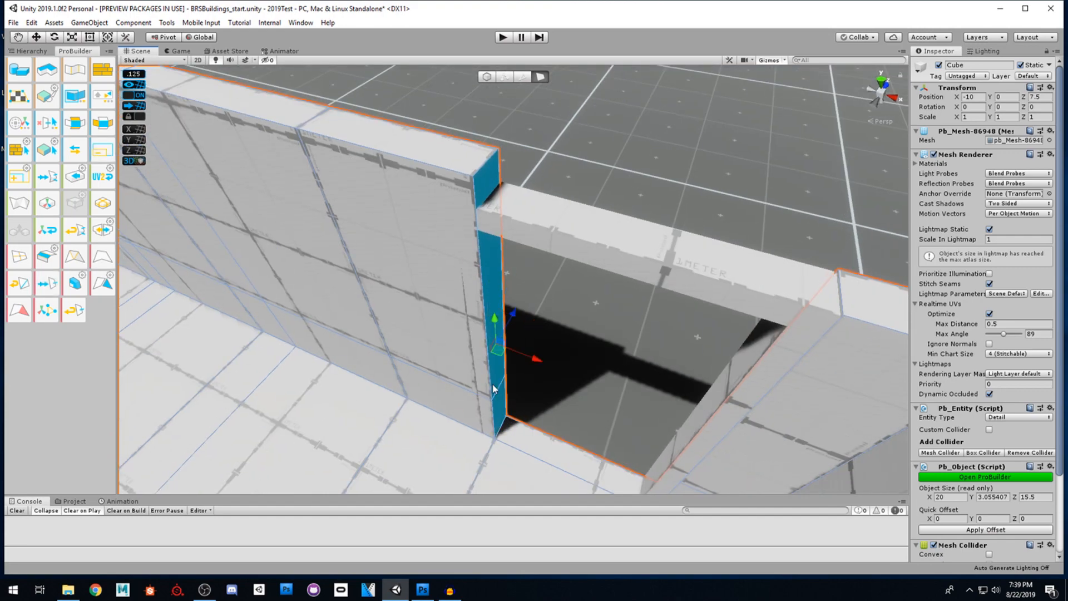
left_click_drag(532, 360, 496, 357)
right_click_drag(544, 373, 488, 220)
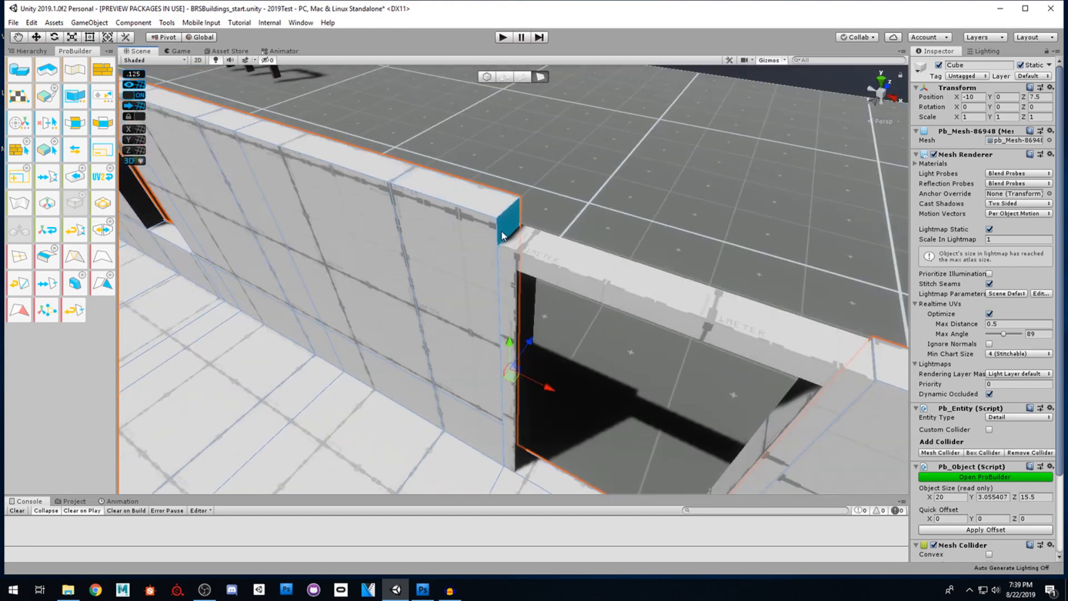
- Select the long front wall's top faces on both sides of the window opening and lower them toward the door frame's top
left_click(495, 207)
key("f")
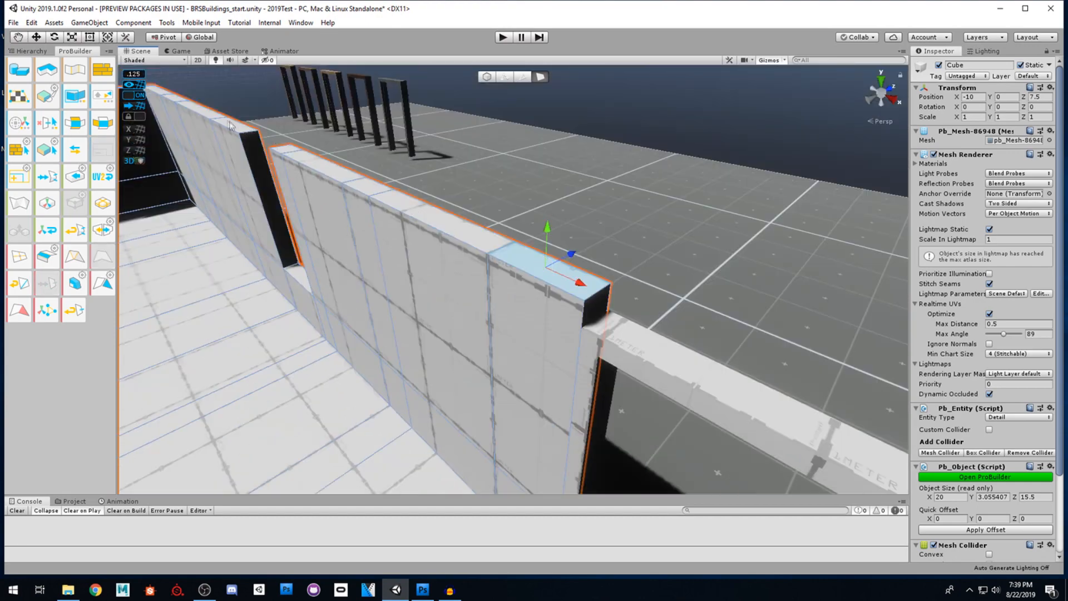
left_click(174, 101, "shift")
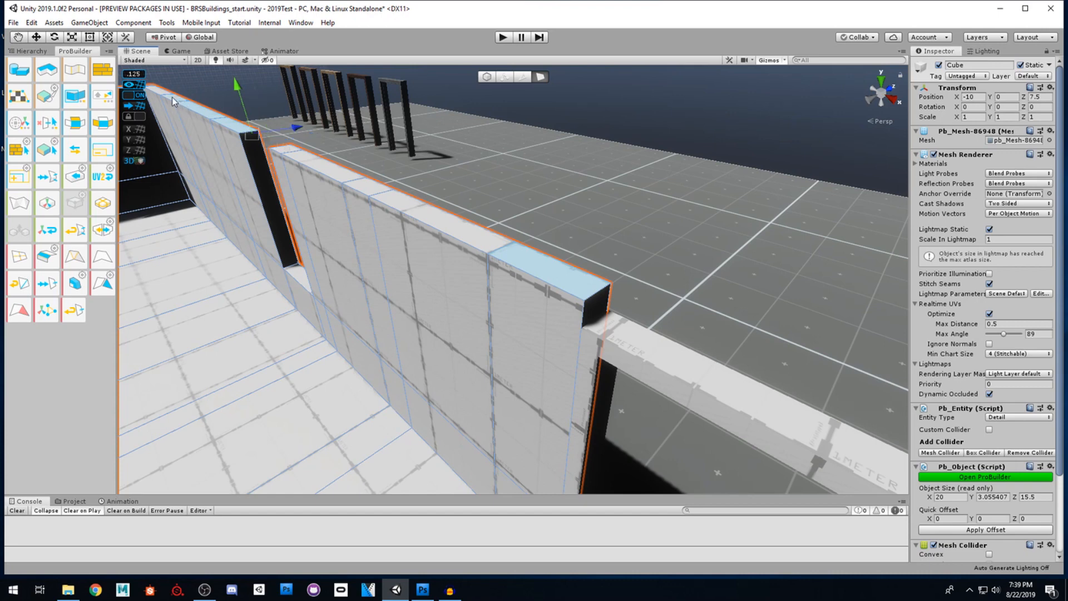
left_click(164, 98, "shift")
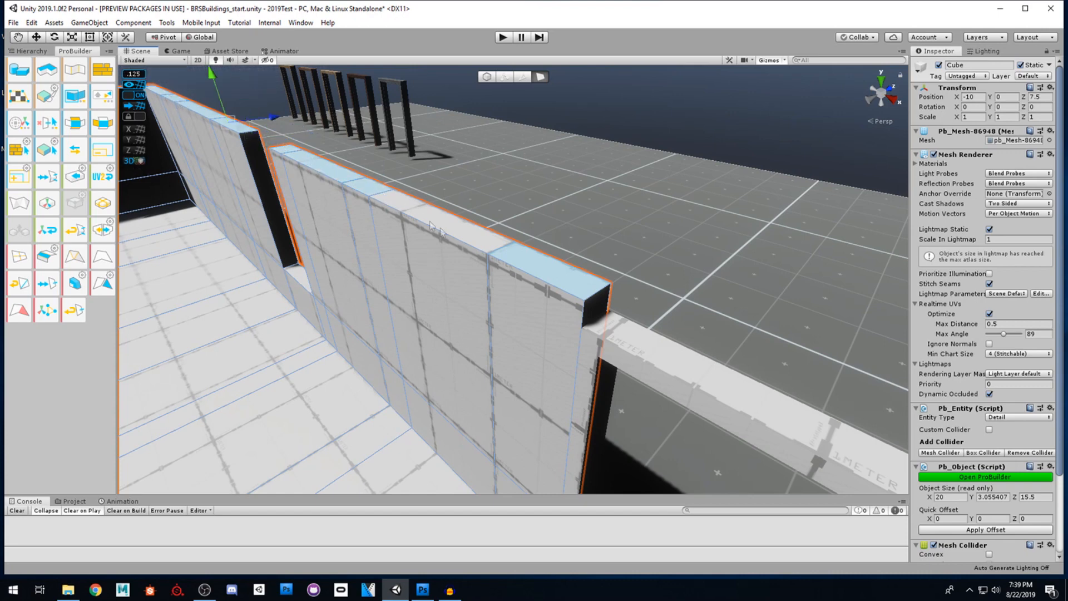
left_click_drag(213, 80, 217, 96)
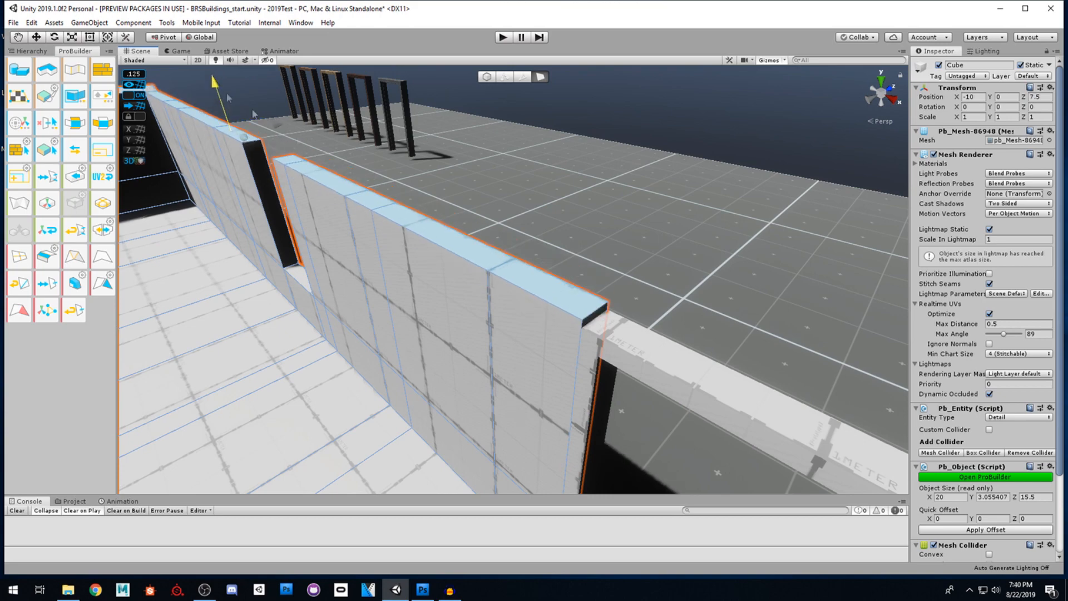
- Add the small room's wall tops to the face selection and extrude all selected tops upward as a wall band above the openings
left_click_drag(561, 291, 356, 247, "alt")
left_click_drag(249, 236, 168, 126, "alt")
right_click_drag(281, 202, 615, 325)
left_click(603, 303, "shift")
left_click(668, 312, "shift")
left_click(635, 308, "shift")
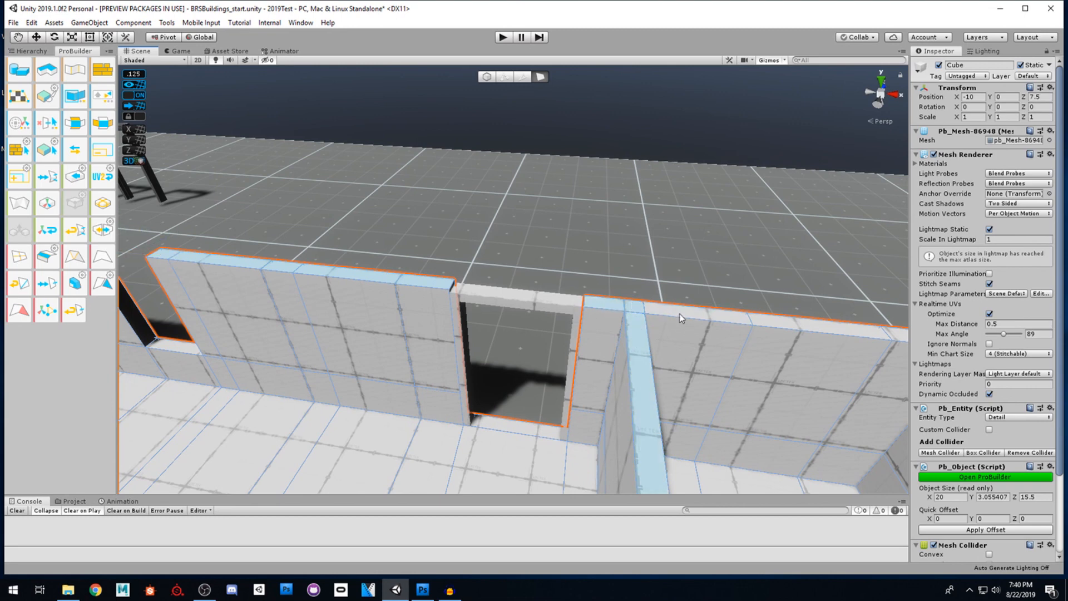
left_click_drag(790, 326, 630, 315, "alt")
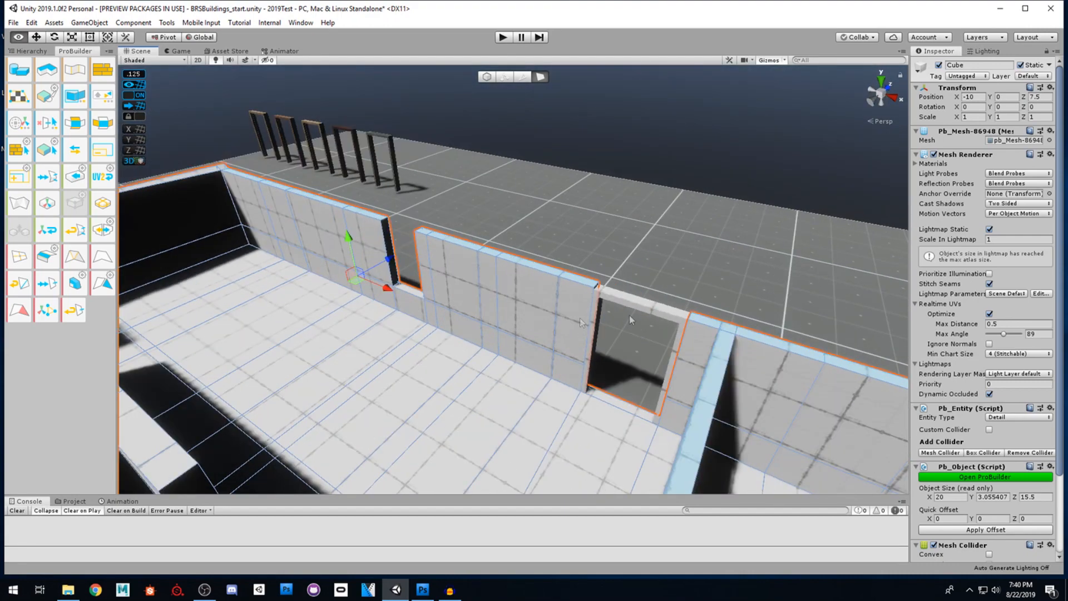
left_click_drag(348, 239, 348, 213, "shift")
- Delete the two facing end faces of the upper wall band on either side of the front wall's window opening
right_click_drag(452, 296, 641, 291)
key("w")
key("a")
right_click_drag(607, 245, 612, 237)
key("s")
key("d")
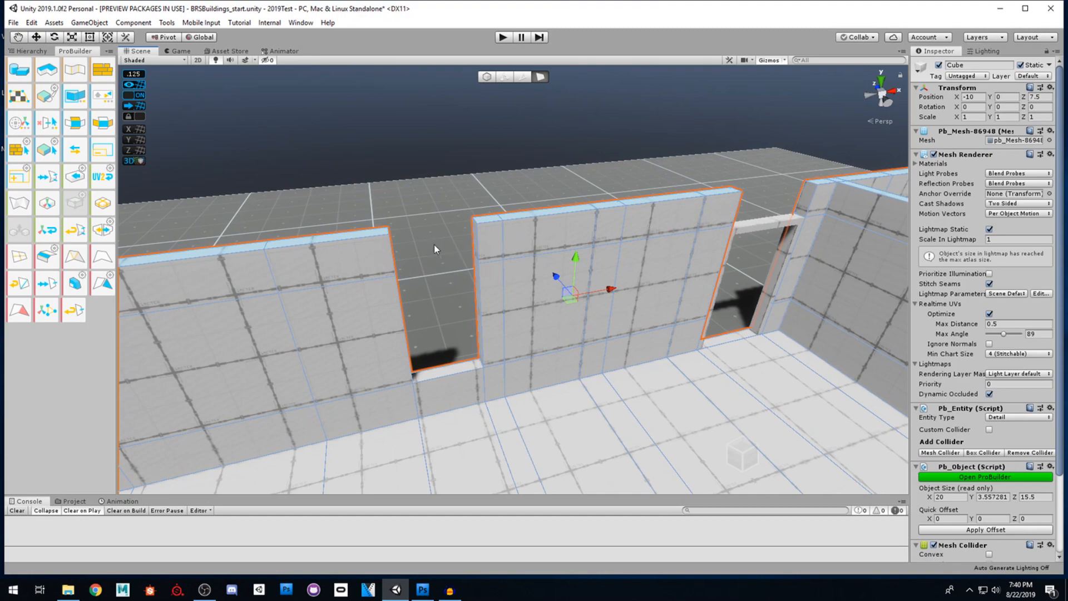
right_click_drag(483, 248, 515, 257)
key("w")
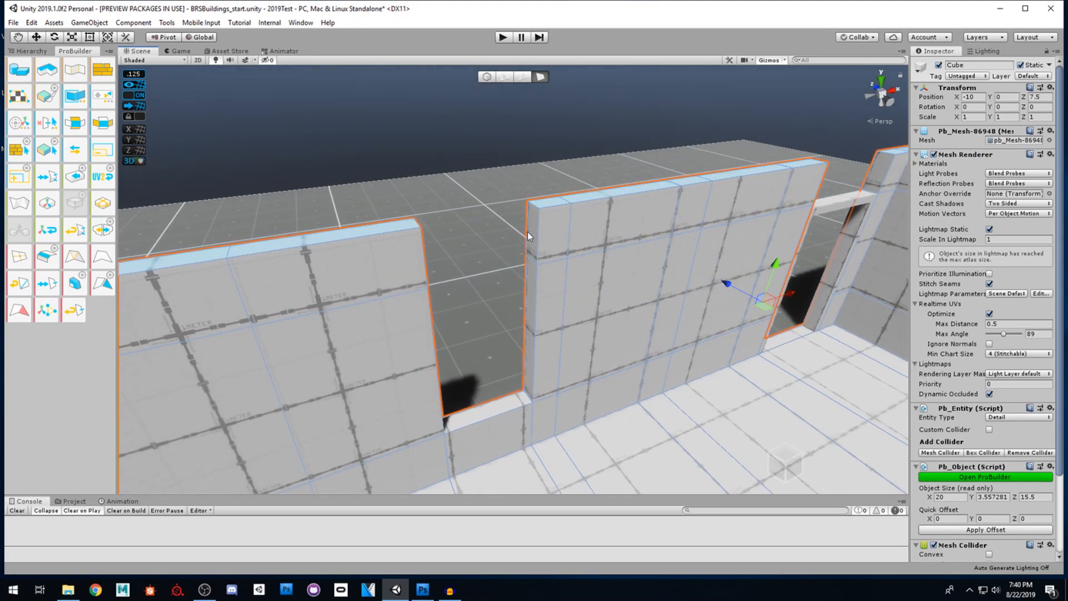
key("w")
right_click_drag(532, 230, 492, 241)
left_click(501, 242, "shift")
key("Delete")
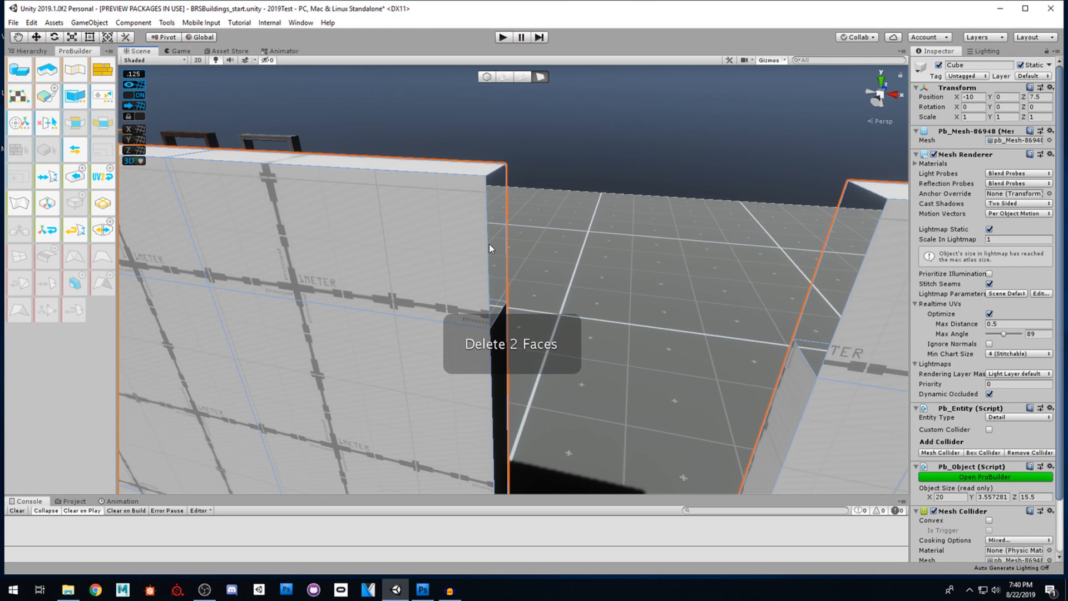
- Bridge the two inner vertical edges above the window opening to close the wall's inner side
right_click_drag(447, 244, 452, 244)
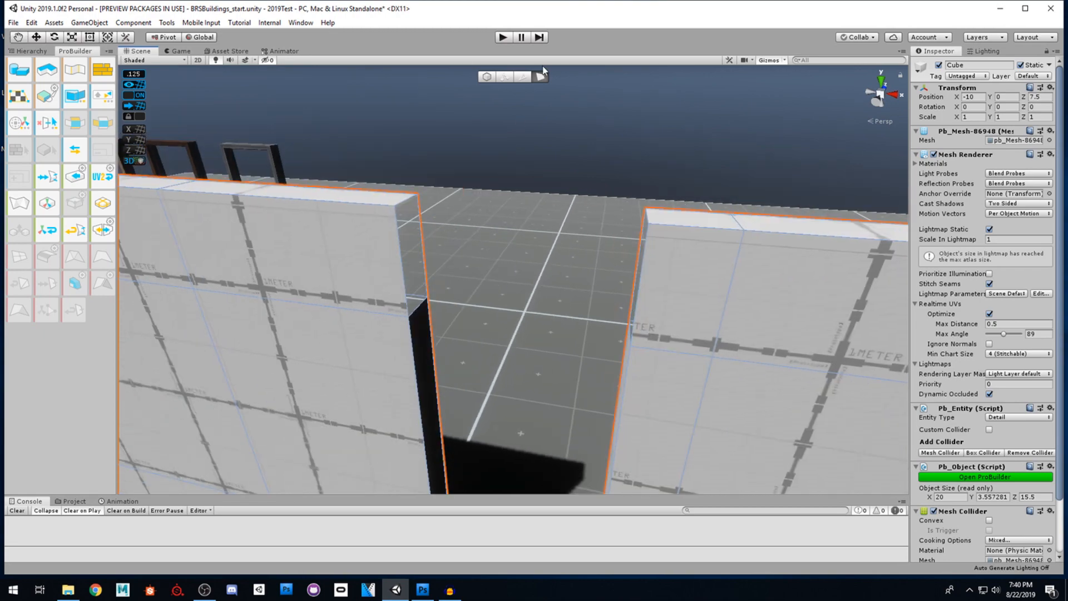
left_click(522, 78)
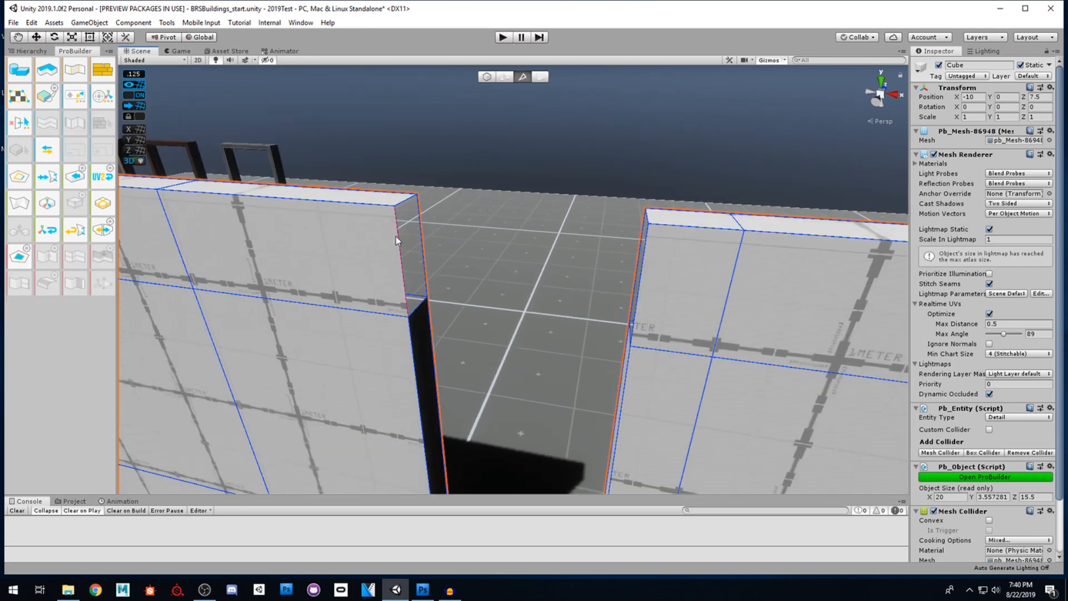
left_click(395, 236)
right_click_drag(396, 236, 596, 259)
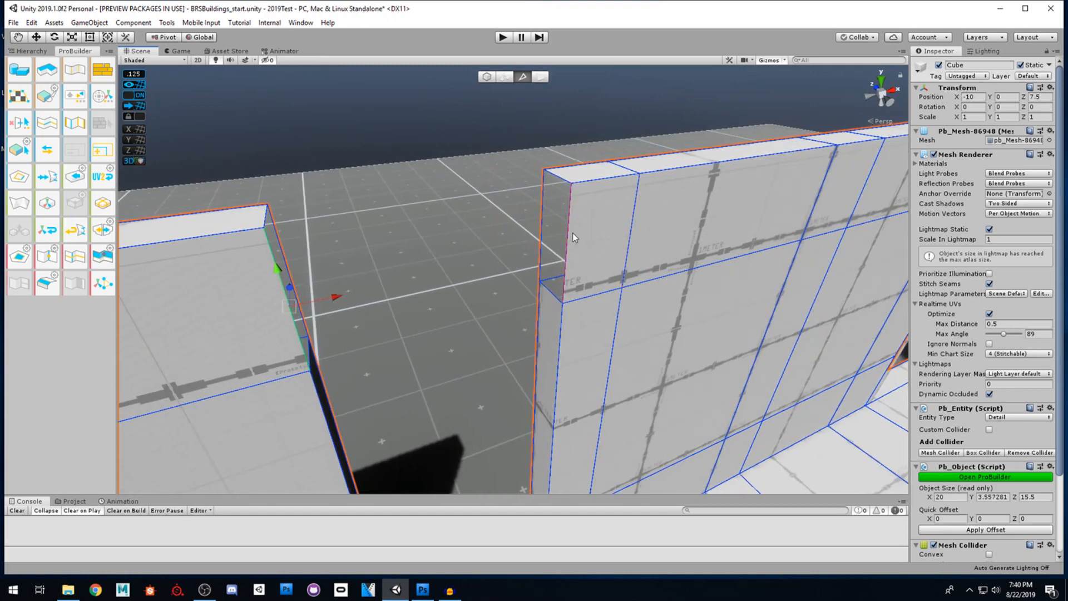
left_click(571, 234, "shift")
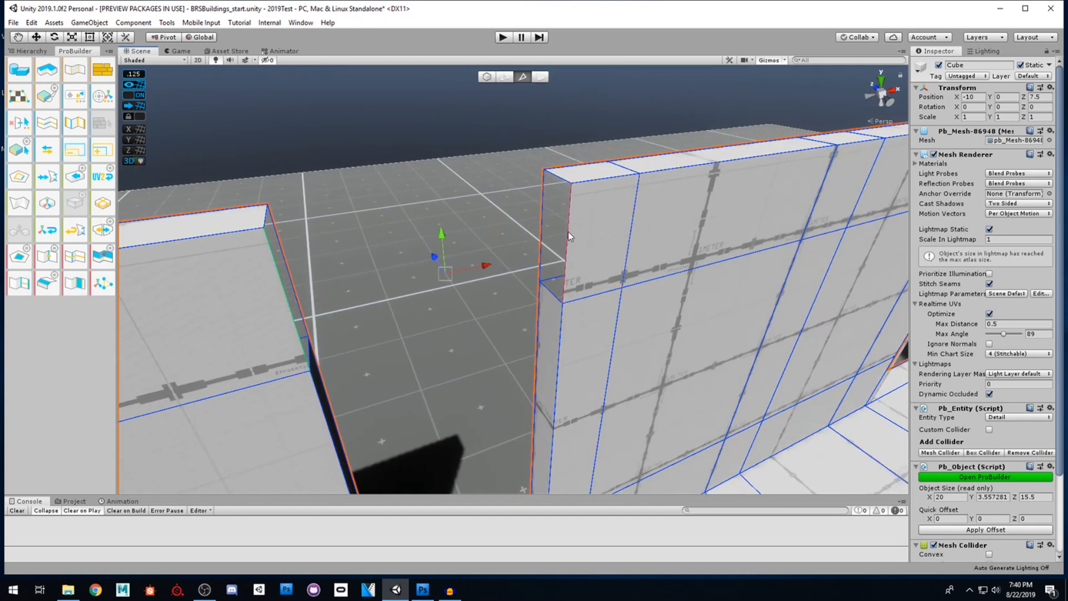
left_click(72, 284)
right_click_drag(508, 233, 362, 275)
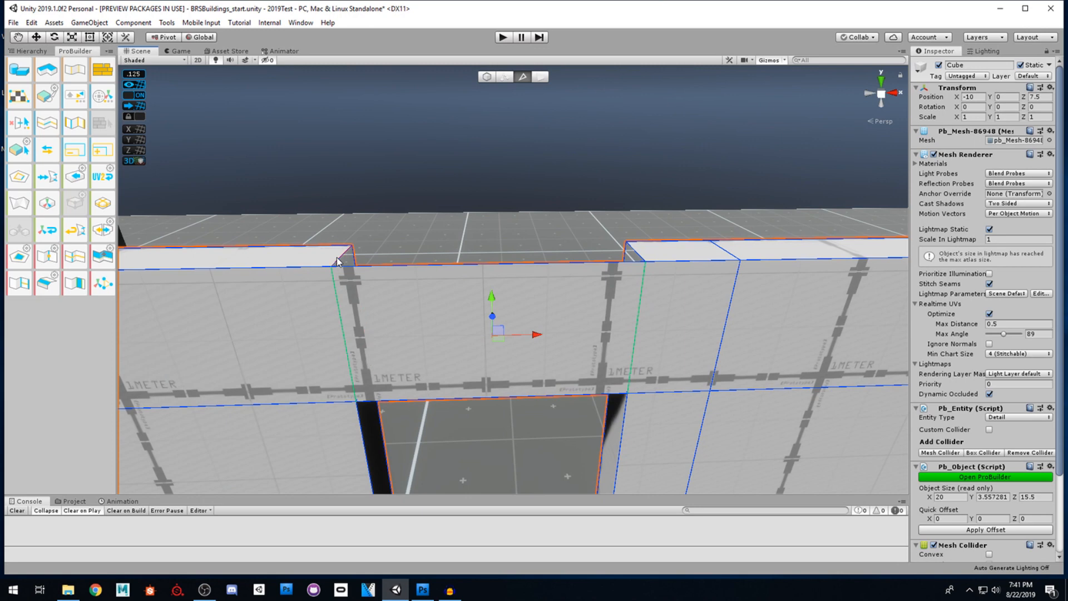
- Bridge the wall-top edges across the window gap, and likewise the two outer vertical edges above the opening
left_click(368, 262)
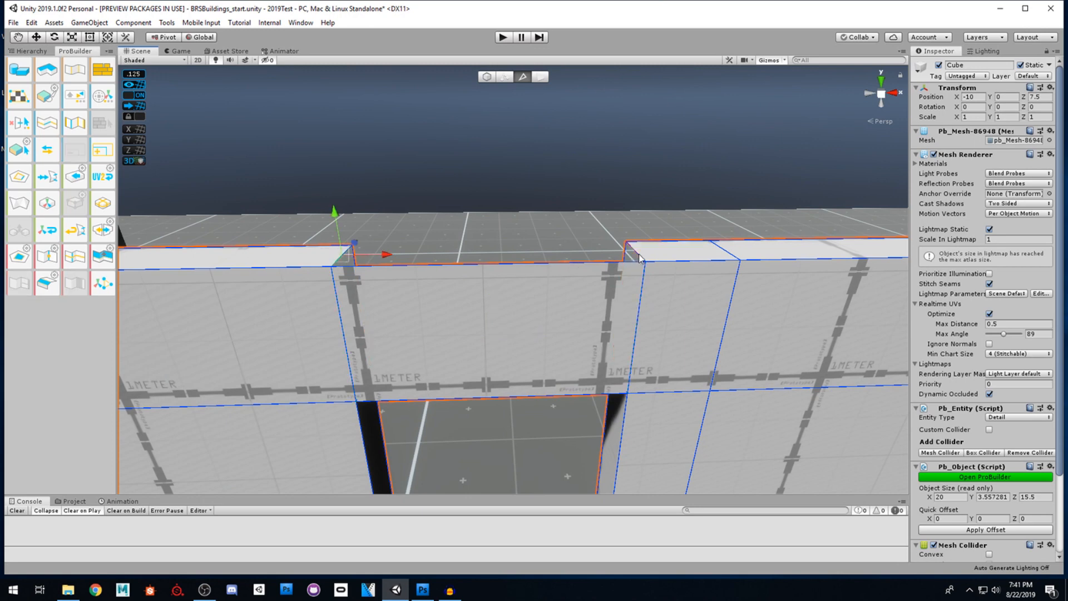
left_click(639, 257, "shift")
left_click(82, 290)
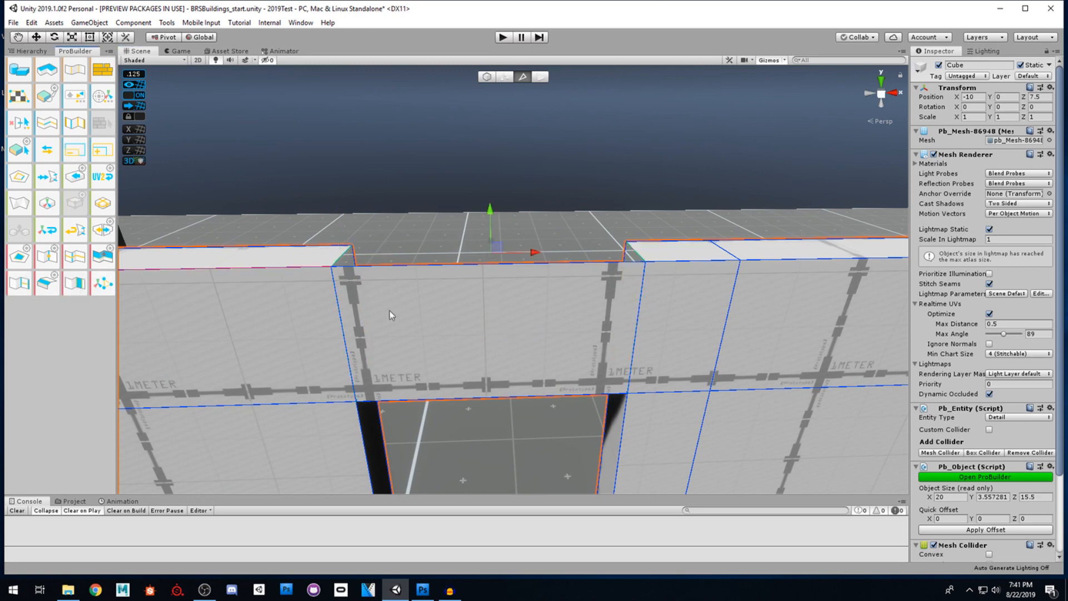
right_click_drag(382, 322, 523, 299)
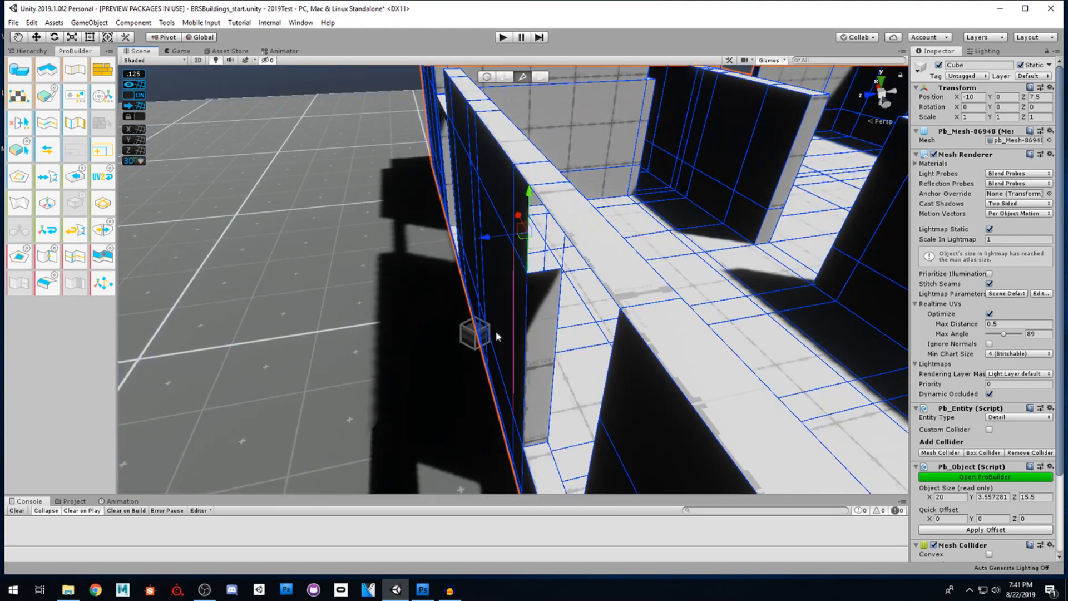
right_click_drag(493, 334, 704, 359)
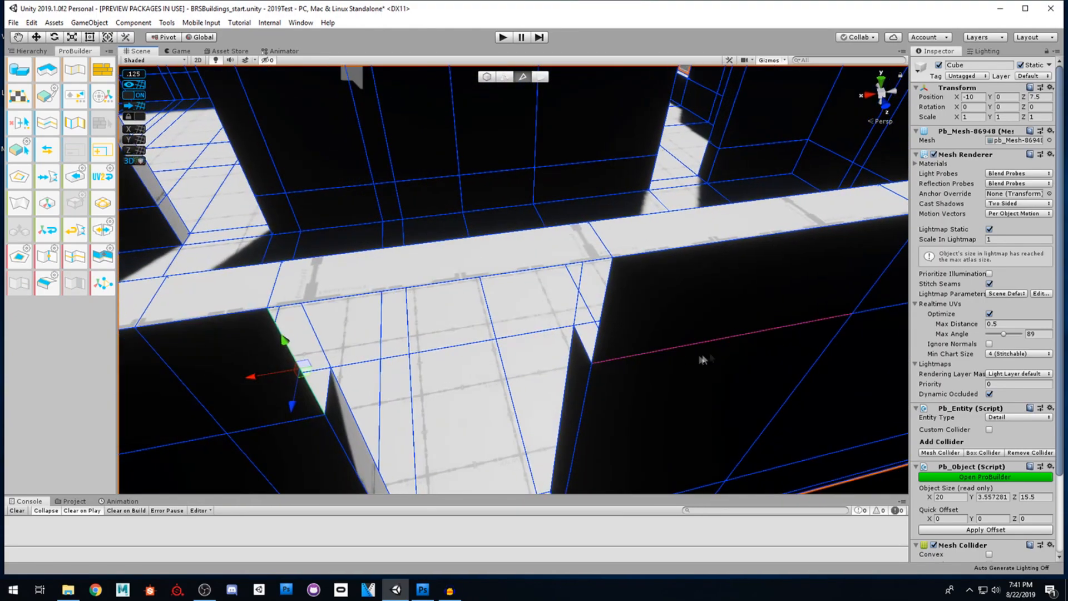
left_click(607, 302, "shift")
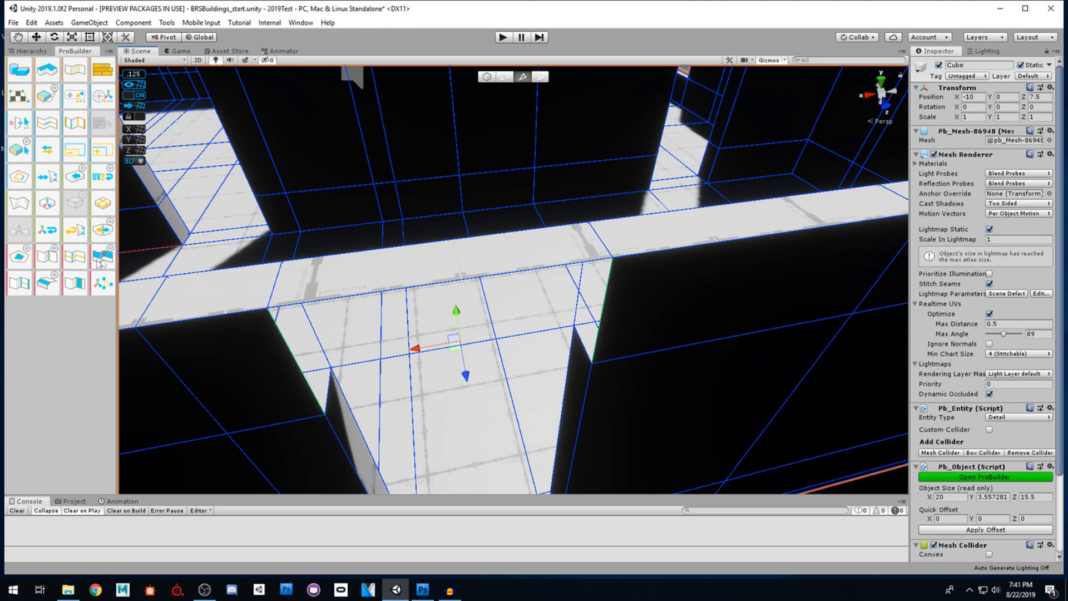
left_click(76, 283)
- Bridge the two lower edges of the new wall section to close its underside above the window opening
left_click_drag(469, 257, 597, 189, "alt")
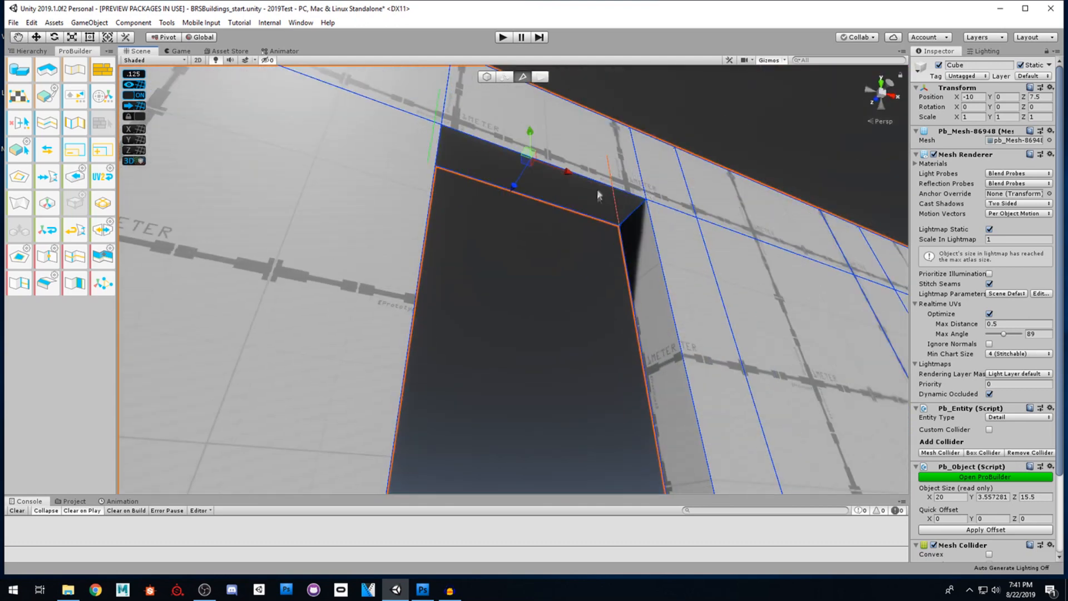
left_click(679, 161)
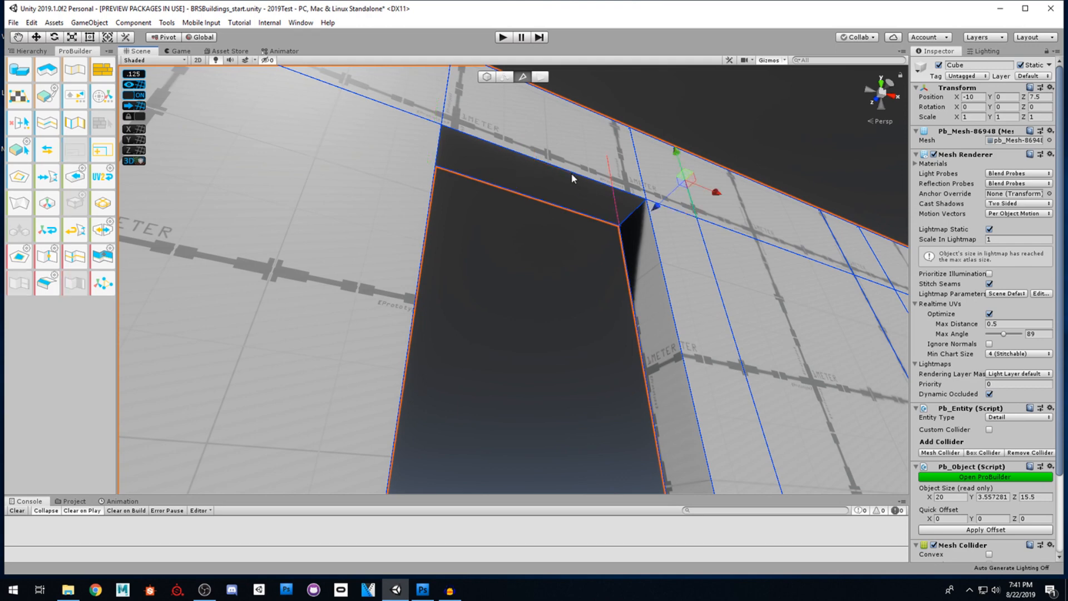
left_click(557, 167)
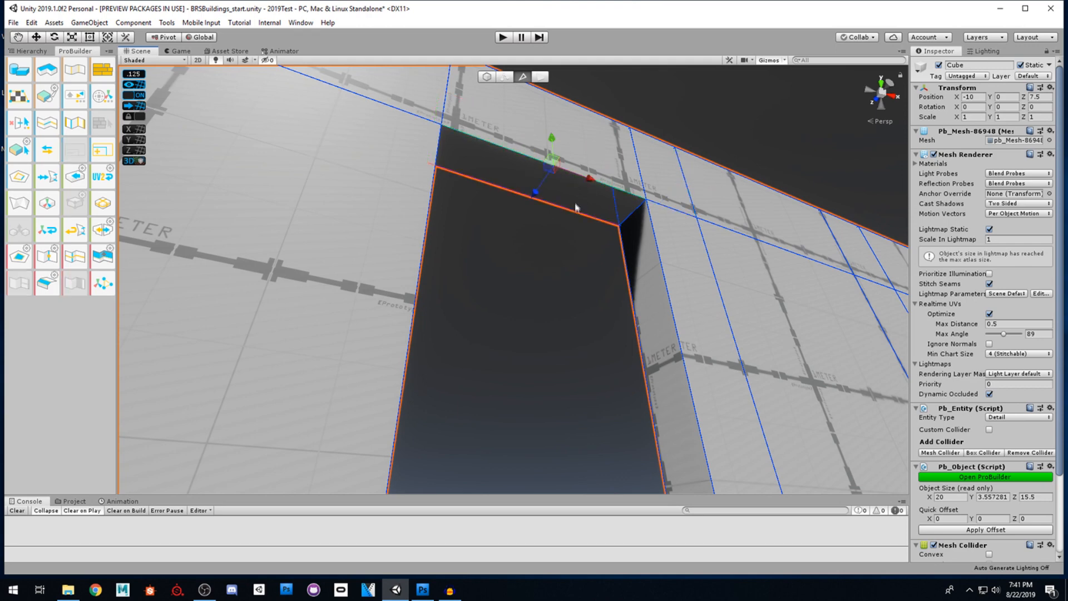
left_click(573, 214, "shift")
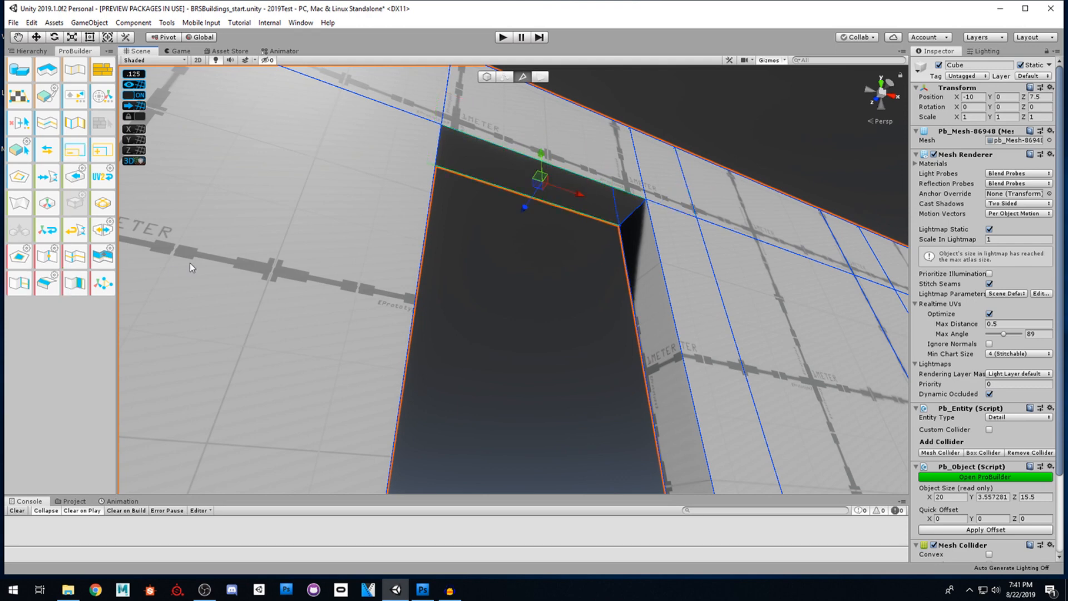
left_click(69, 287)
- In face mode, delete the two facing end faces of the wall band above the front wall's door frame
right_click_drag(637, 283, 536, 252)
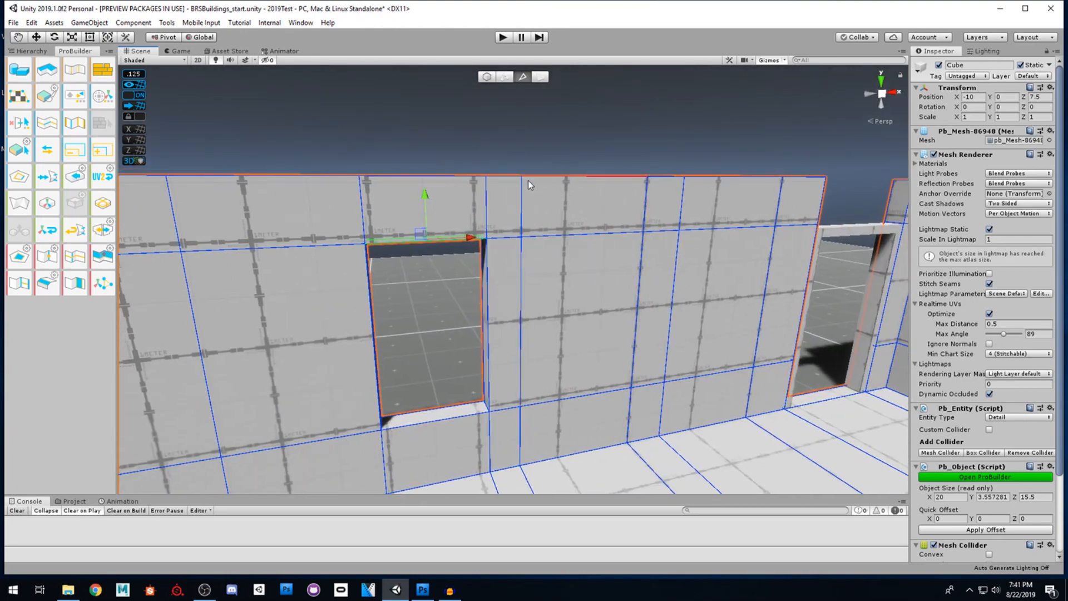
right_click_drag(513, 392, 483, 418)
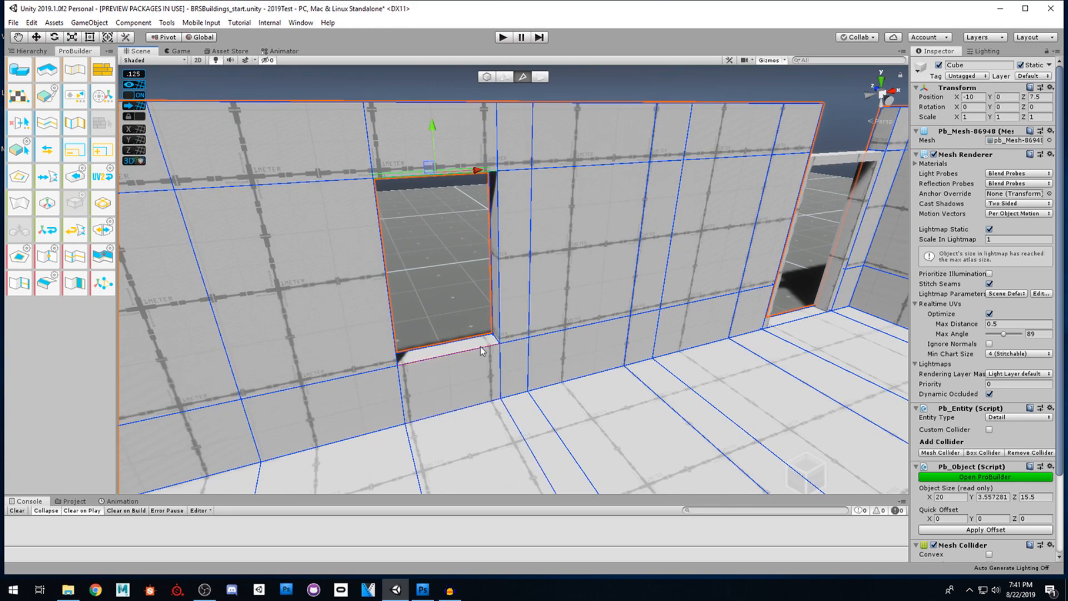
right_click_drag(482, 350, 514, 169)
right_click_drag(507, 255, 535, 118)
left_click(540, 76)
left_click(480, 224)
right_click_drag(465, 283, 359, 217)
left_click(396, 183, "shift")
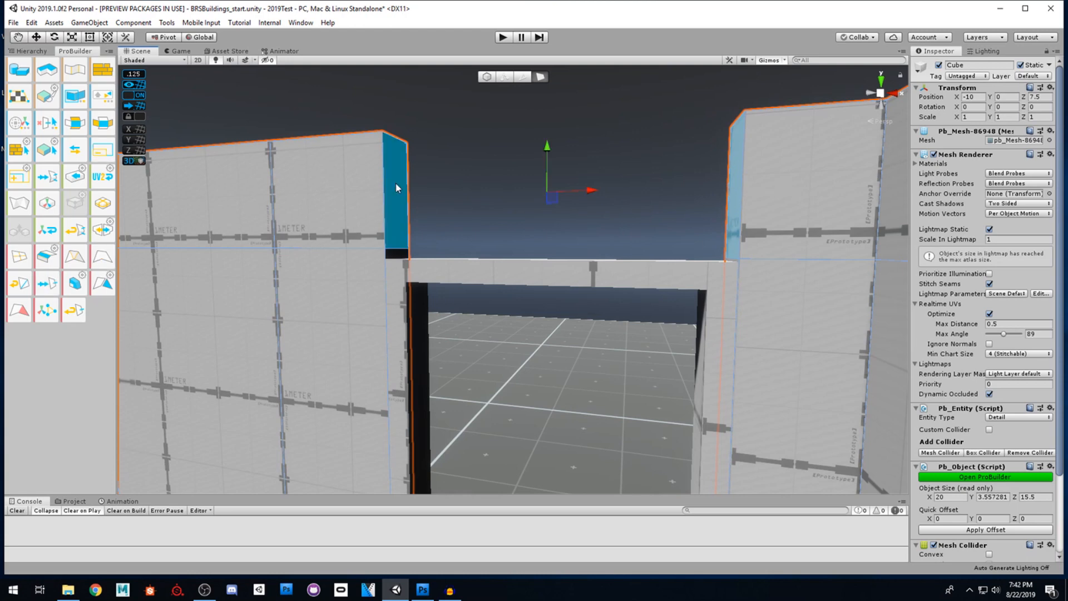
key("BackSpace")
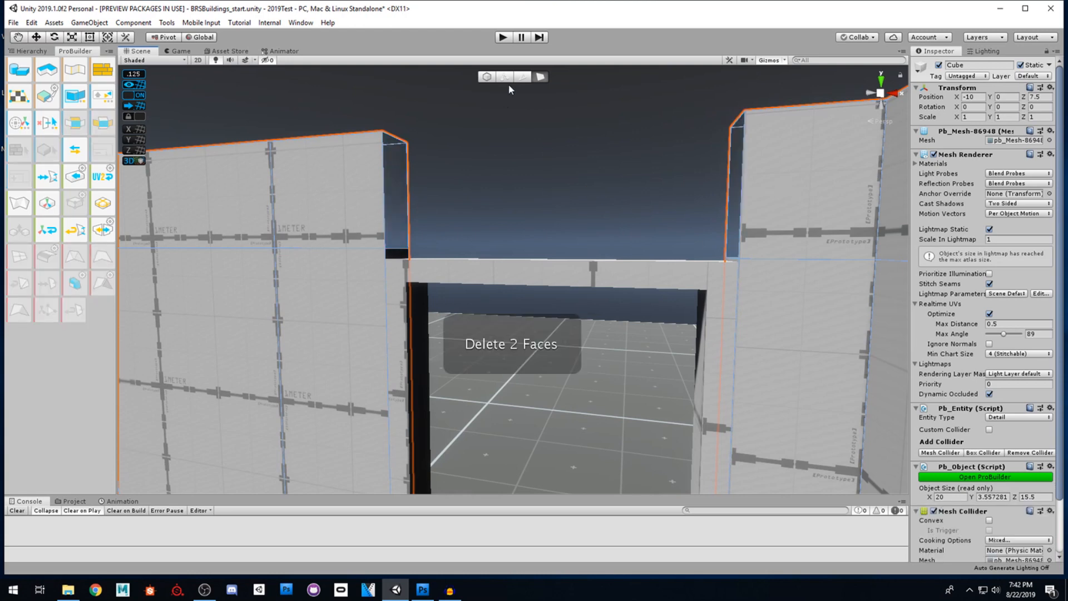
- Switch to edge editing and bridge the two inner vertical edges above the door frame
left_click(523, 77)
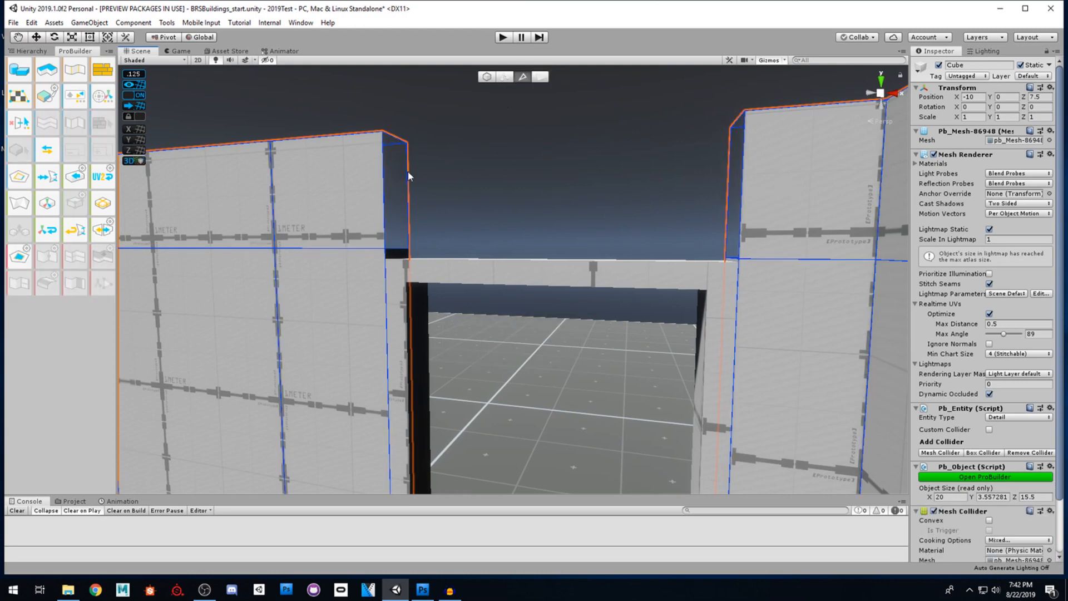
left_click(382, 185)
left_click_drag(454, 188, 622, 201, "alt")
left_click(622, 202, "shift")
left_click(78, 285)
- Bridge the two outer vertical edges above the door frame to close the wall's exterior side
left_click_drag(443, 304, 513, 219, "alt")
left_click_drag(481, 310, 701, 310, "alt")
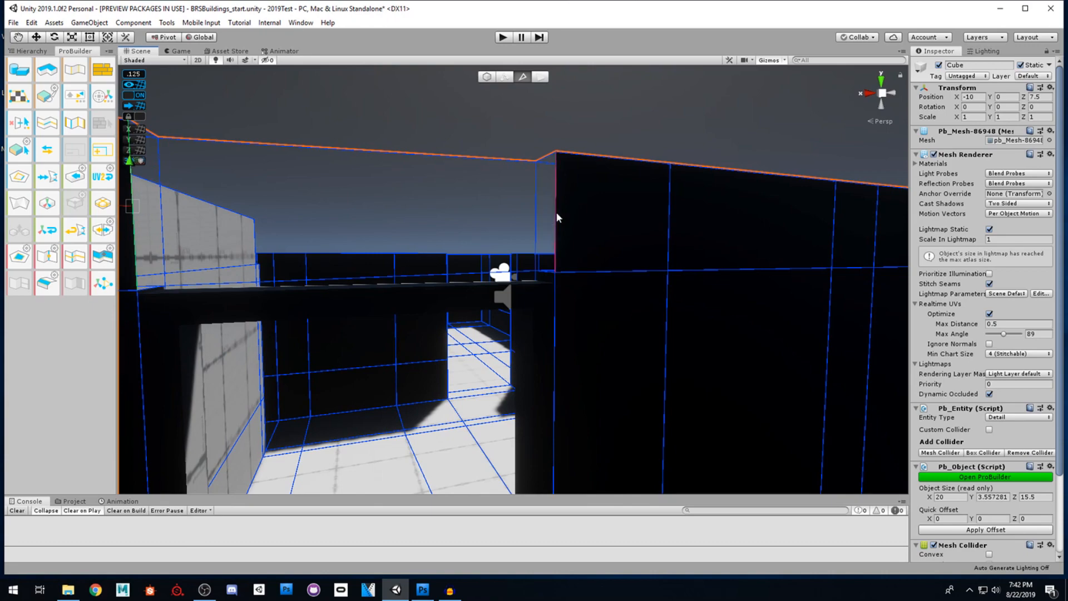
left_click(556, 212, "shift")
left_click(100, 285)
left_click_drag(632, 279, 848, 328, "alt")
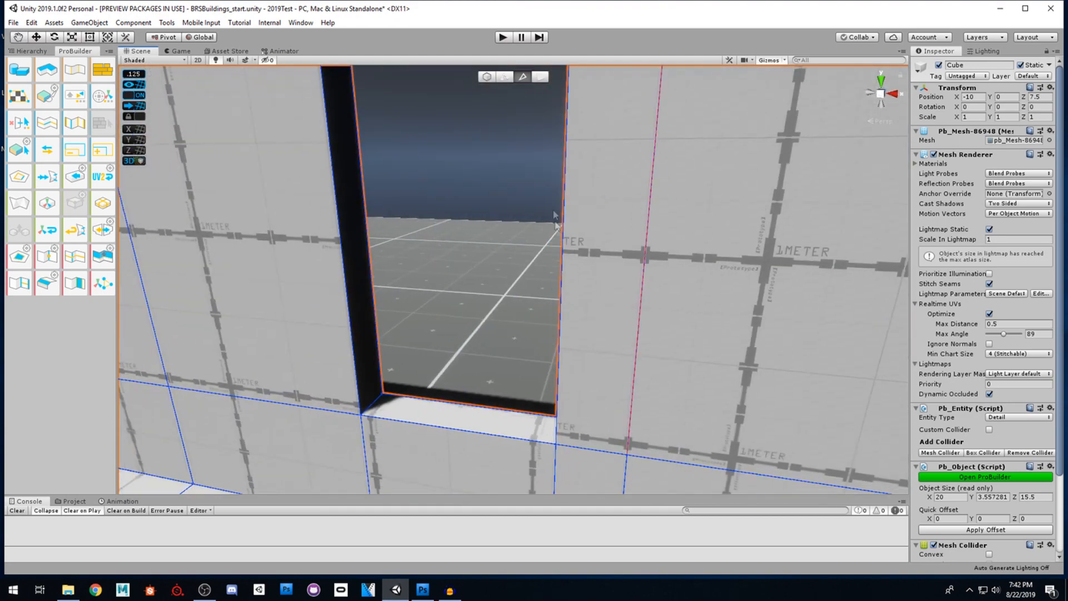
- Return to object mode and move the floor plan template clear of the building, to about X 9.61, Z -8.86
left_click(487, 77)
left_click_drag(542, 245, 476, 335, "alt")
scroll(558, 332, "down", 10)
scroll(475, 335, "up", 8)
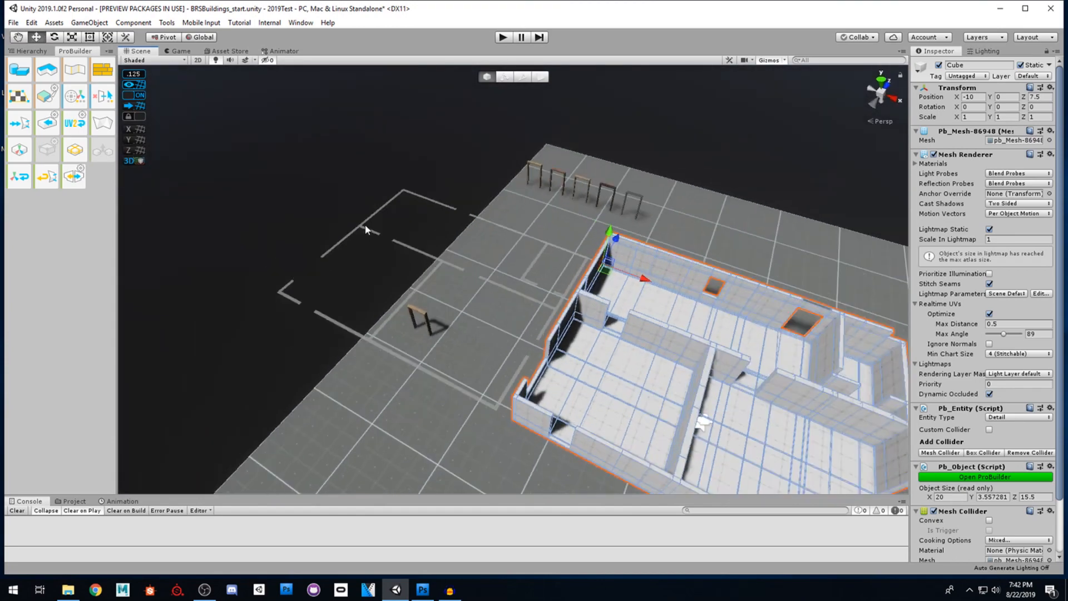
left_click(365, 230)
left_click_drag(437, 304, 491, 289, "alt")
scroll(512, 316, "down", 5)
left_click_drag(471, 237, 696, 367)
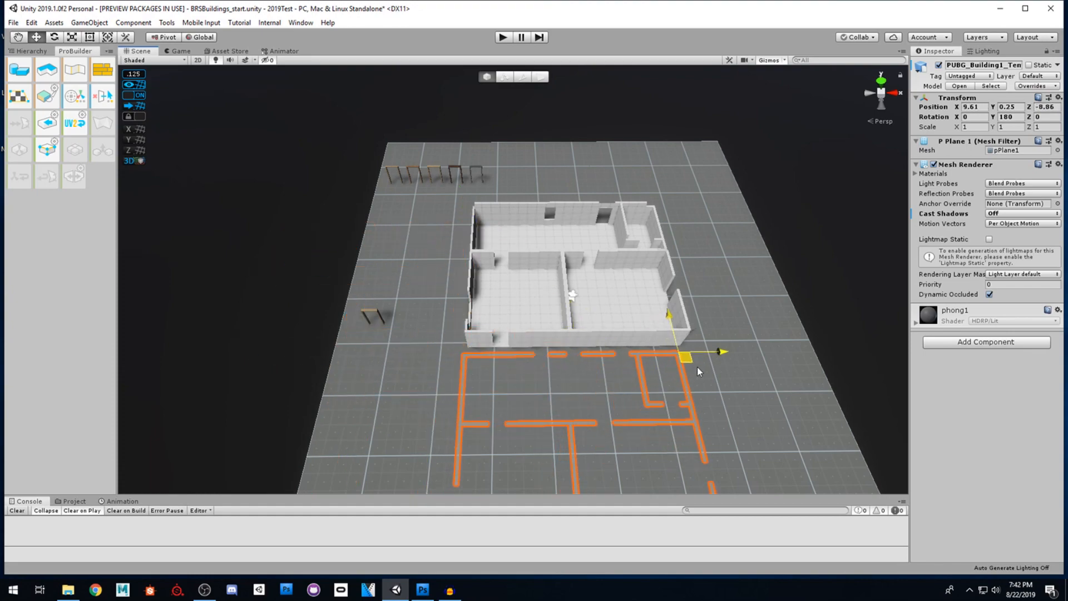
- Move the finished building mesh away to a back corner of the ground, at X 0.75, Z 20.125
left_click_drag(497, 308, 655, 350, "alt")
scroll(655, 351, "down", 5)
left_click(427, 335)
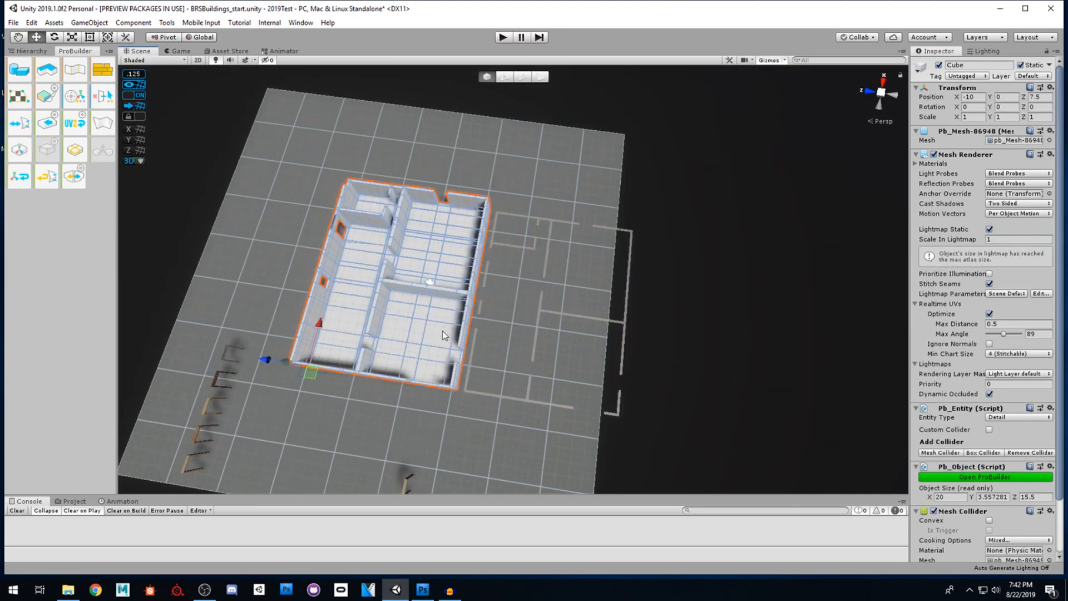
left_click_drag(308, 356, 221, 240)
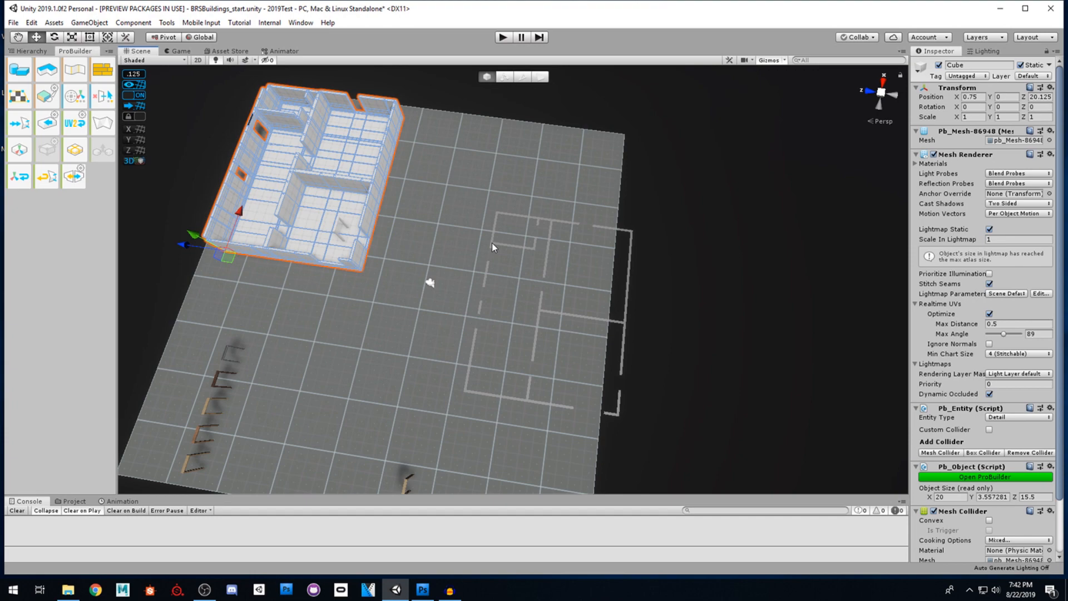
- Move the floor plan template onto the cleared middle of the ground, at X 6.375, Z 1.5
left_click(493, 249)
left_click_drag(502, 225, 406, 237)
right_click_drag(444, 342, 560, 324)
key("w")
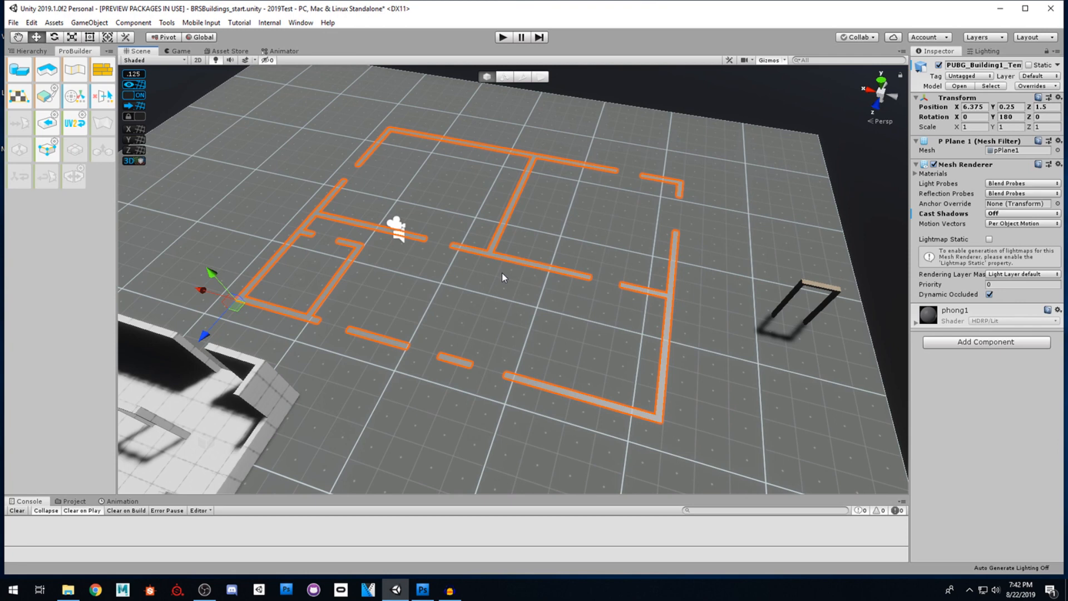
- Create a new material with the default name in the project's PUG_Buildings folder
left_click(68, 503)
left_click_drag(178, 497, 178, 413)
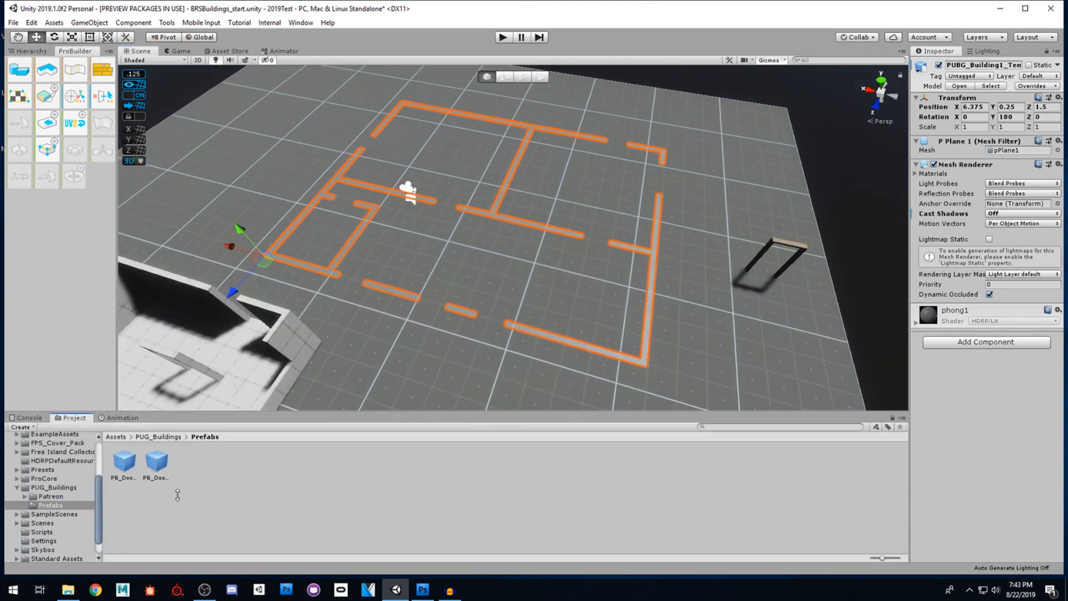
left_click(159, 437)
right_click(543, 458)
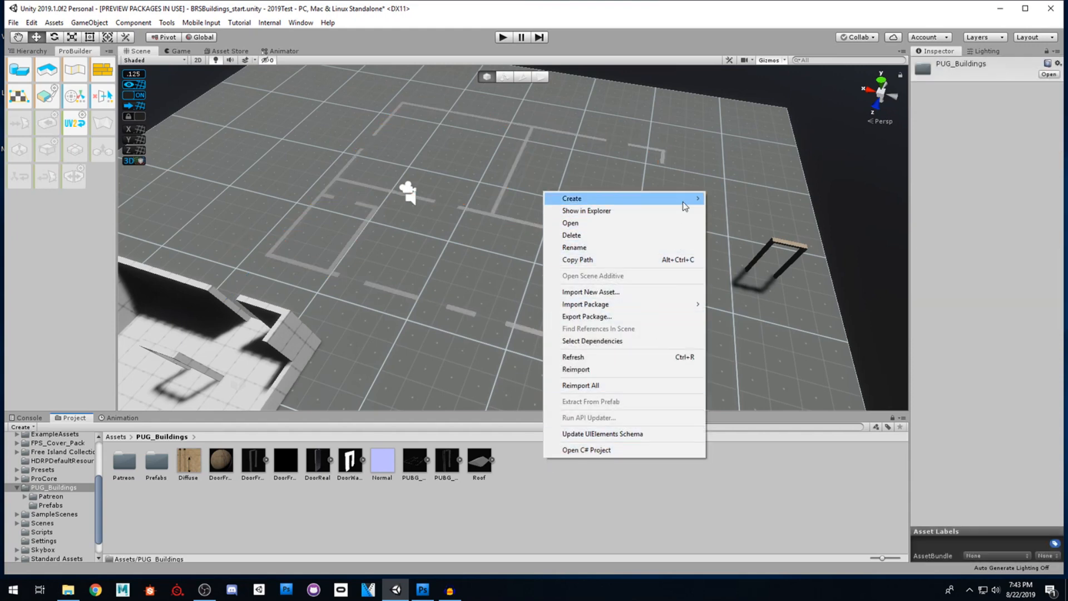
mouse_move(688, 199)
left_click(735, 296)
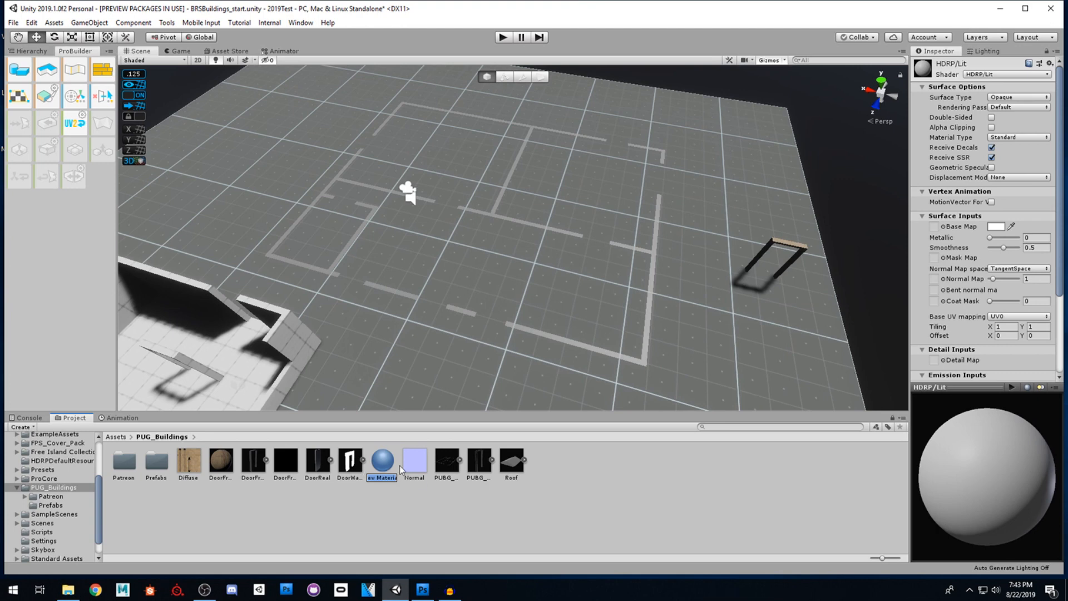
key("Return")
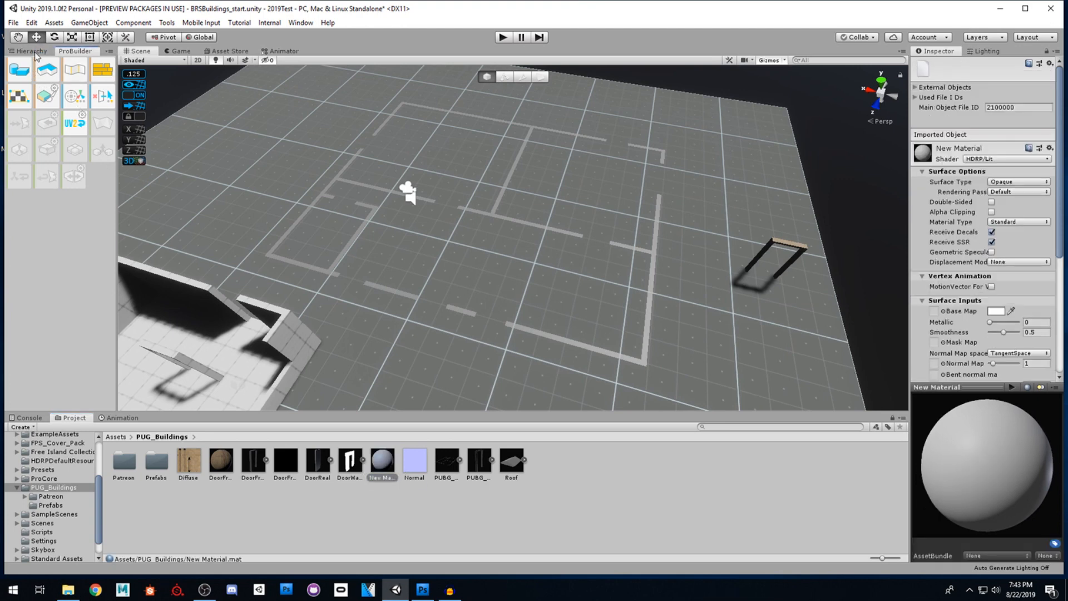
- Select the PUBG_Building1 floor plan template and assign New Material to it
left_click(32, 51)
left_click(78, 114)
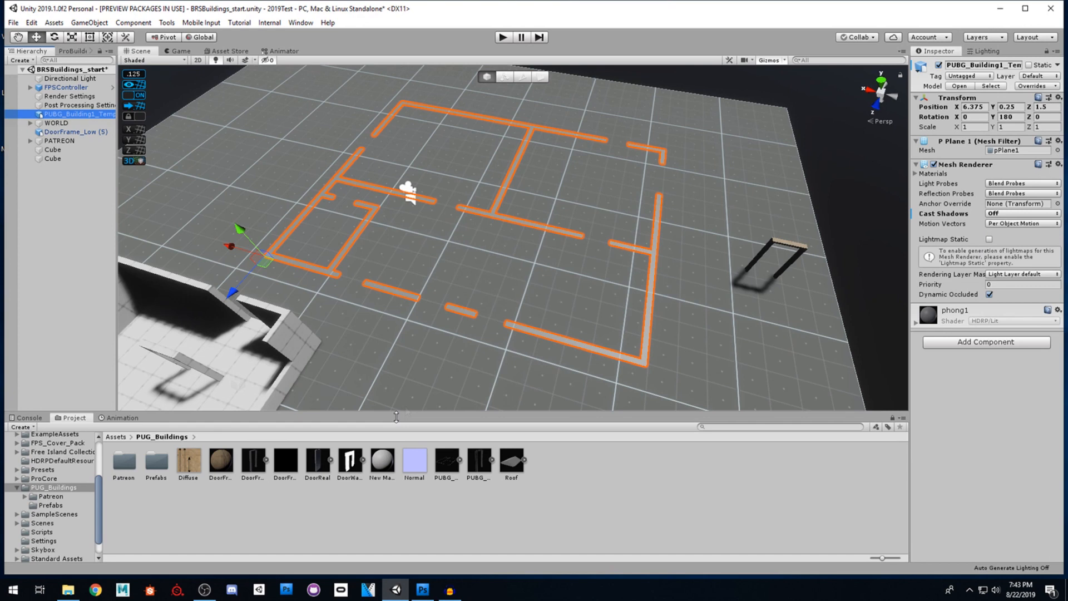
left_click_drag(388, 462, 948, 460)
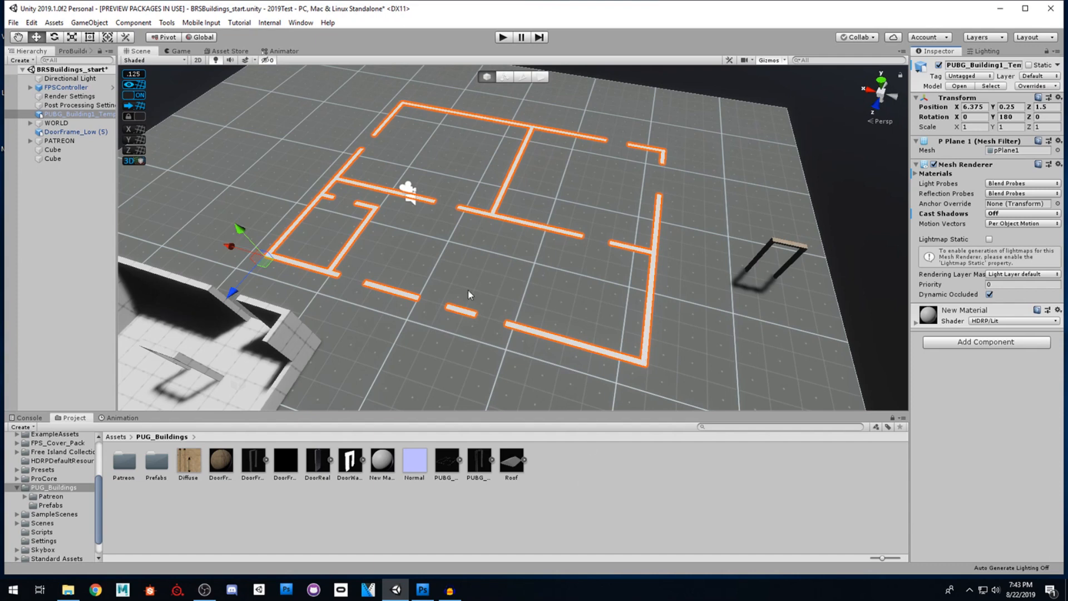
- Check which ProBuilder geometry, material and object commands are available for the floor plan template, comparing it with the finished building mesh
left_click(78, 51)
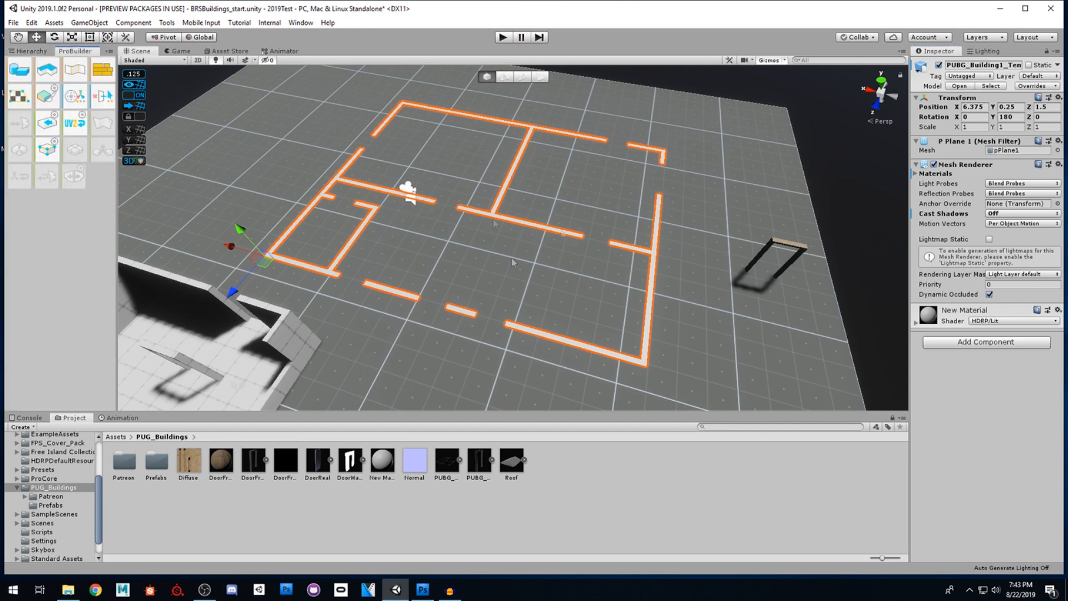
right_click_drag(499, 235, 535, 274)
key("w")
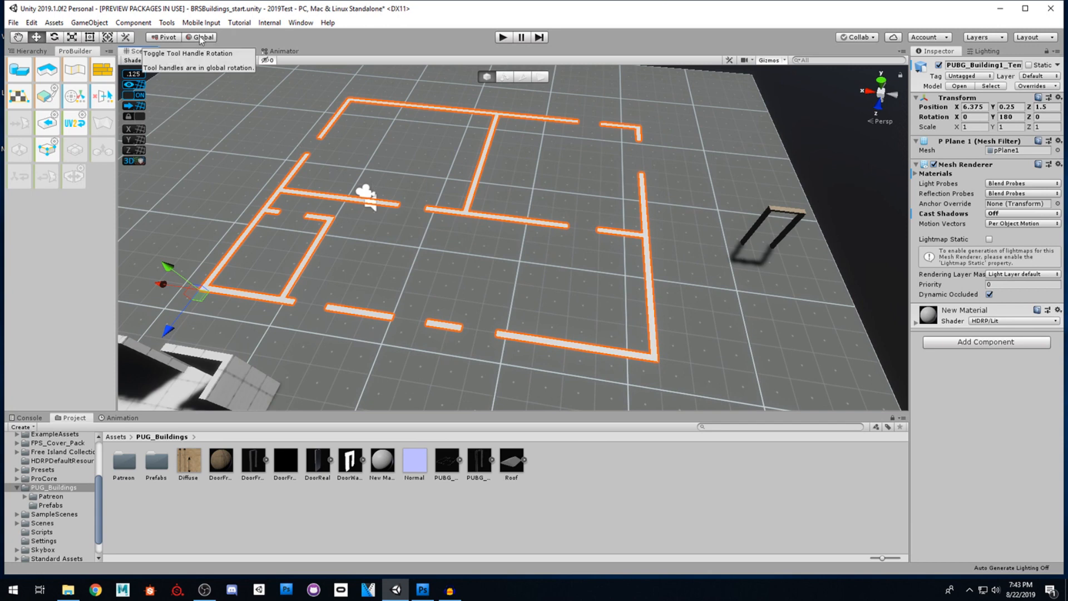
left_click(167, 22)
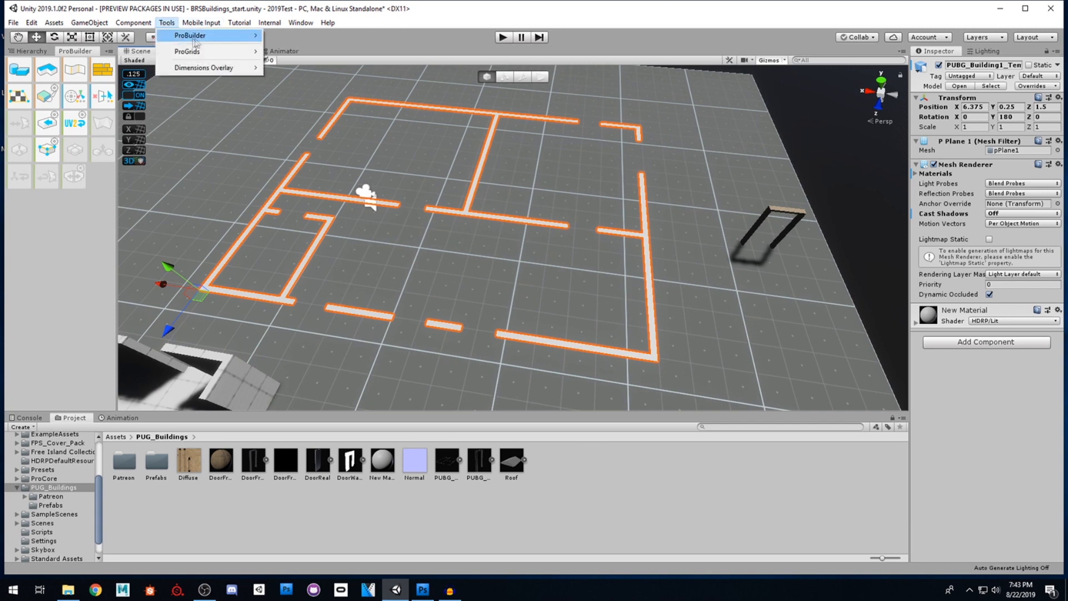
mouse_move(205, 42)
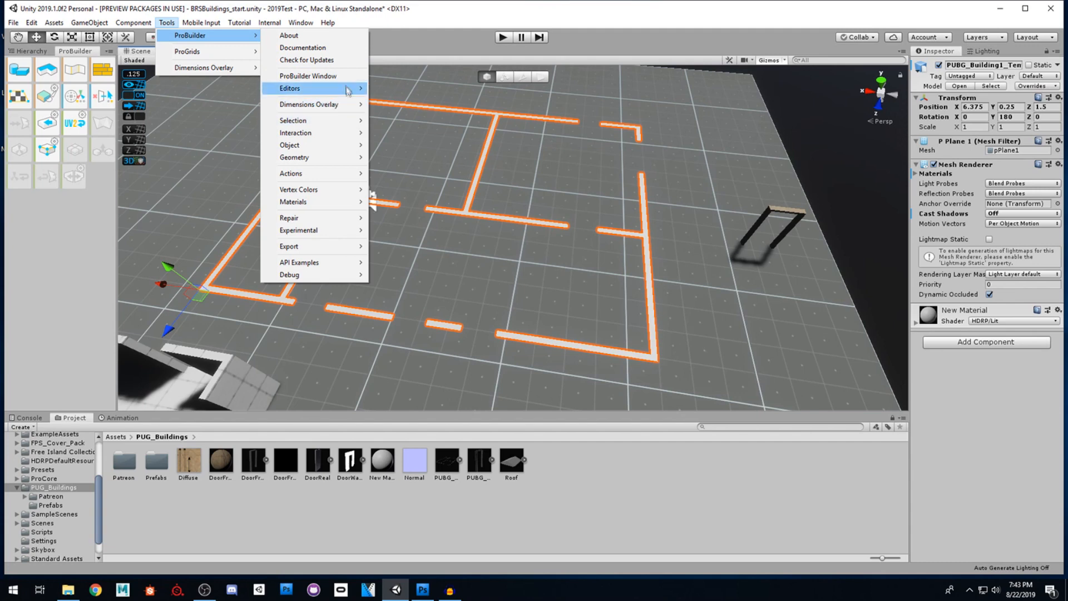
mouse_move(354, 126)
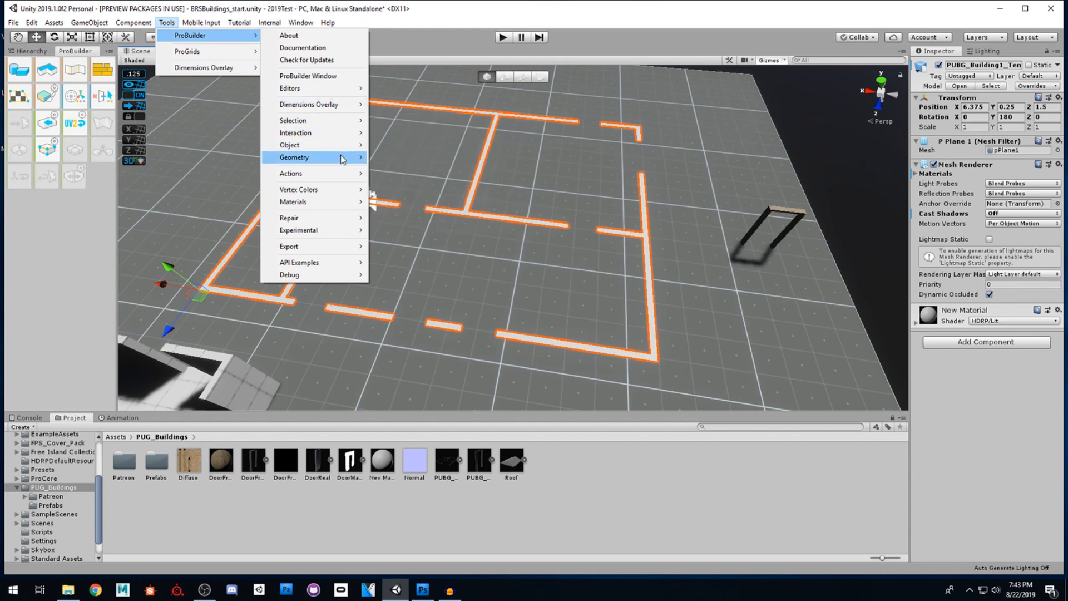
mouse_move(343, 159)
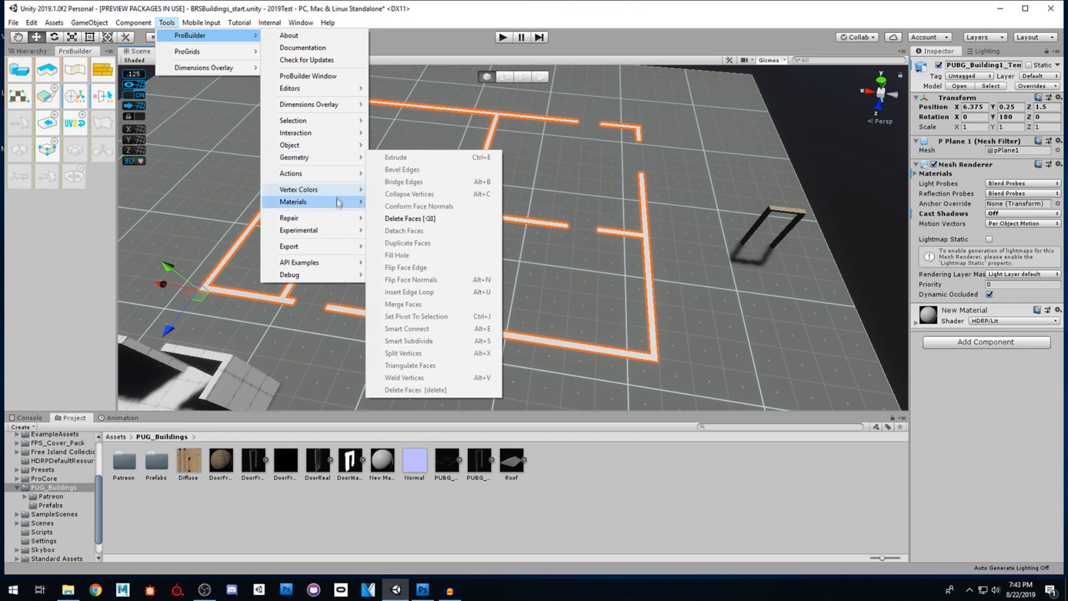
mouse_move(341, 232)
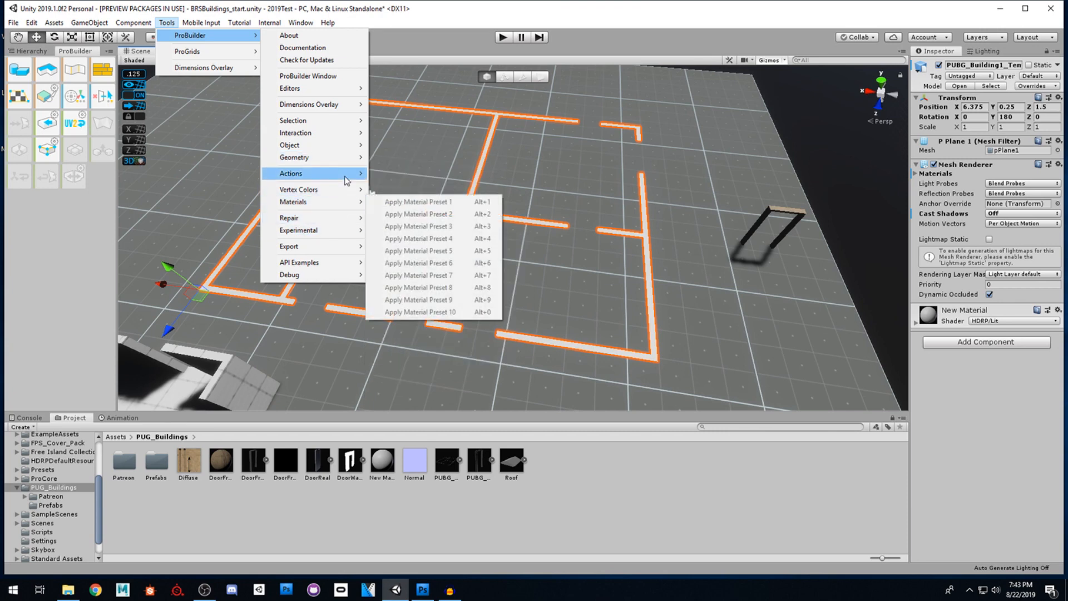
mouse_move(346, 180)
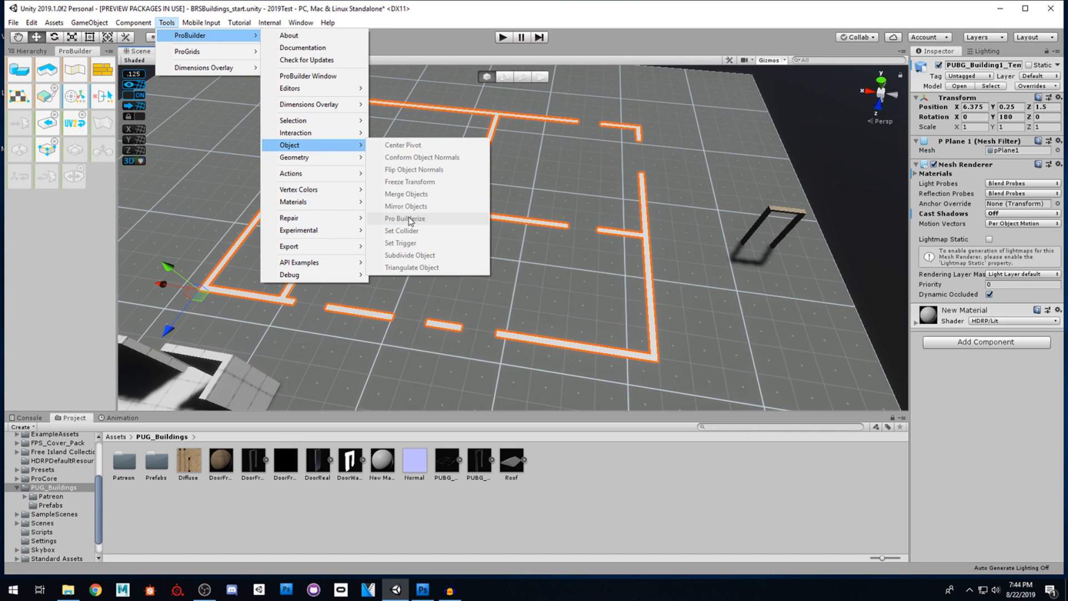
left_click(86, 234)
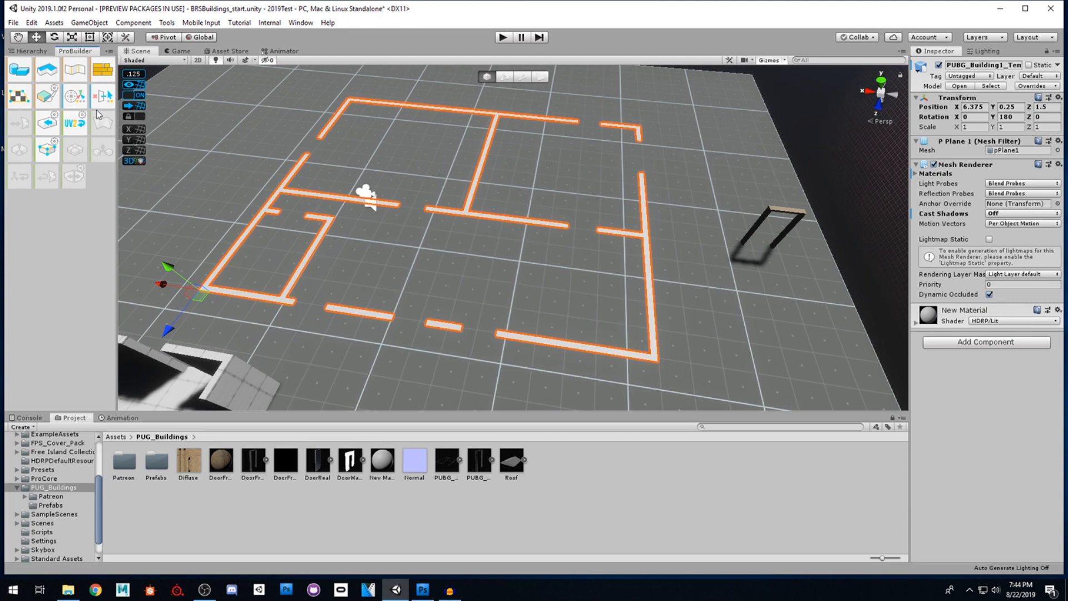
left_click(253, 377)
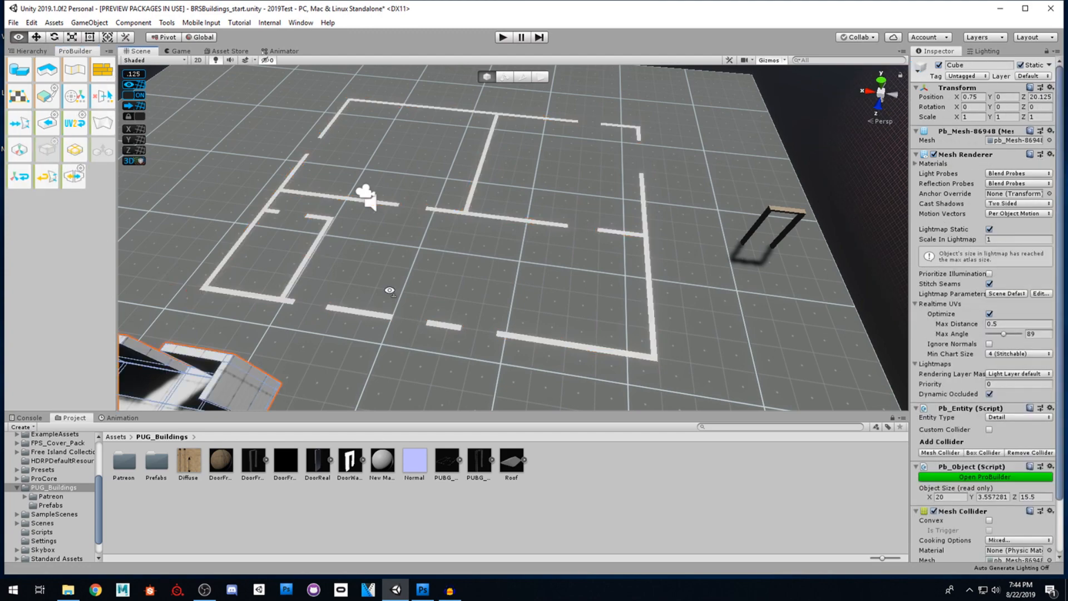
key("f")
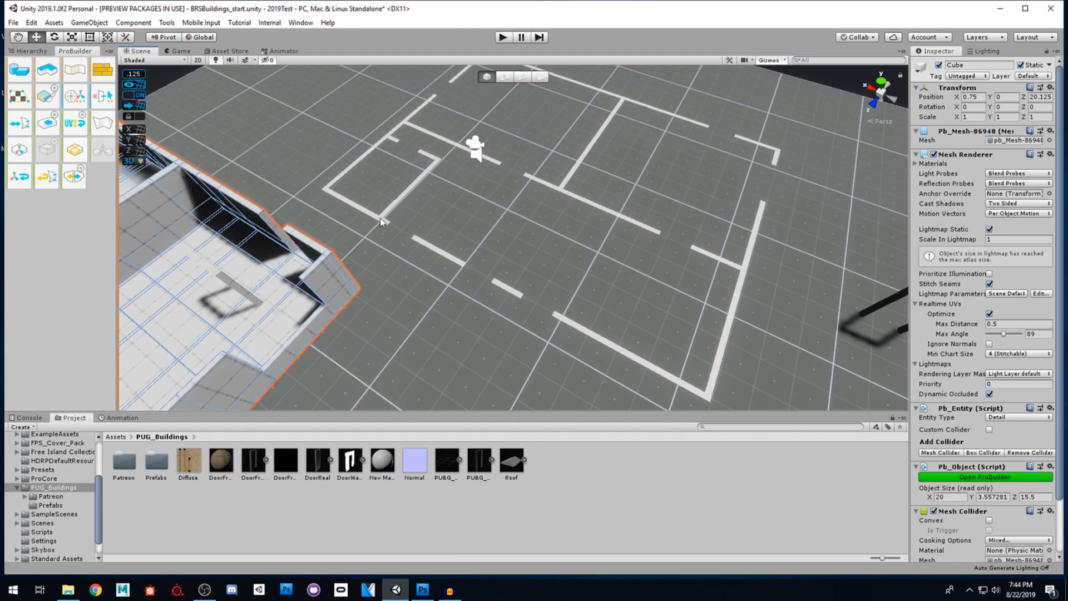
left_click(381, 222)
right_click_drag(433, 267, 464, 220)
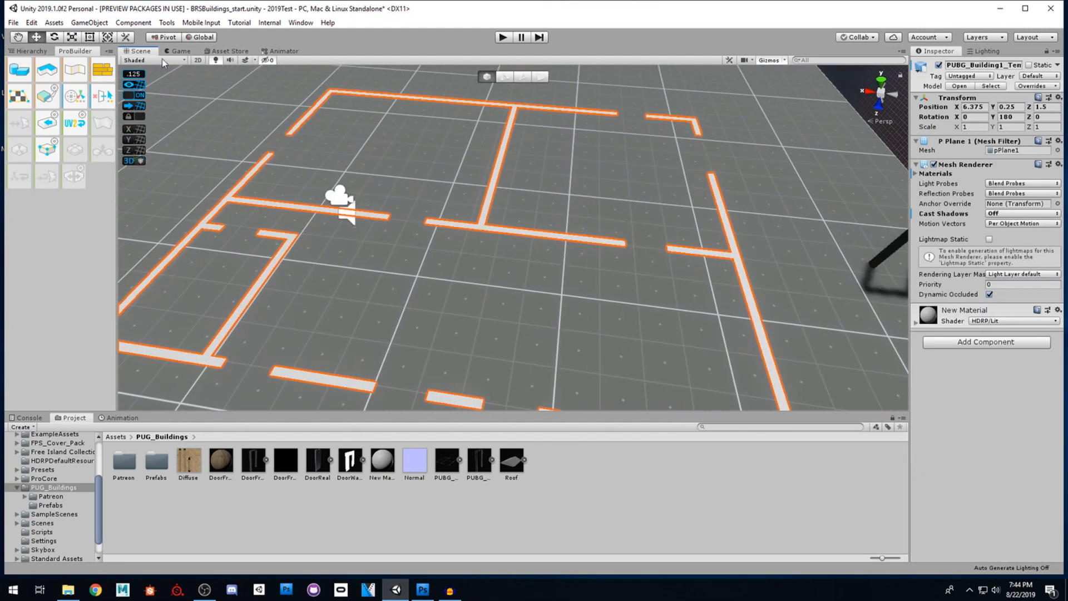
- Widen the scene hierarchy and place a second copy of the PUBG_Building1 template model on the ground
left_click(40, 51)
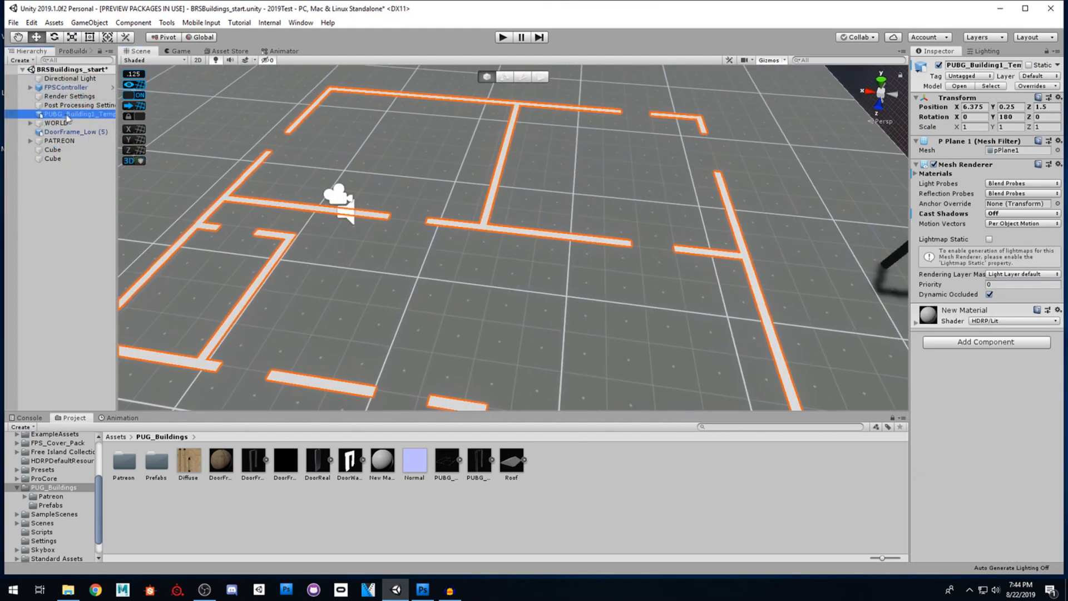
left_click_drag(117, 126, 152, 133)
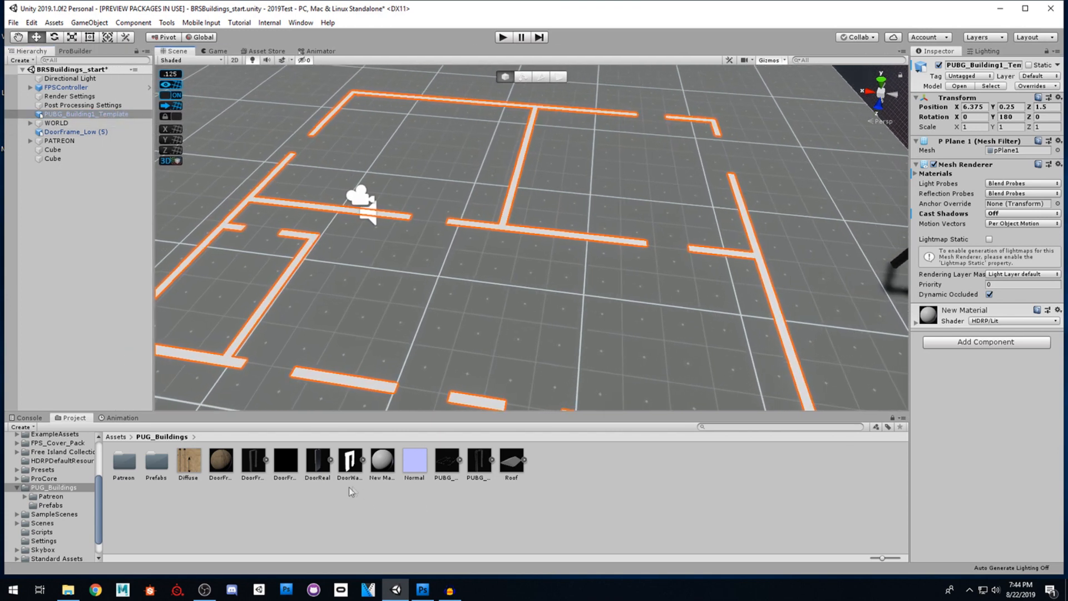
left_click(334, 493)
left_click_drag(447, 461, 485, 145)
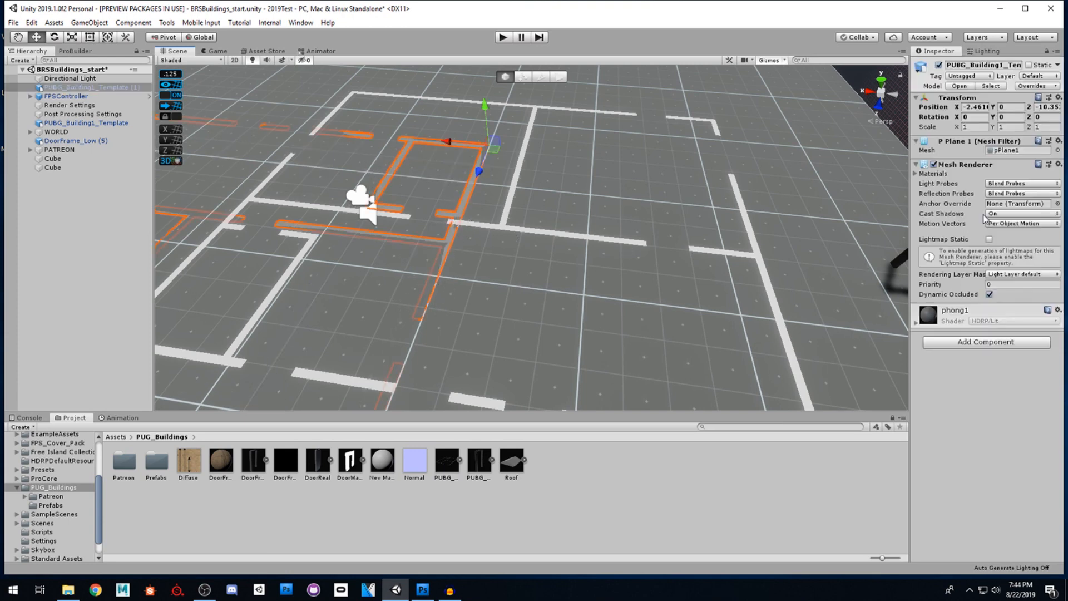
- ProBuilderize the new template copy and move it to X -3.75, Z -16.75
left_click(77, 51)
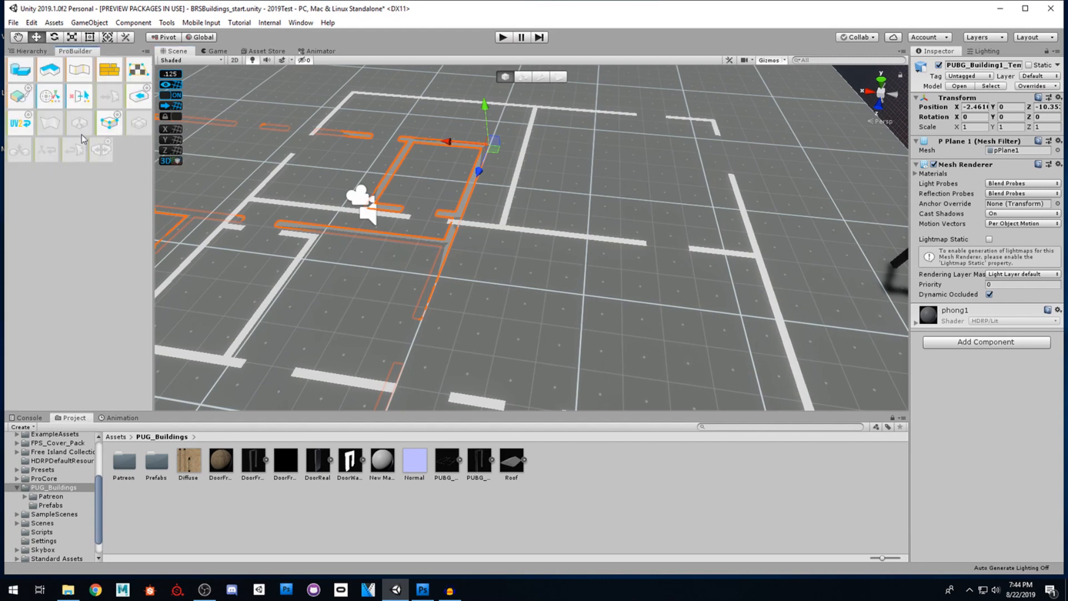
left_click(116, 129)
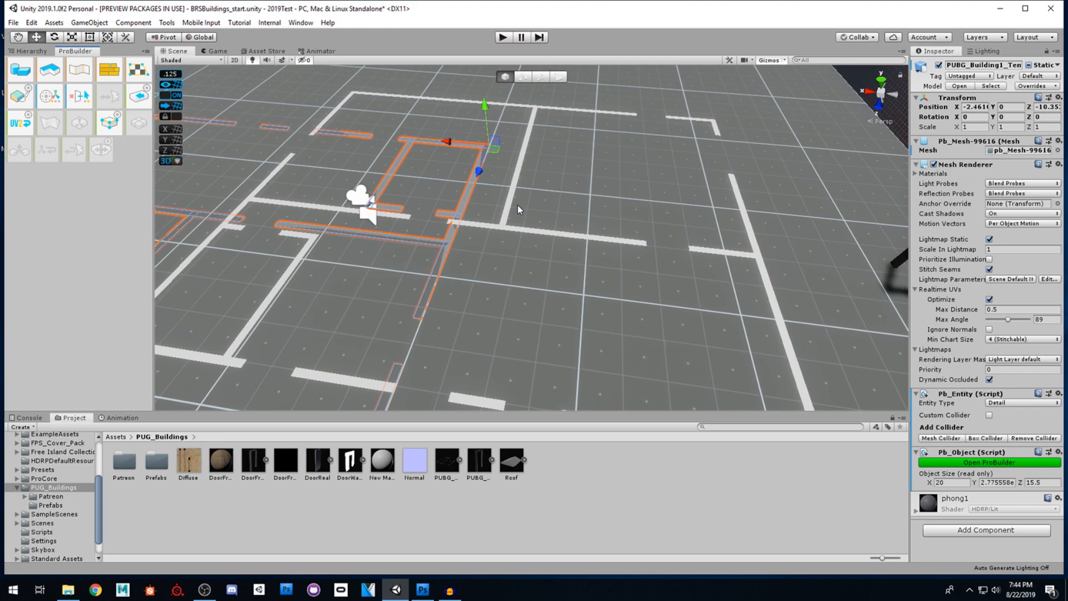
left_click_drag(517, 244, 492, 185, "alt")
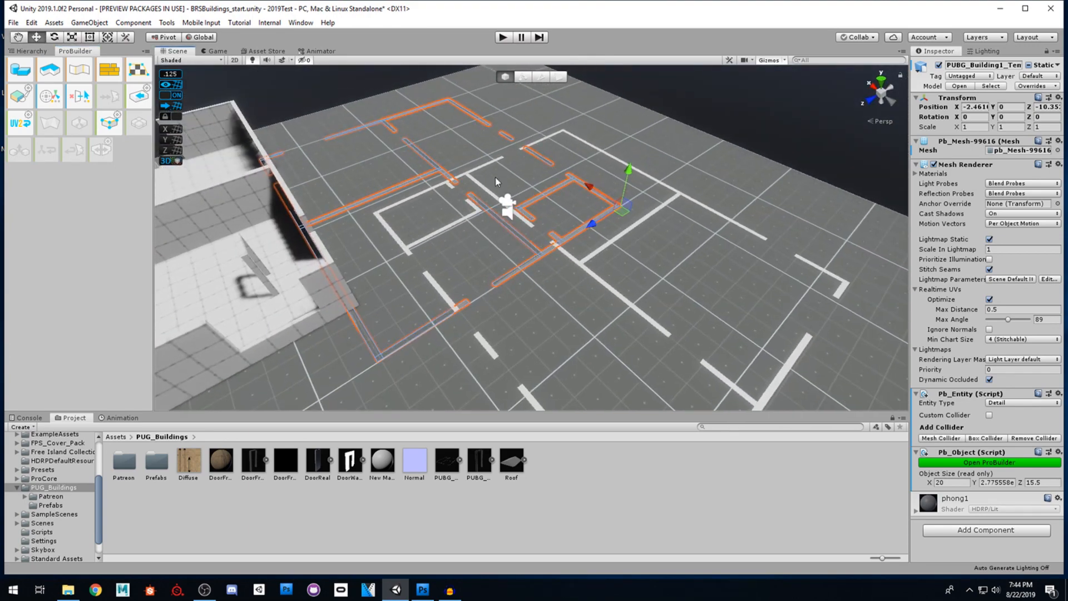
left_click_drag(624, 218, 699, 180)
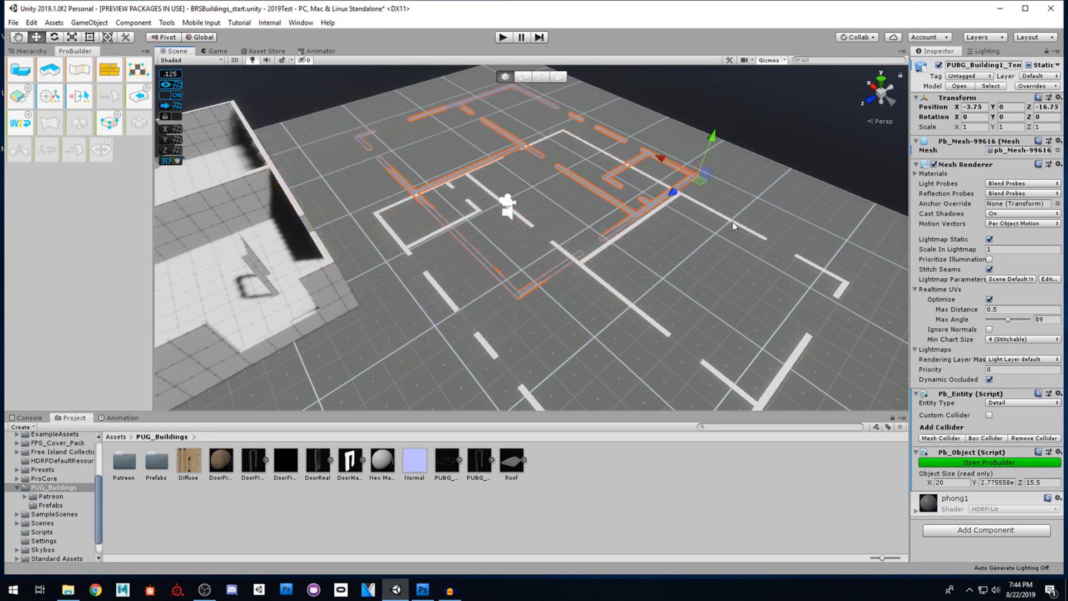
- Delete the original white floor plan template, keeping the converted copy
left_click(732, 226)
key("Delete")
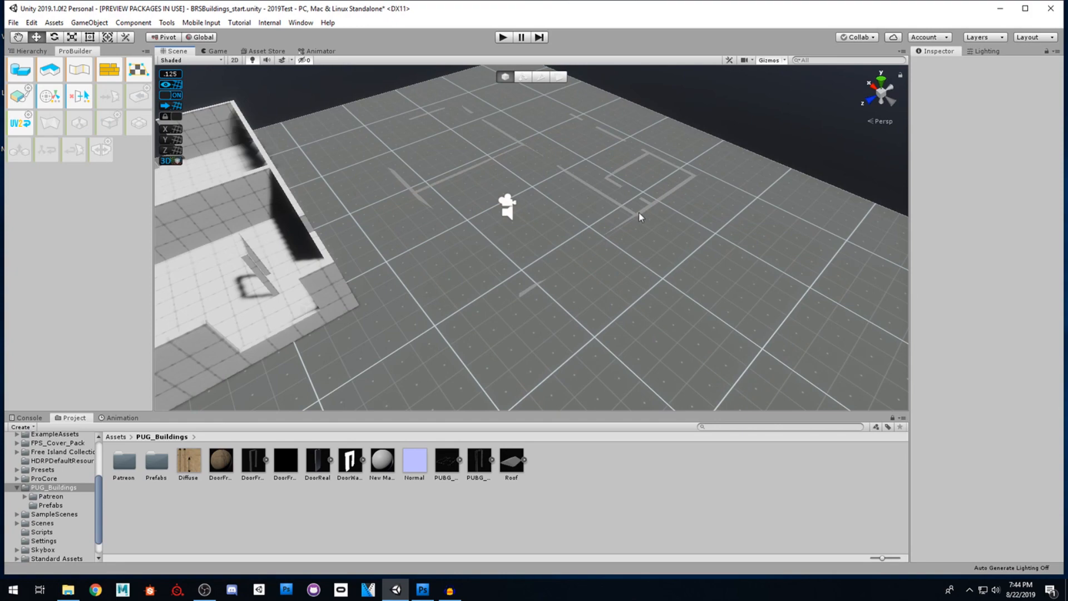
left_click(638, 216)
left_click_drag(639, 216, 631, 237, "alt")
right_click_drag(631, 236, 625, 233)
key("d")
key("w")
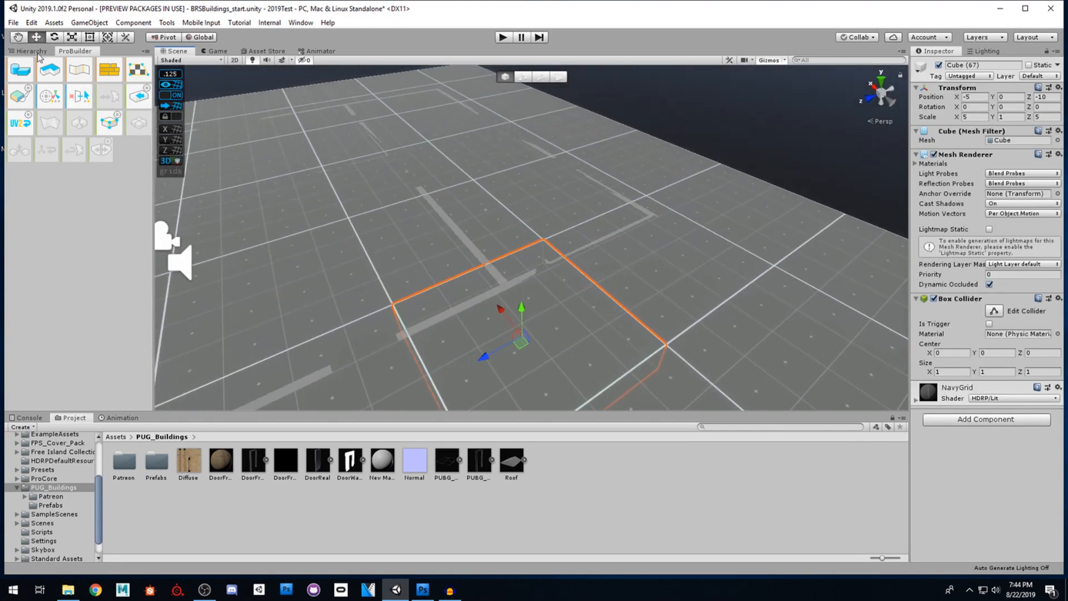
- Select and frame PUBG_Building1_Template (1), and switch to ProBuilder face selection mode
left_click(37, 51)
left_click(50, 159)
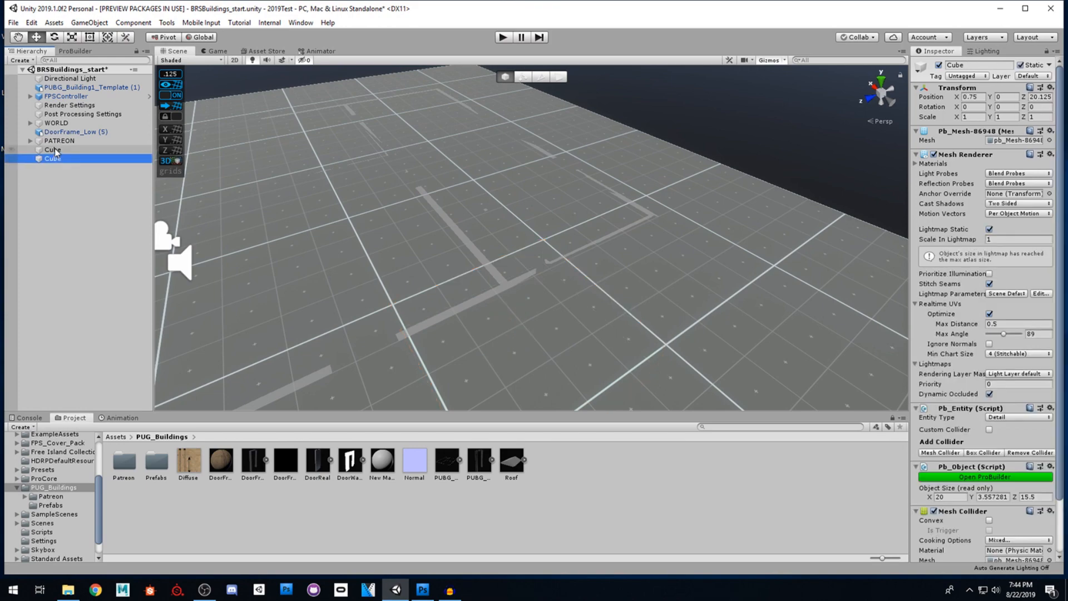
left_click(52, 150)
left_click(78, 88)
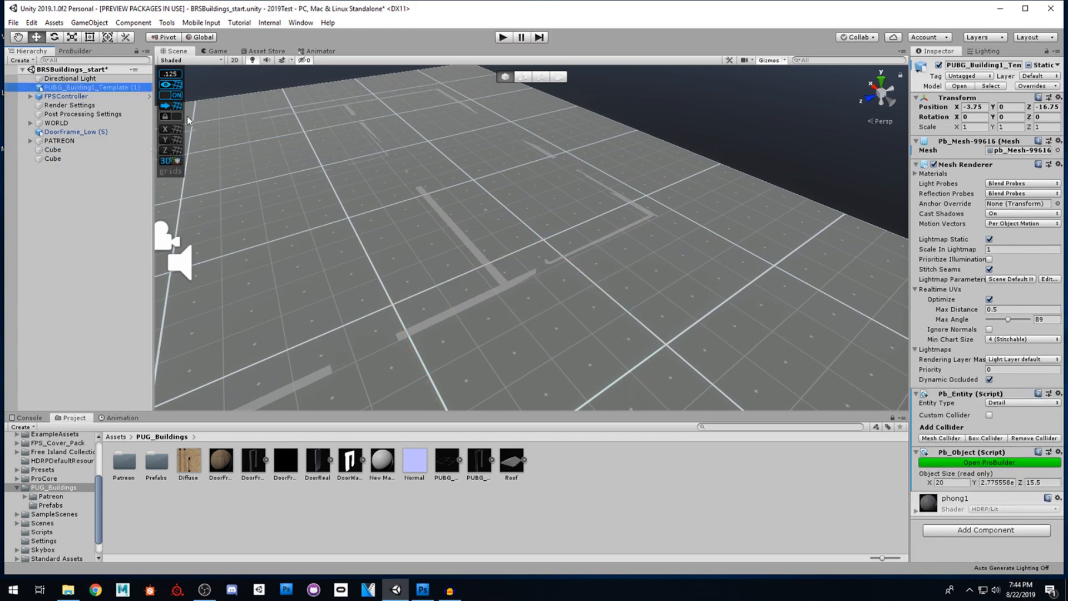
key("f")
left_click_drag(461, 174, 283, 374, "alt")
left_click(559, 81)
scroll(572, 176, "down", 3)
left_click_drag(510, 290, 506, 288, "alt")
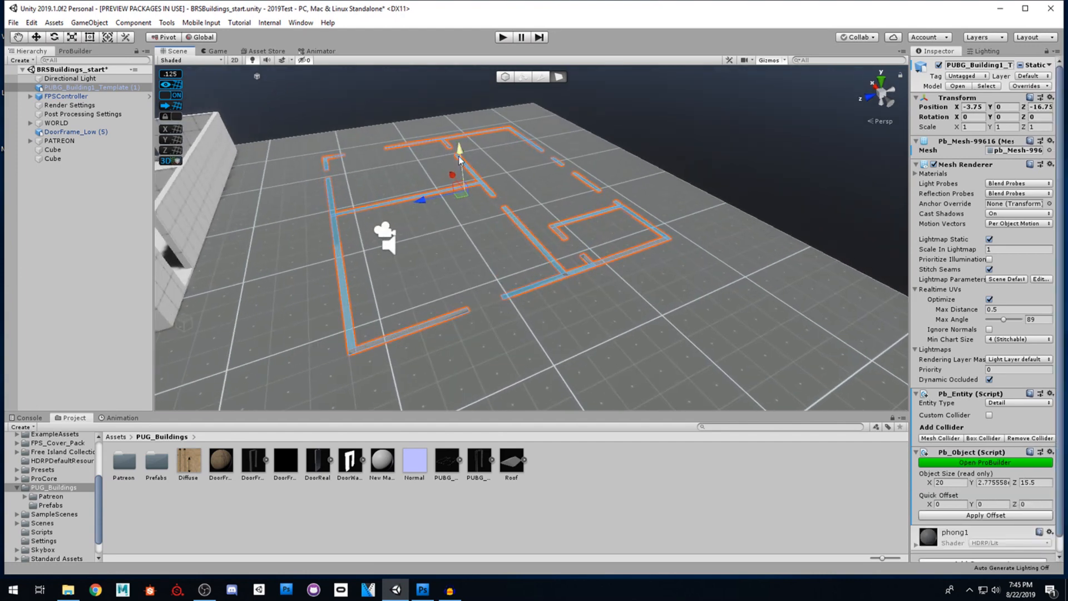
- Try extruding the template's selected faces upward to a wall height of about 2 m
left_click_drag(460, 157, 463, 125, "shift")
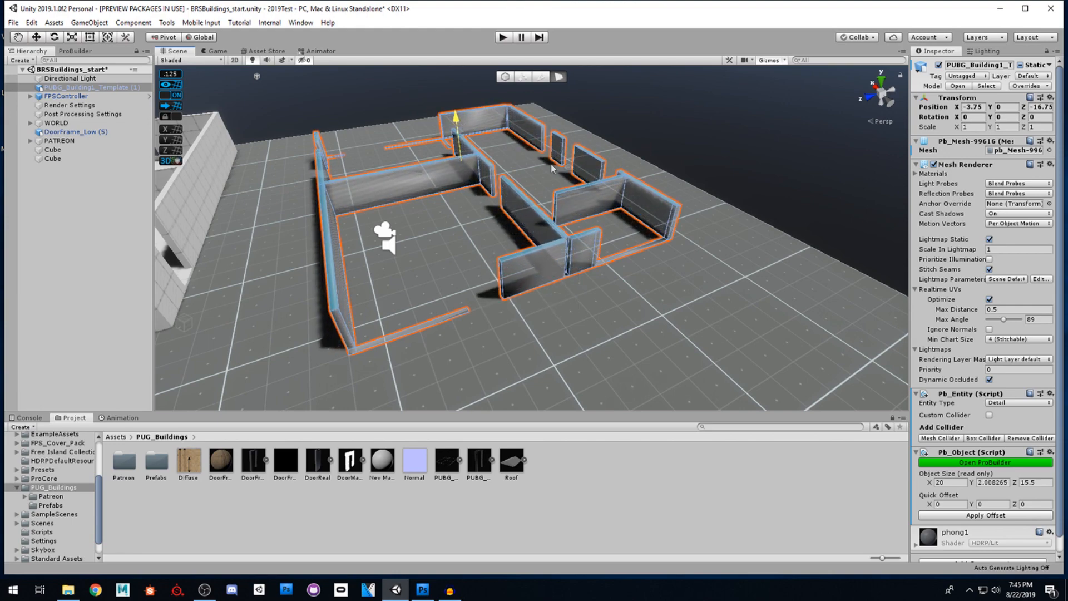
left_click_drag(554, 169, 531, 156, "alt")
key("d")
right_click_drag(530, 155, 462, 209)
key("w")
key("s")
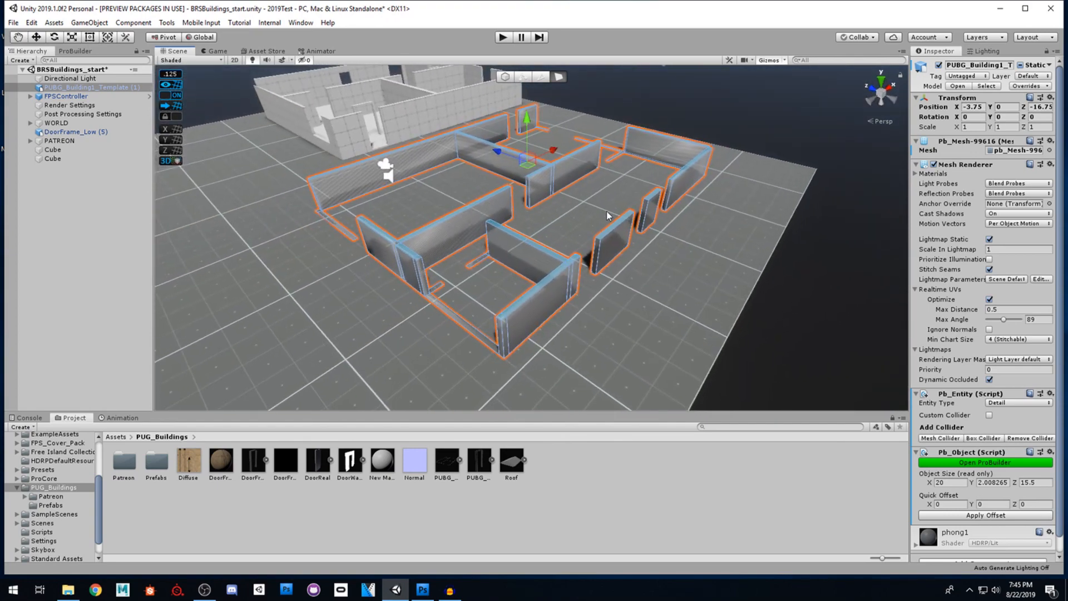
key("ctrl+z")
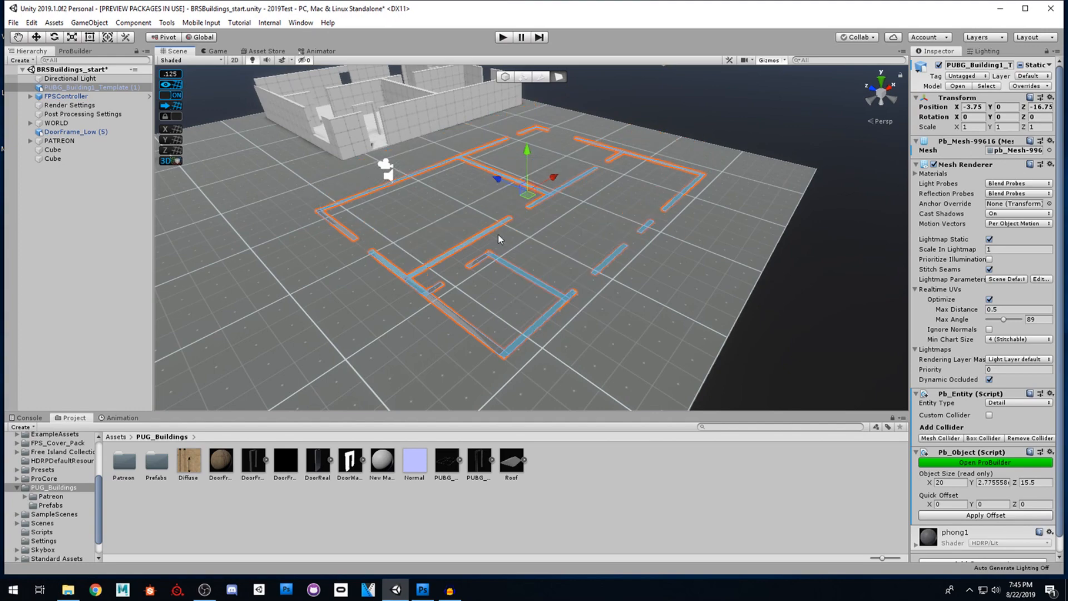
- Box-select the wall faces of the floor plan template in face selection mode
right_click_drag(448, 112, 449, 88)
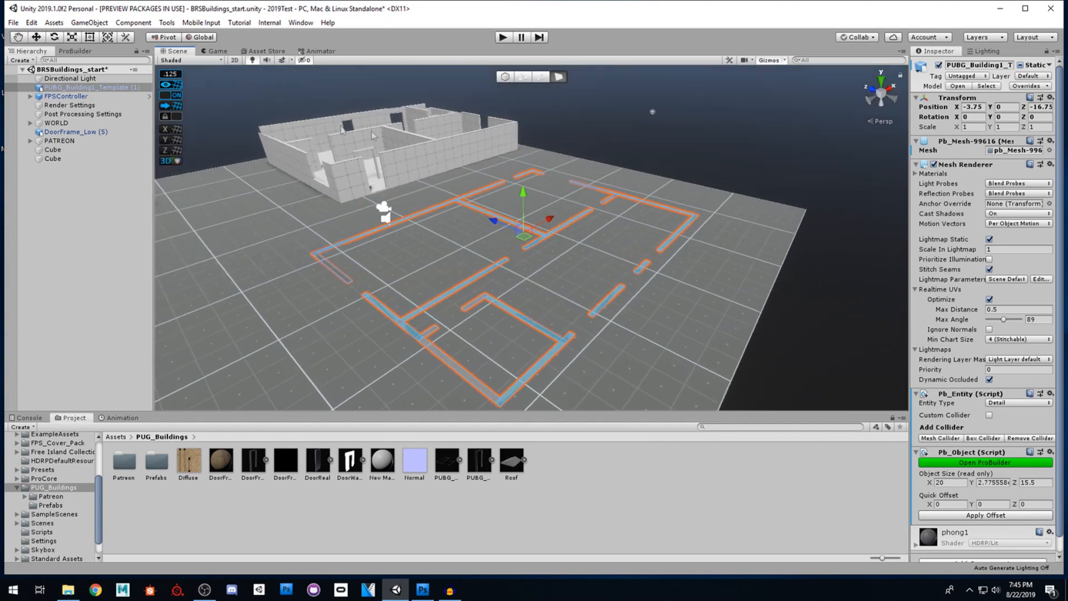
right_click_drag(589, 286, 604, 295)
right_click_drag(668, 290, 753, 410)
key("w")
key("s")
left_click_drag(675, 393, 349, 101)
right_click_drag(658, 247, 563, 252)
left_click(585, 208)
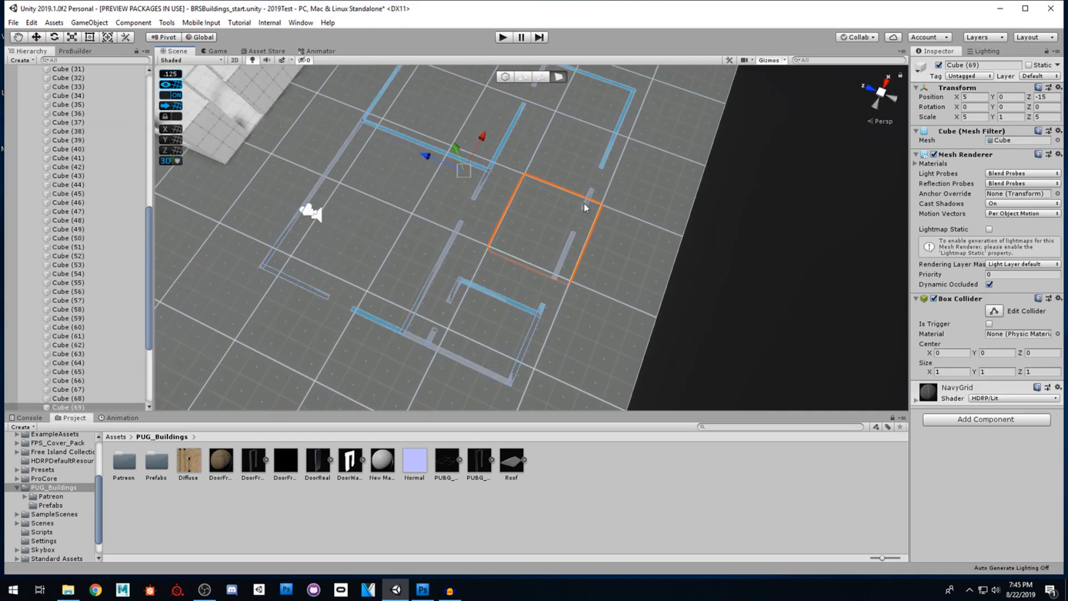
left_click(604, 172)
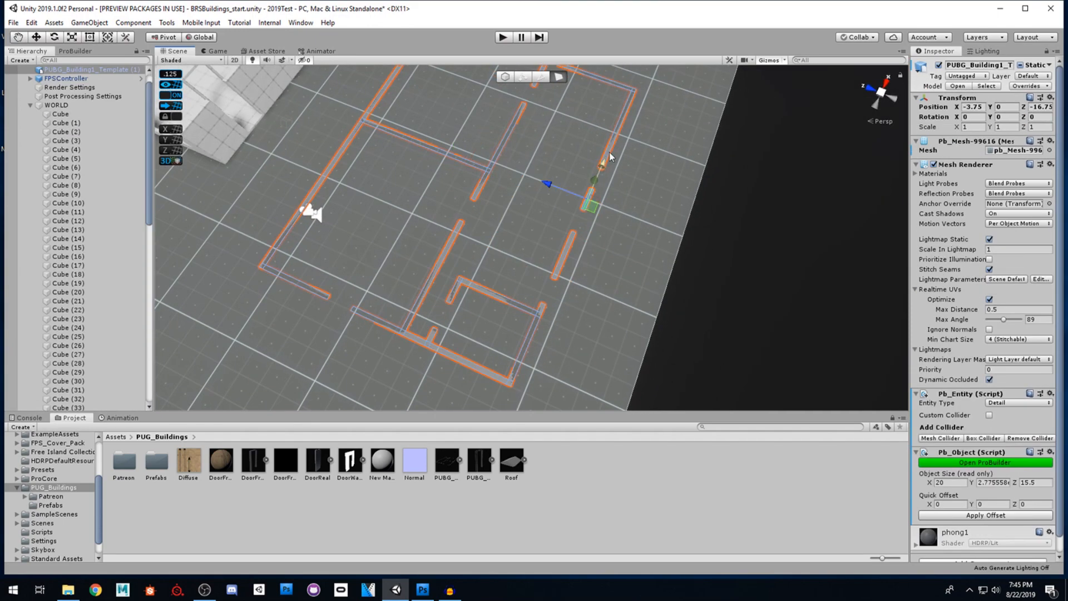
right_click_drag(586, 211, 493, 199)
left_click_drag(387, 170, 308, 95)
left_click_drag(398, 144, 763, 387)
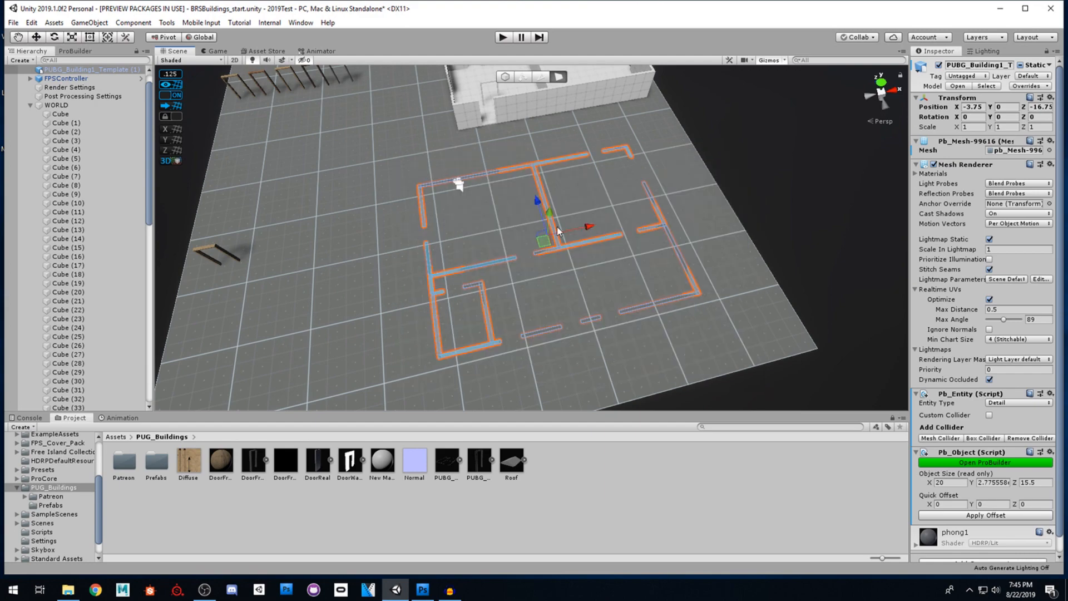
- Try extruding the selected floor plan faces upward and lowering the walls to a height of about 2.6
left_click_drag(550, 219, 550, 192, "shift")
left_click_drag(618, 260, 447, 200, "alt")
right_click_drag(504, 203, 460, 180)
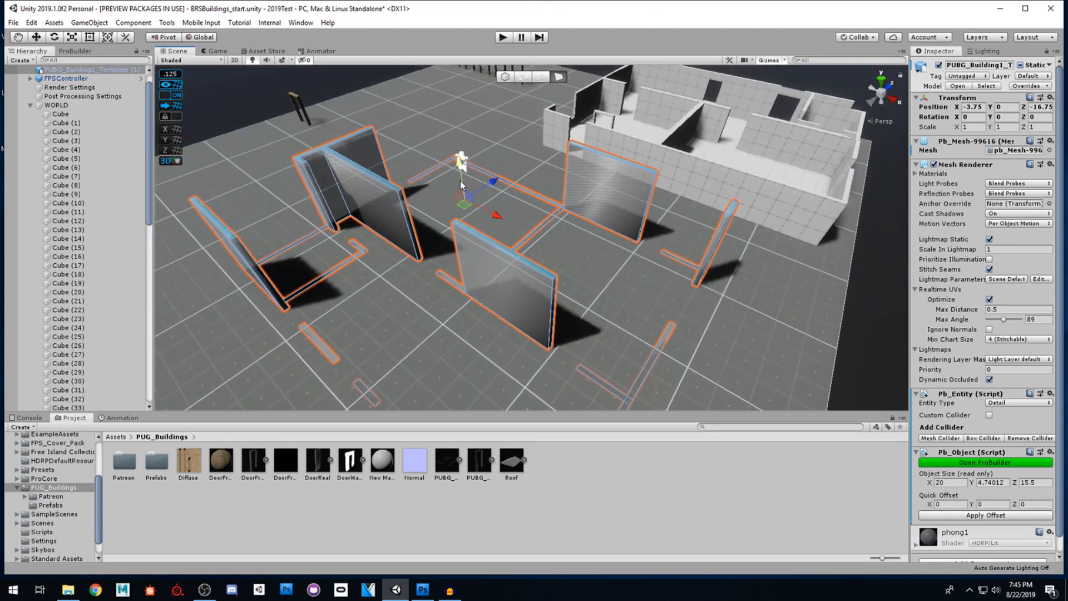
left_click_drag(462, 179, 467, 217)
right_click_drag(469, 228, 597, 281)
key("w")
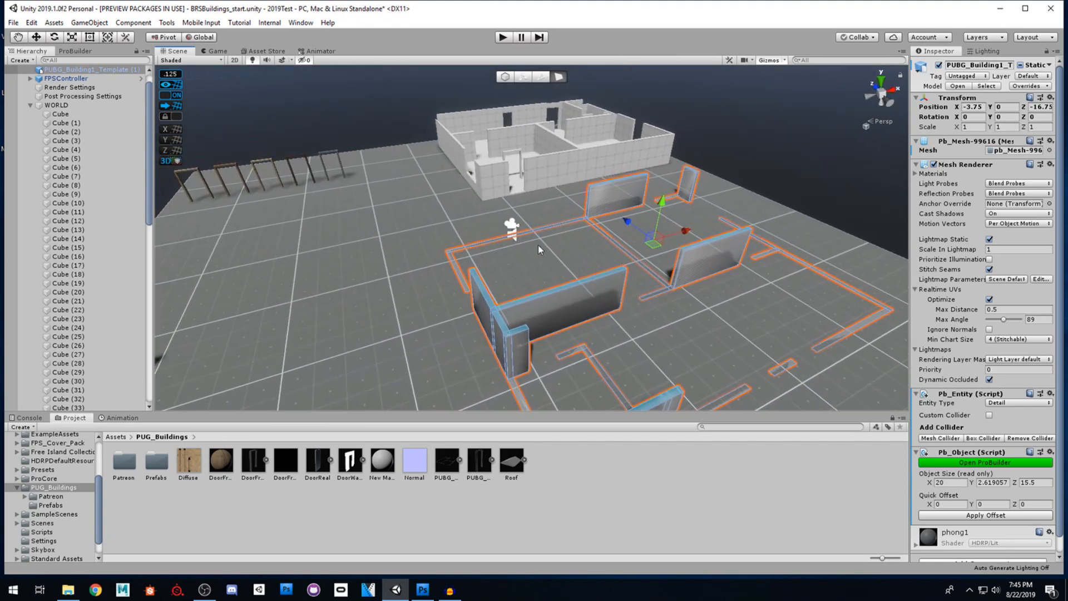
- Undo the wall extrusion and its height adjustment, and reselect PUBG_Building1_Template (1)
key("ctrl+z")
key("ctrl+z")
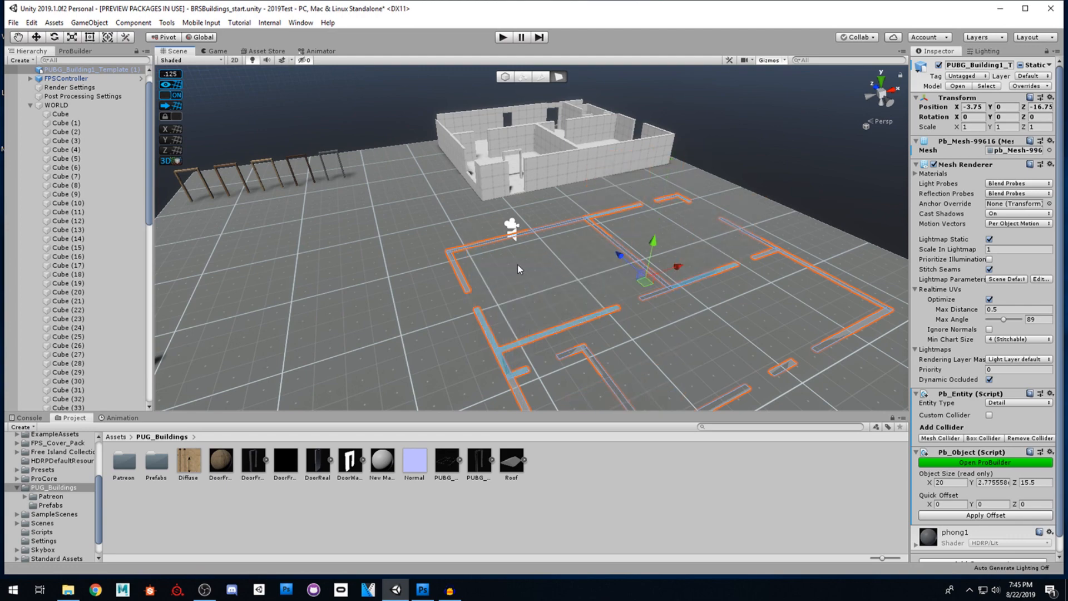
left_click(84, 78)
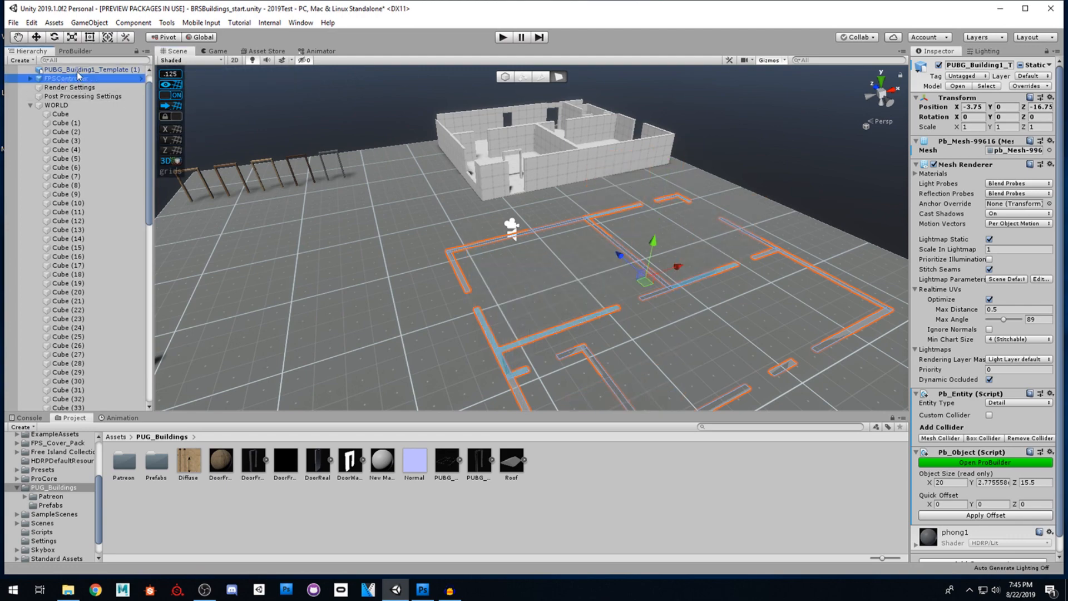
left_click(86, 70)
- Add the unselected faces of the outer wall and its short side stub to the template's face selection
right_click_drag(568, 210, 670, 186)
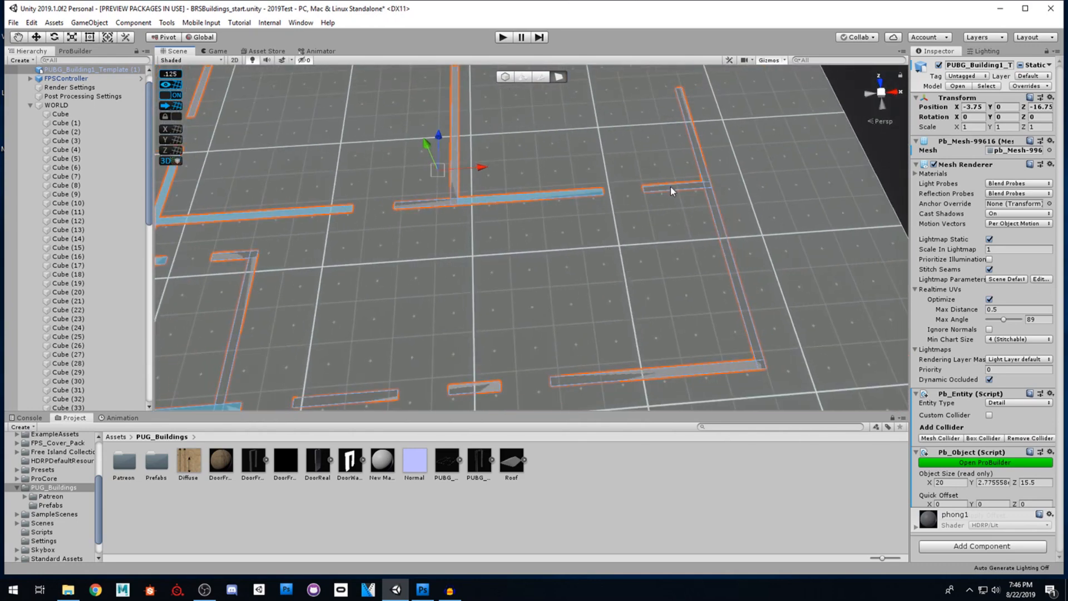
left_click(716, 212, "shift")
left_click(703, 173, "shift")
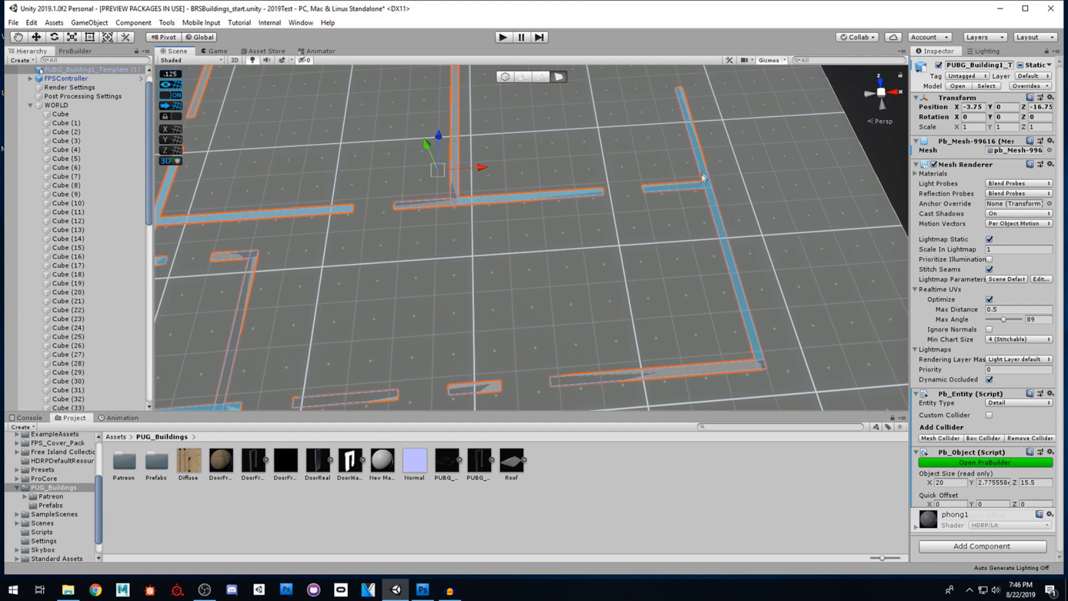
right_click_drag(667, 254, 559, 165)
- Return to object selection mode and select the finished building beside the floor plan for inspection
left_click(509, 80)
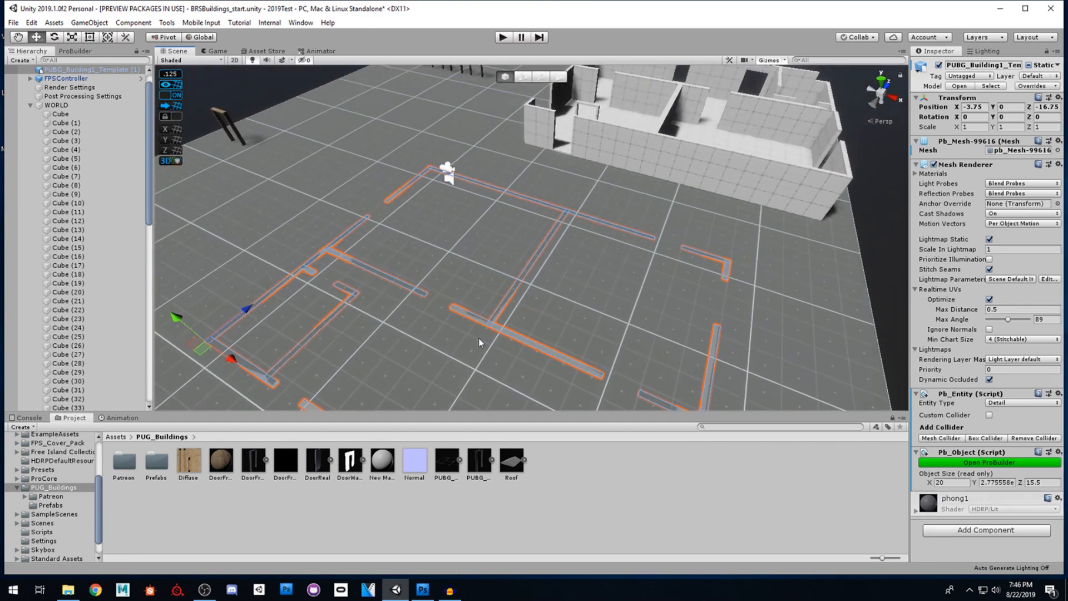
left_click(632, 144)
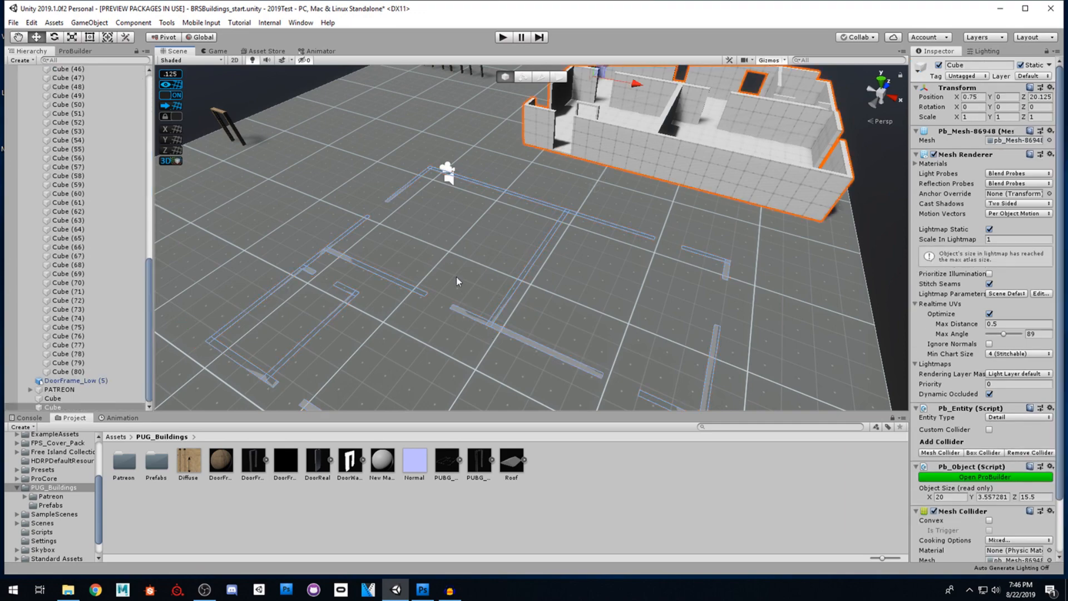
right_click_drag(610, 76, 562, 218)
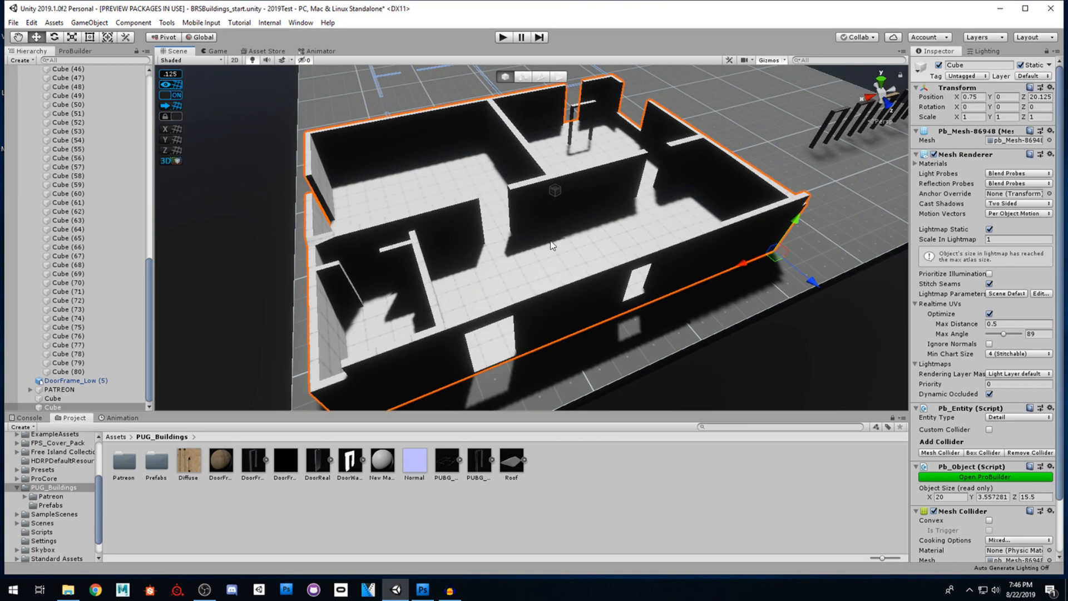
right_click_drag(527, 249, 737, 345)
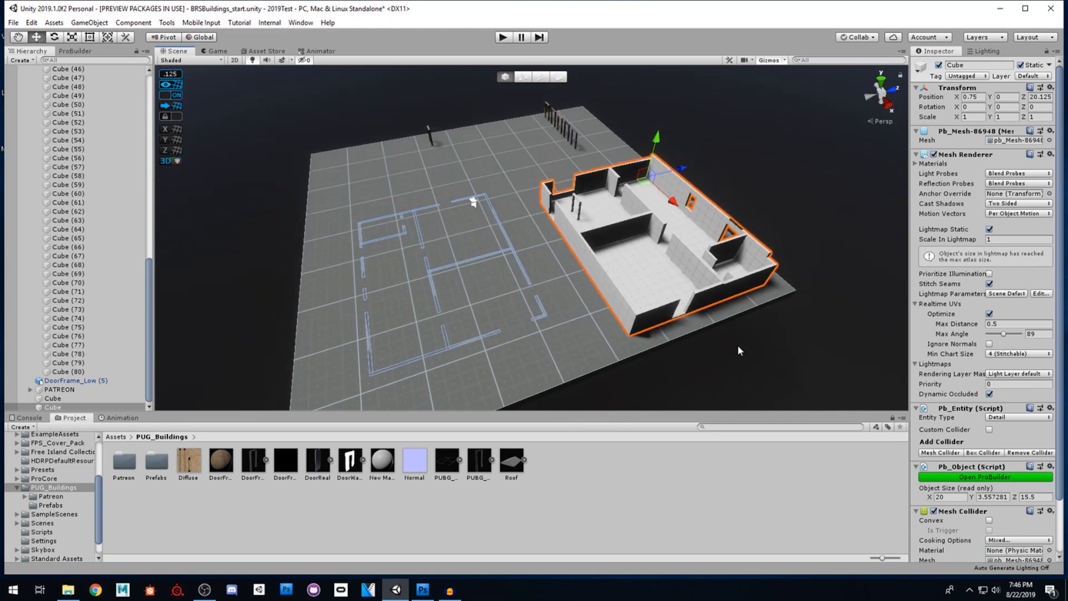
- Clear the selection and collapse the WORLD group's list of cubes
left_click(736, 345)
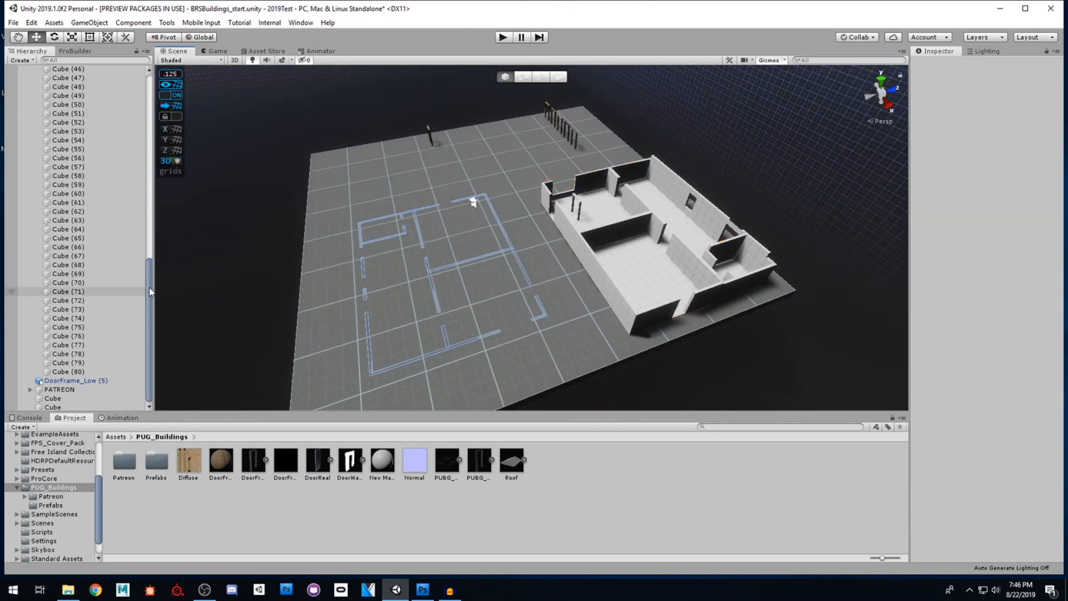
scroll(83, 167, "up", 15)
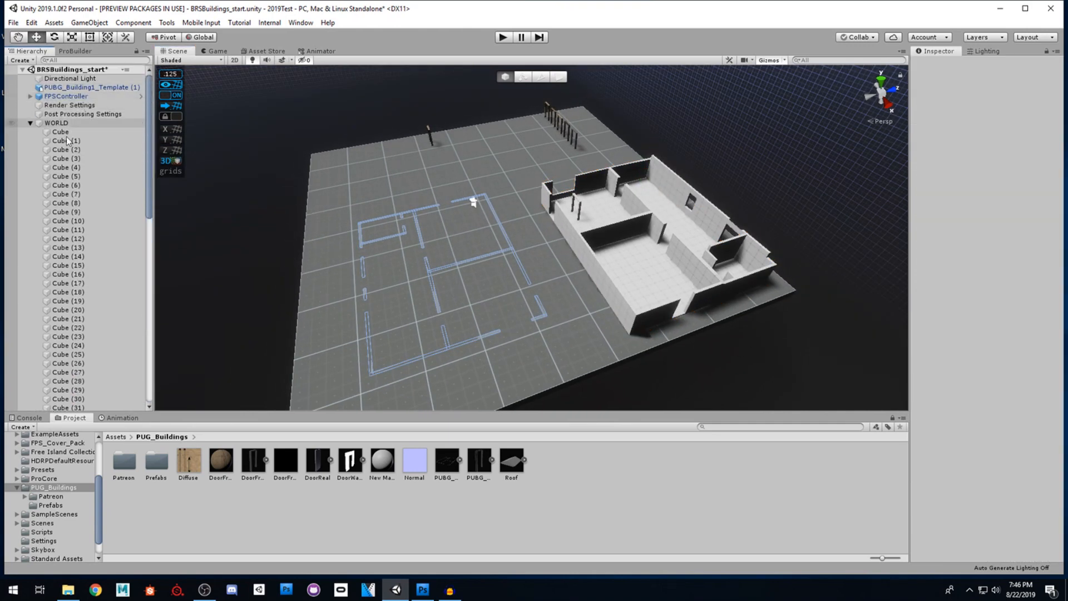
left_click(30, 122)
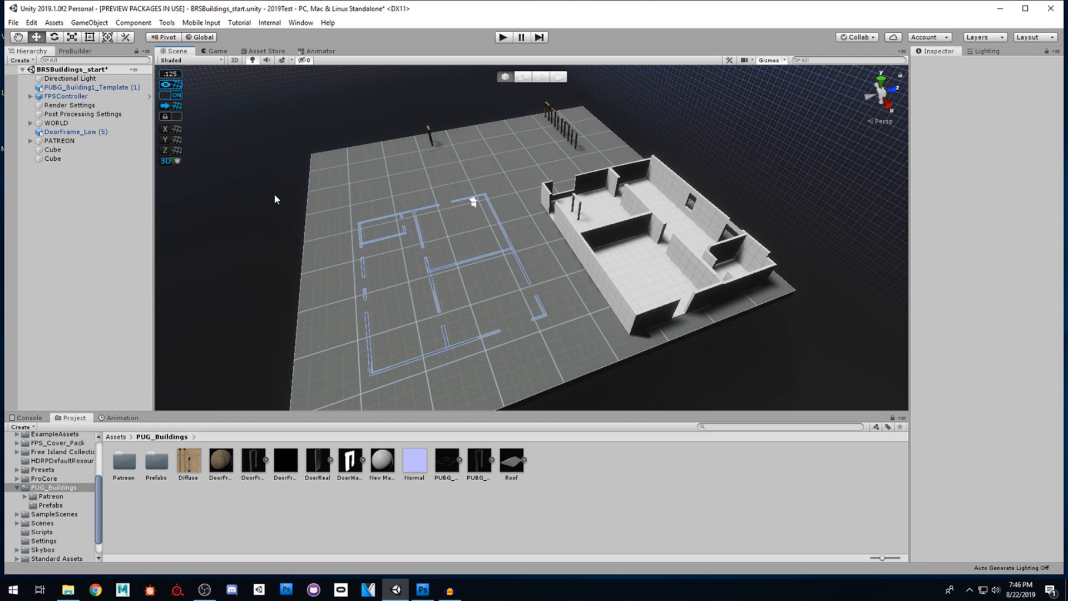
left_click_drag(387, 238, 434, 207, "alt")
right_click_drag(434, 207, 616, 184)
key("w")
right_click_drag(525, 199, 524, 203)
key("s")
key("d")
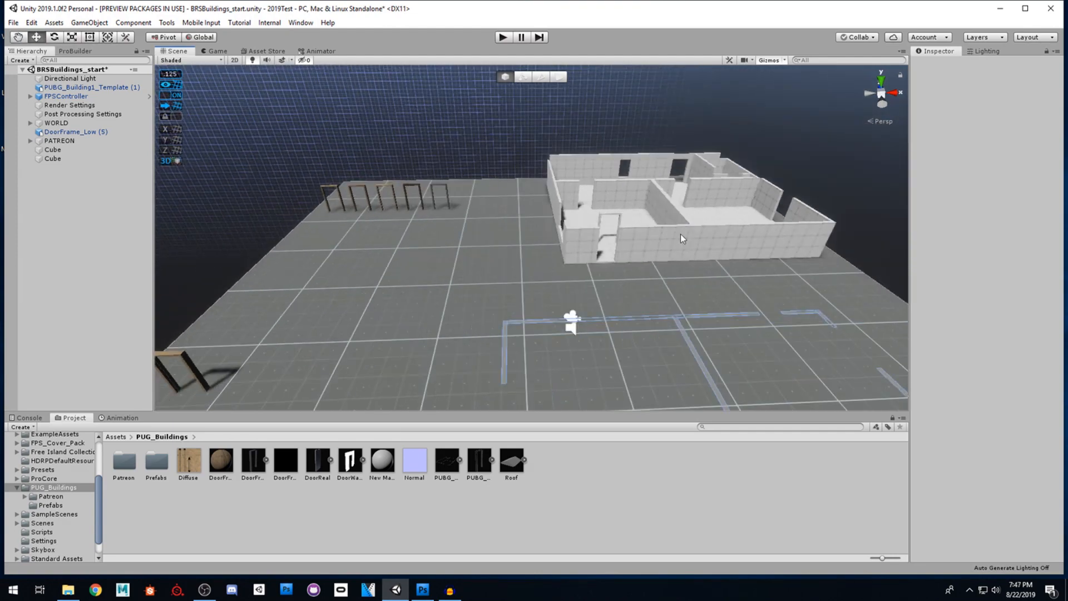